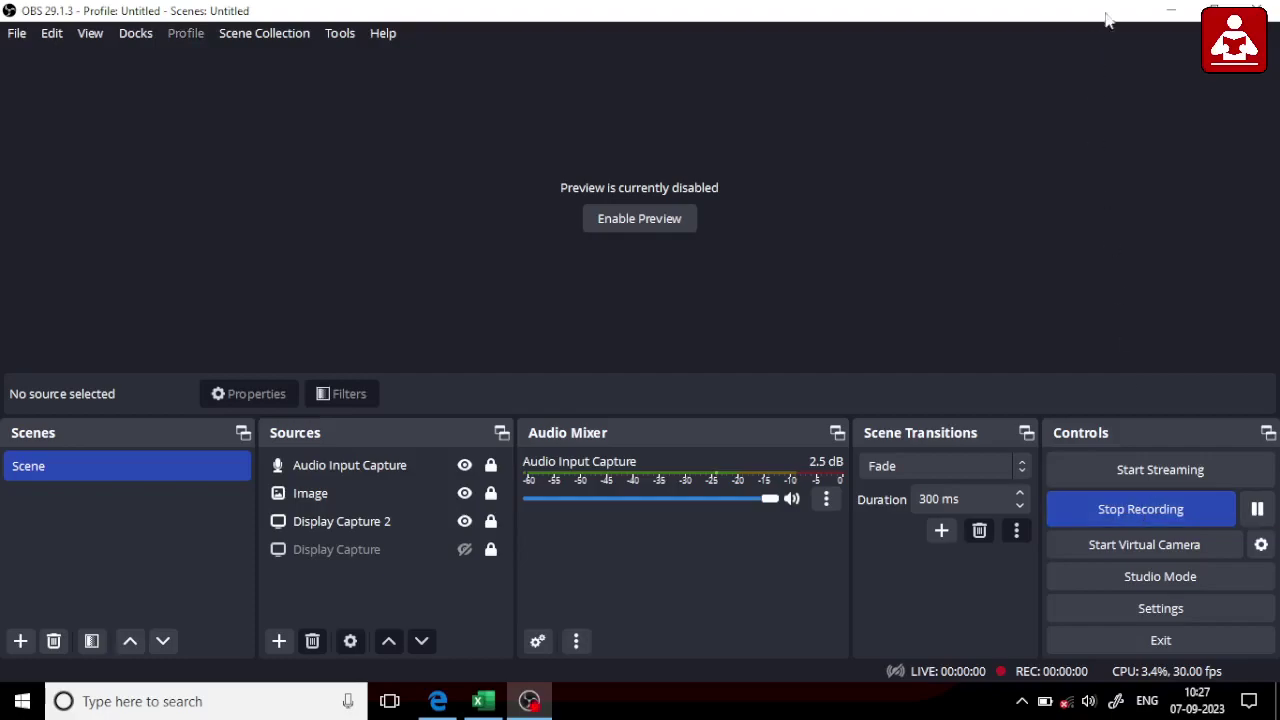
- Start the OBS Studio recording of the session
left_click(1172, 10)
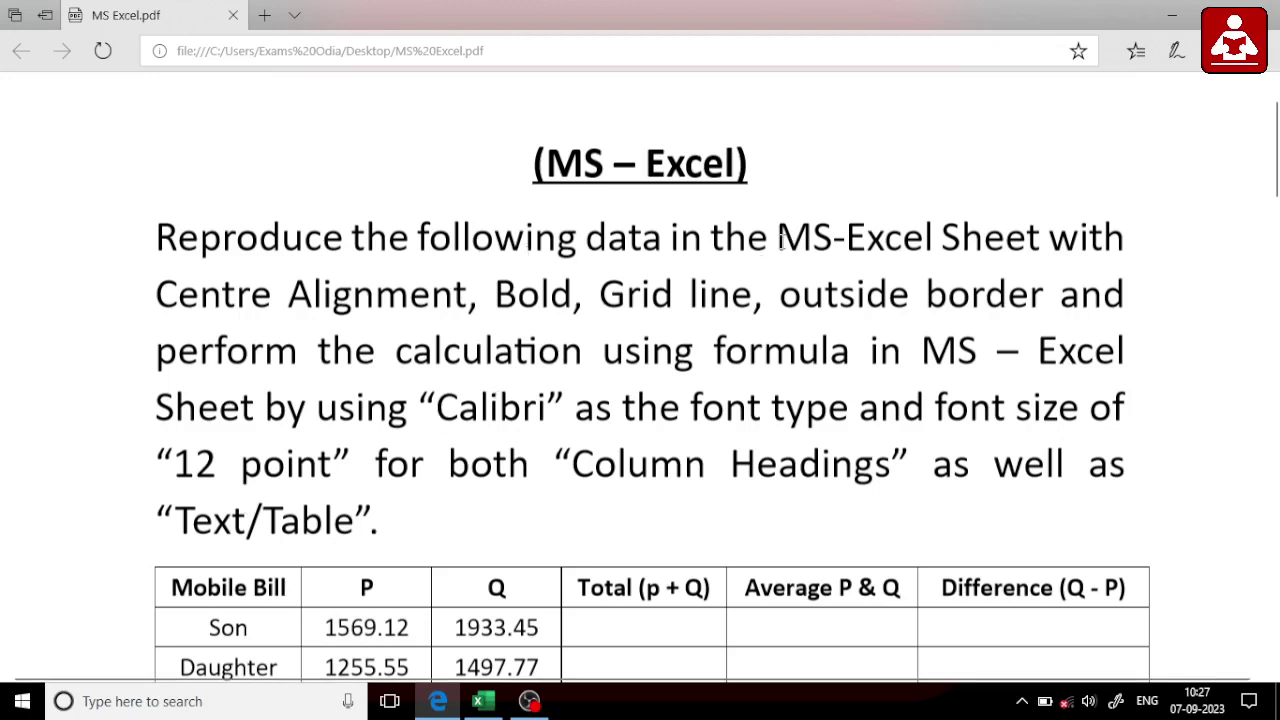
- Highlight the MS-Excel Sheet, Centre Alignment, Bold, Grid line and formula requirements in the PDF
left_click_drag(775, 245, 1014, 245)
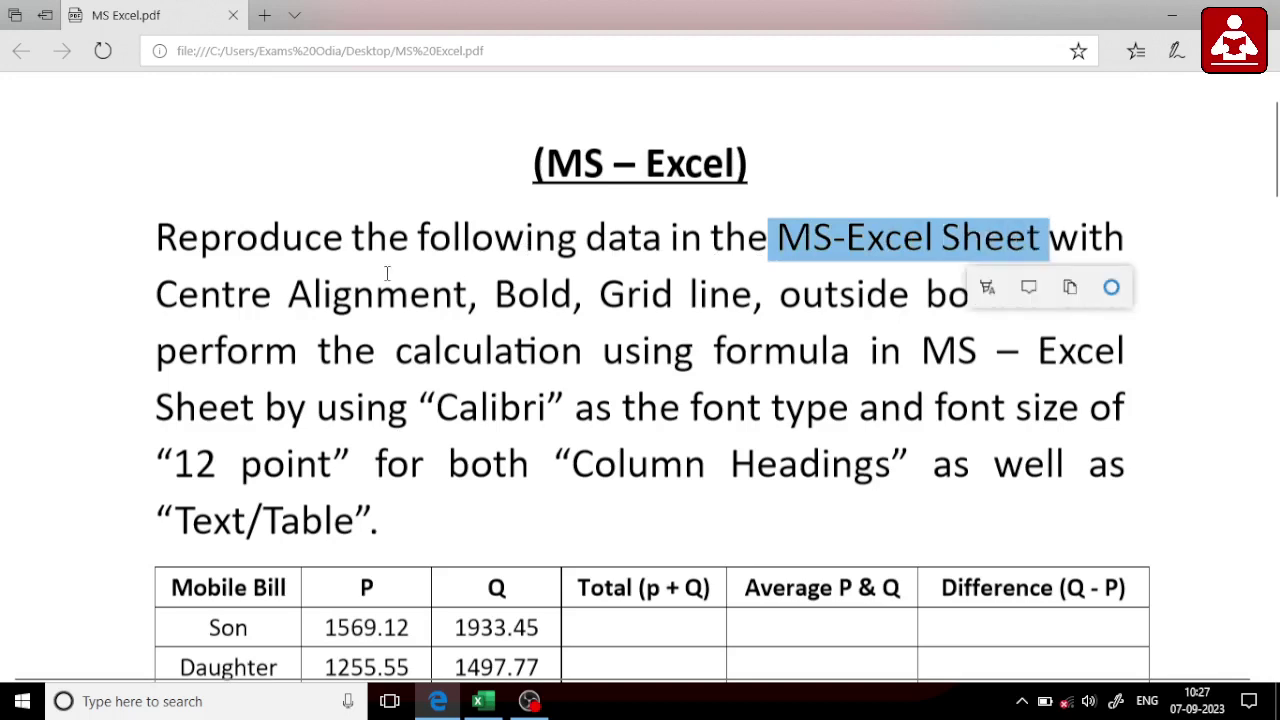
left_click_drag(155, 295, 465, 297)
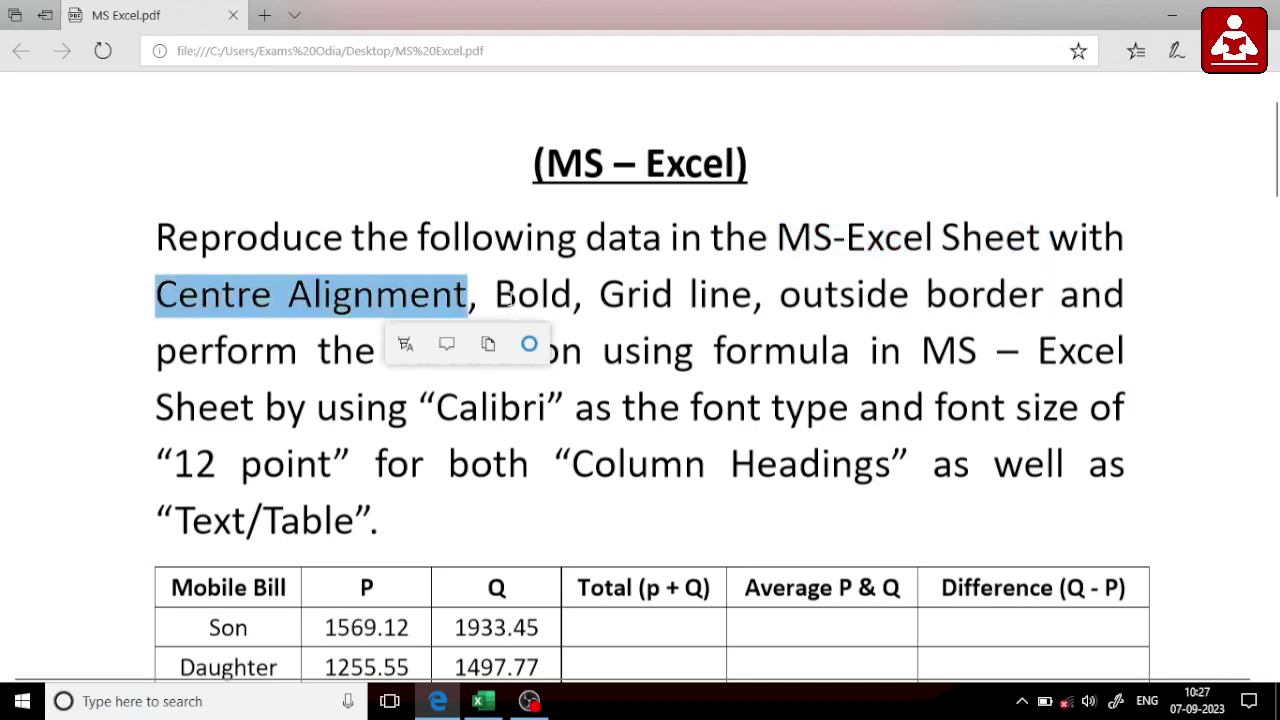
left_click_drag(495, 295, 593, 297)
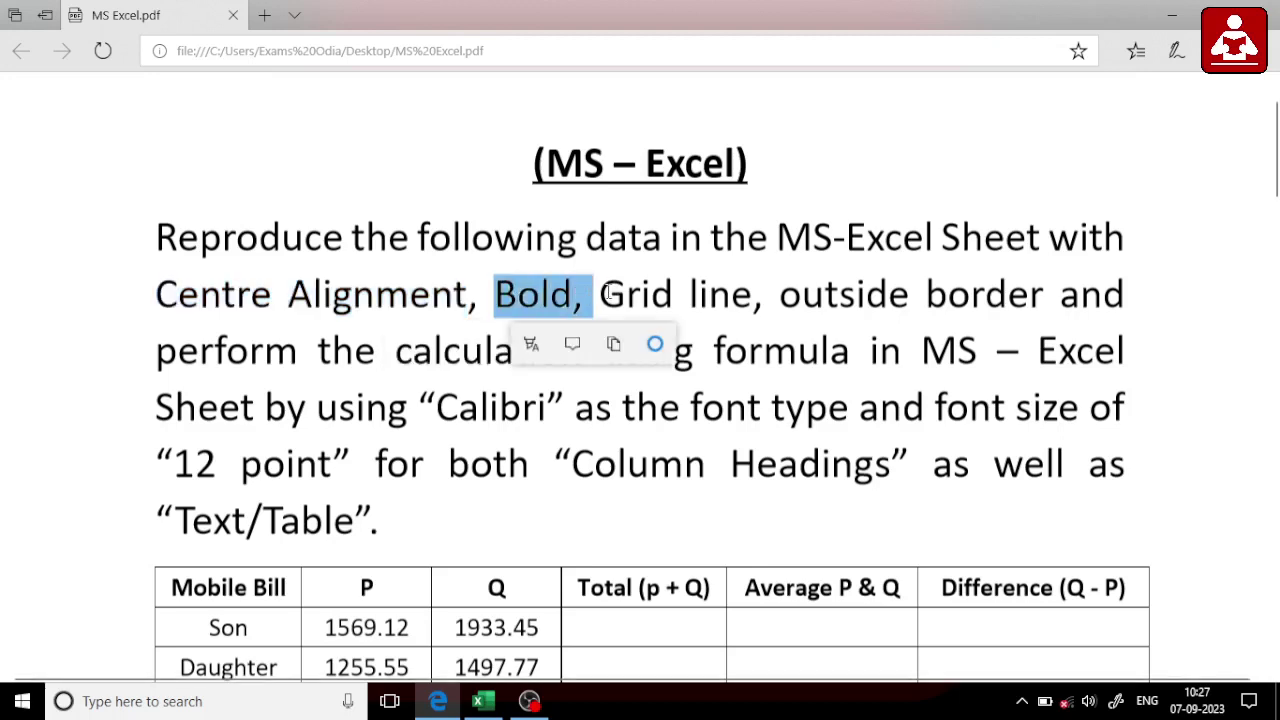
left_click_drag(599, 294, 1043, 294)
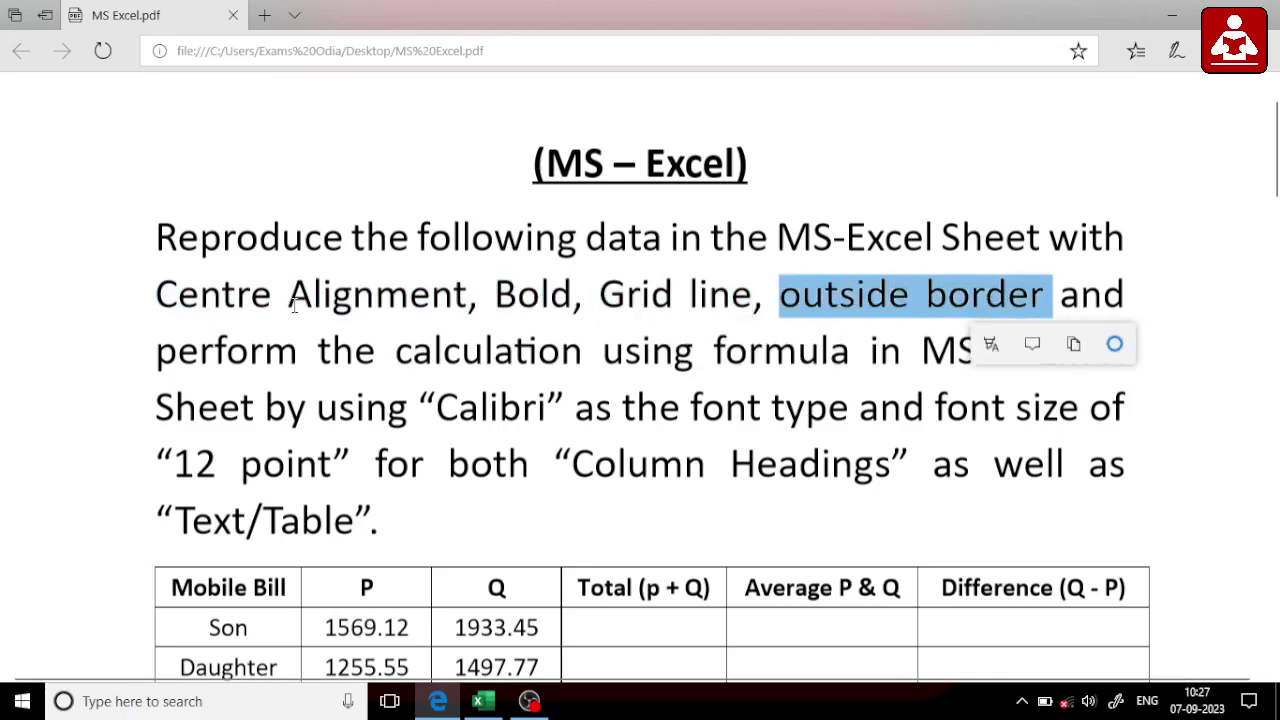
left_click_drag(398, 352, 803, 357)
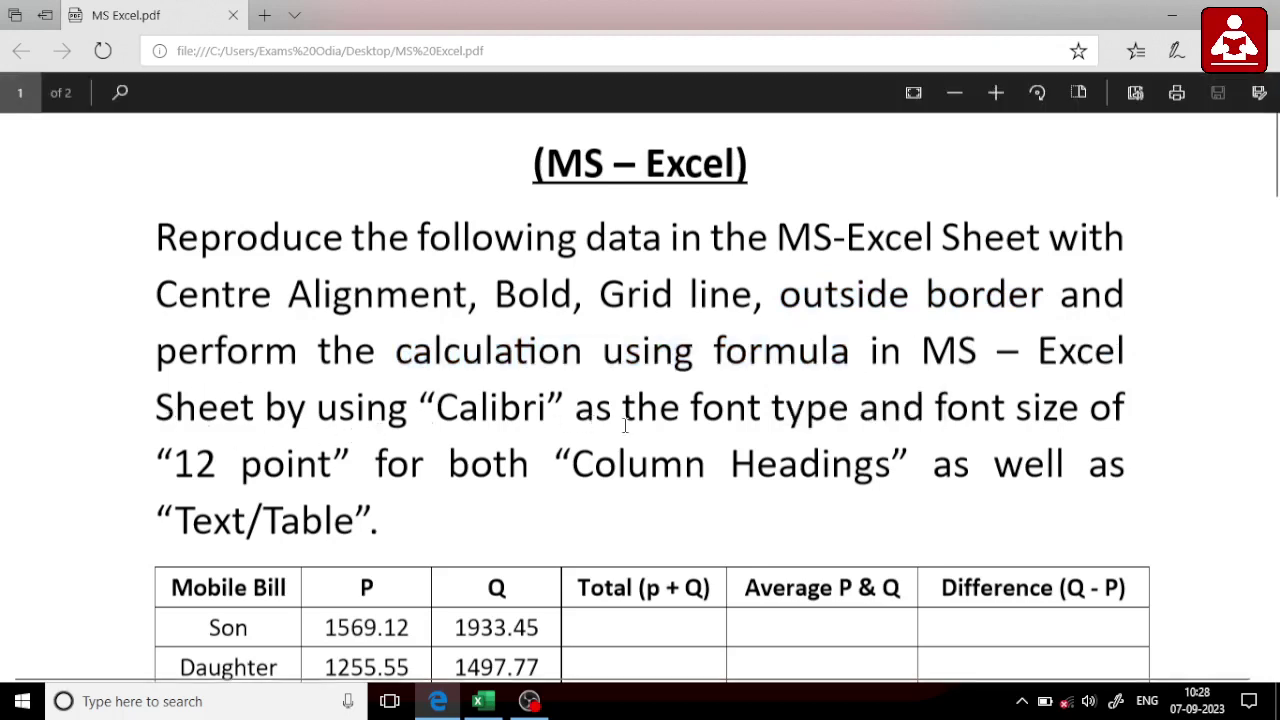
- Highlight the required Calibri font and 12 point size in the instructions
left_click(708, 425)
left_click_drag(438, 408, 560, 418)
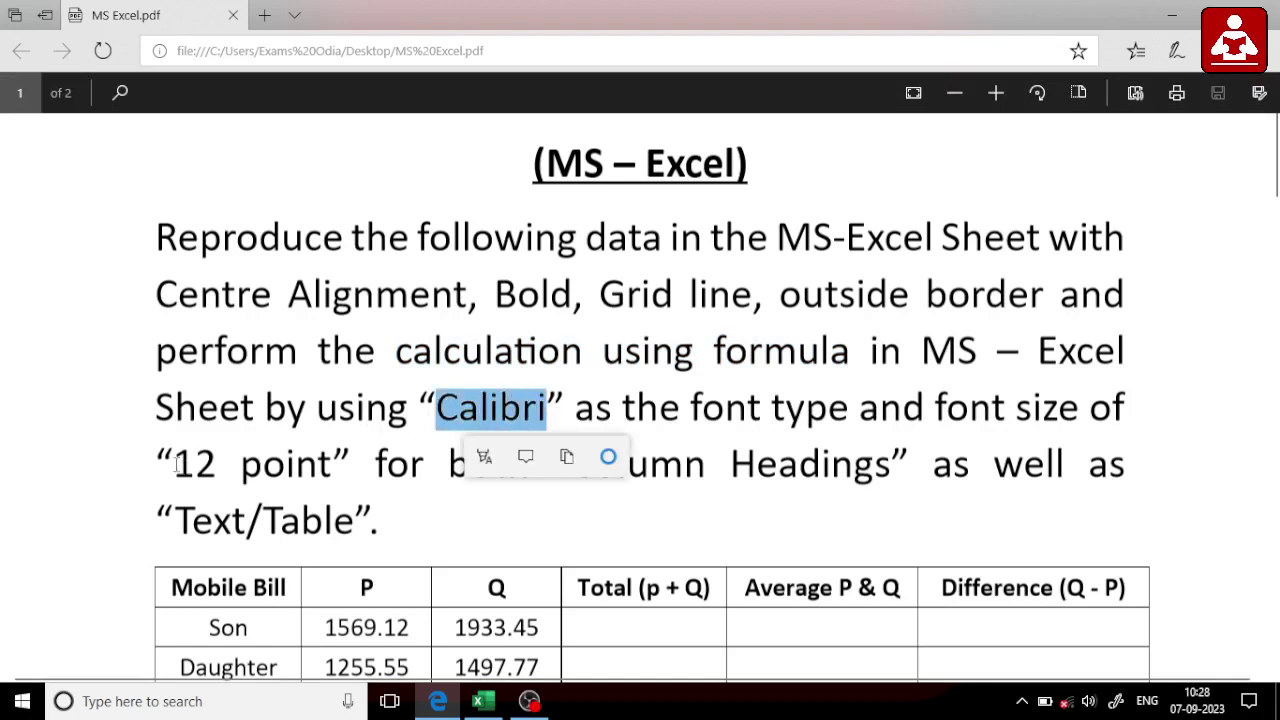
left_click_drag(175, 463, 216, 466)
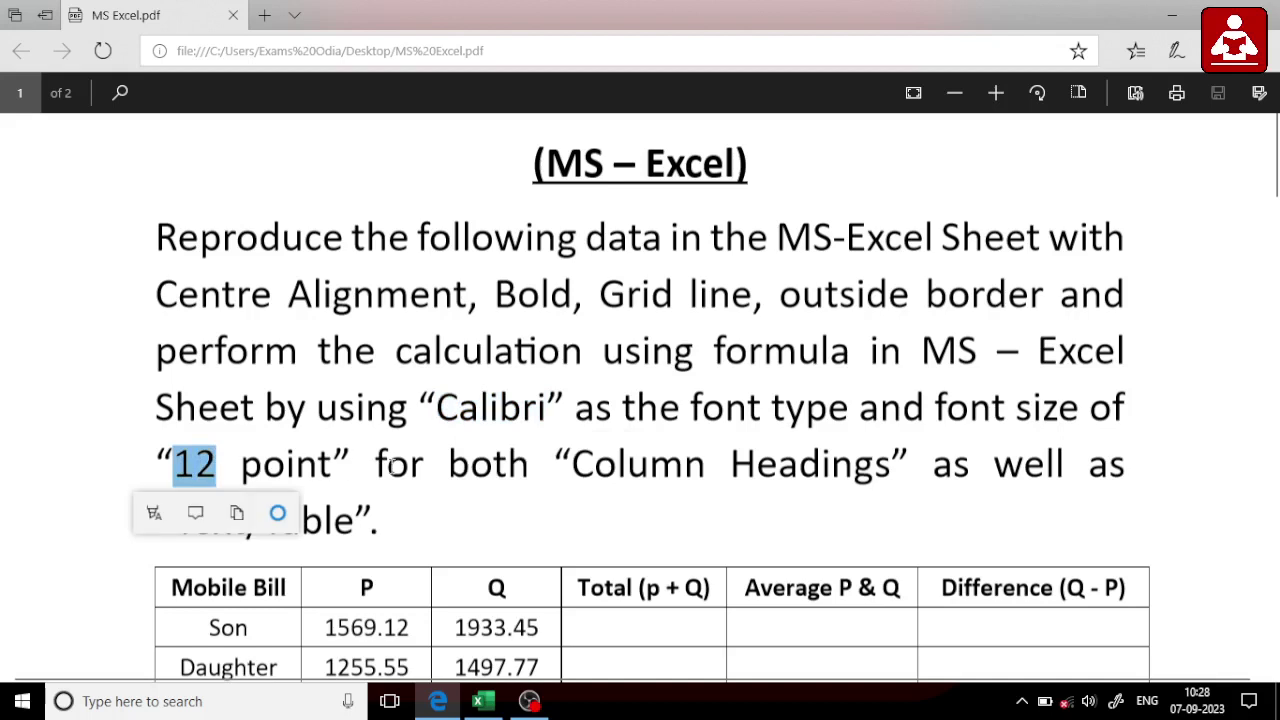
left_click(494, 491)
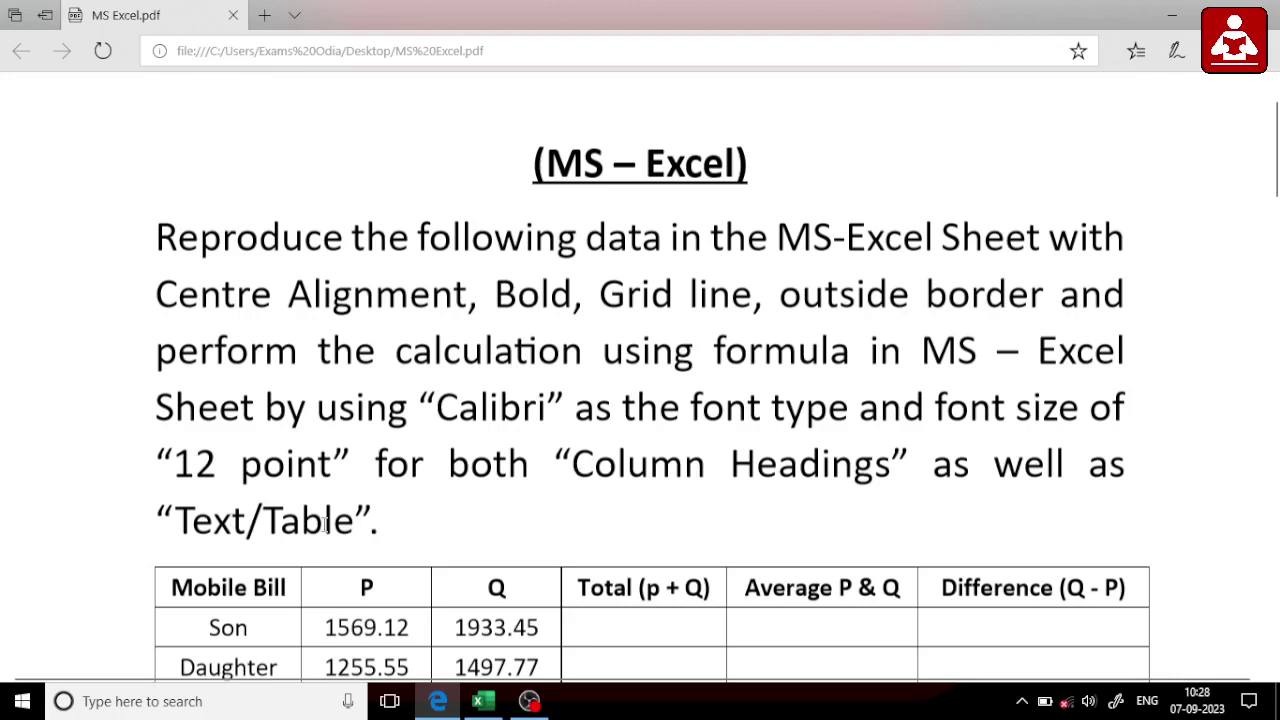
- Scroll down and highlight the whole Mobile Bill table in the PDF
scroll(325, 525, "down", 3)
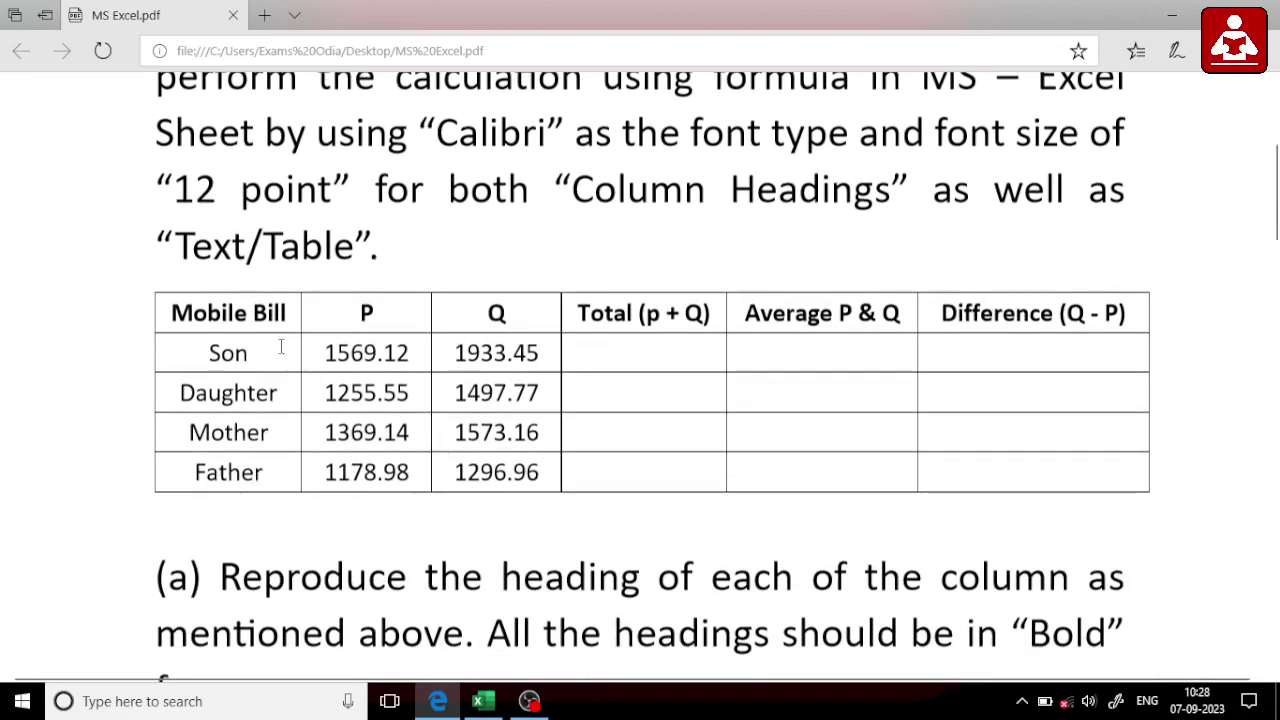
mouse_move(170, 308)
left_mouse_down()
mouse_move(607, 478)
mouse_move(836, 530)
left_mouse_up()
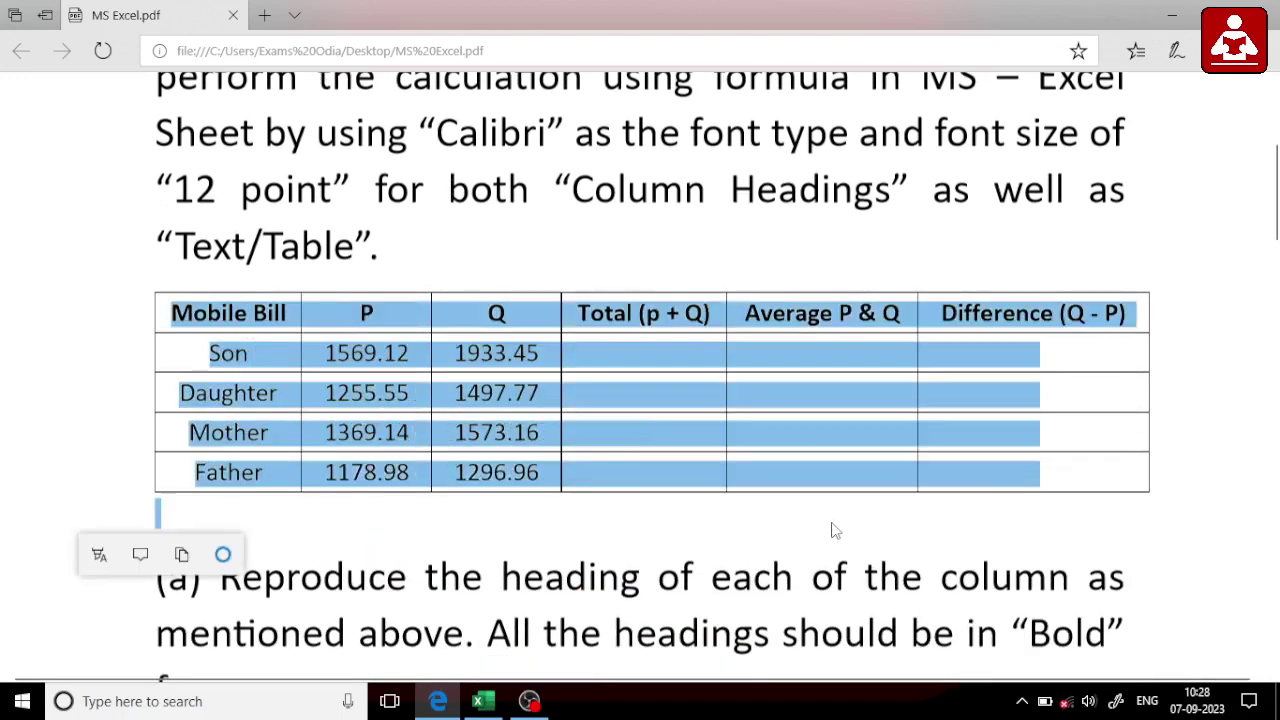
left_click(836, 530)
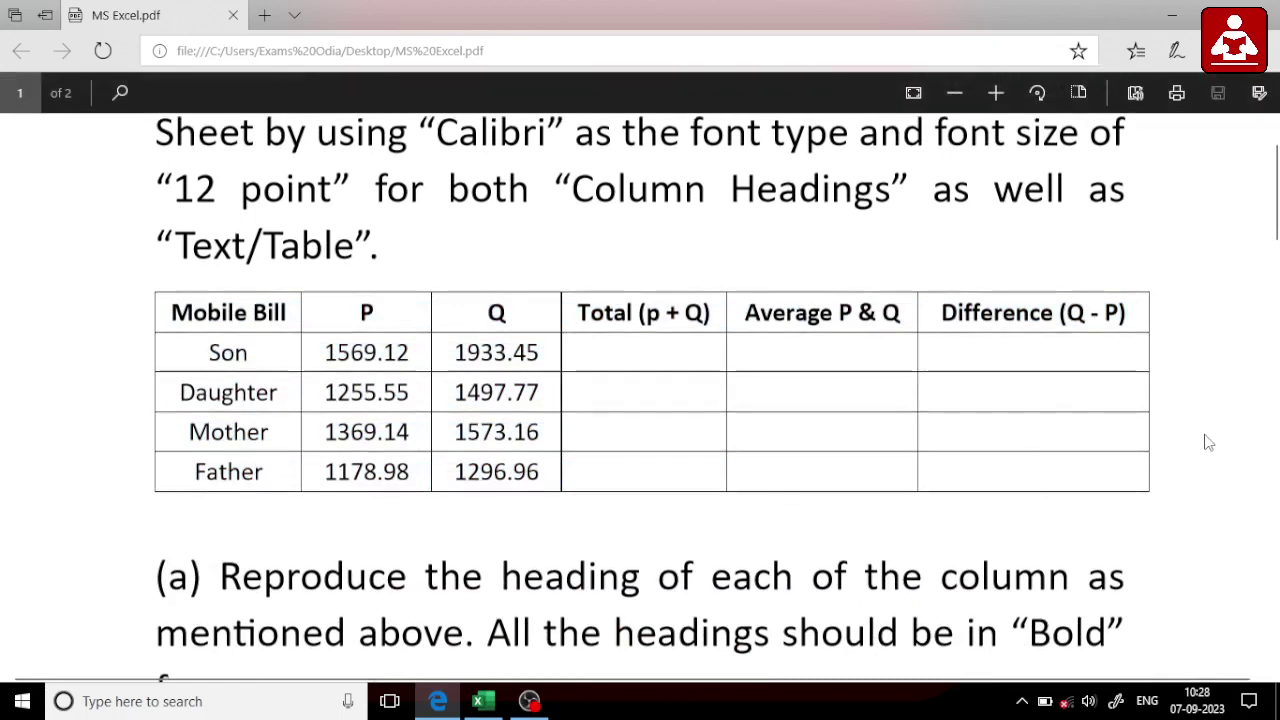
left_click(484, 701)
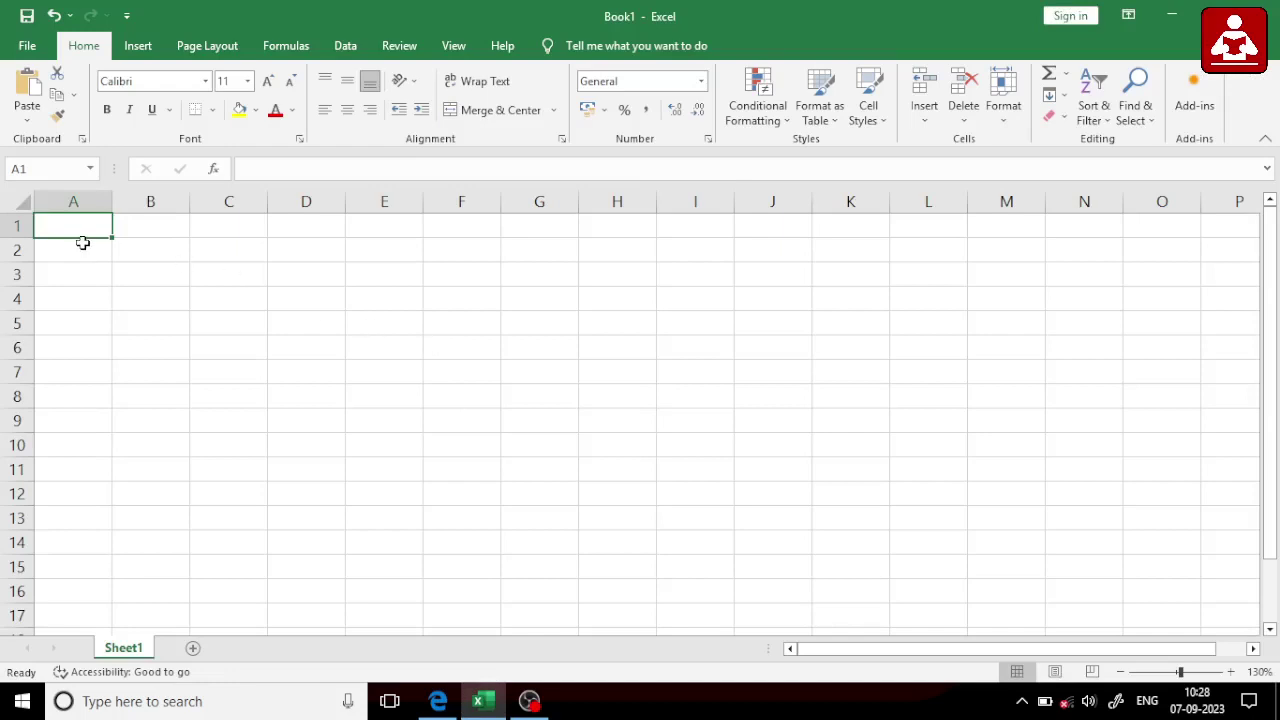
left_click(140, 224)
left_click(228, 225)
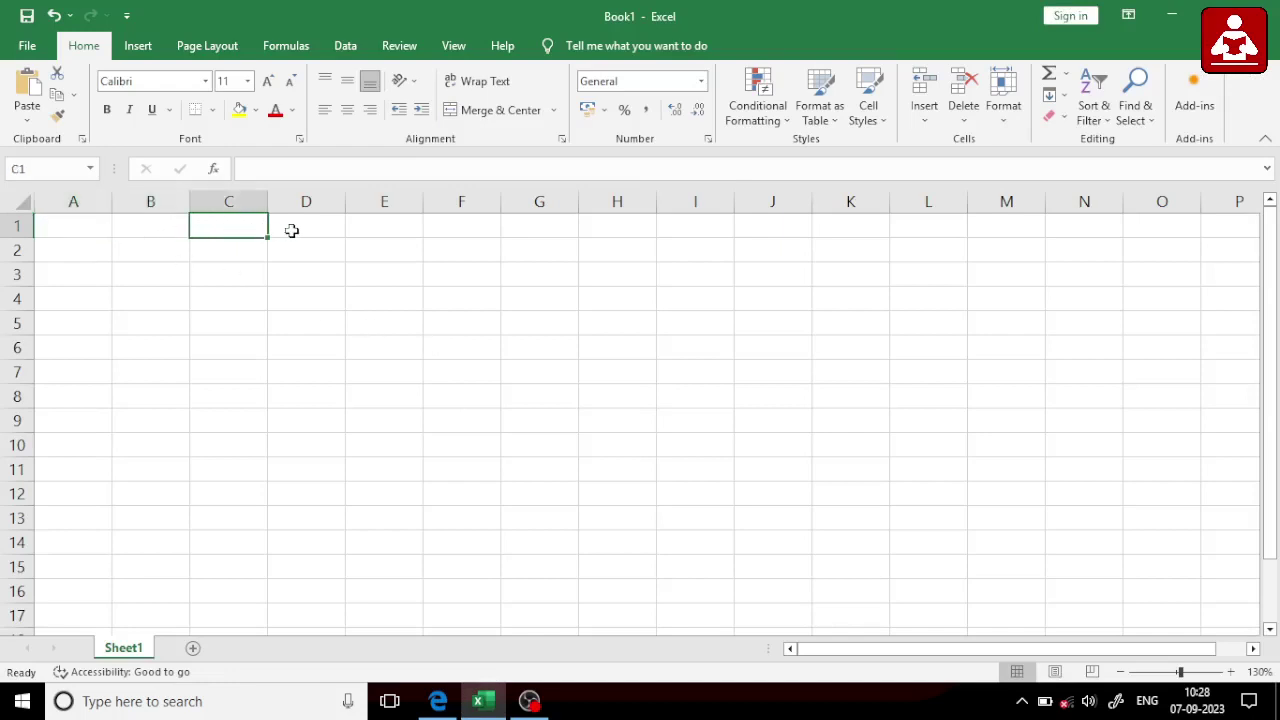
left_click(310, 224)
left_click(218, 233)
left_click(160, 230)
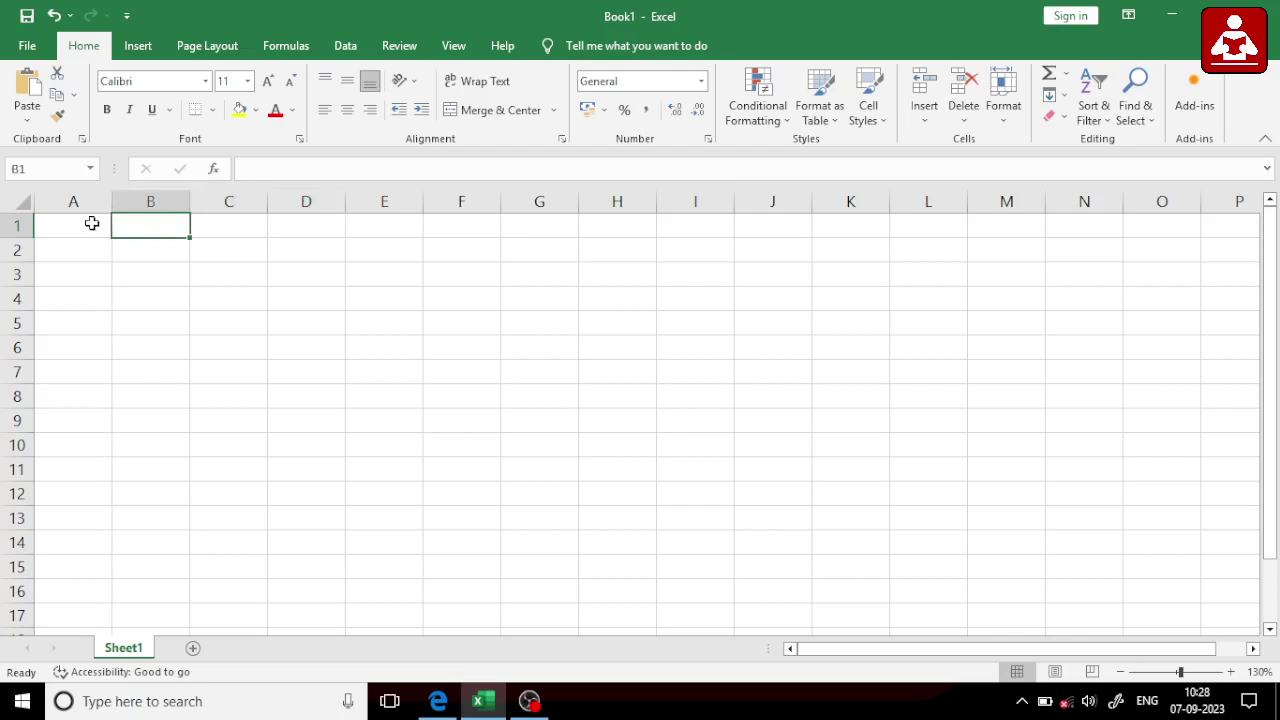
left_click(91, 223)
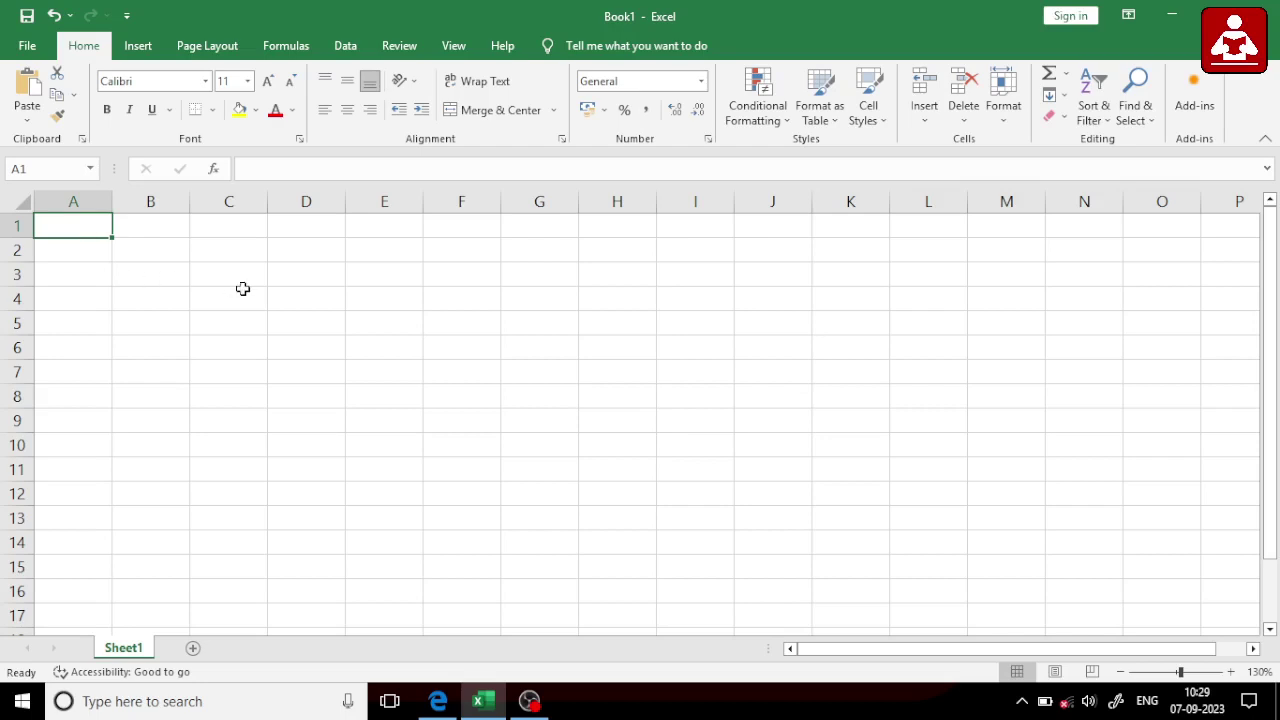
left_click(440, 706)
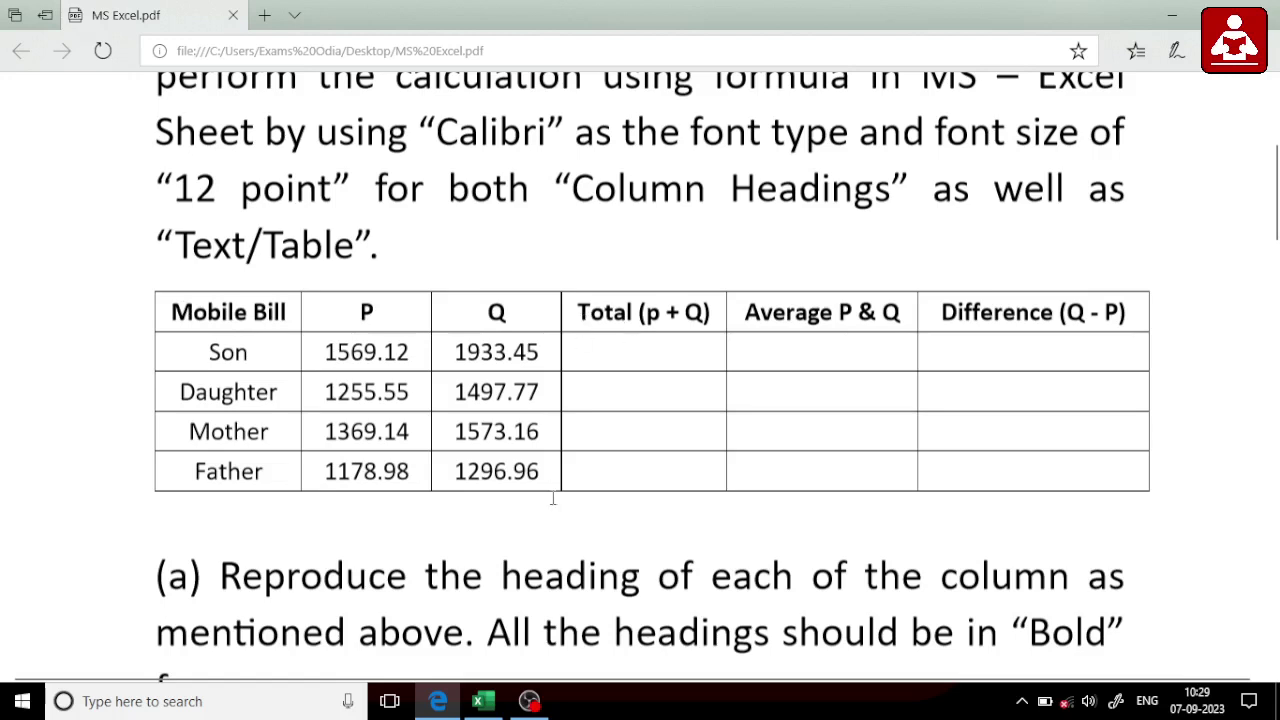
left_click(489, 704)
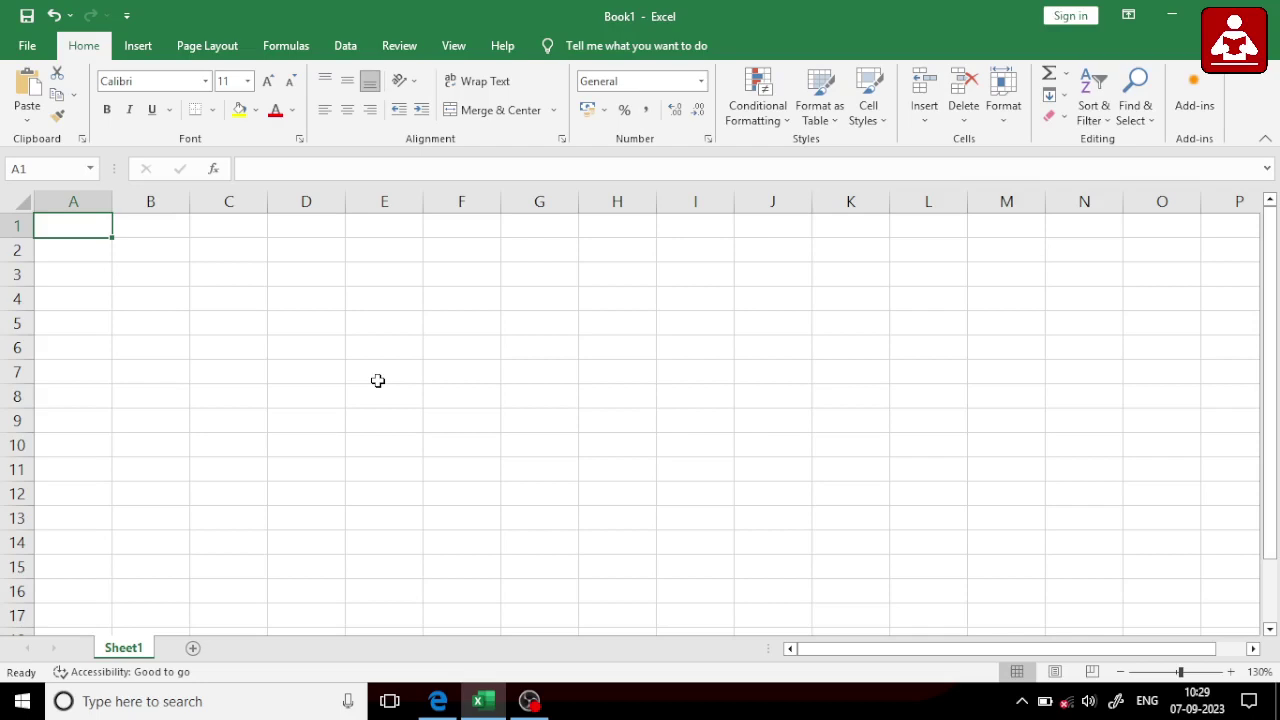
mouse_move(438, 701)
left_click(503, 592)
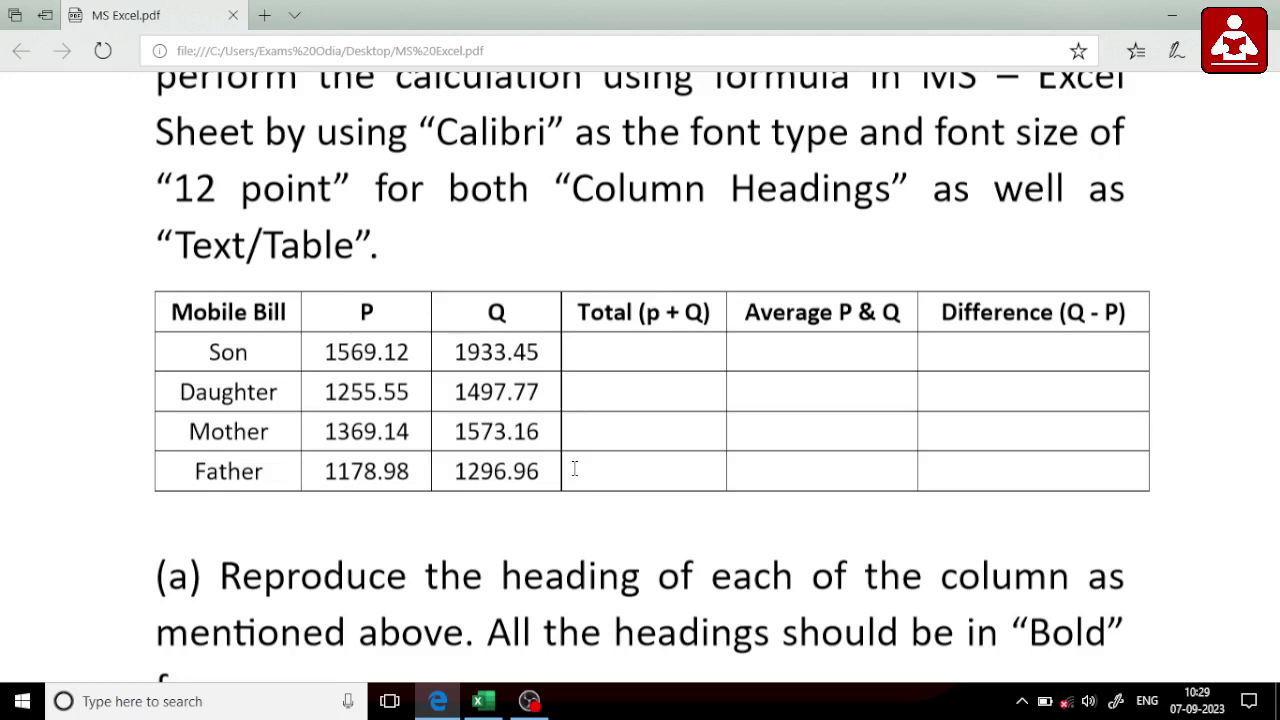
- Highlight the Mobile Bill heading in the PDF, then return to the blank Book1 workbook
left_click(485, 701)
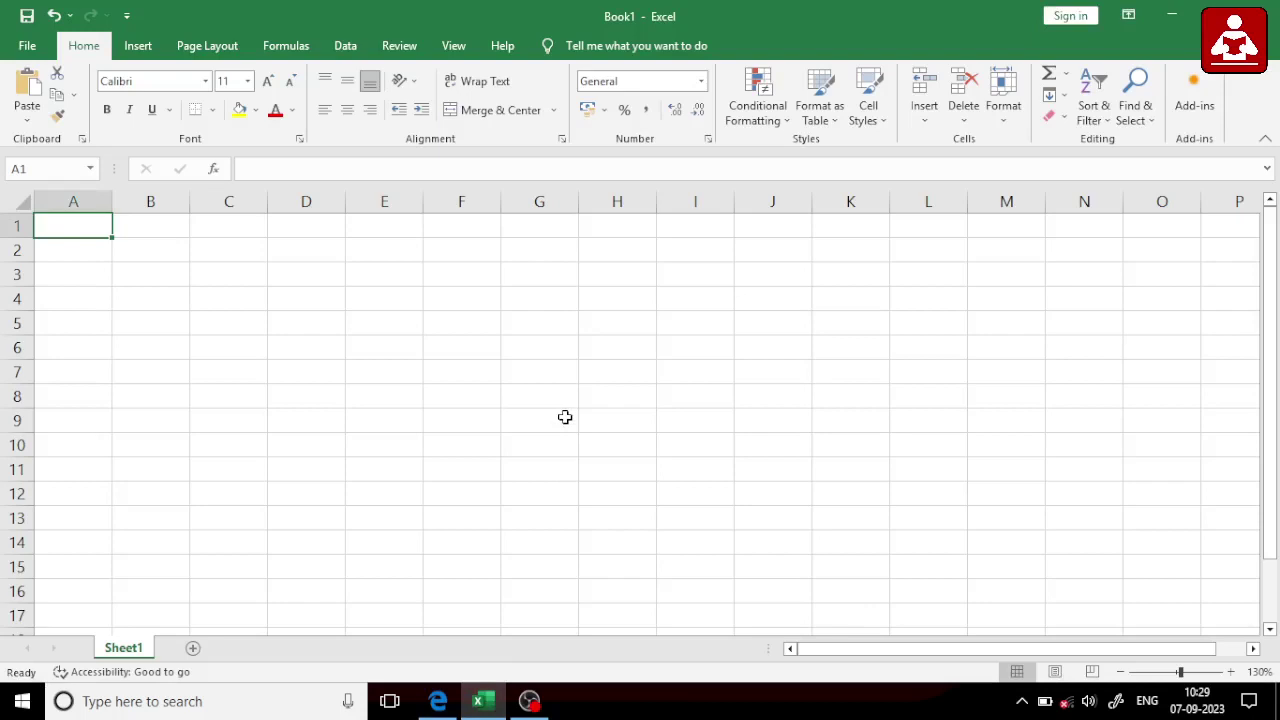
key("alt+Tab")
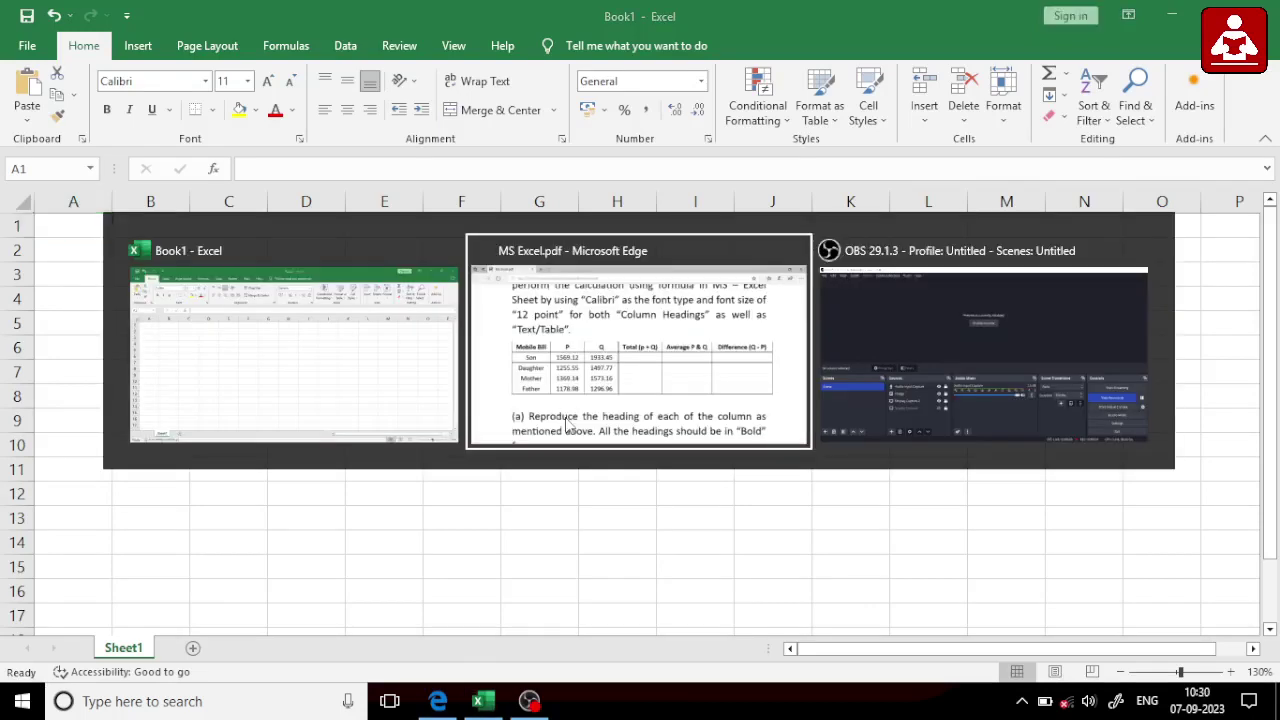
key("alt+Tab")
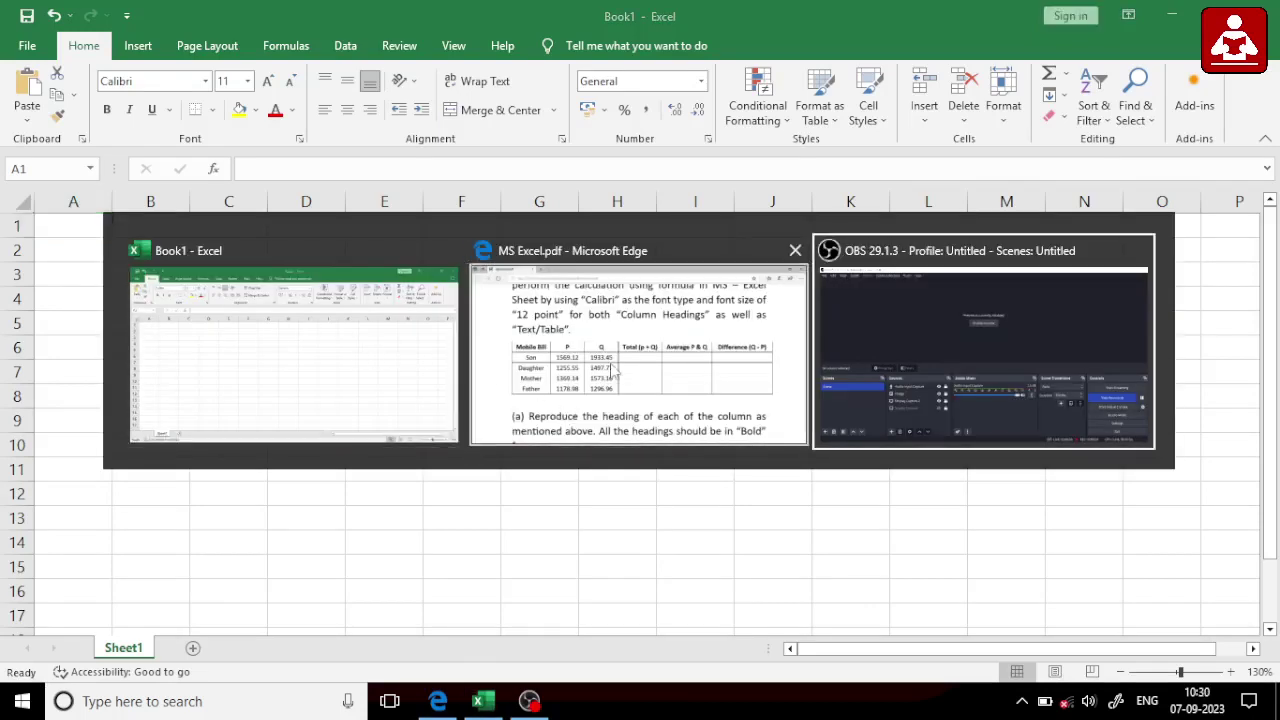
left_click(580, 341)
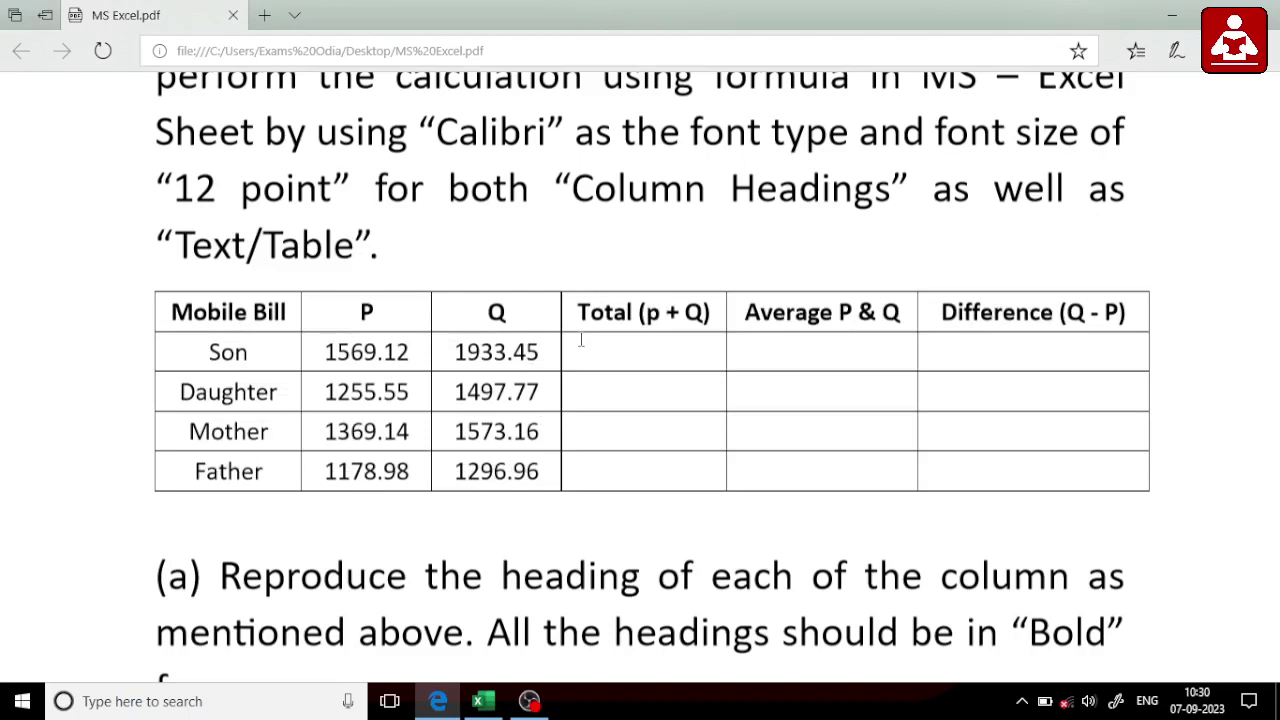
key("alt+Tab")
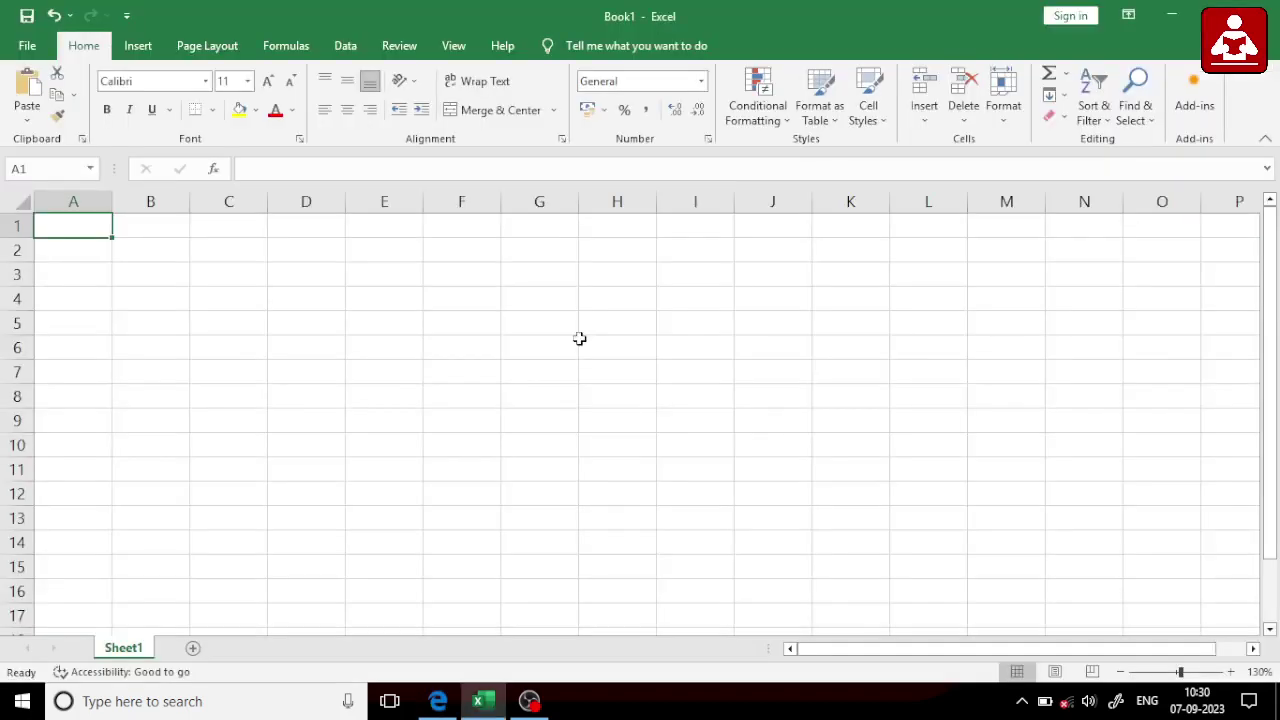
key("alt+Tab")
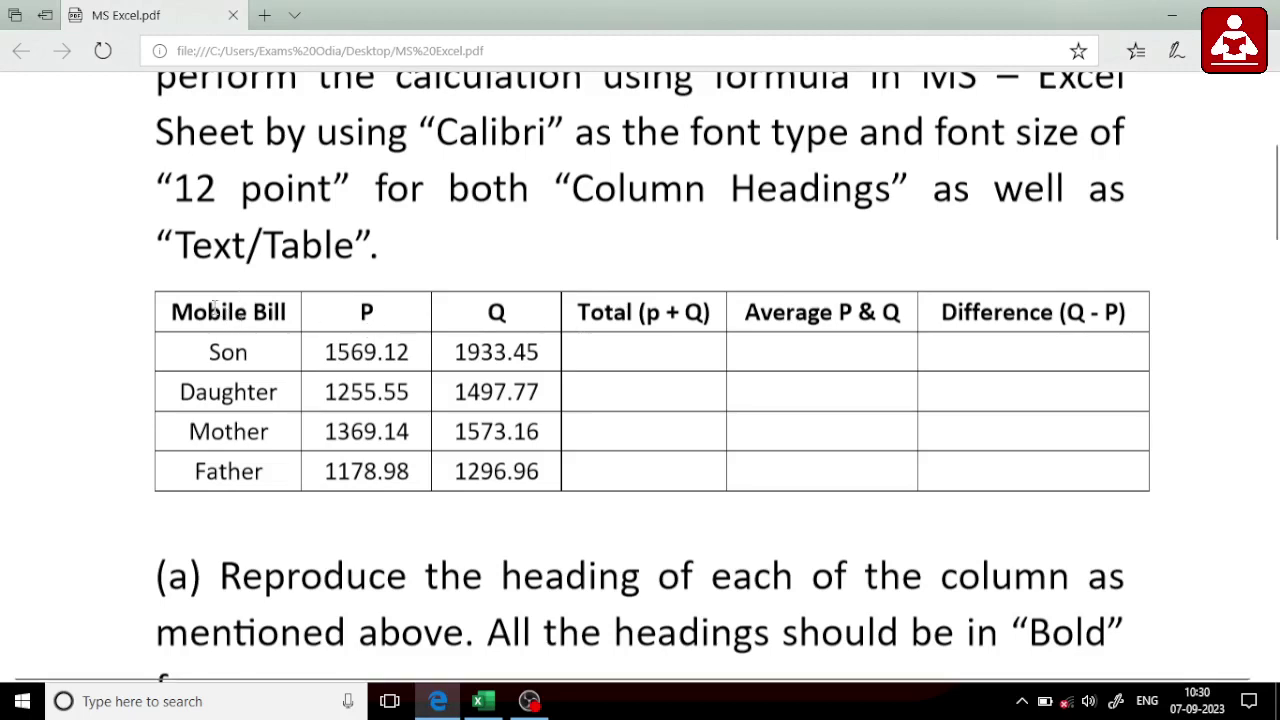
left_click_drag(172, 312, 286, 312)
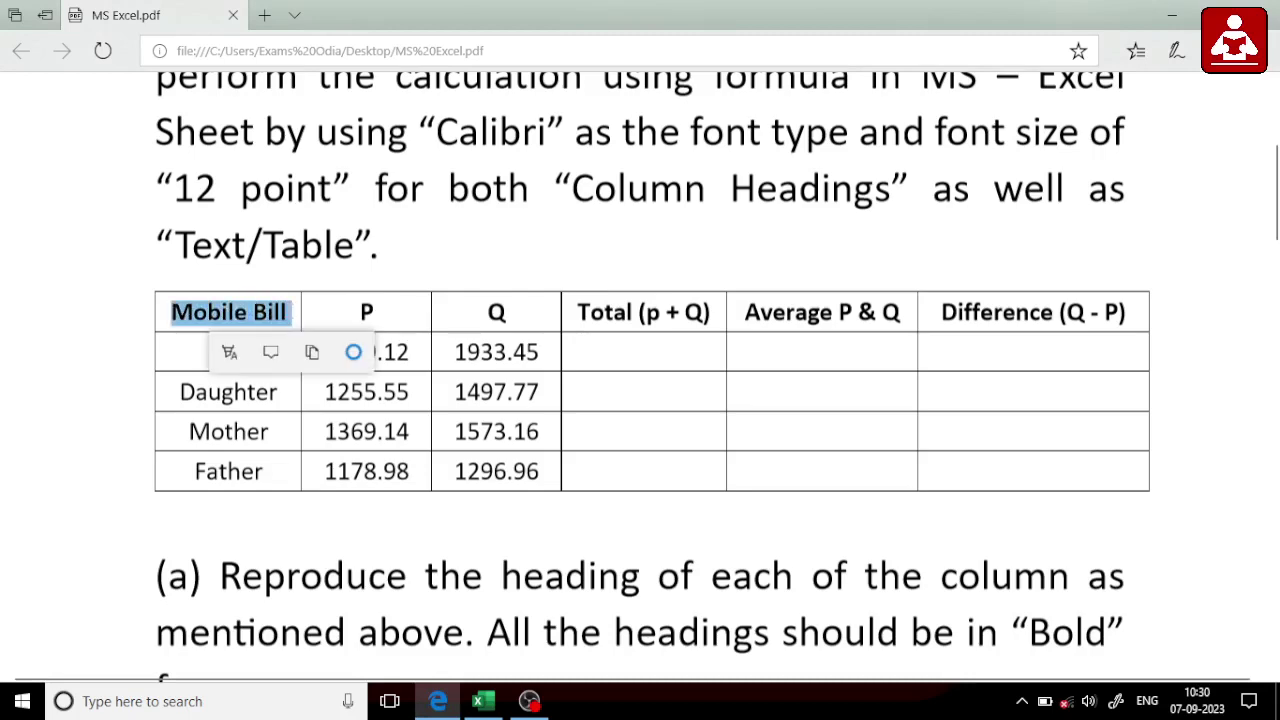
key("alt+Tab")
- Enter 'Monile Bill' as the heading in cell A1
double_click(83, 227)
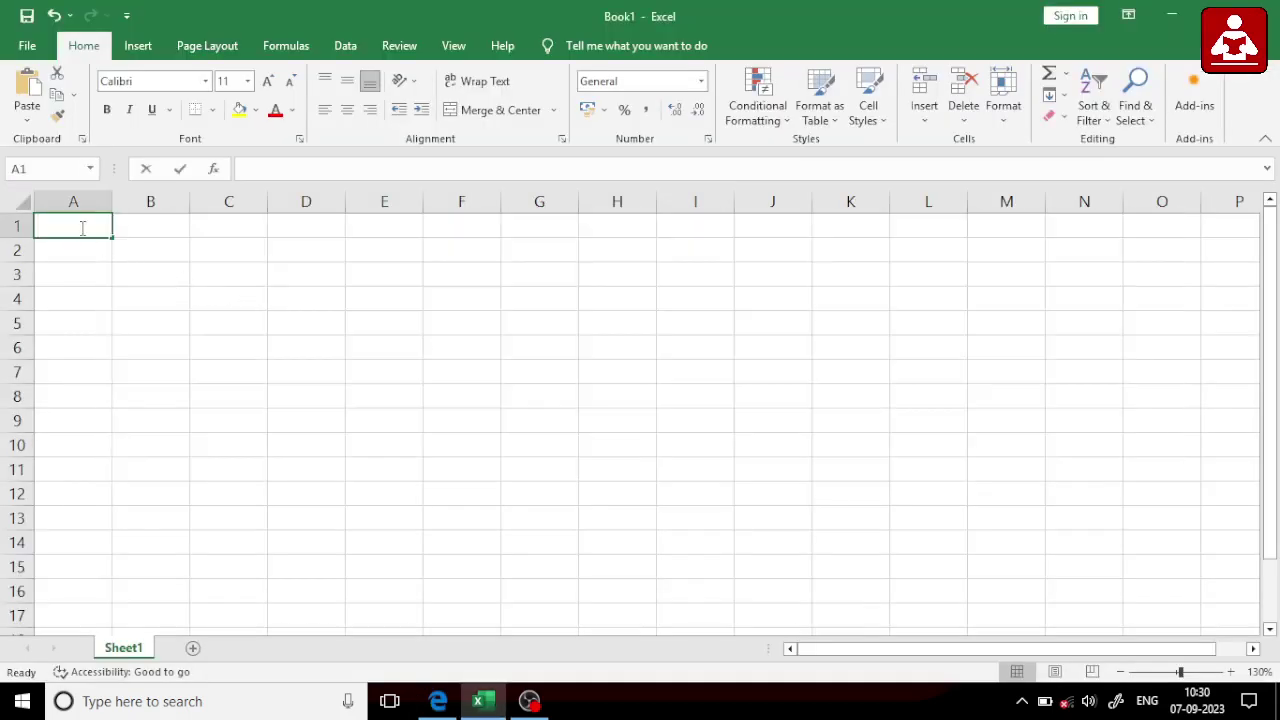
type("Mo")
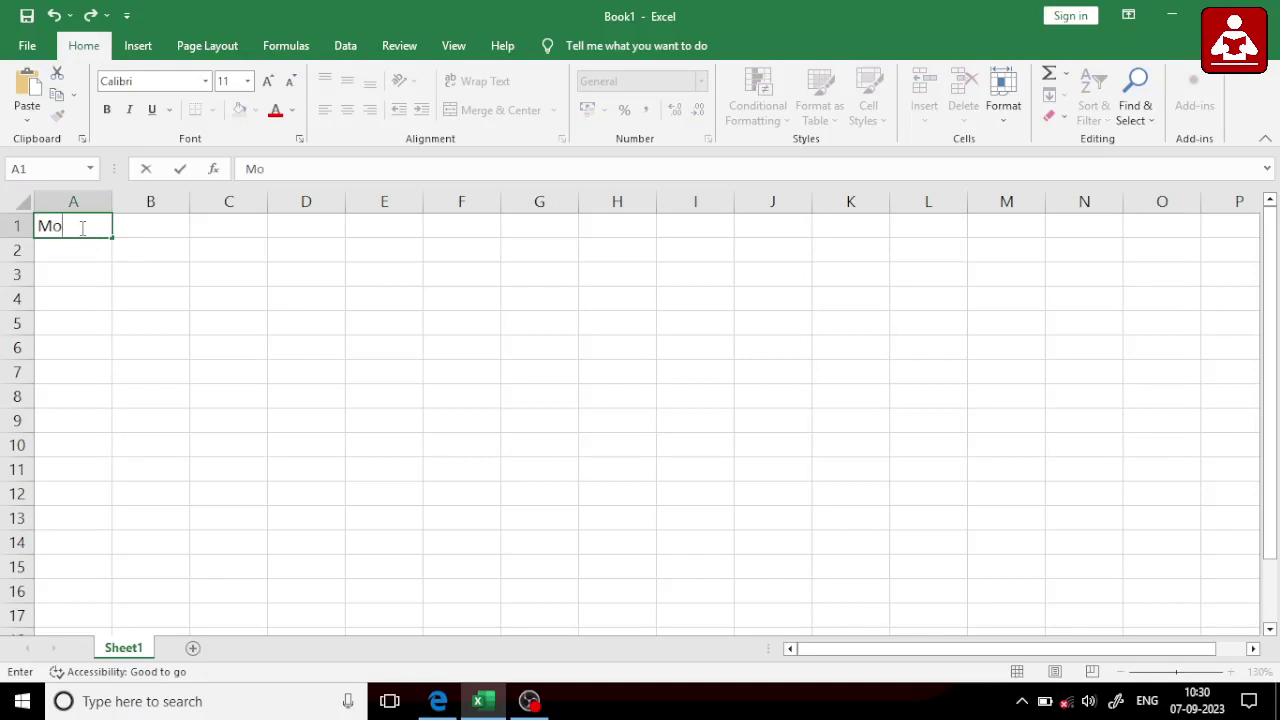
type("nile B")
type("ill")
key("Tab")
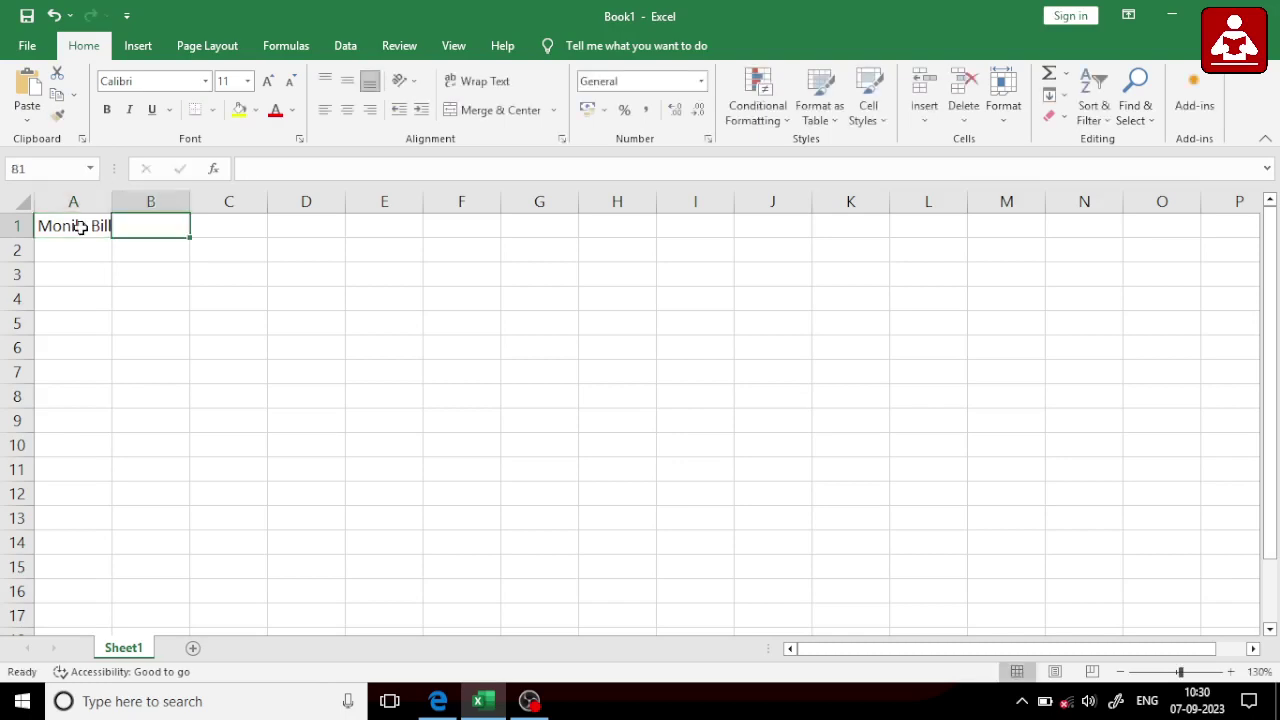
left_click(217, 226)
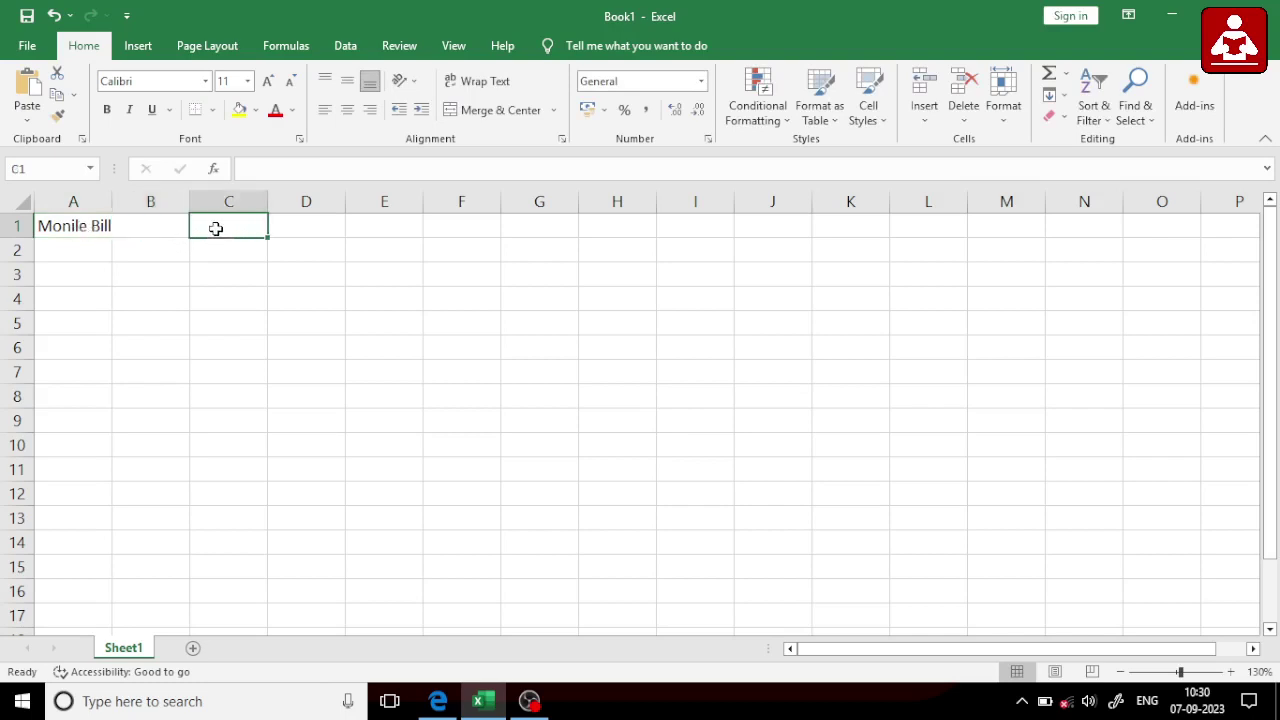
left_click(155, 228)
- Enter the headings P and Q in B1 and C1
key("alt+Tab")
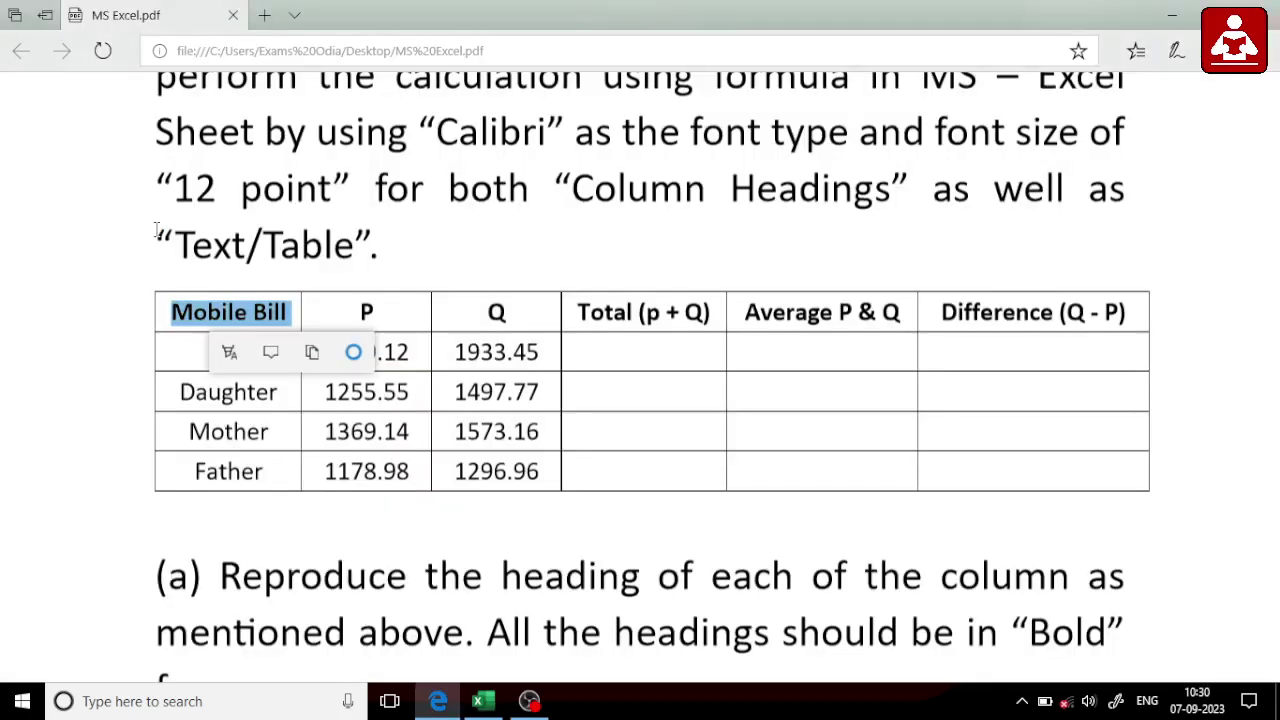
key("alt+Tab")
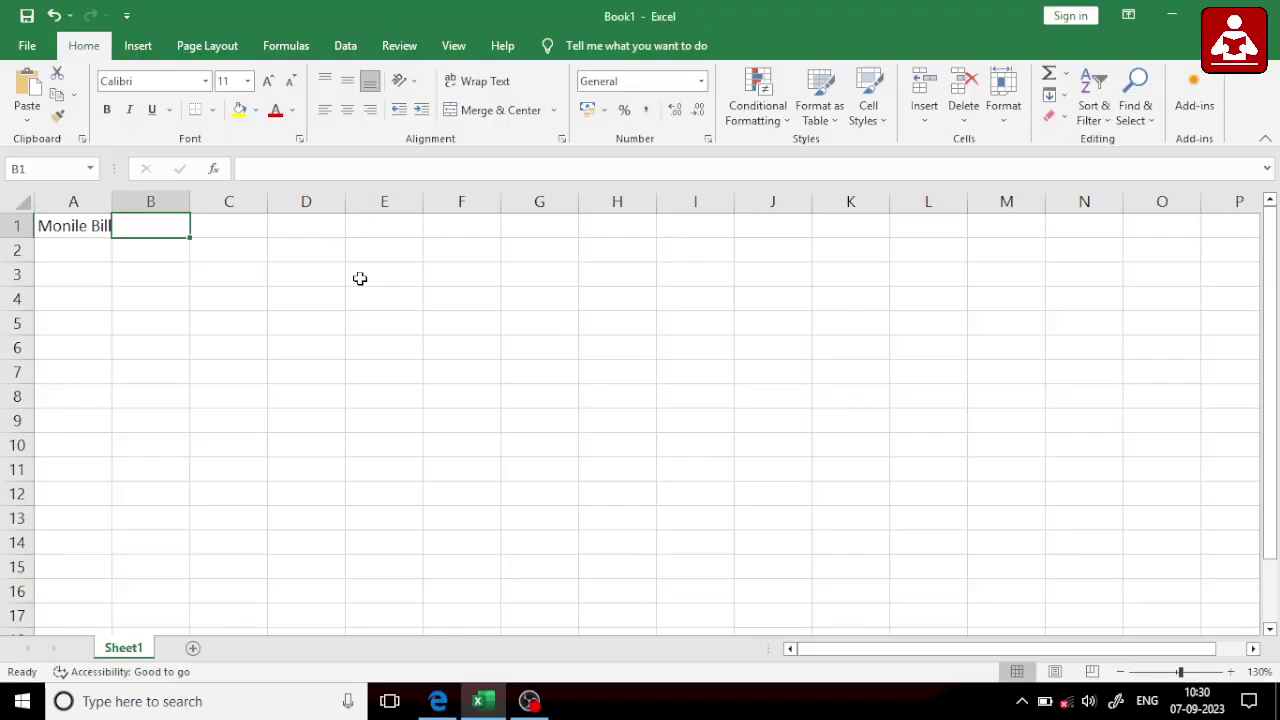
type("P")
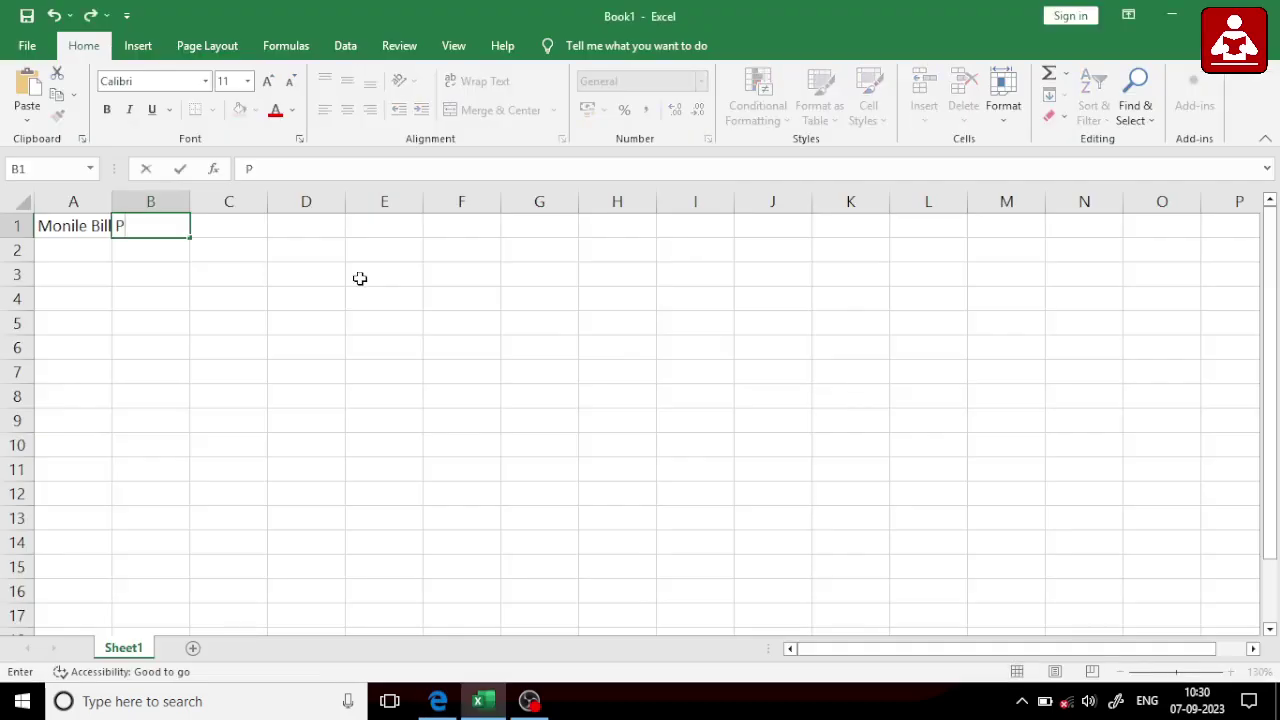
key("Tab")
key("alt+Tab")
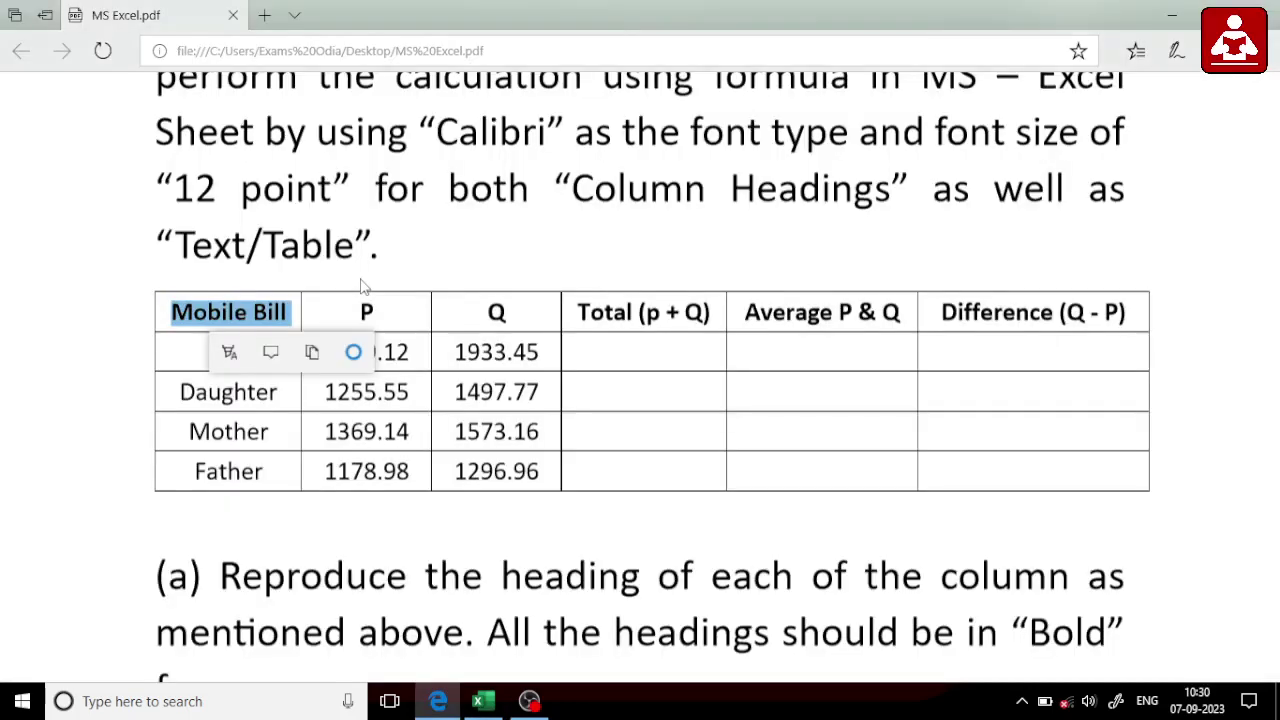
key("alt+Tab")
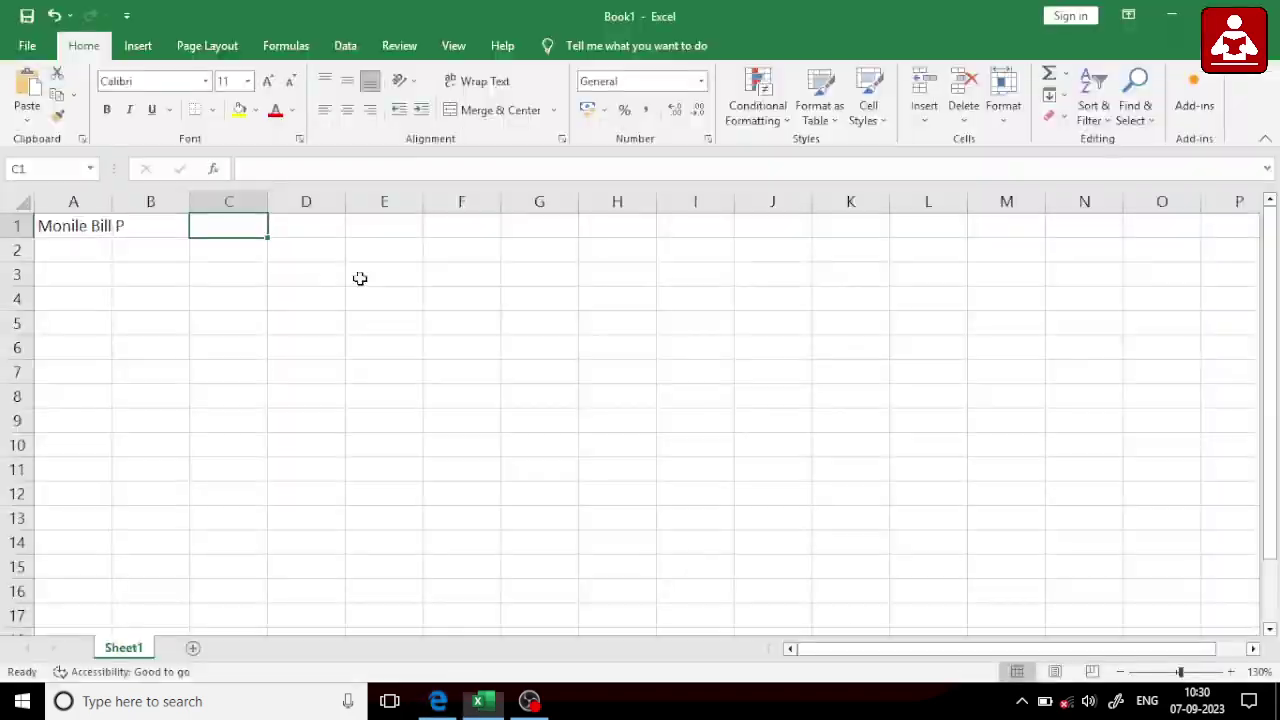
type("Q")
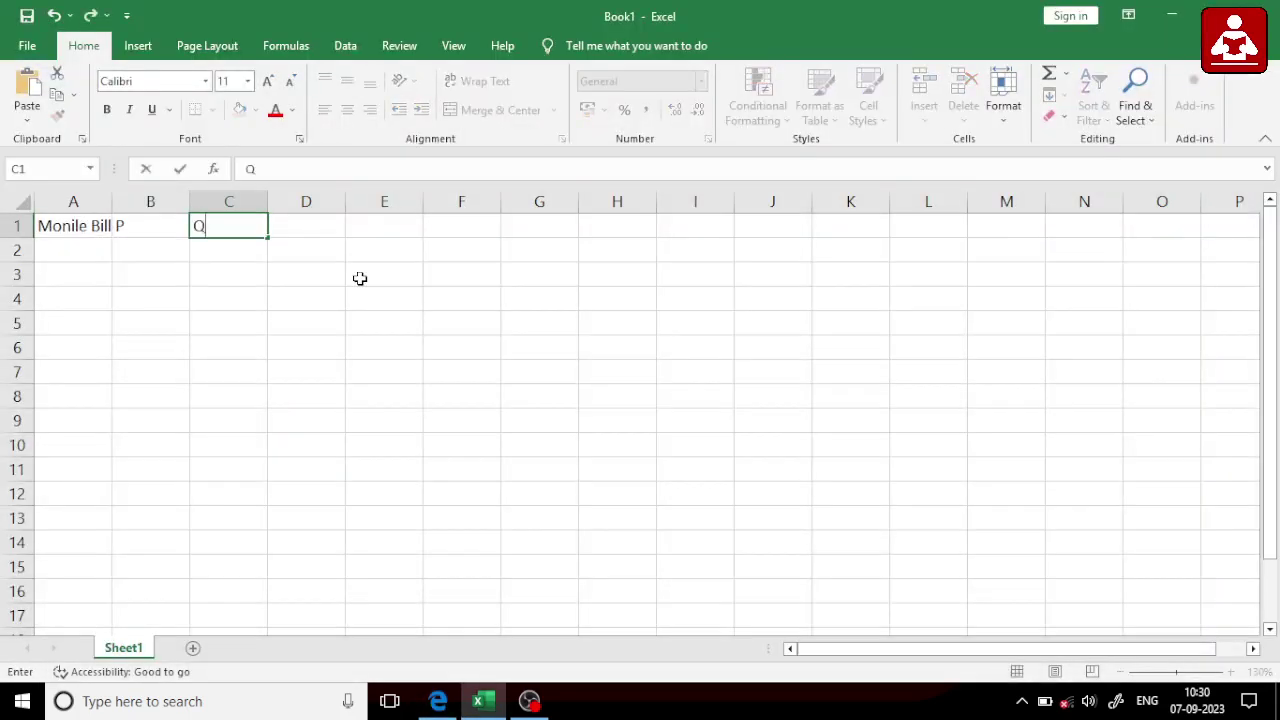
key("Tab")
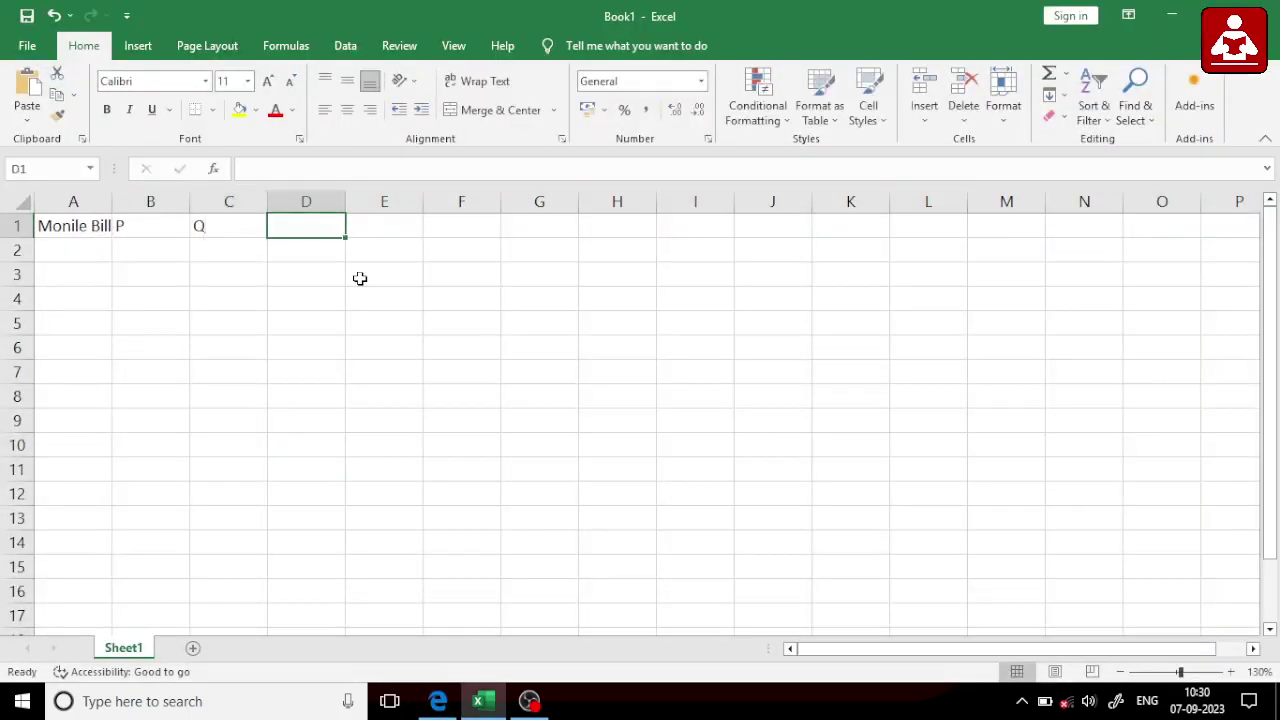
- Enter 'Total ( P + Q )' in D1 and 'Average ( P & Q )' in E1
key("alt+Tab")
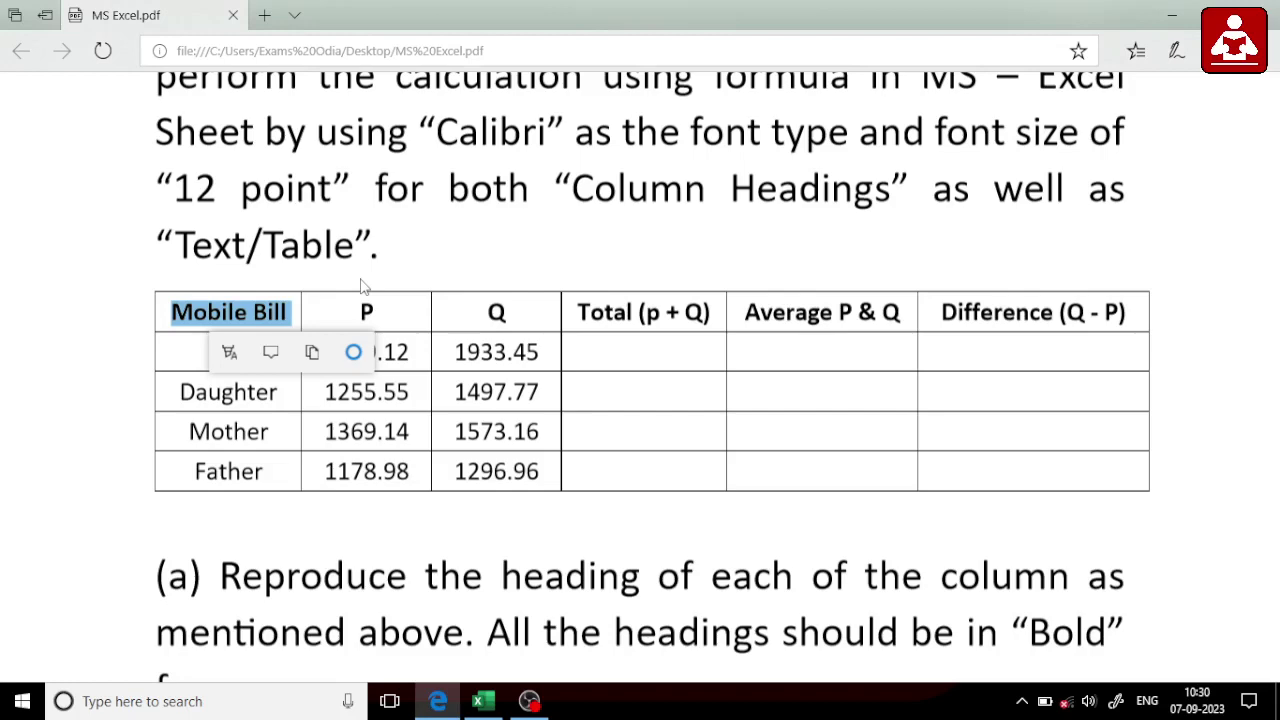
key("alt+Tab")
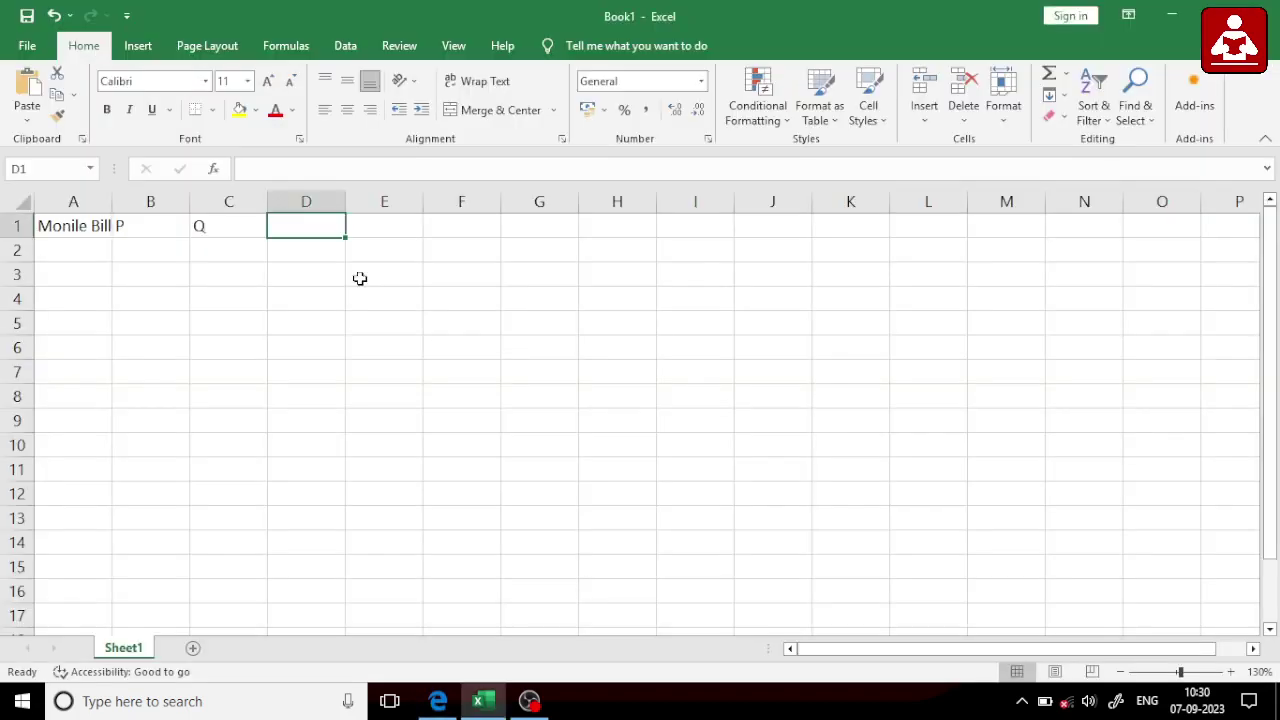
type("Toy")
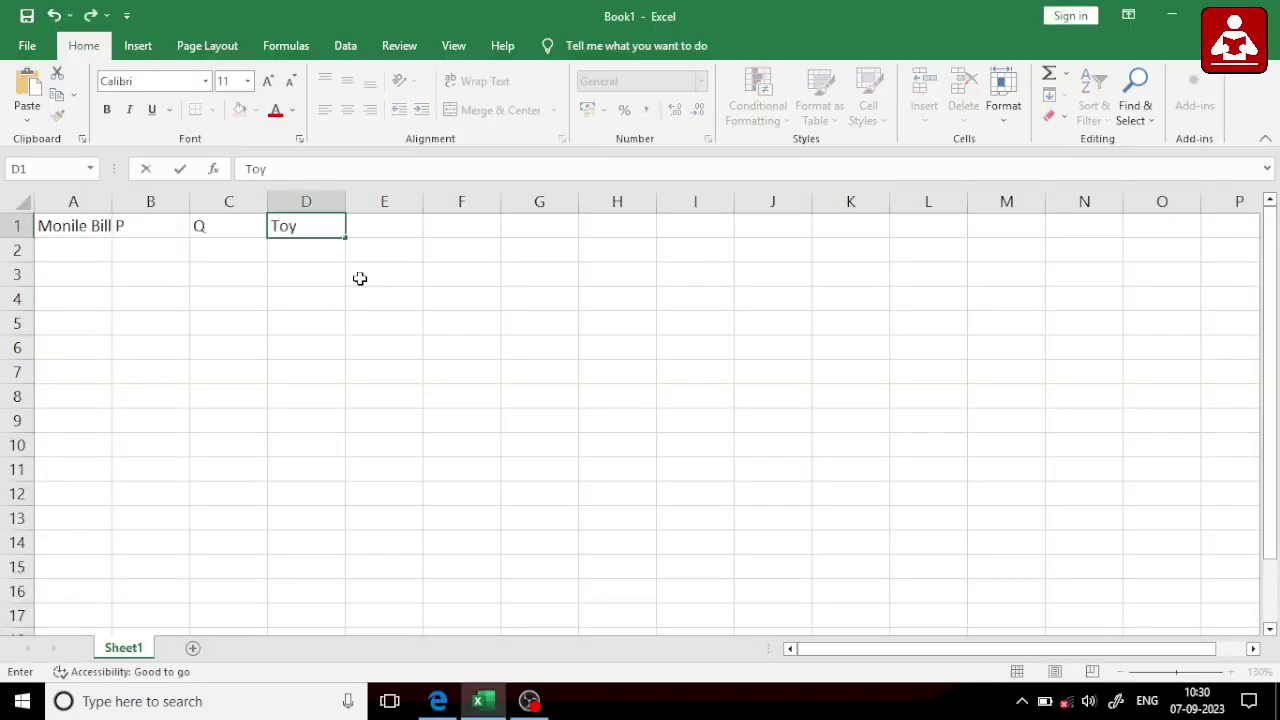
key("BackSpace")
type("tal ")
type("(")
type(" P +")
type(" Q")
type(" )")
key("Tab")
key("alt+Tab")
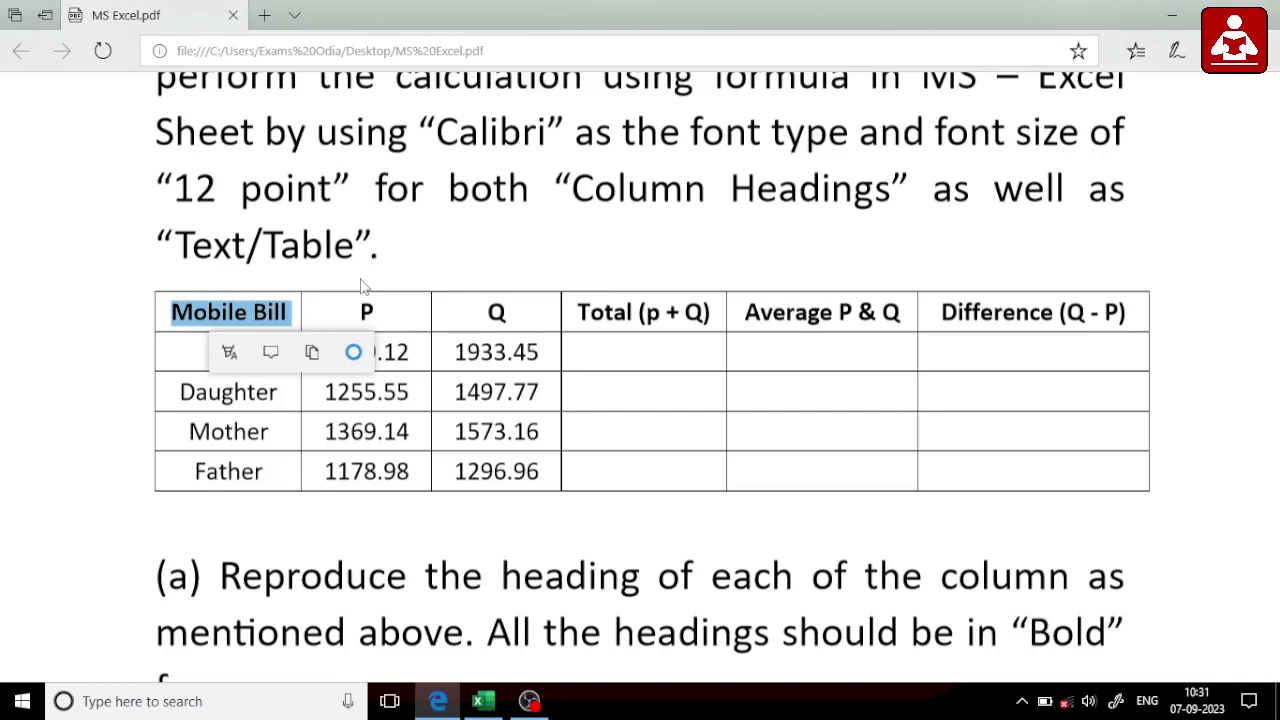
key("alt+Tab")
type("P")
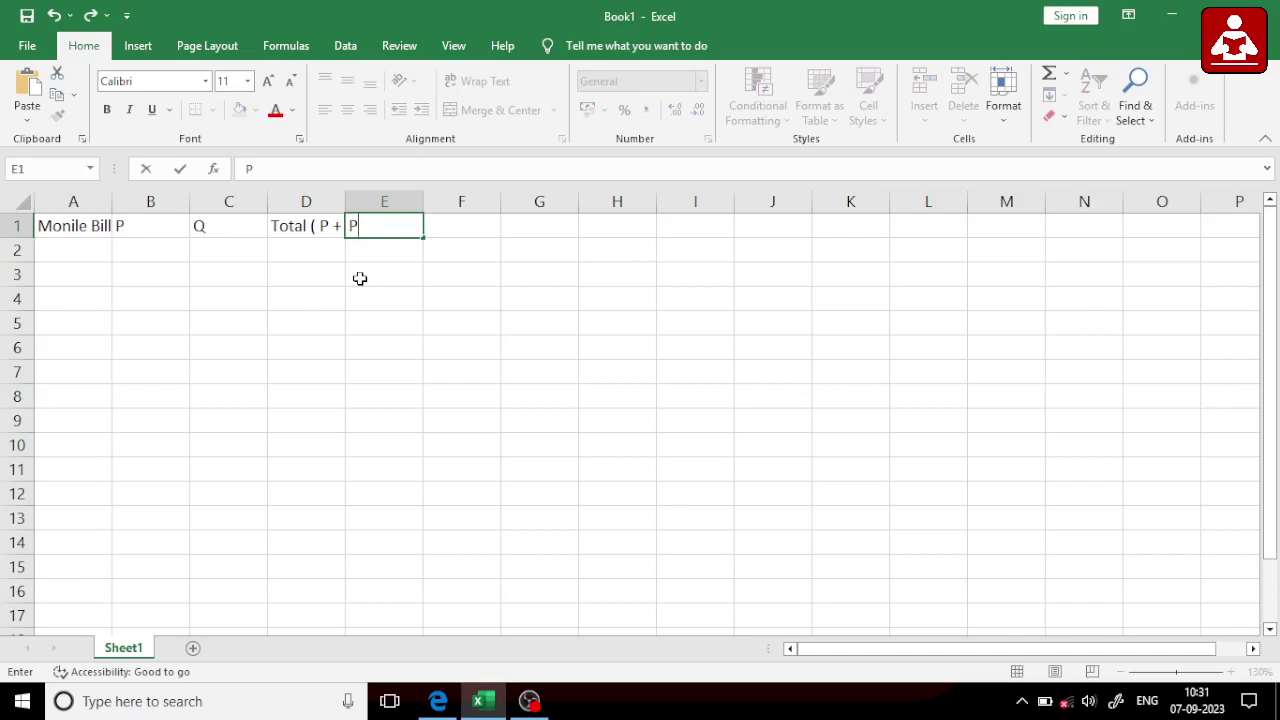
key("BackSpace")
type("Ave")
type("rage ")
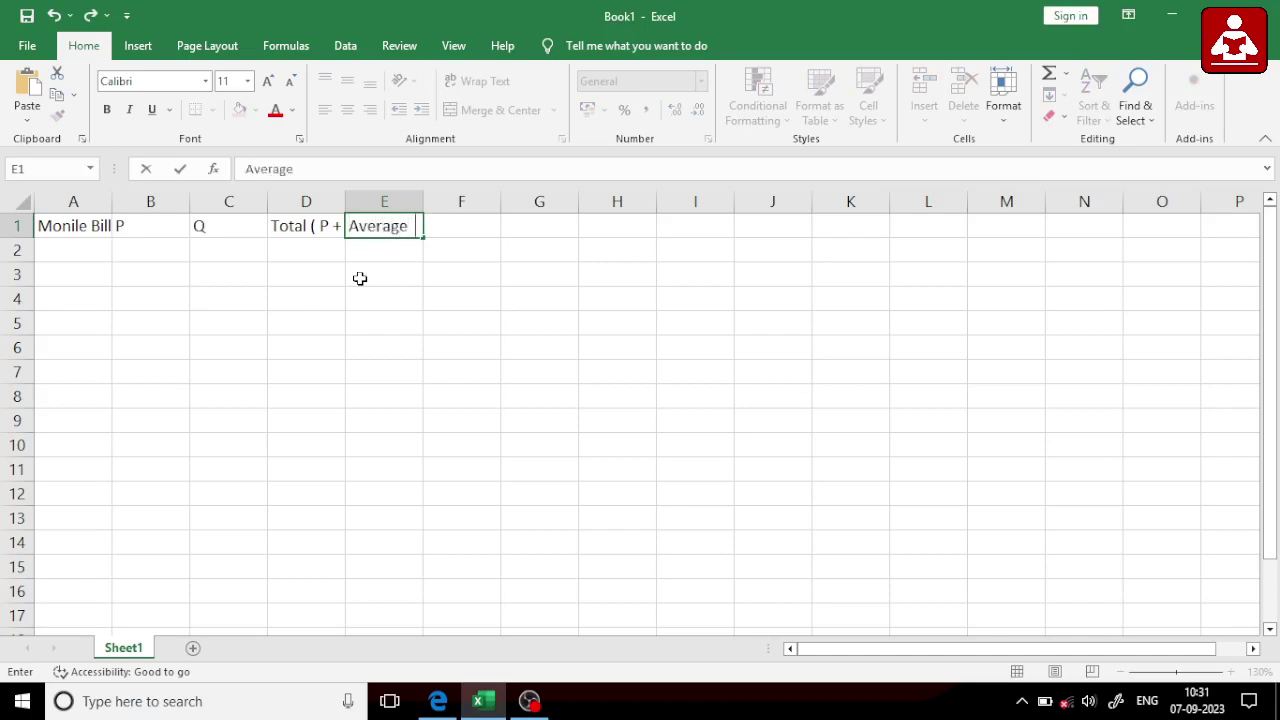
type("(")
type(" P")
type(" & Q")
type(" )")
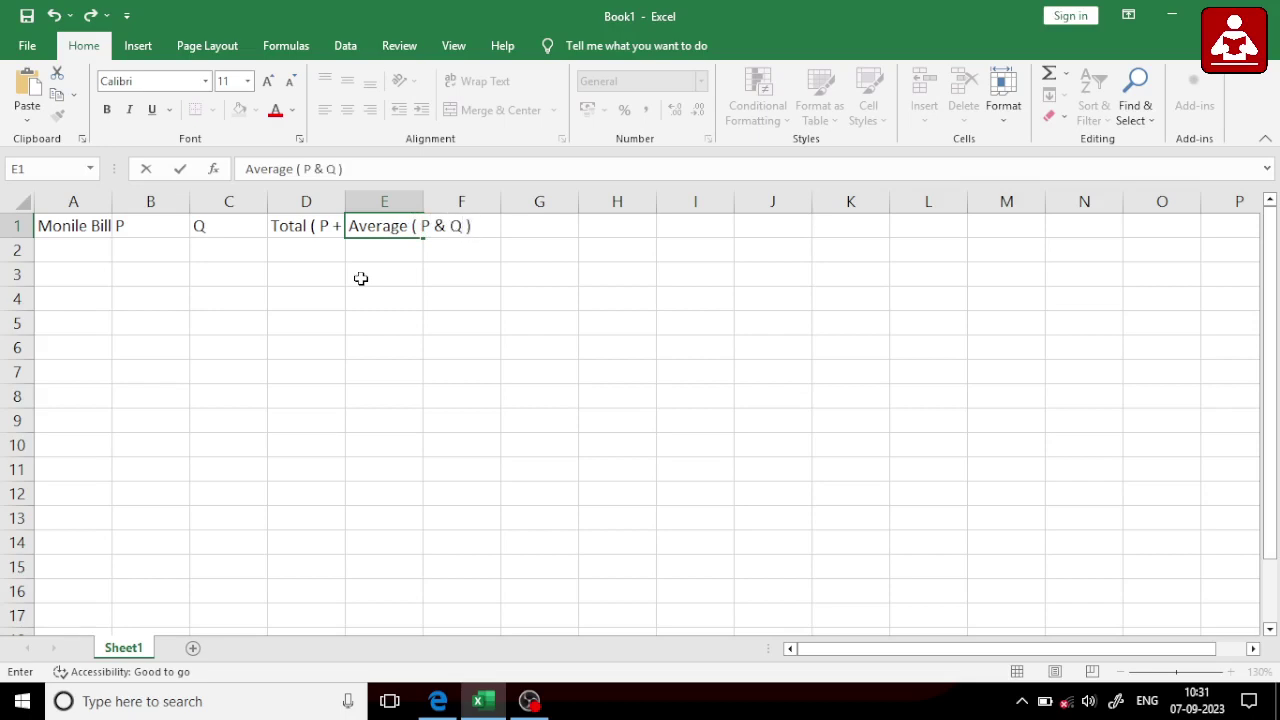
key("Tab")
- Enter 'Difference ( Q - P )' in F1
key("alt+Tab")
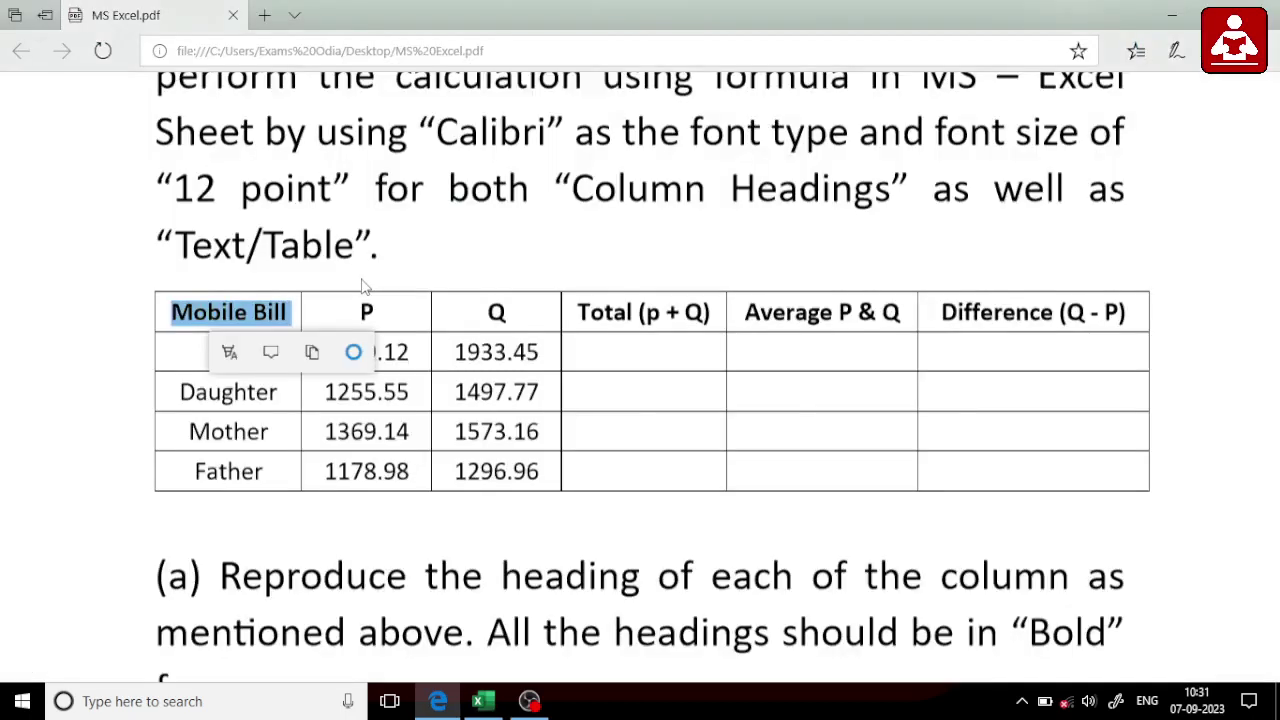
key("alt+Tab")
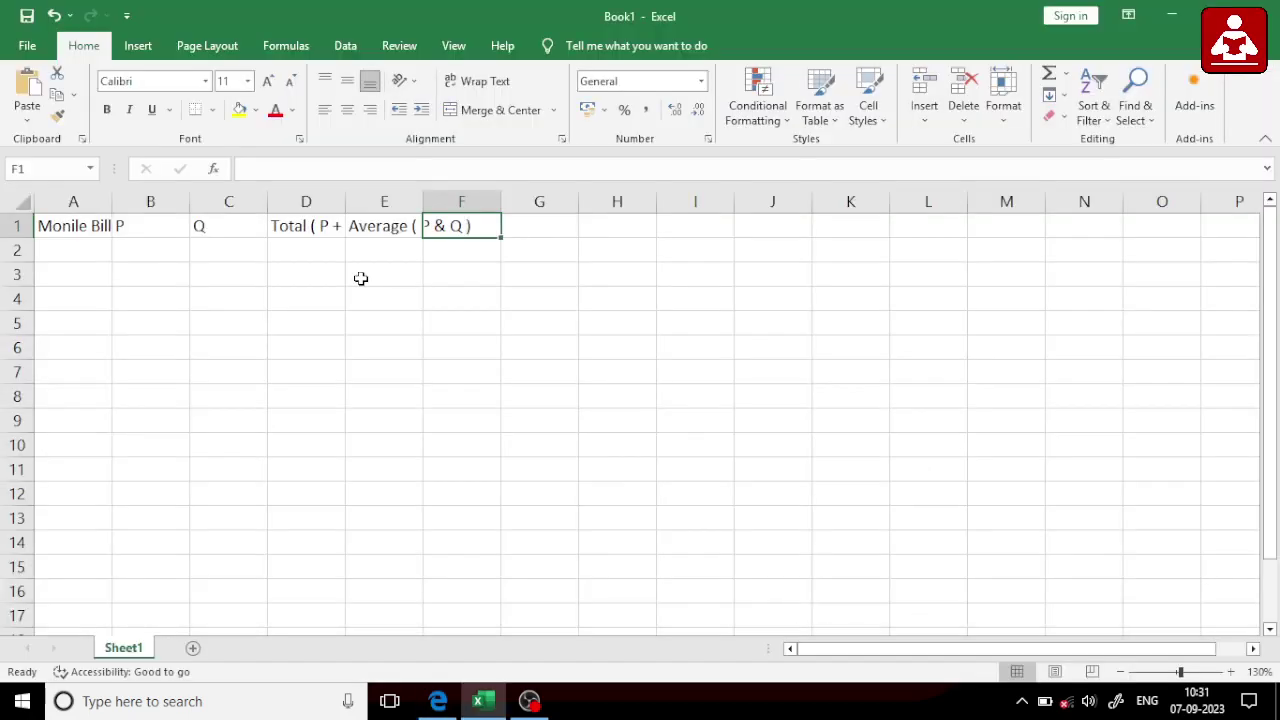
type("Differe")
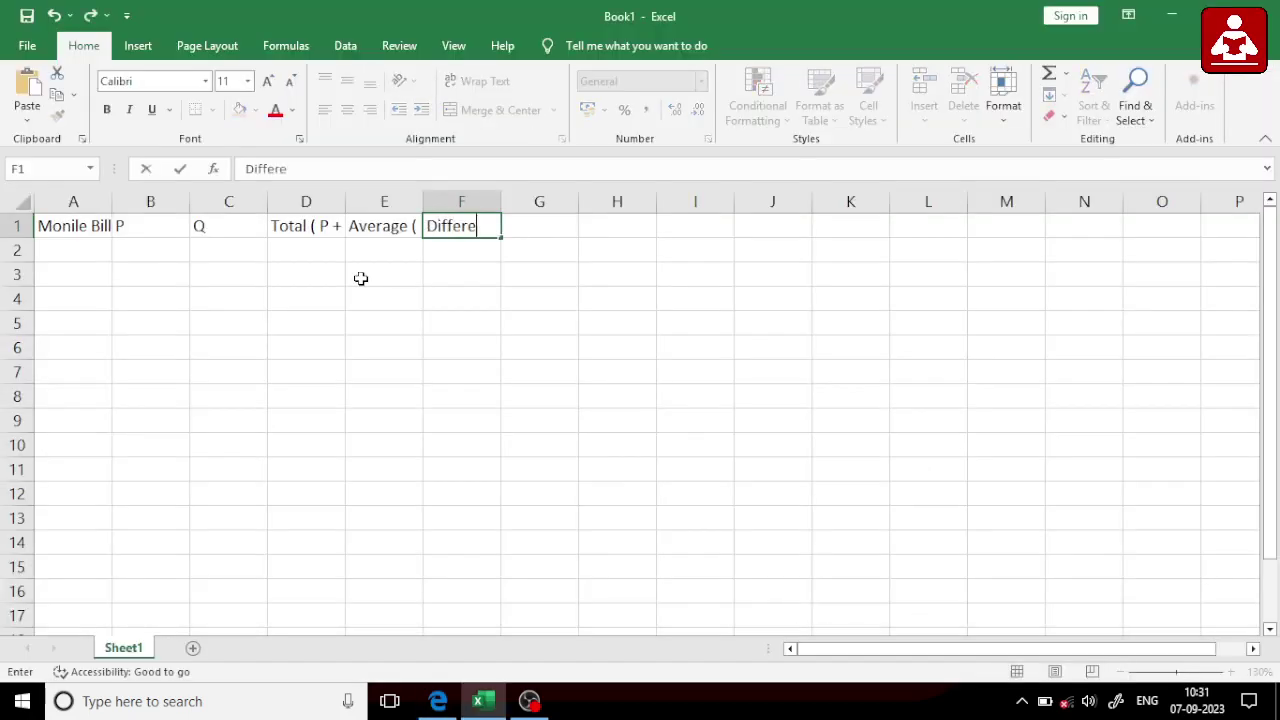
type("nce")
key("BackSpace")
type("e (")
type(" Q - ")
type("P )")
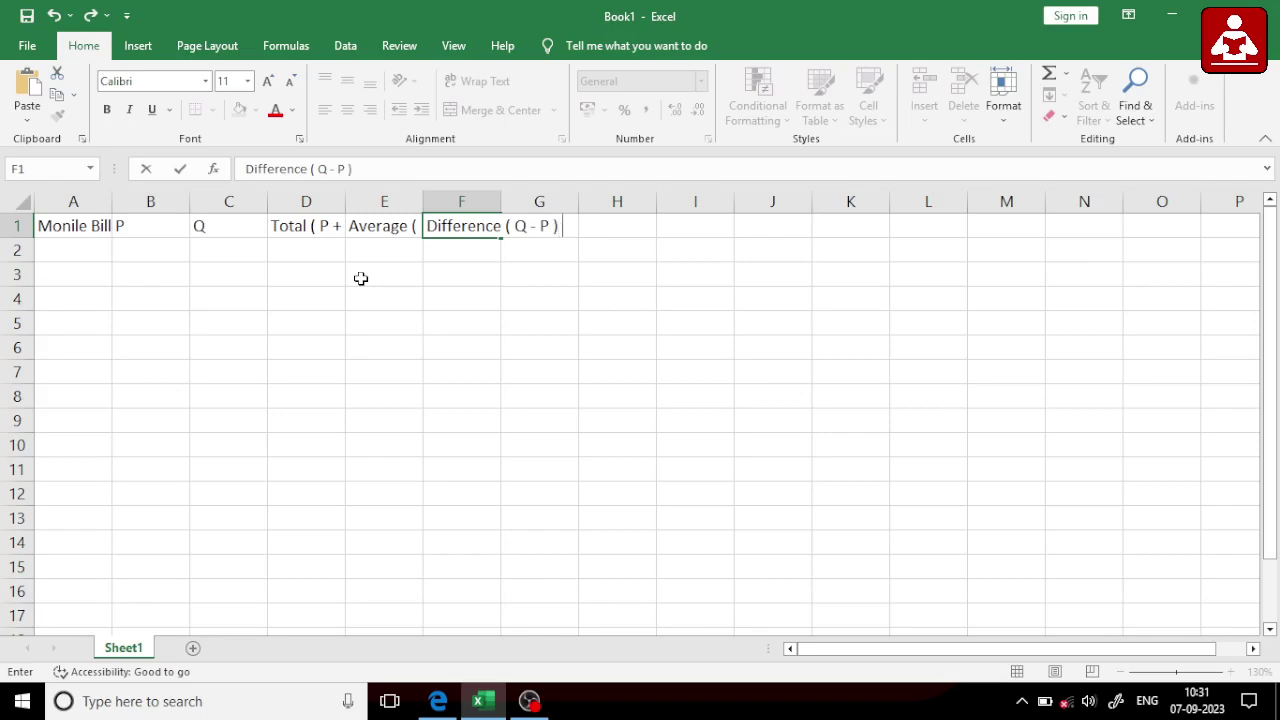
key("alt+Tab")
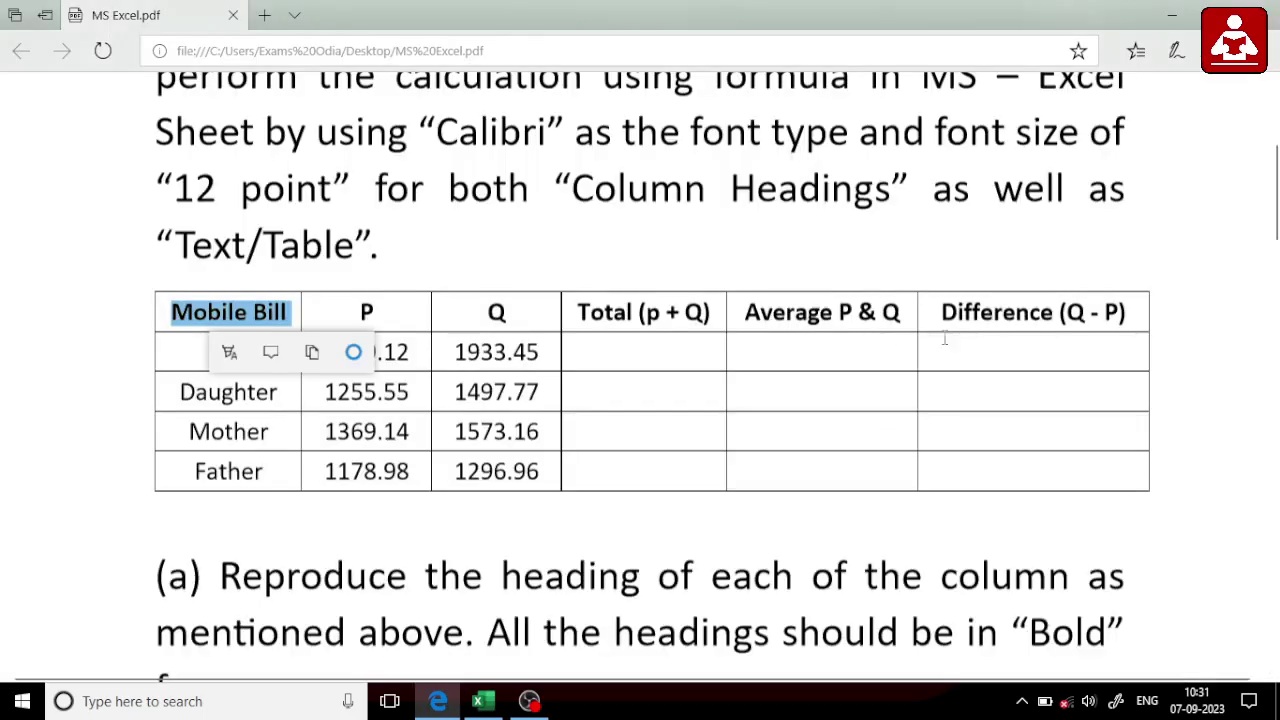
left_click(1079, 322)
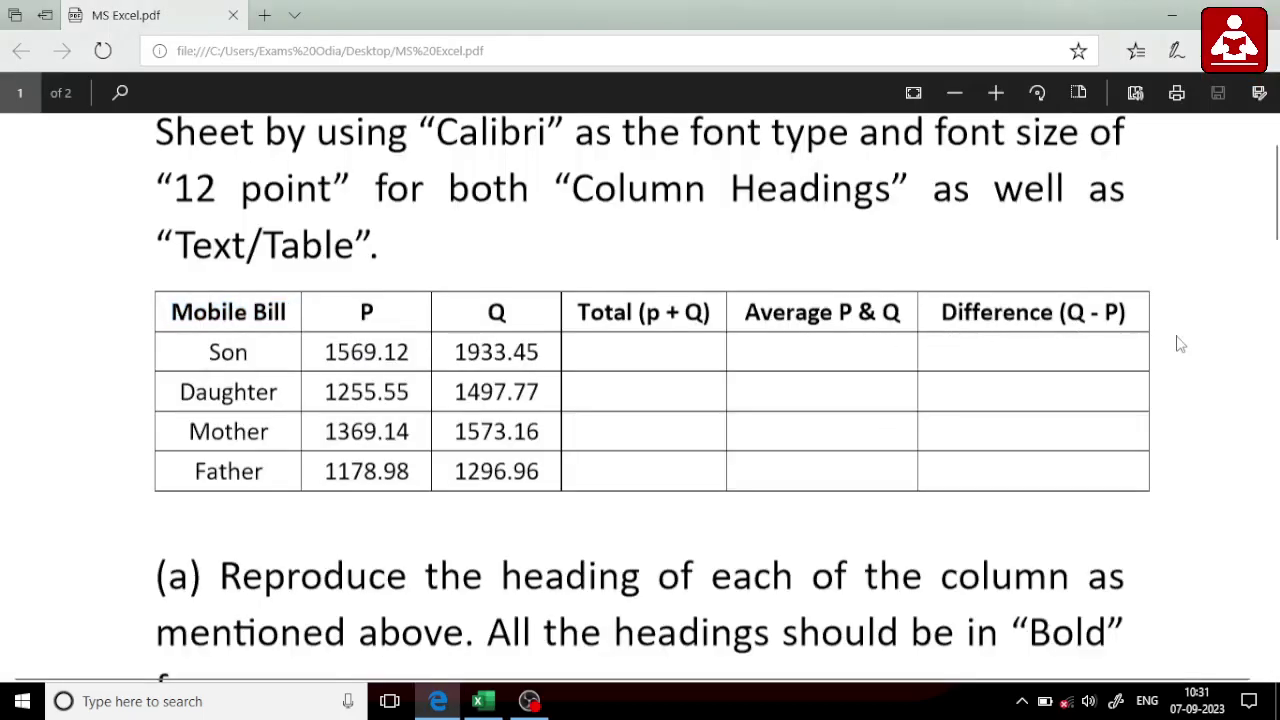
key("alt+Tab")
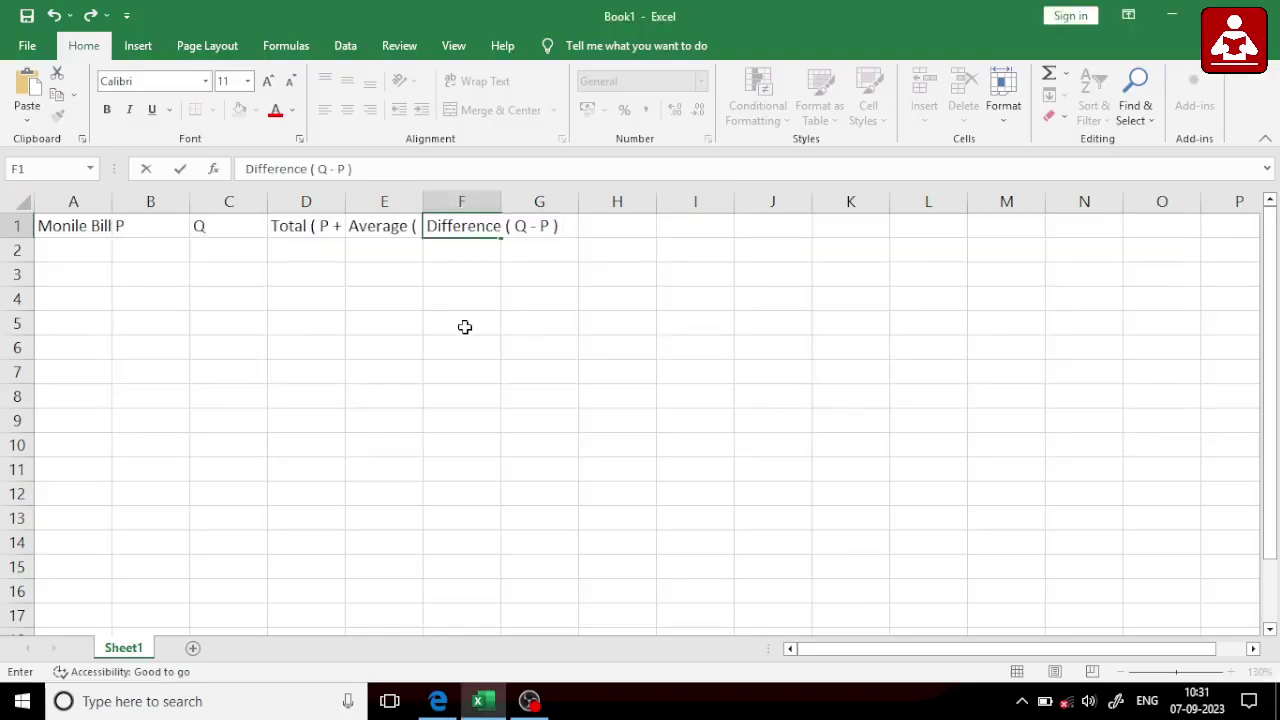
left_click(464, 327)
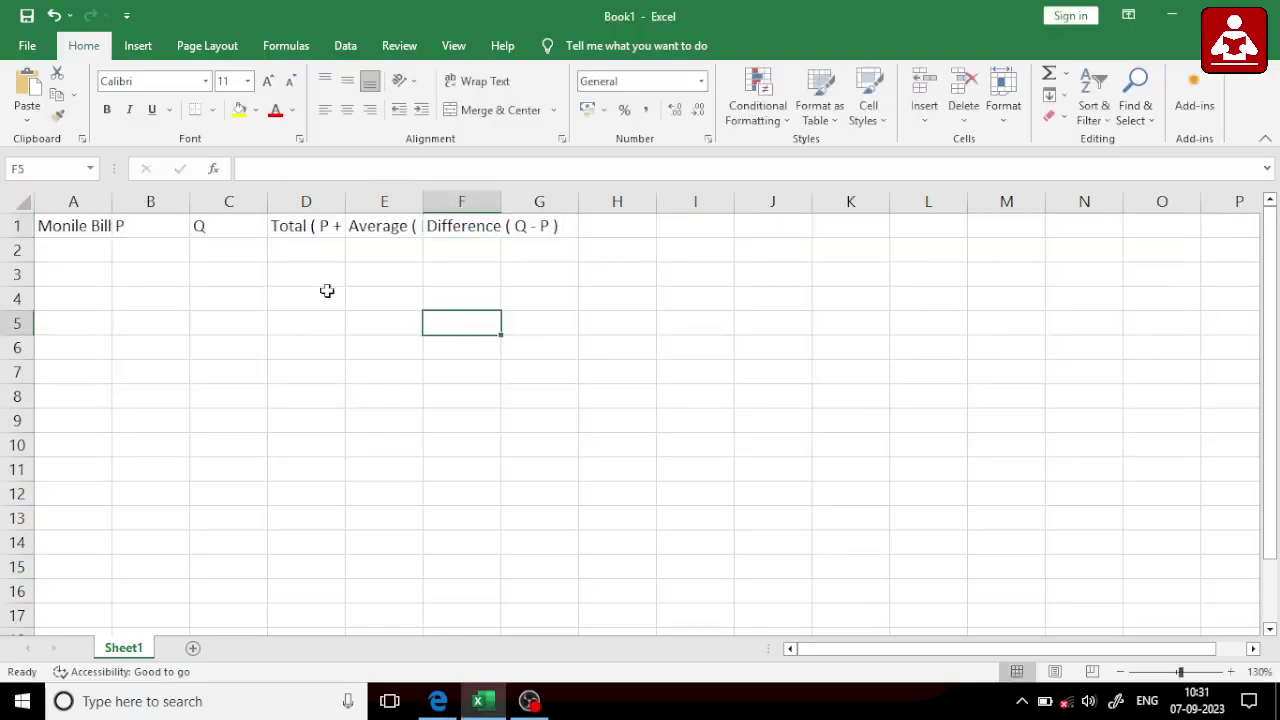
- Check the row 1 headings and view the column sizing options without changing anything
left_click(90, 228)
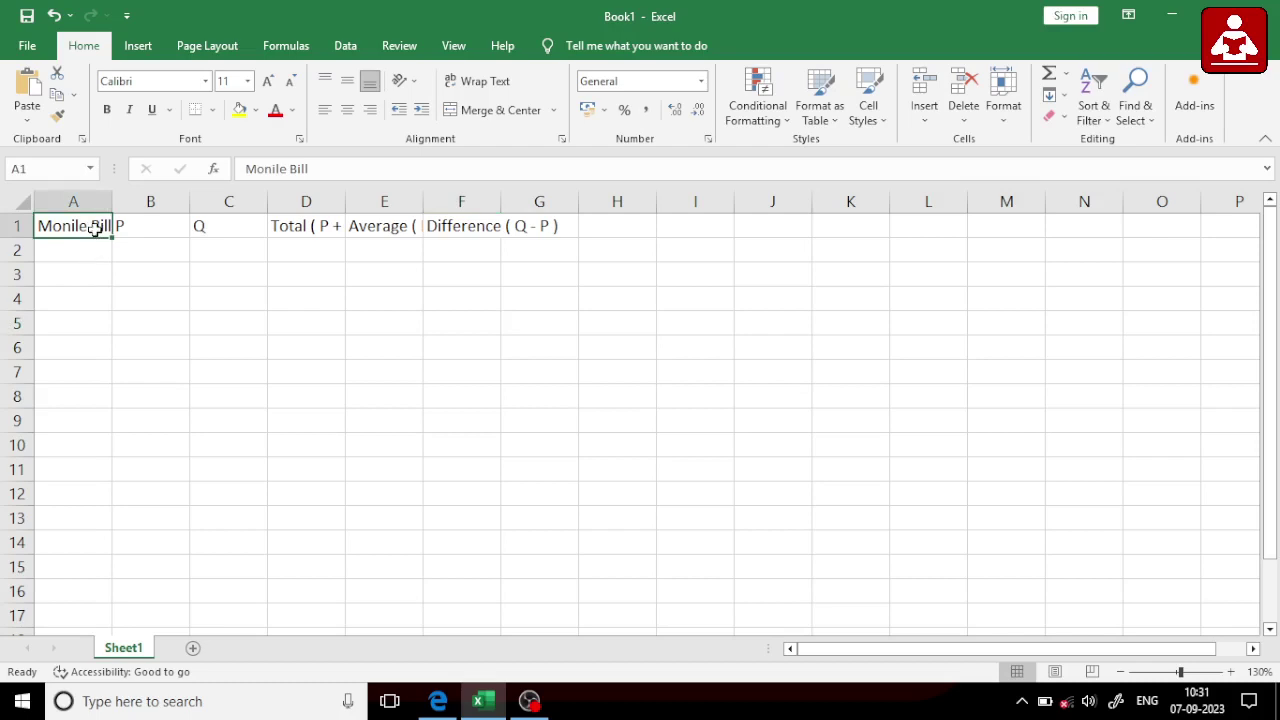
left_click(140, 234)
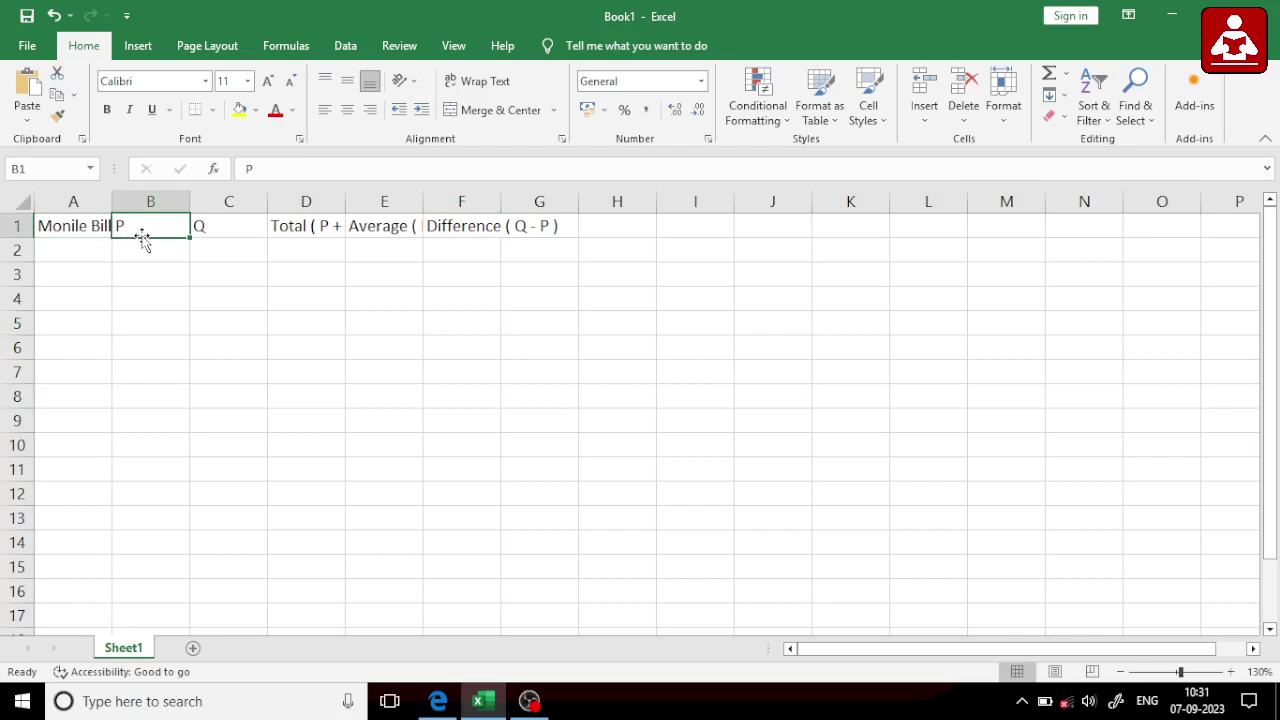
left_click(222, 231)
left_click(318, 228)
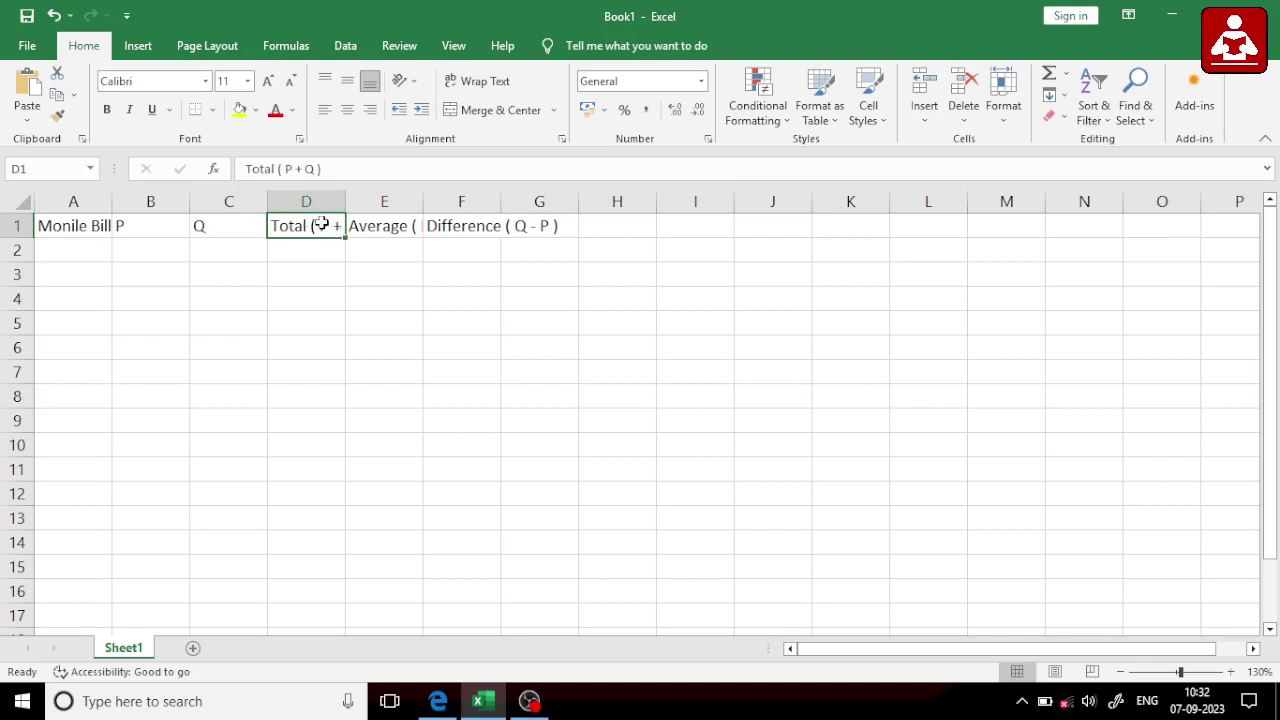
left_click(1003, 112)
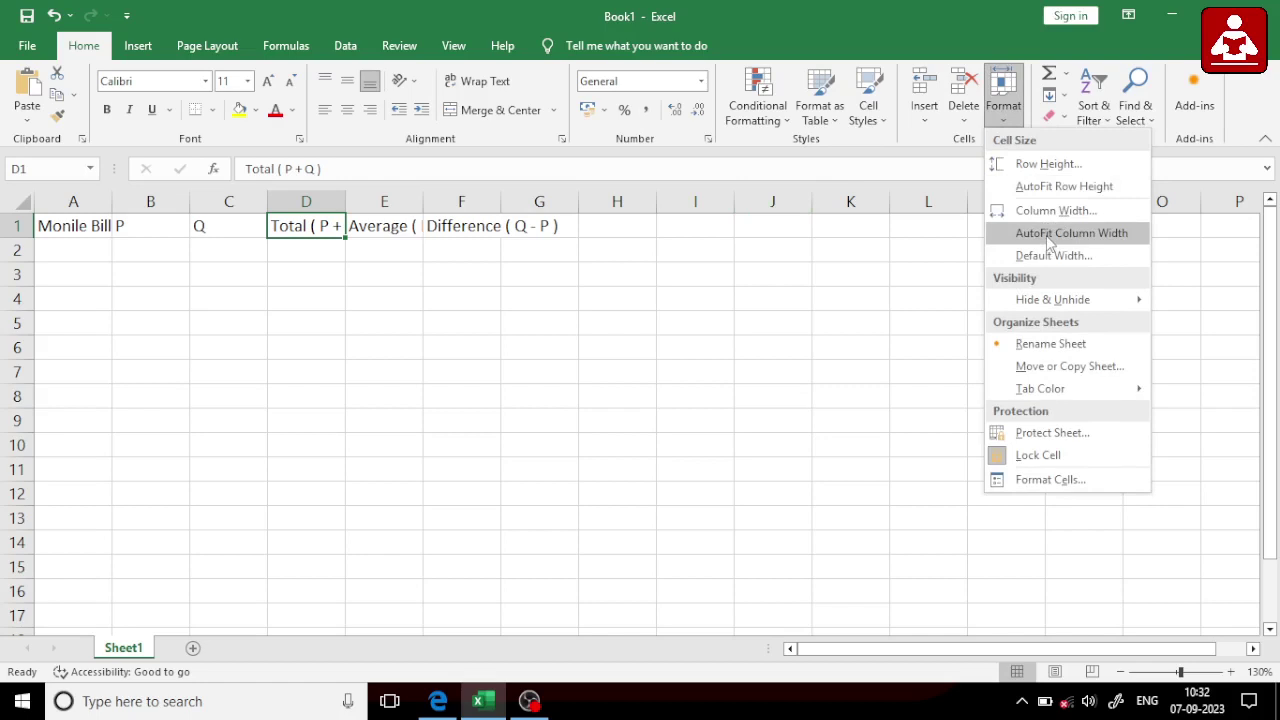
left_click(589, 320)
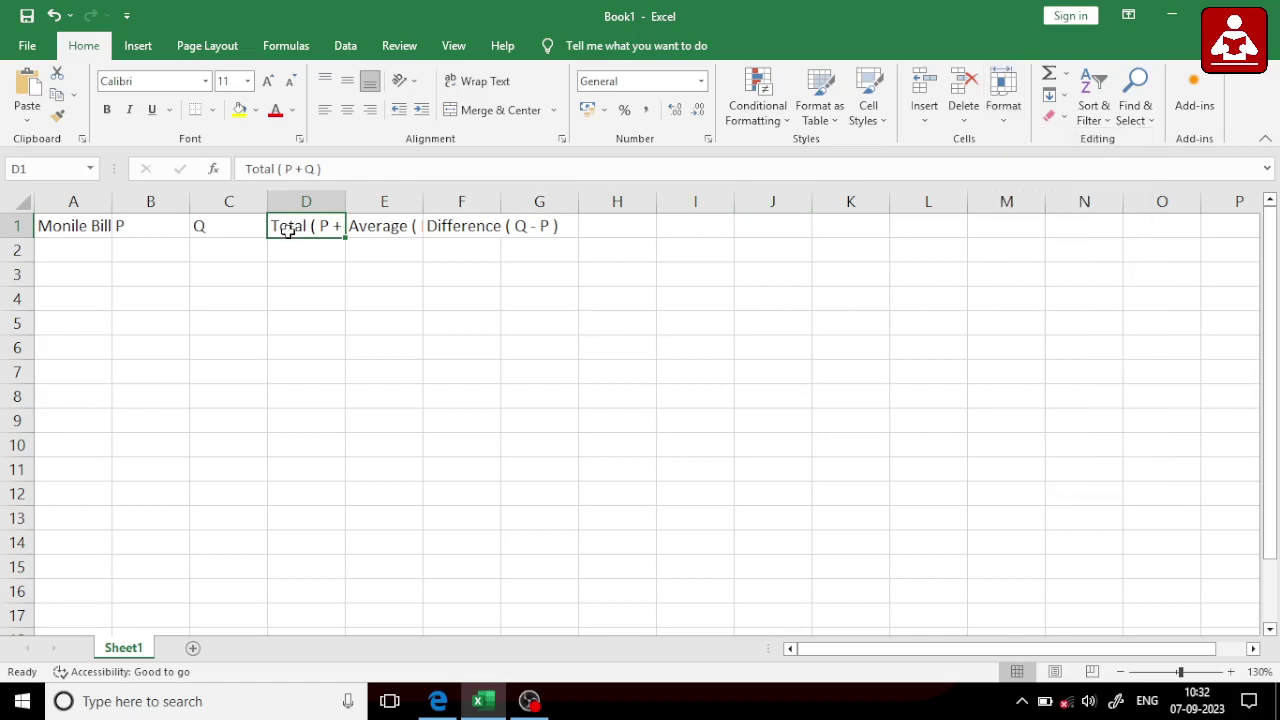
- AutoFit columns D, E, F and A to their headings
left_click(315, 199)
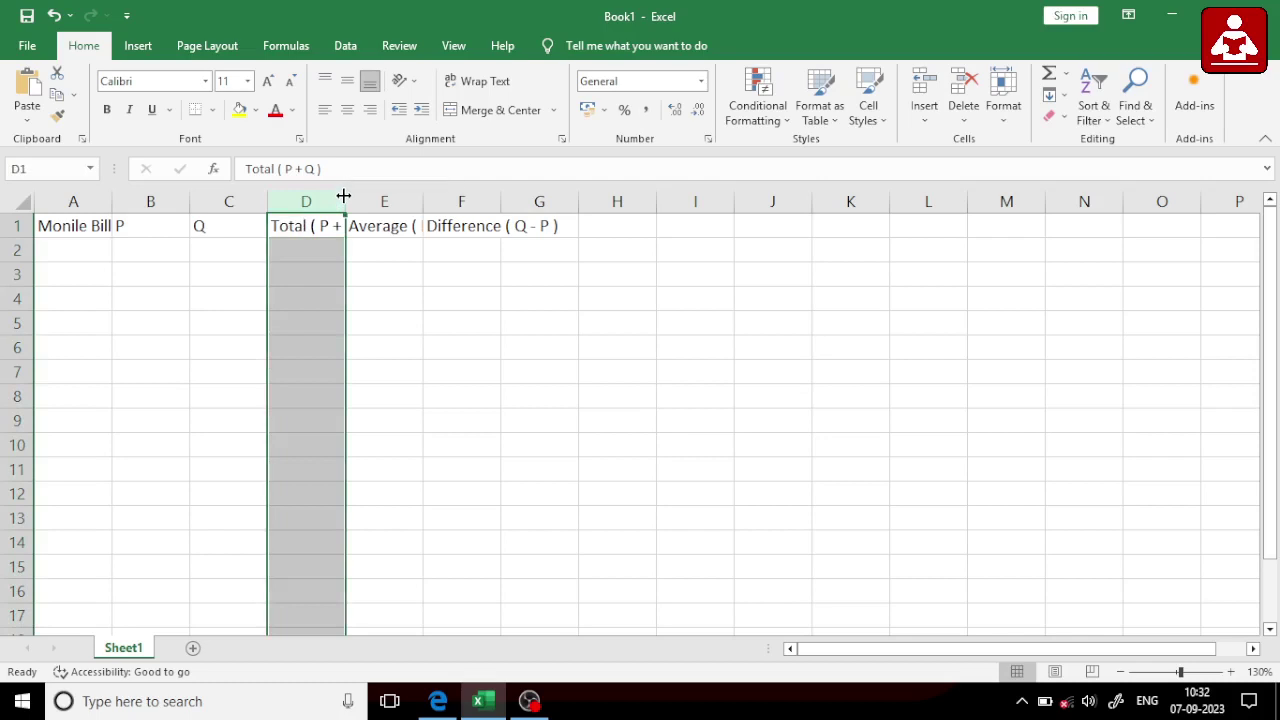
double_click(343, 196)
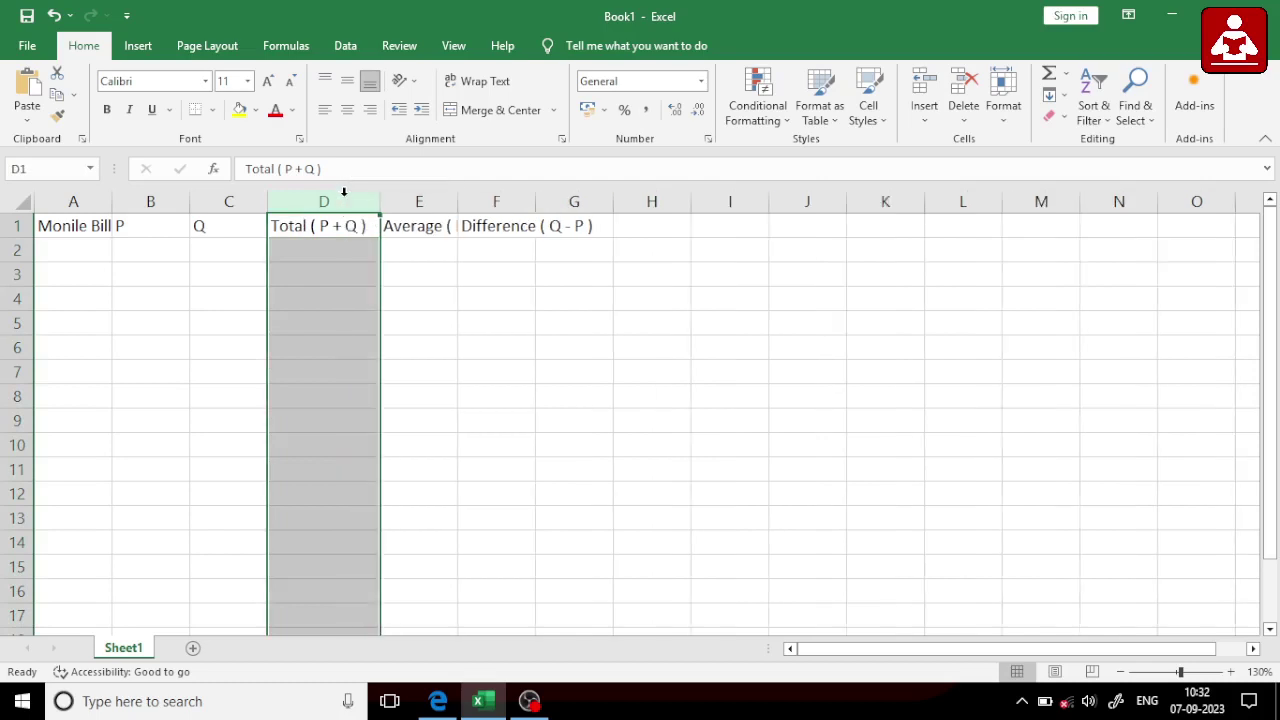
left_click(419, 200)
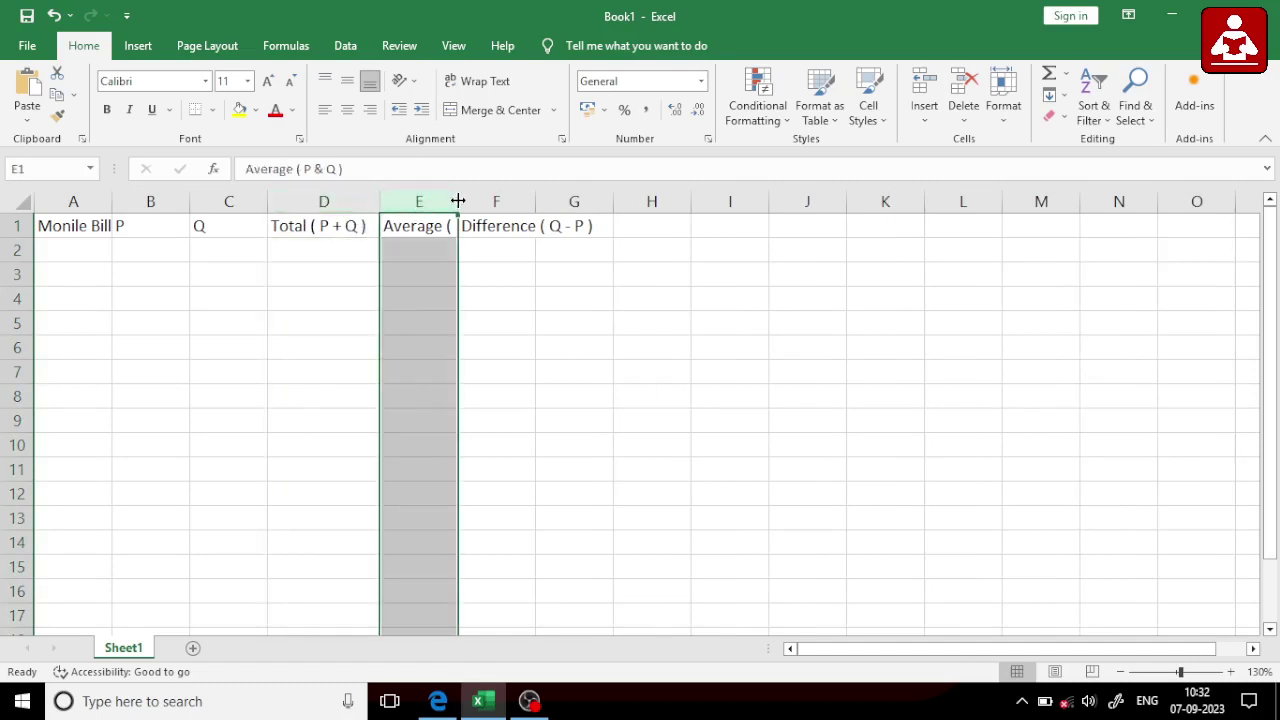
double_click(457, 201)
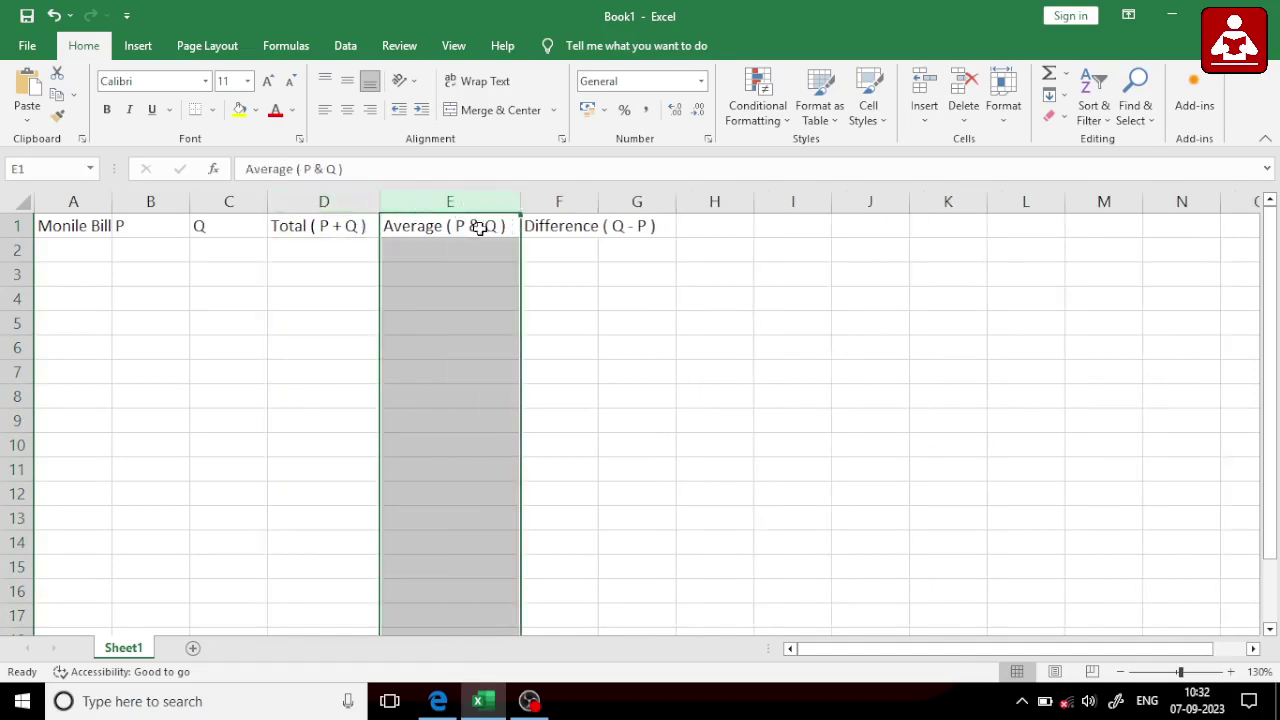
left_click(566, 200)
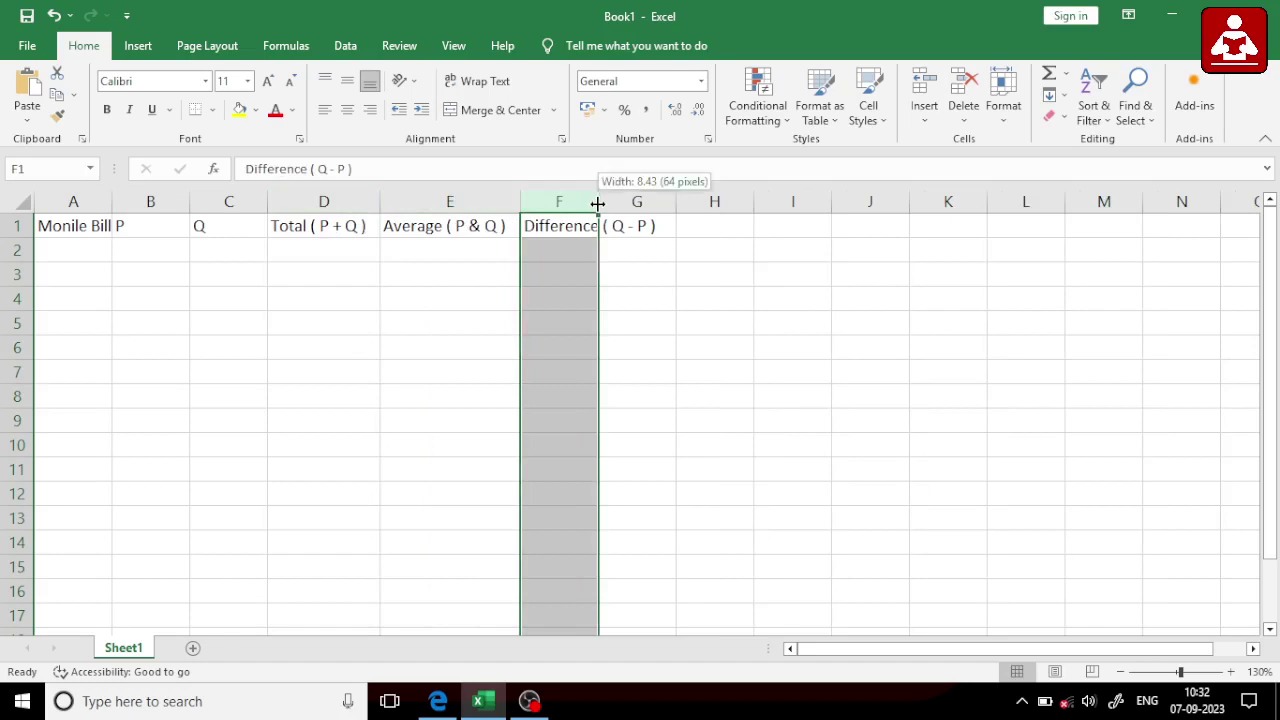
double_click(598, 201)
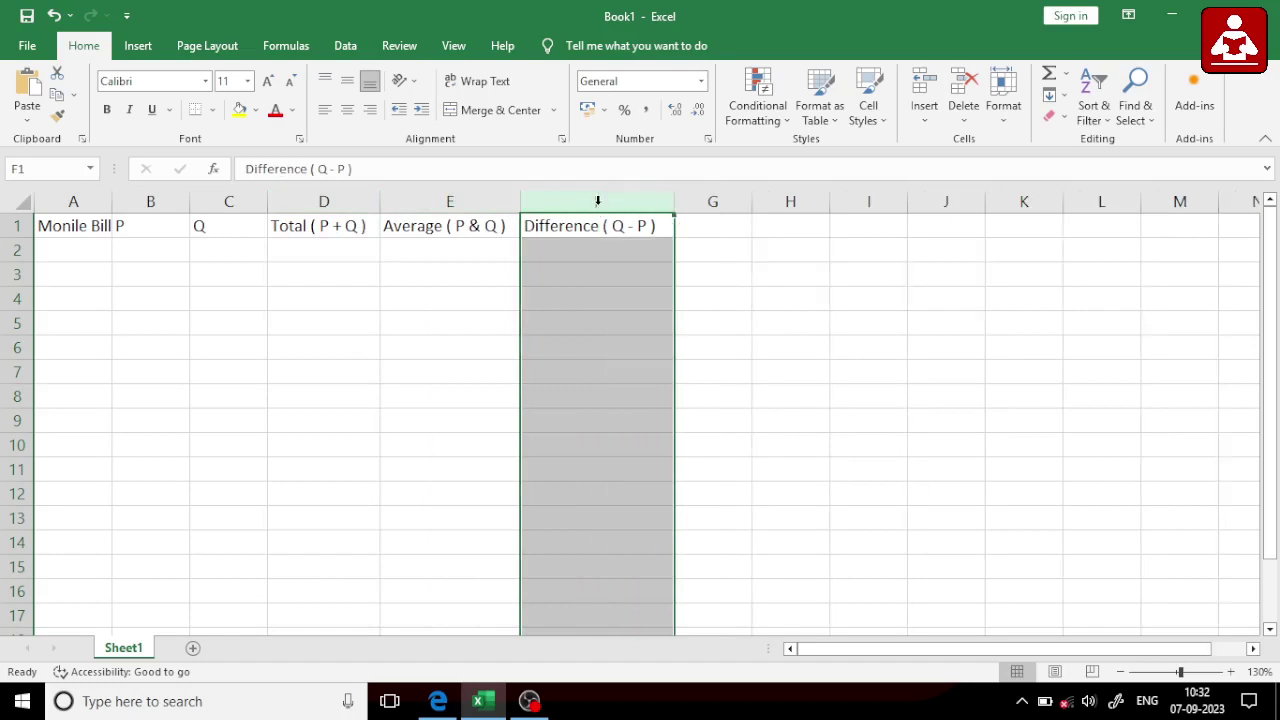
left_click(703, 234)
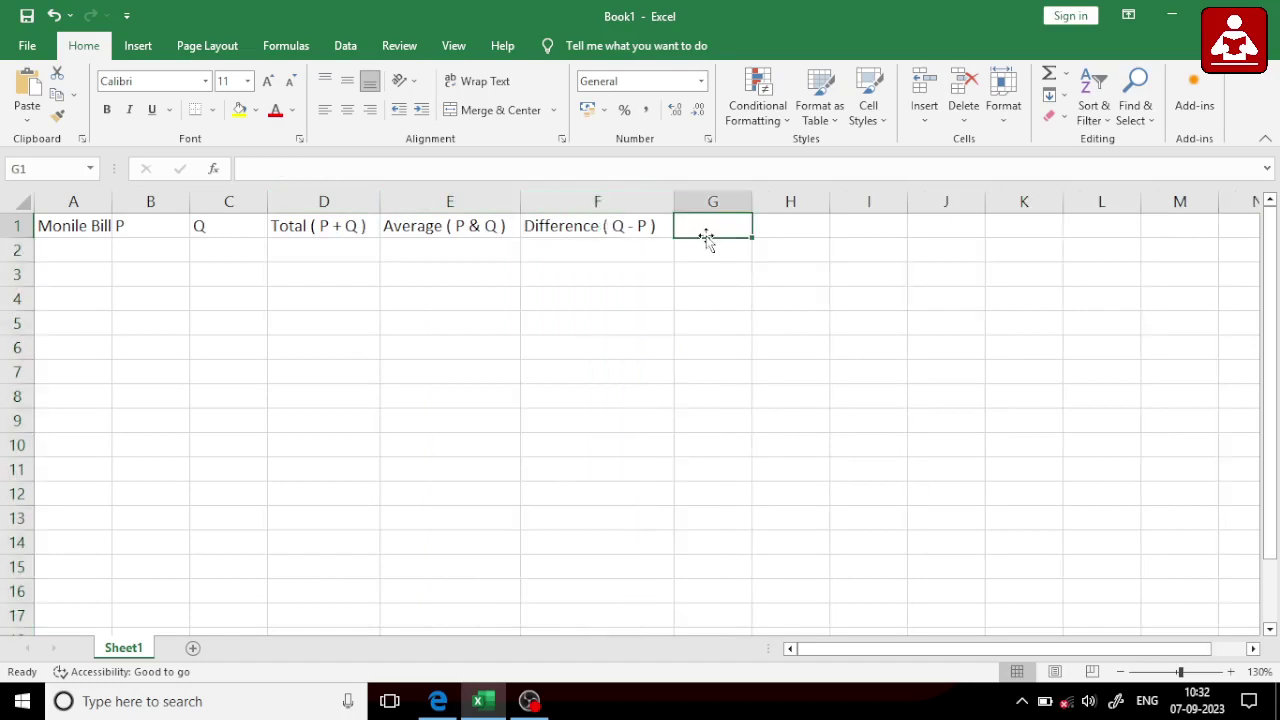
left_click(91, 225)
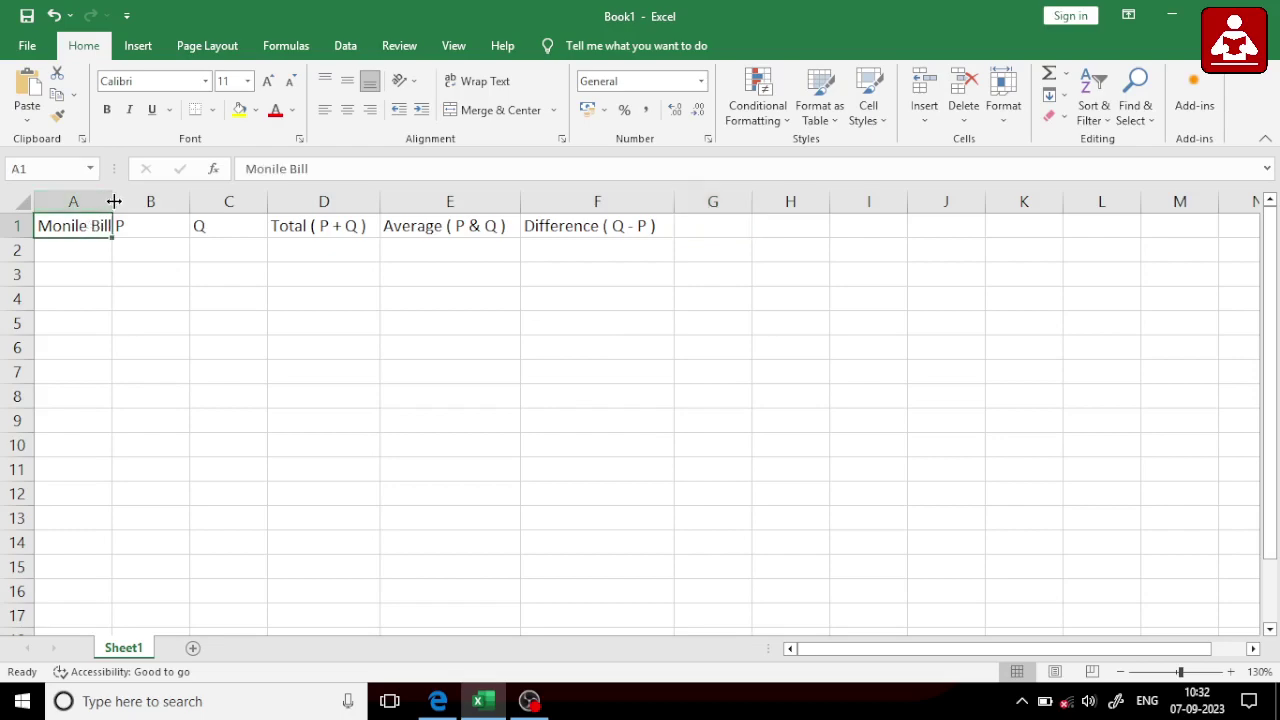
double_click(114, 201)
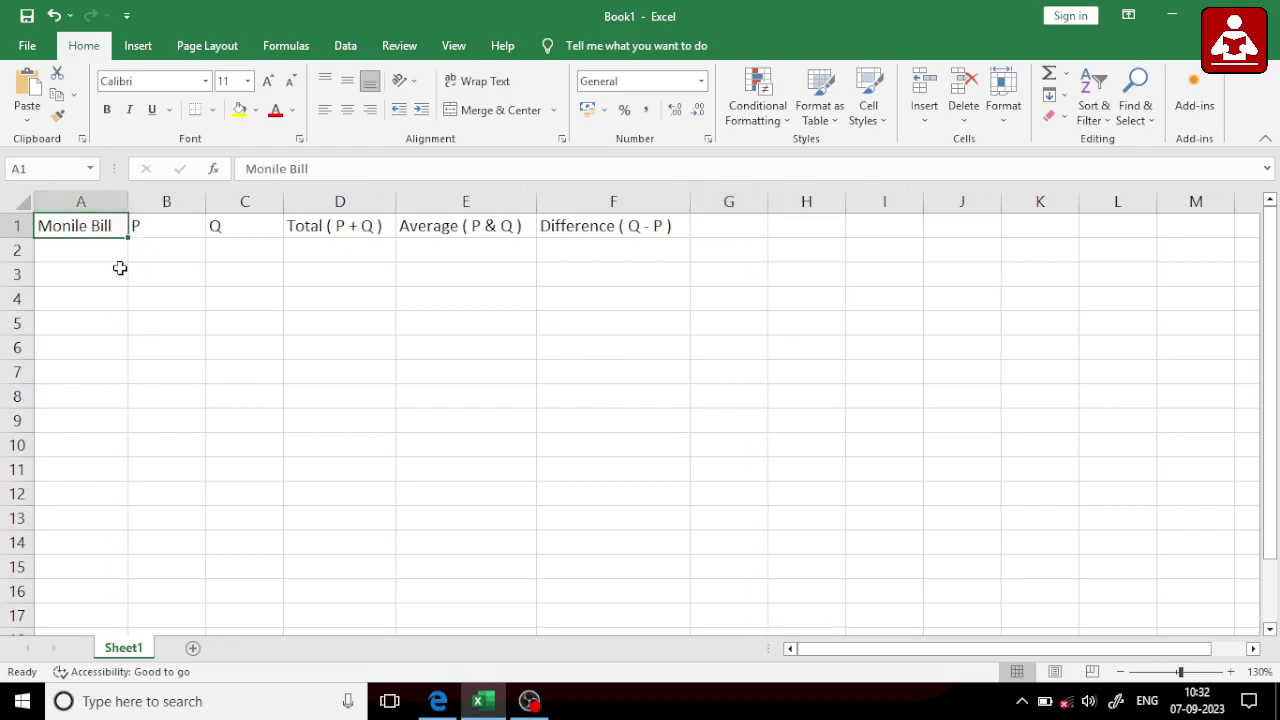
- Enter Son, Saughter, Mother and Father in cells A2 to A5
left_click(87, 255)
key("alt+Tab")
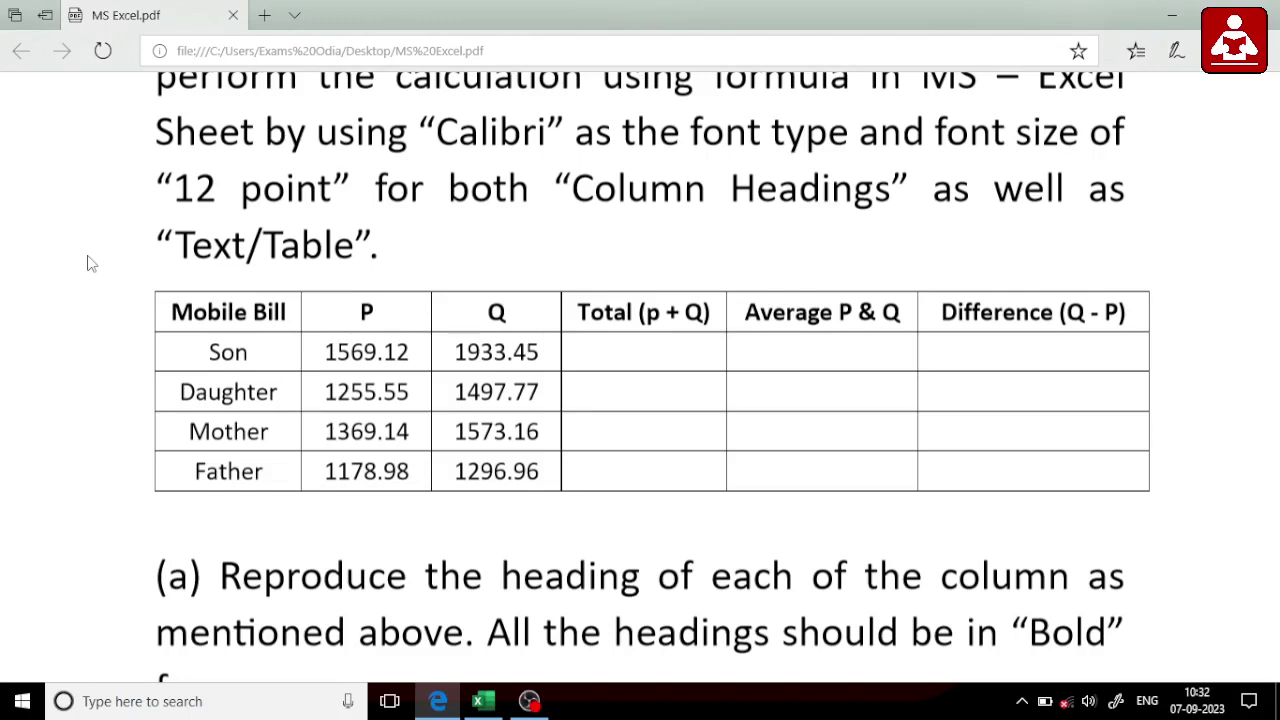
key("alt+Tab")
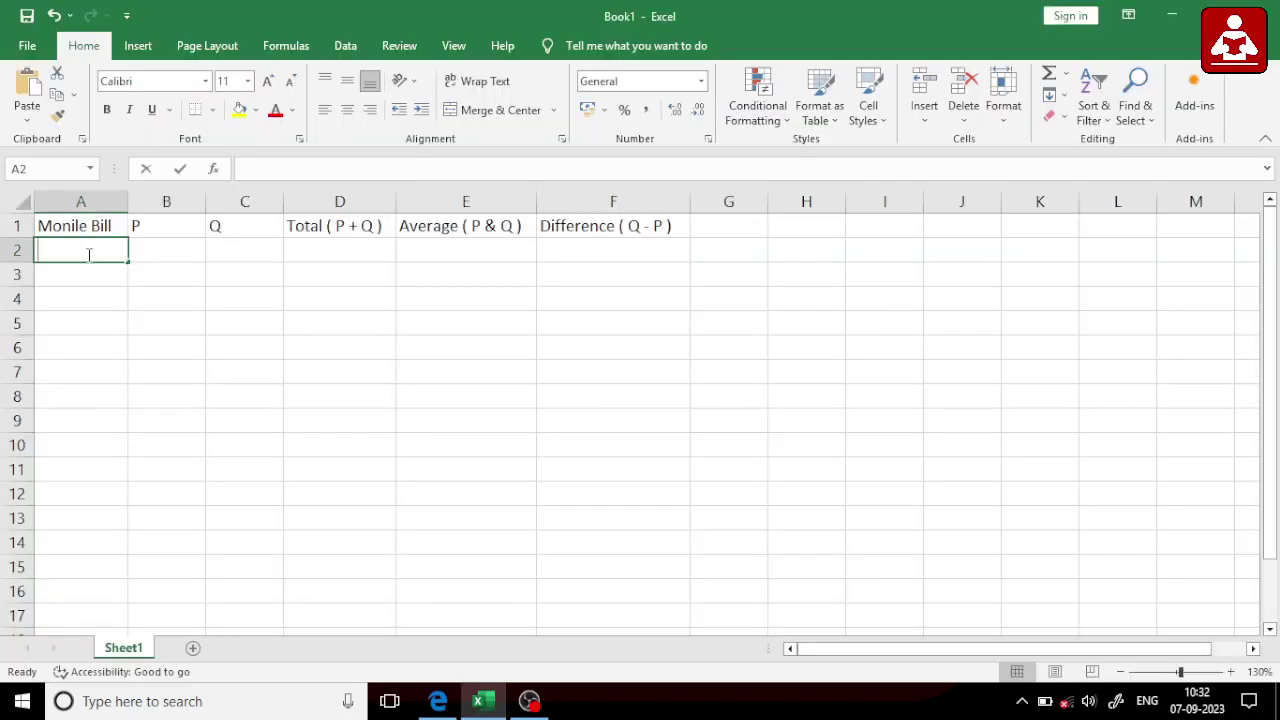
type("Son")
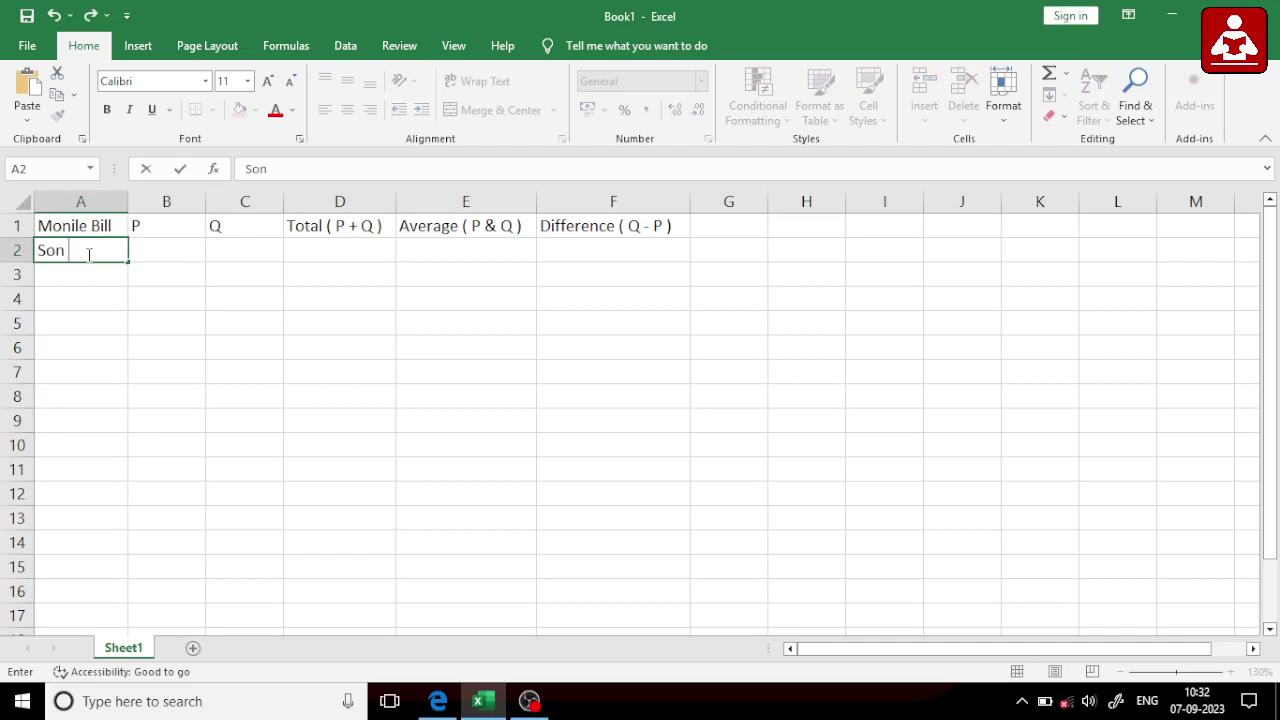
key("Return")
type("Sa")
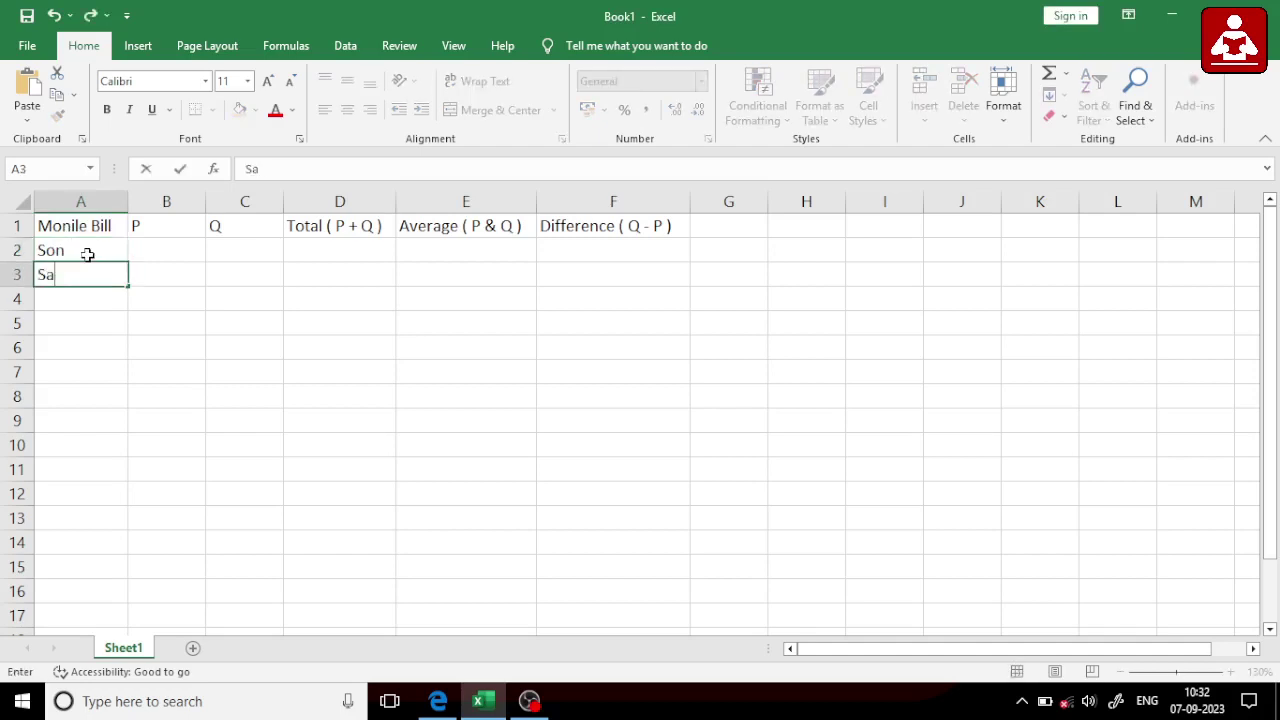
type("ughter")
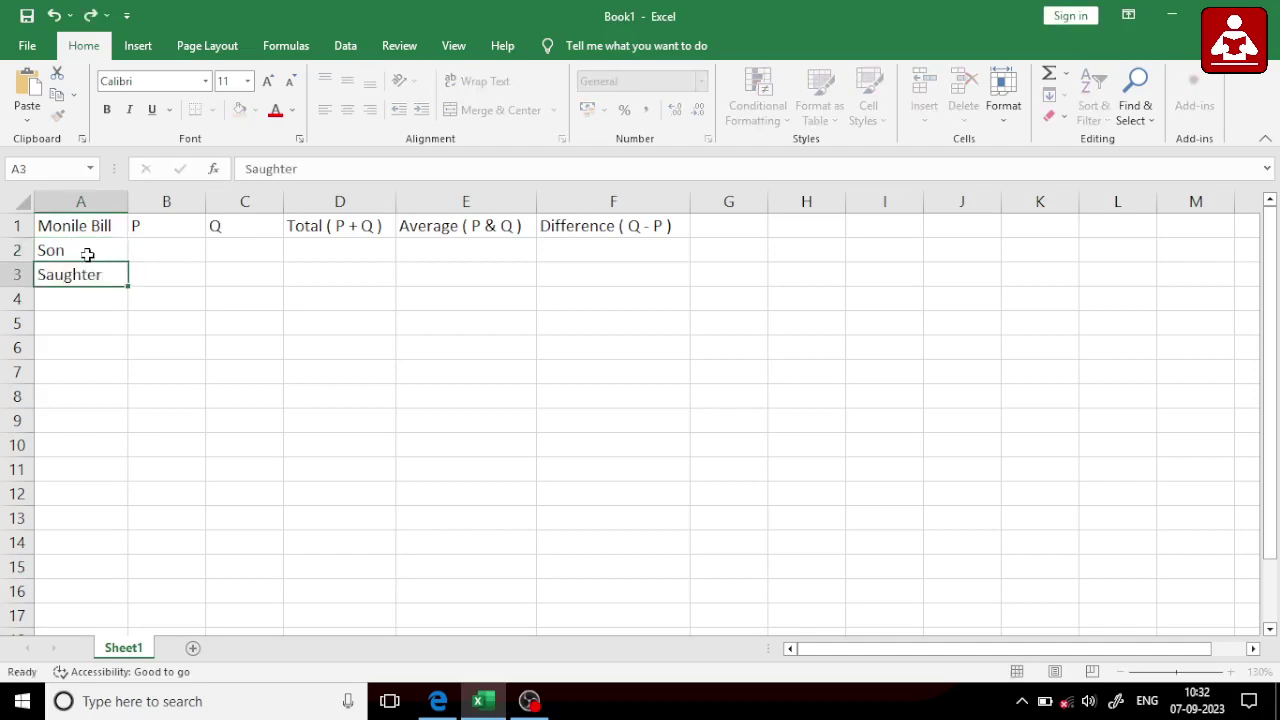
key("Return")
type("Mot")
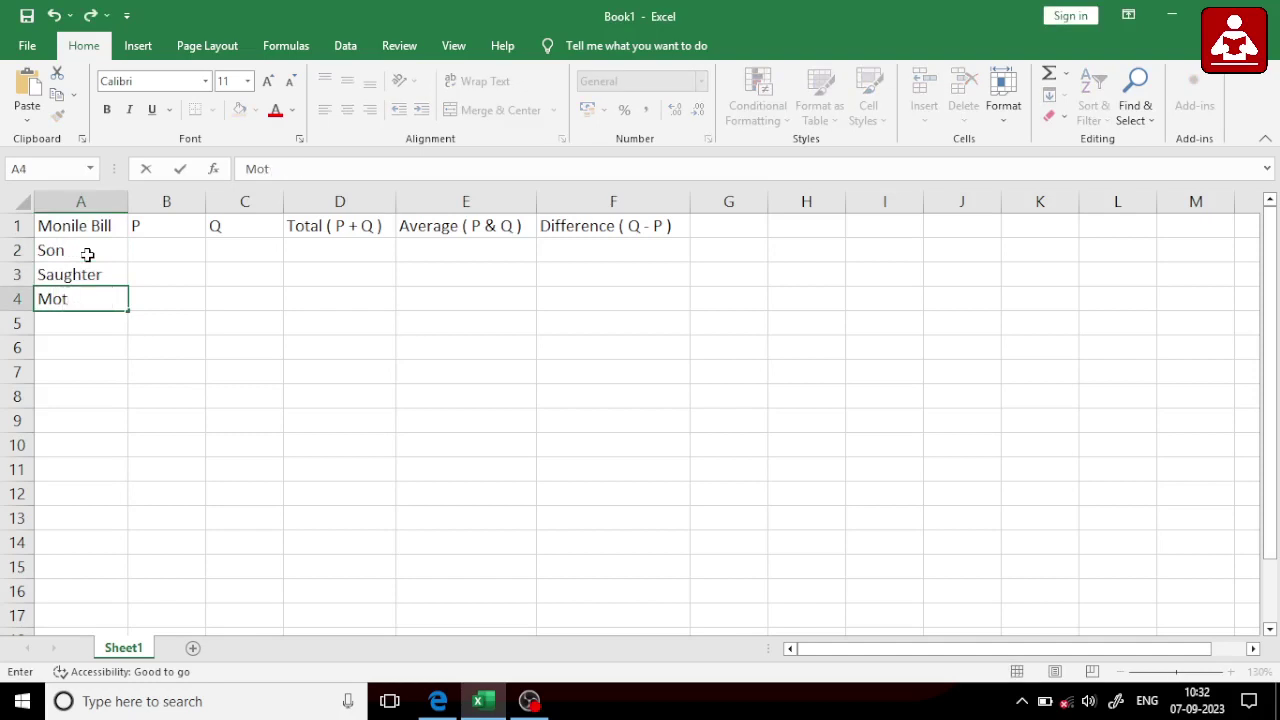
type("her")
key("Return")
type("Father")
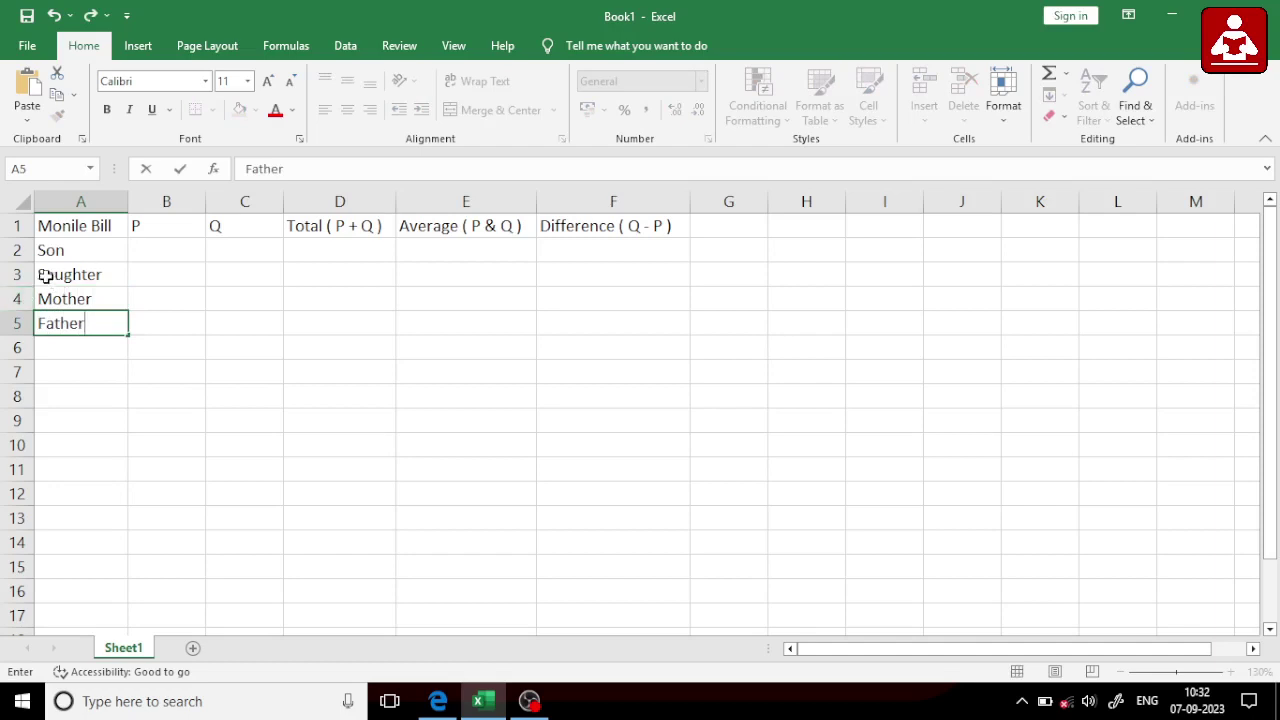
- Correct 'Saughter' to 'Daughter' in A3 and move to cell B2
double_click(46, 277)
key("BackSpace")
type("S")
key("BackSpace")
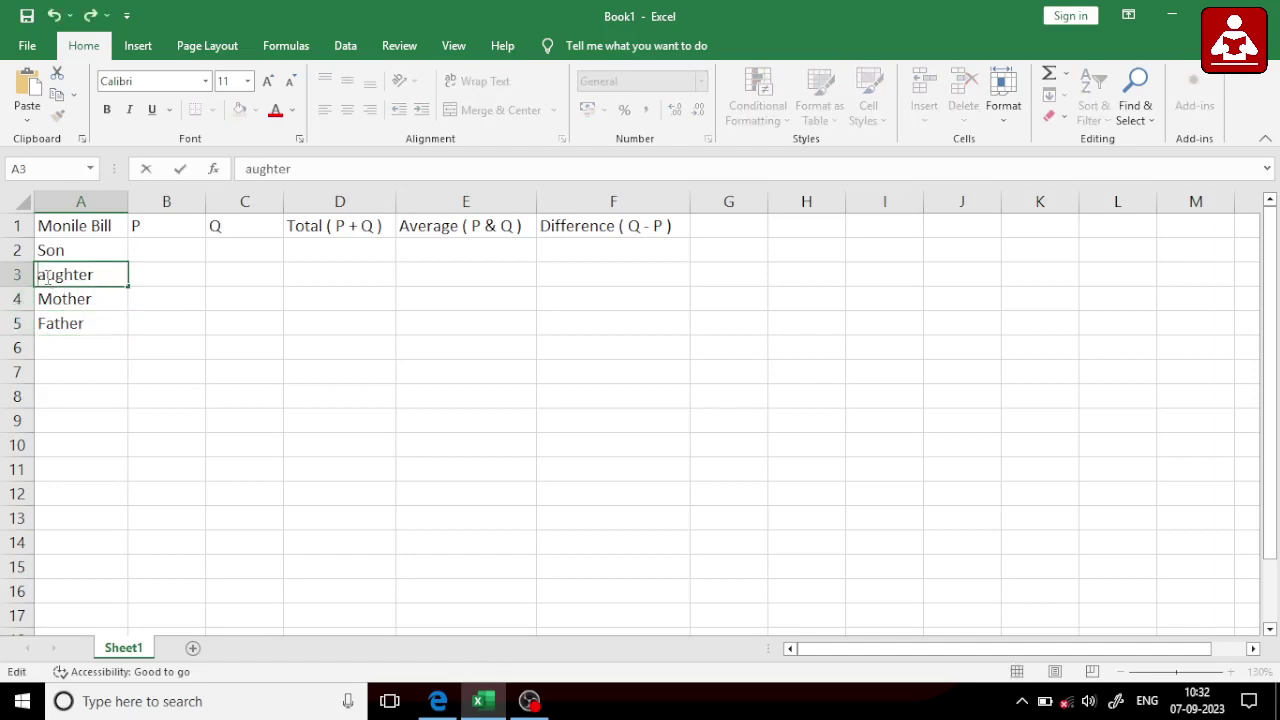
type("D")
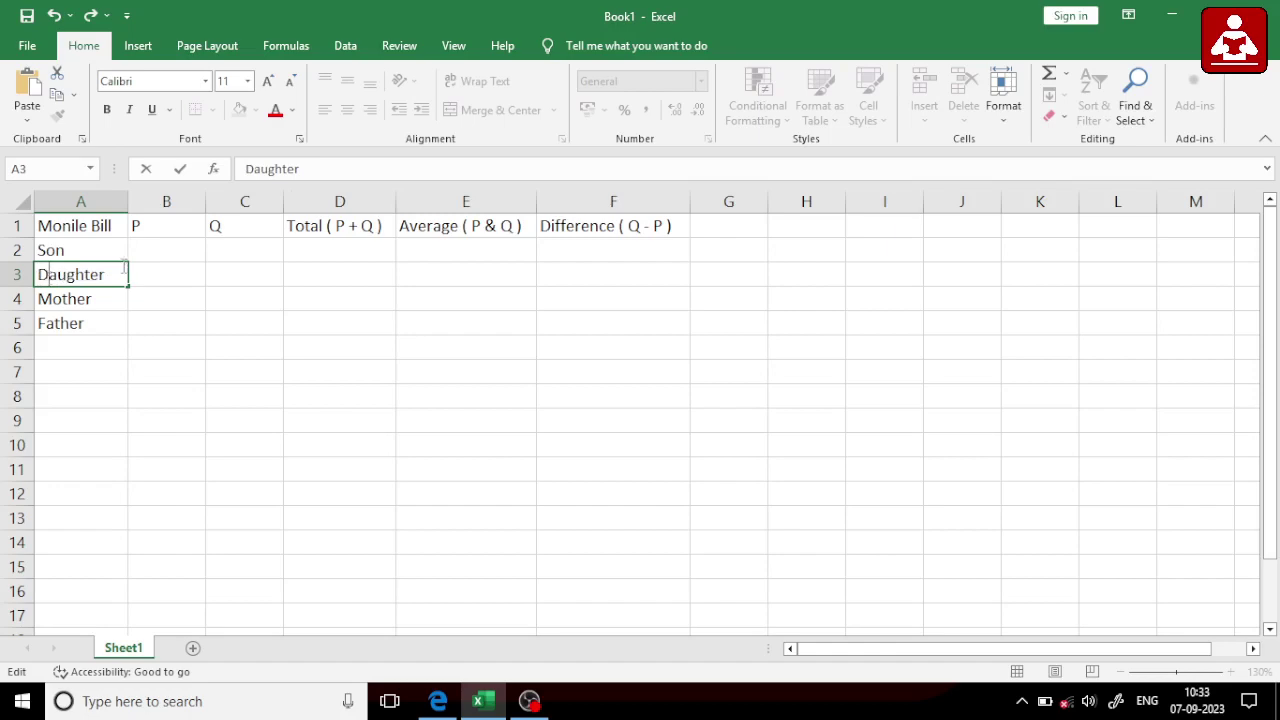
left_click(172, 258)
double_click(174, 250)
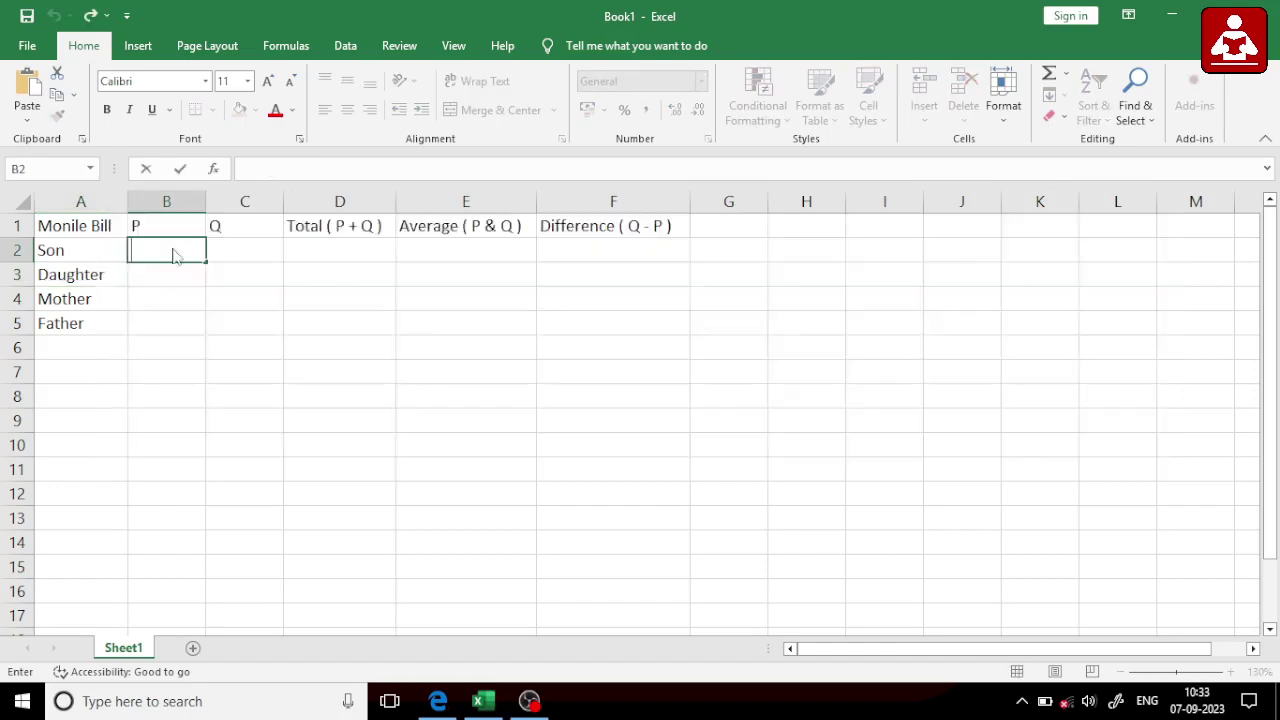
- Enter P values 1569.12 and 1255.55 in B2 and B3
key("alt+Tab")
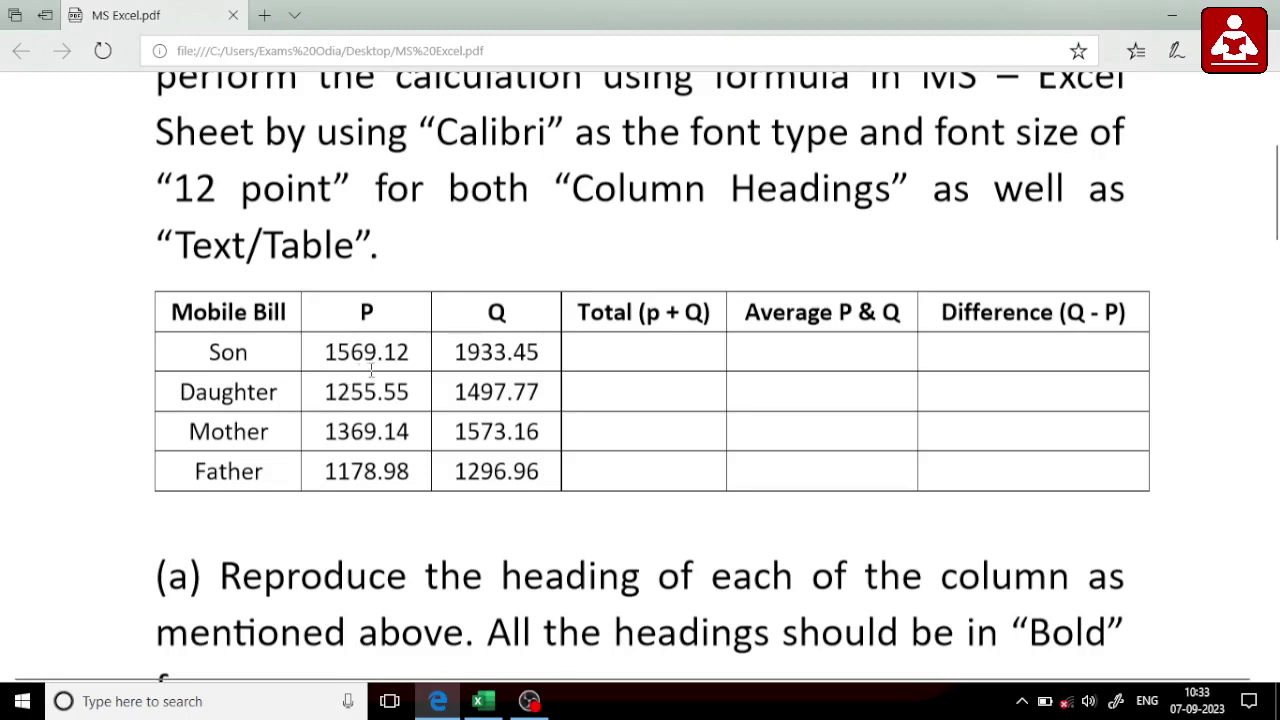
key("alt+Tab")
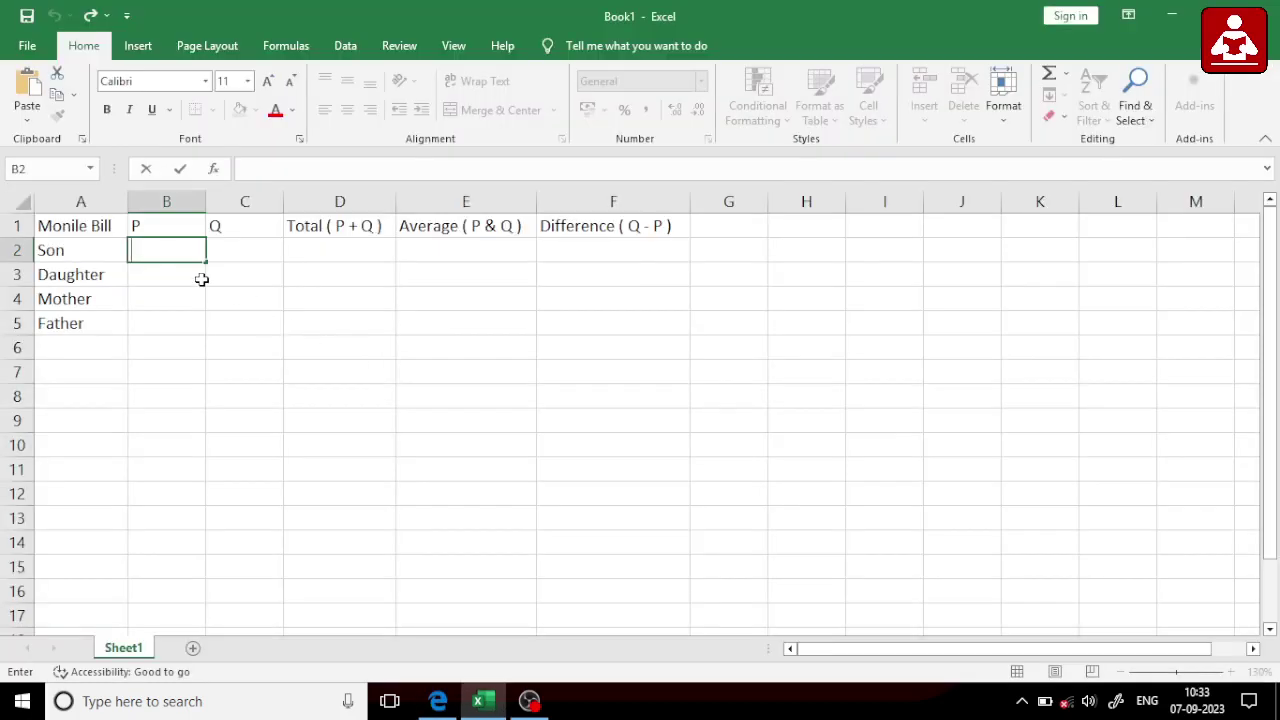
type("15")
key("alt+Tab")
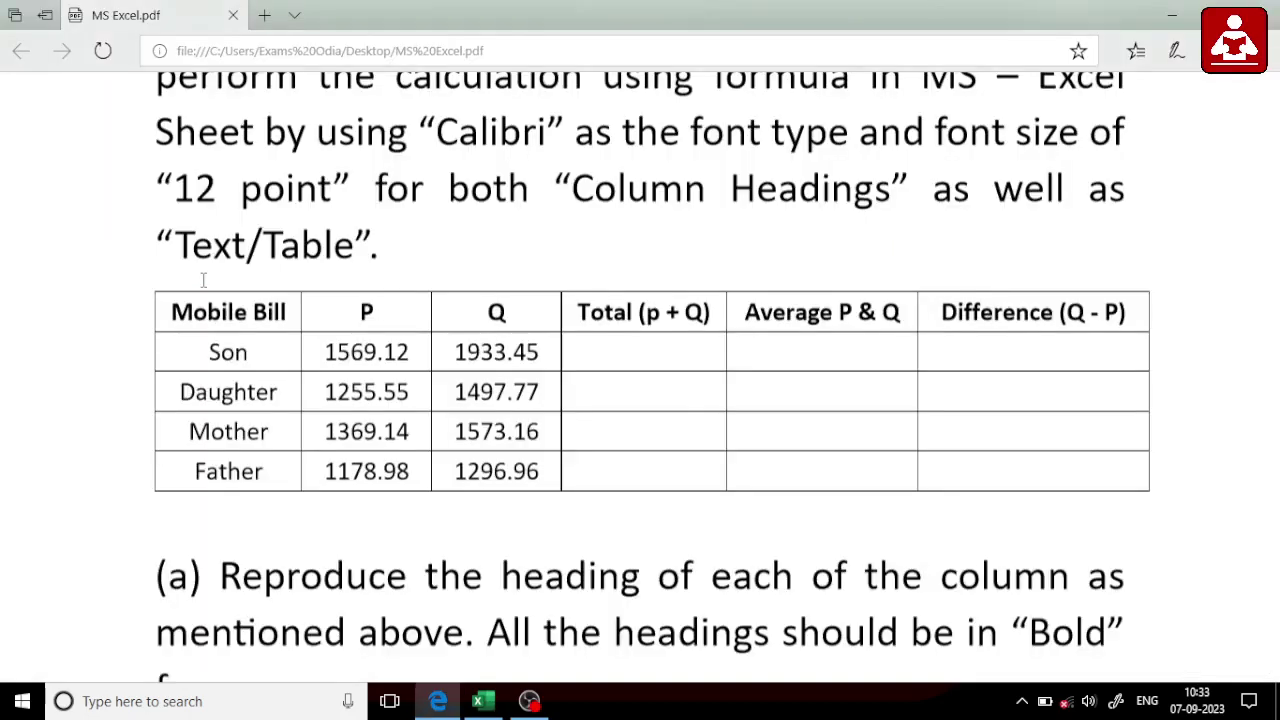
key("alt+Tab")
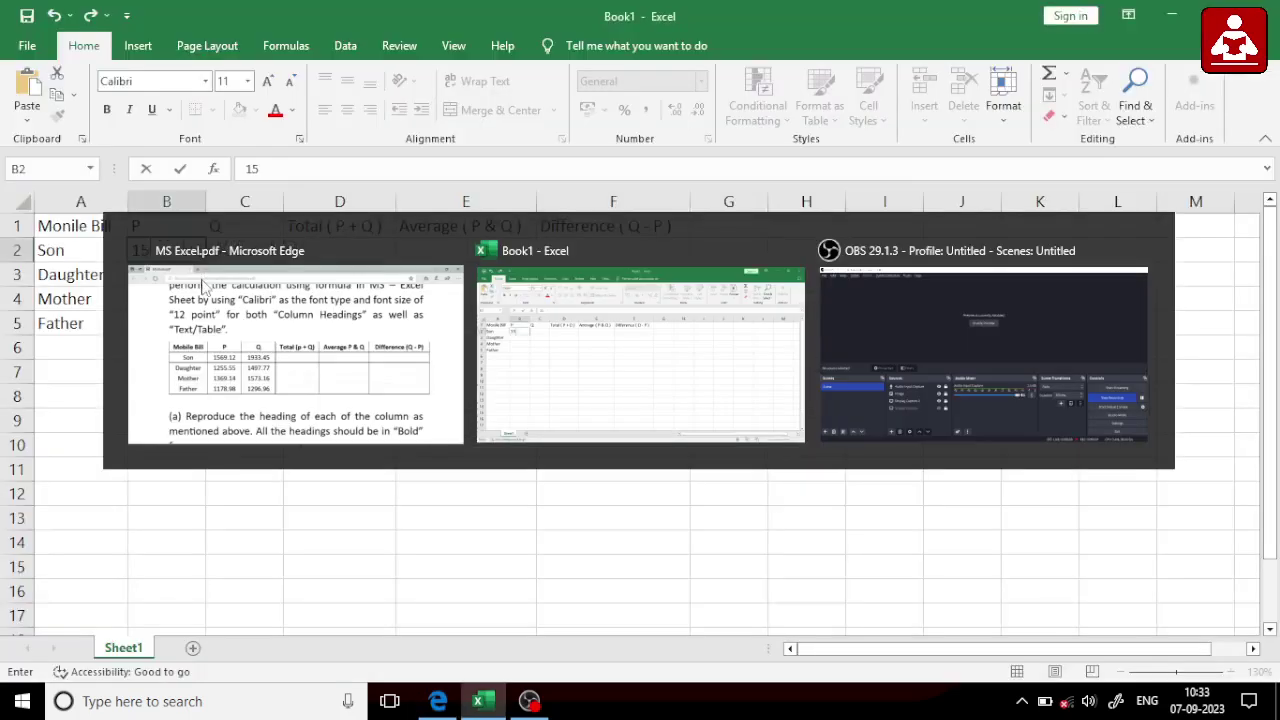
type("69.")
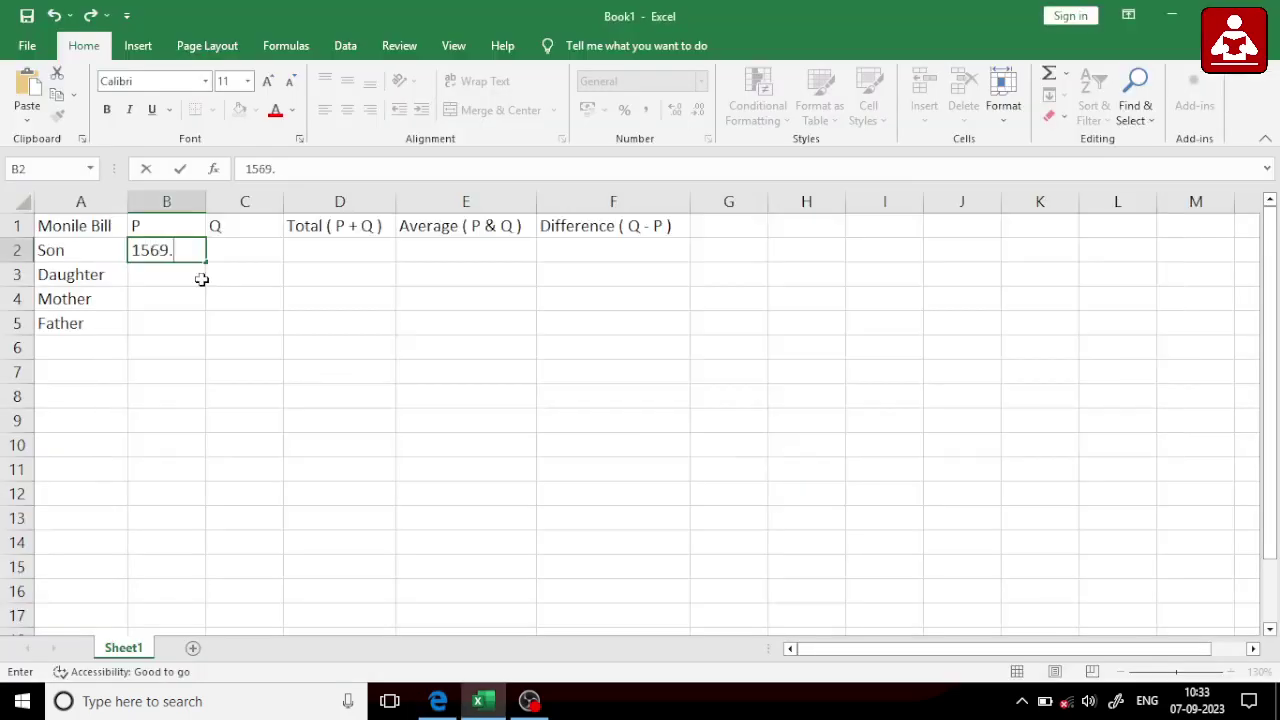
type("12")
key("Return")
key("alt+Tab")
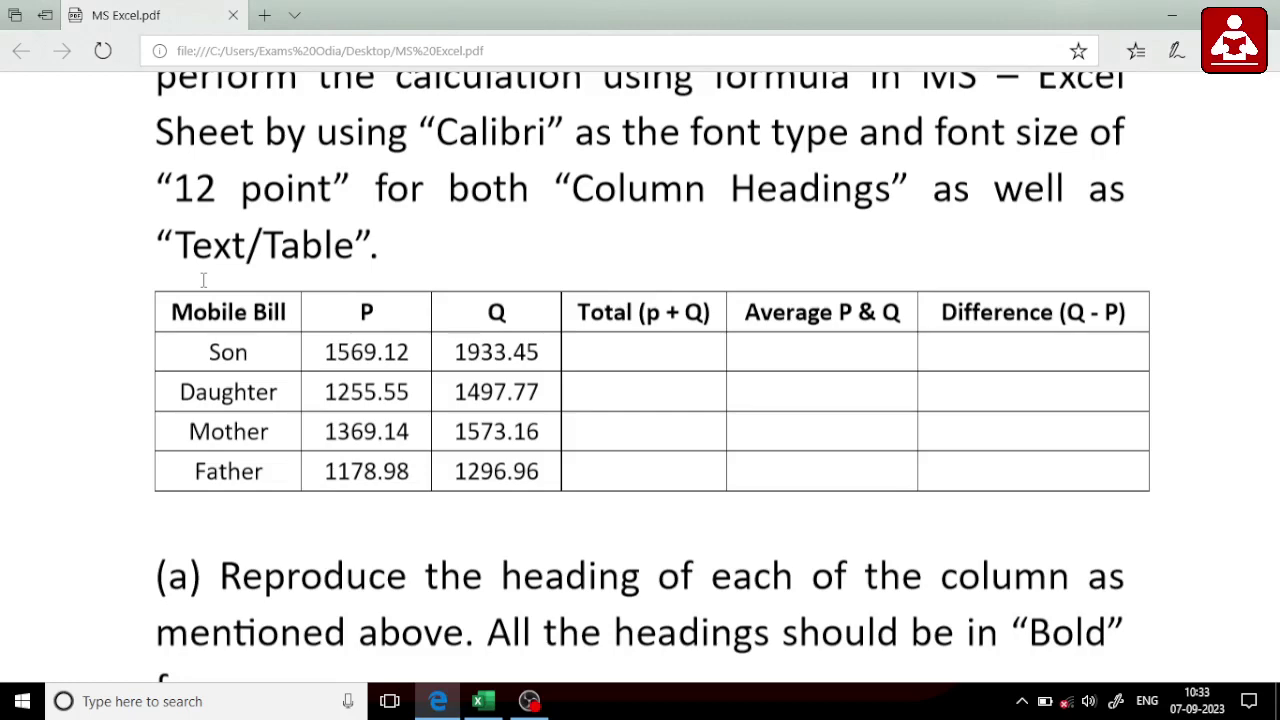
key("alt+Tab")
type("12")
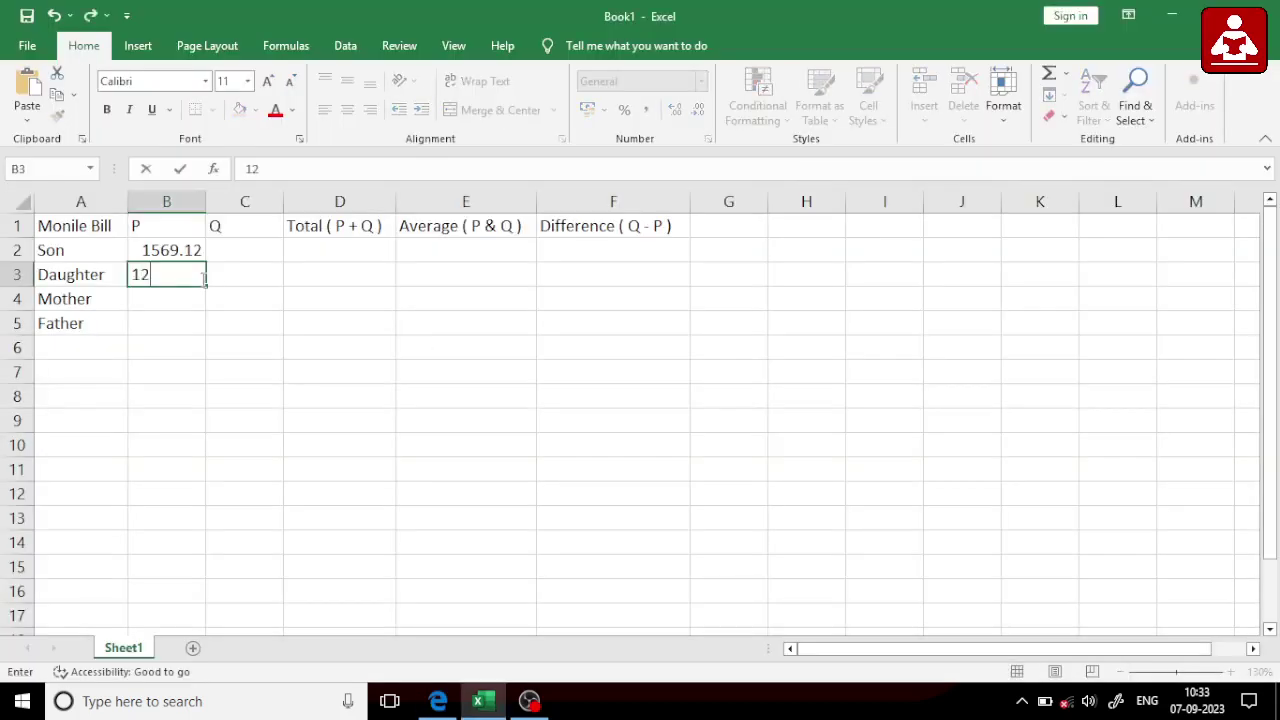
type("55.55")
key("Return")
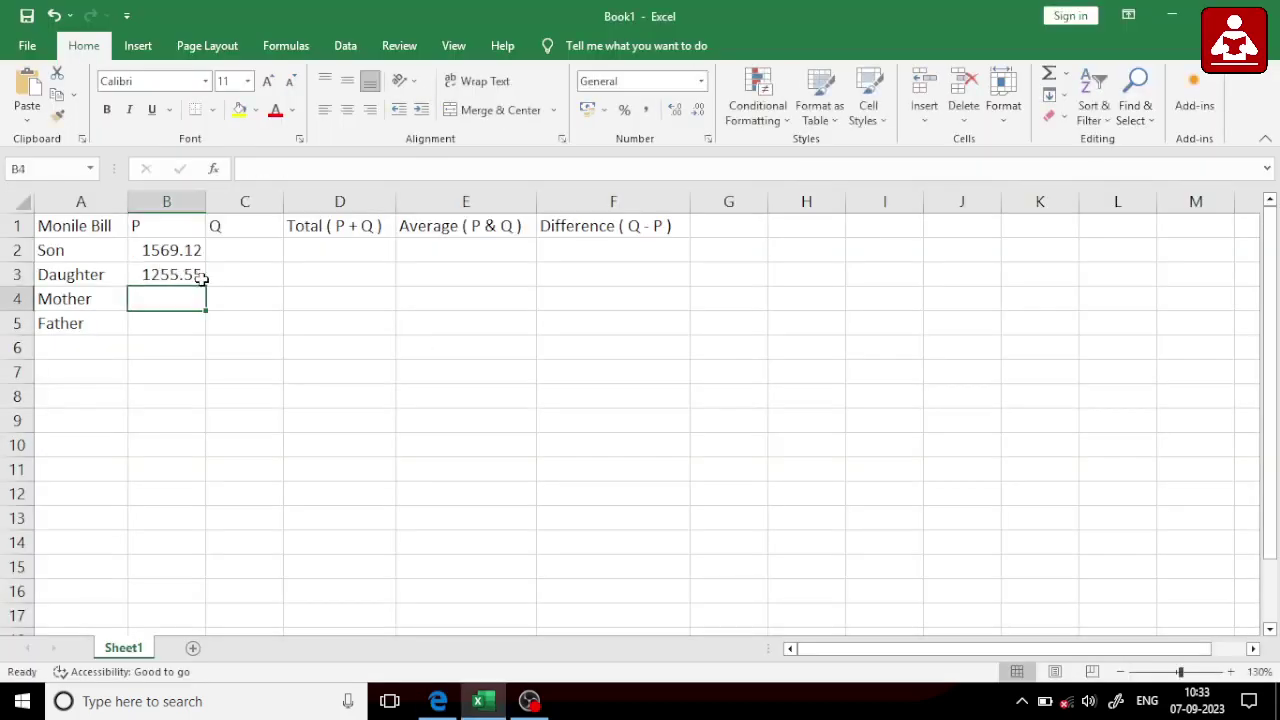
- Enter P values 1369.14 and 1178.98 in B4 and B5
key("alt+Tab")
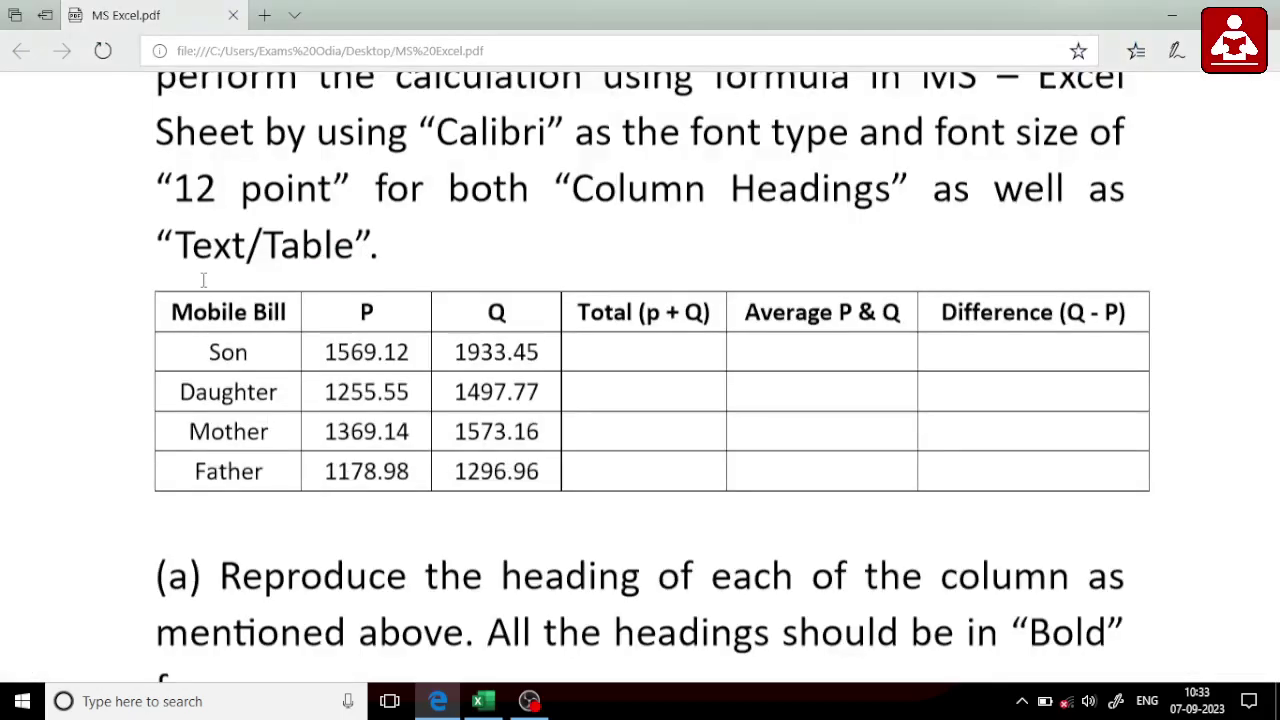
key("alt+Tab")
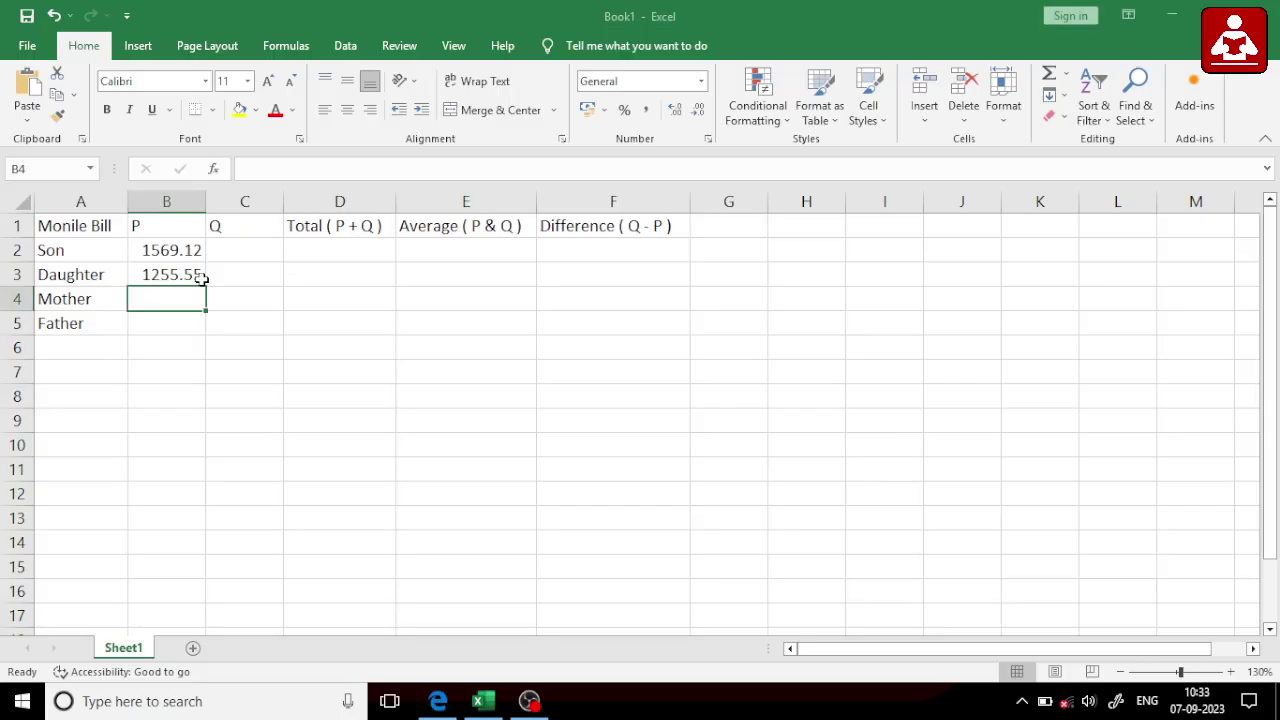
type("1369")
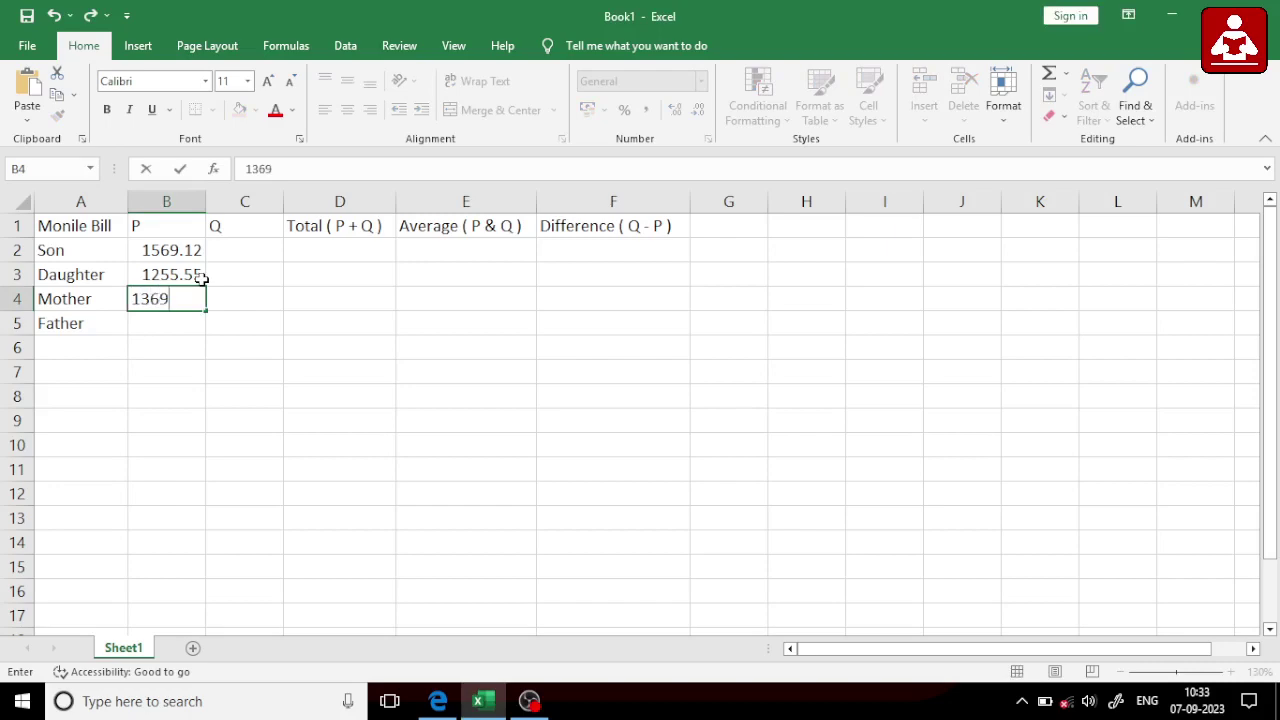
type(".14")
key("alt+Tab")
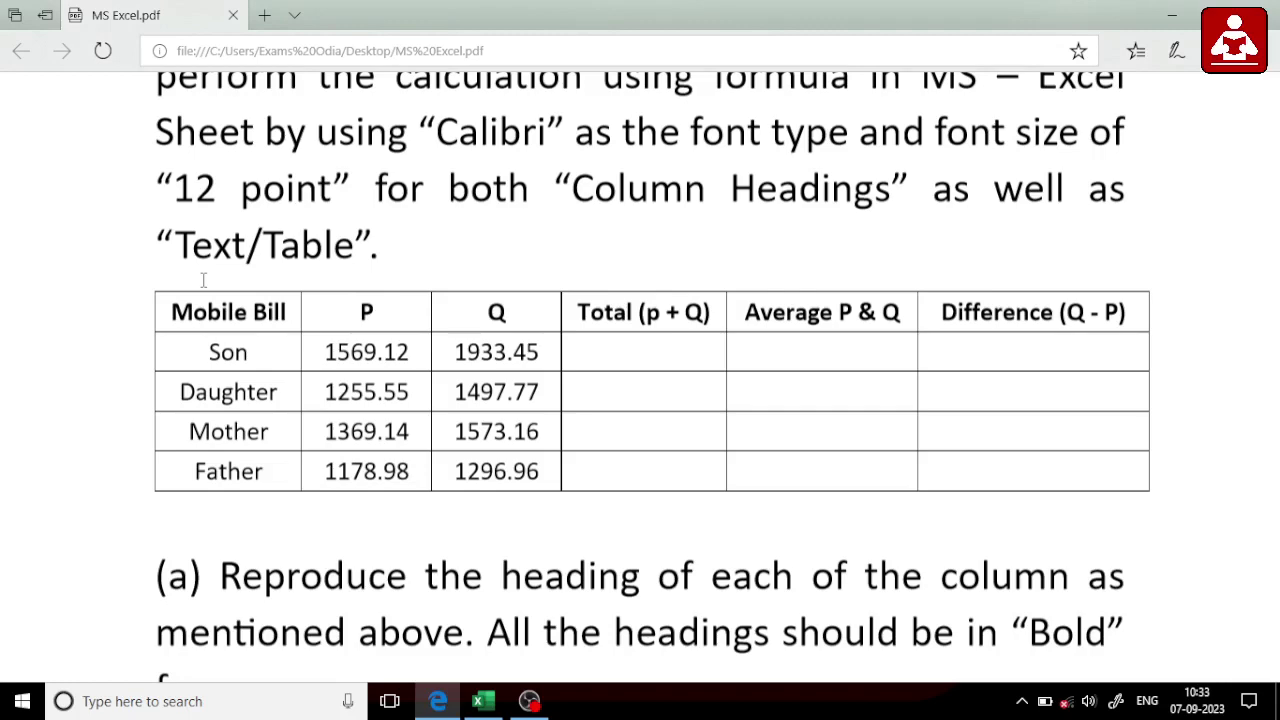
key("alt+Tab")
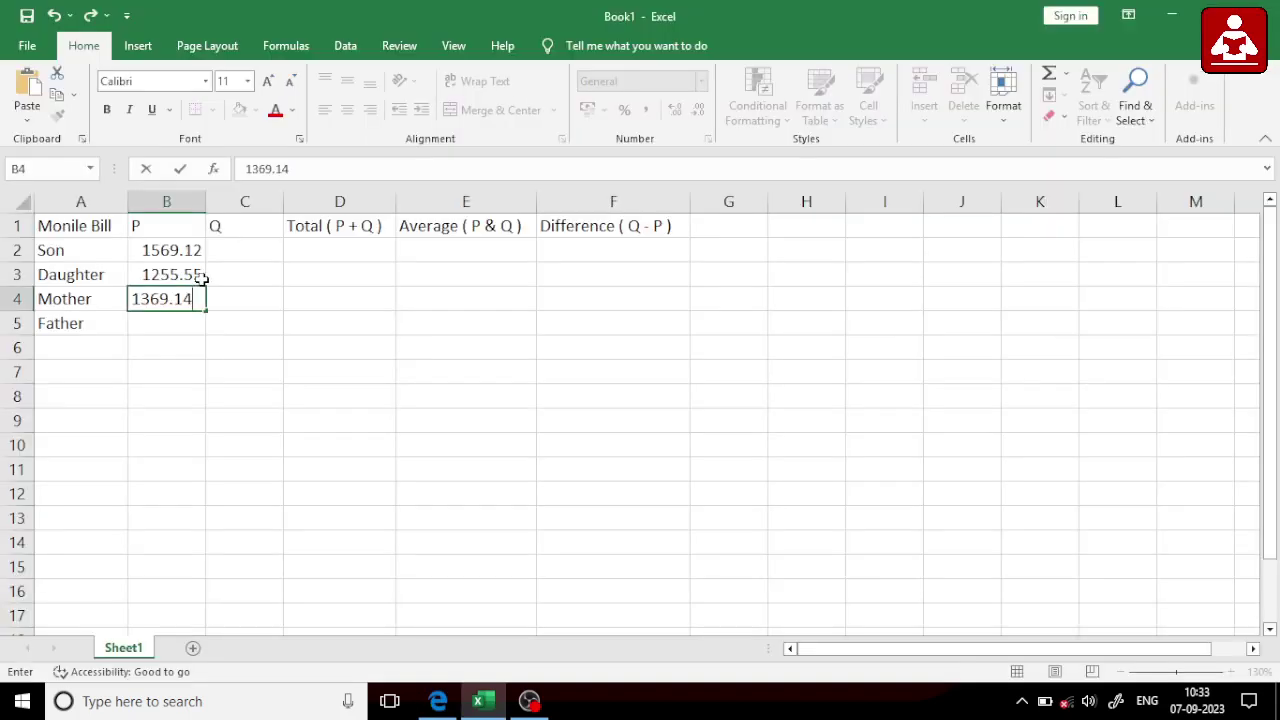
key("Return")
type("1178")
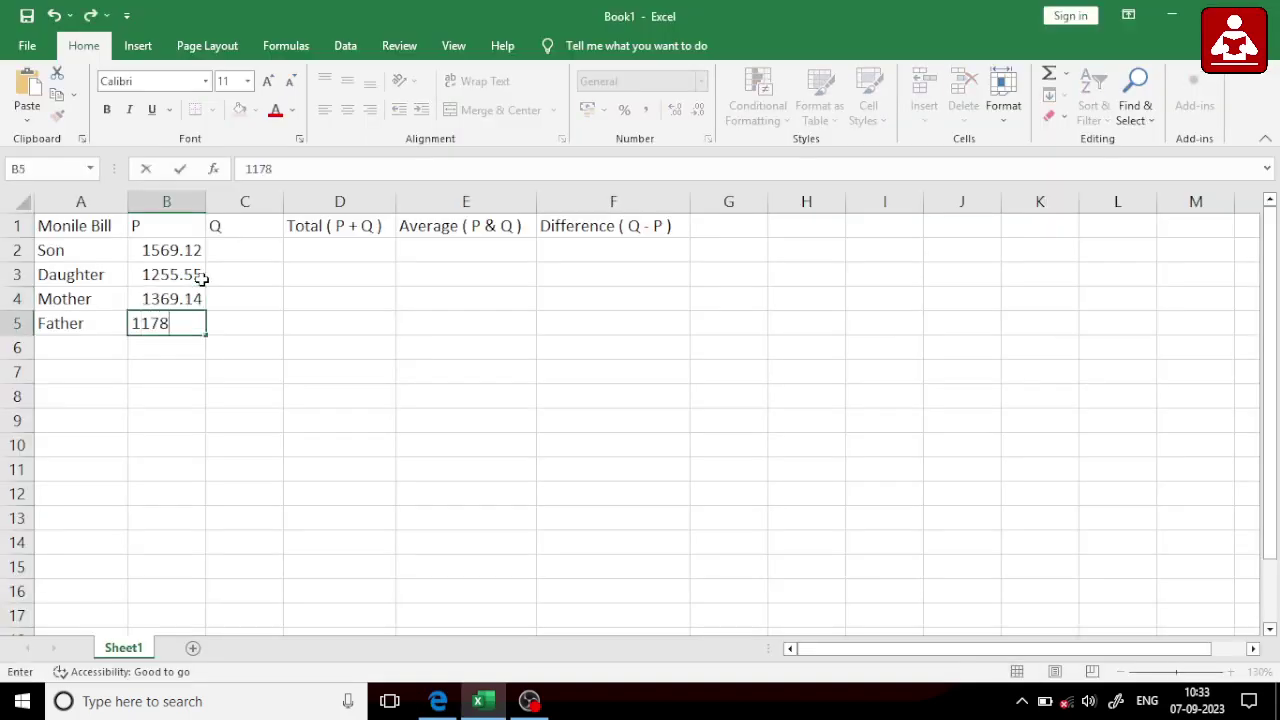
type(".98")
key("alt+Tab")
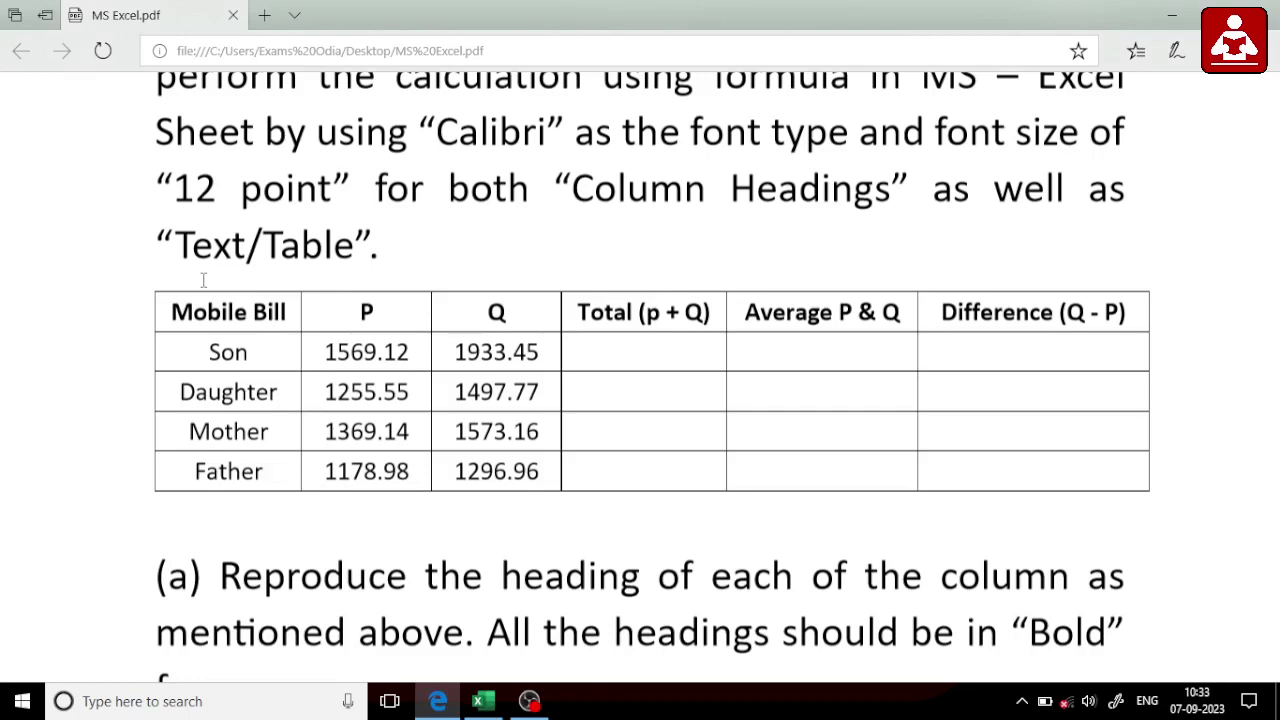
key("alt+Tab")
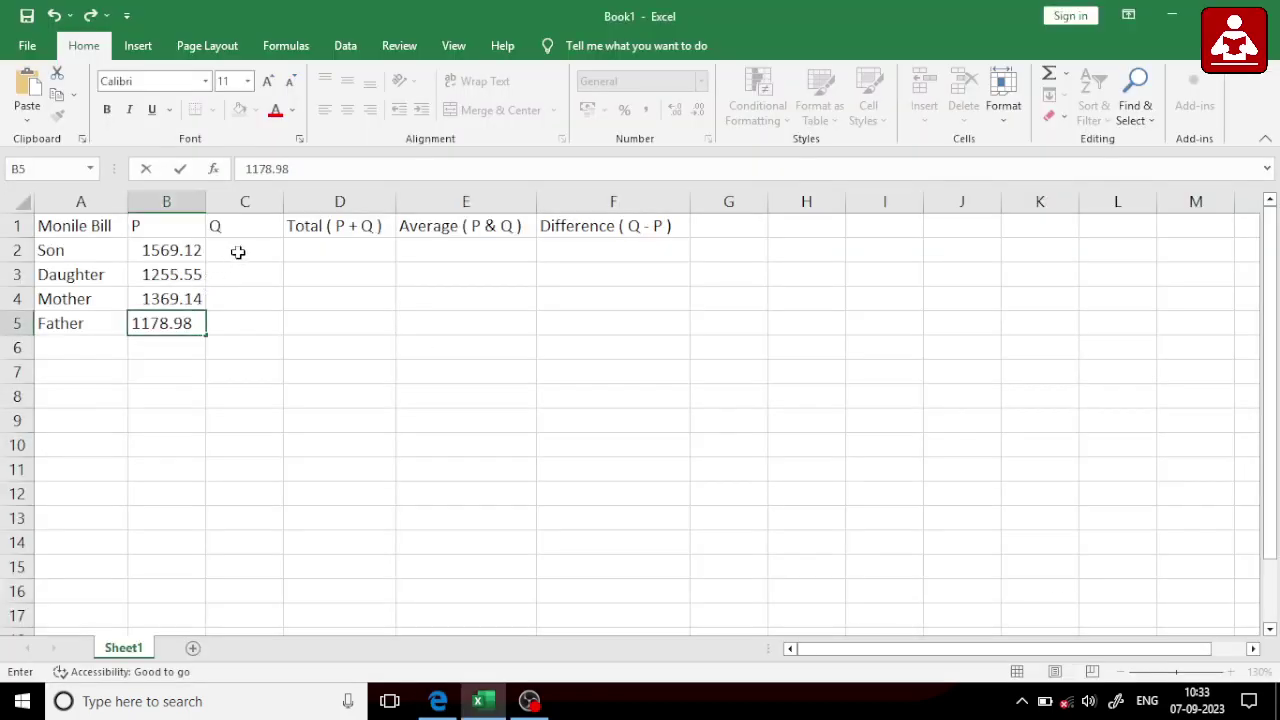
- Enter Q values 1933.45 and 1497.77 in C2 and C3
left_click(240, 251)
type("19")
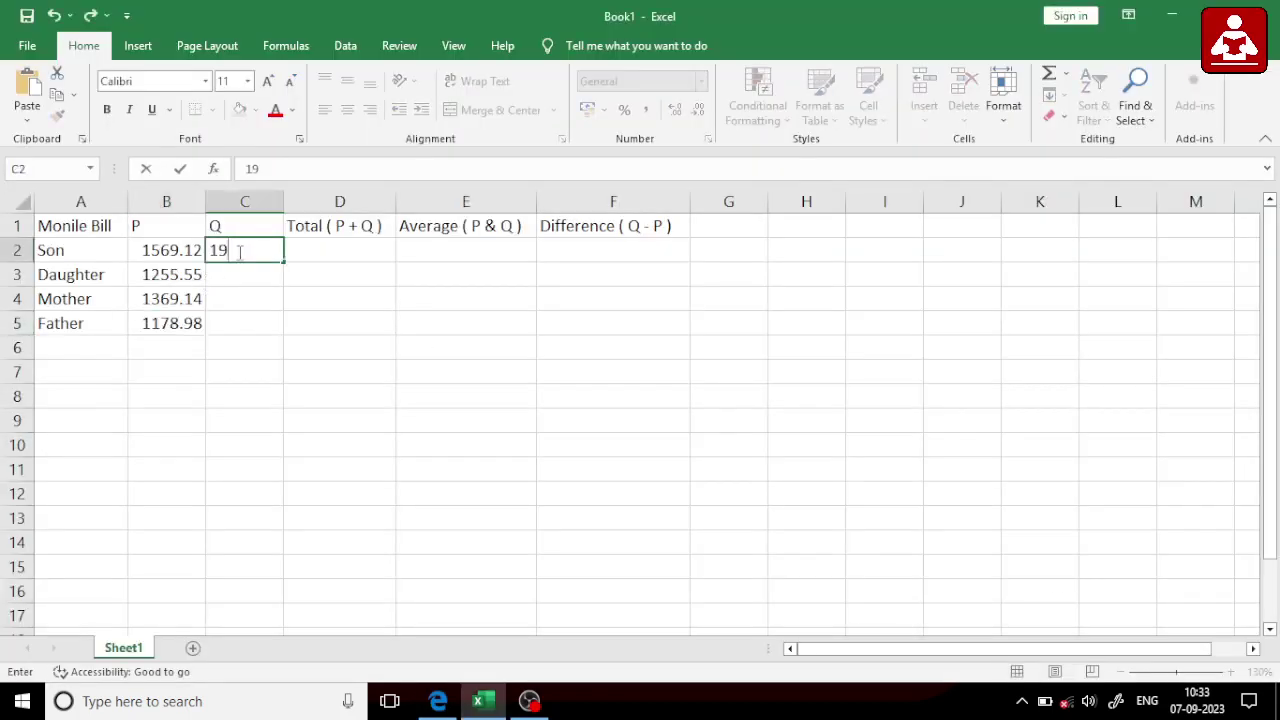
type("33.4")
type("5")
key("alt+Tab")
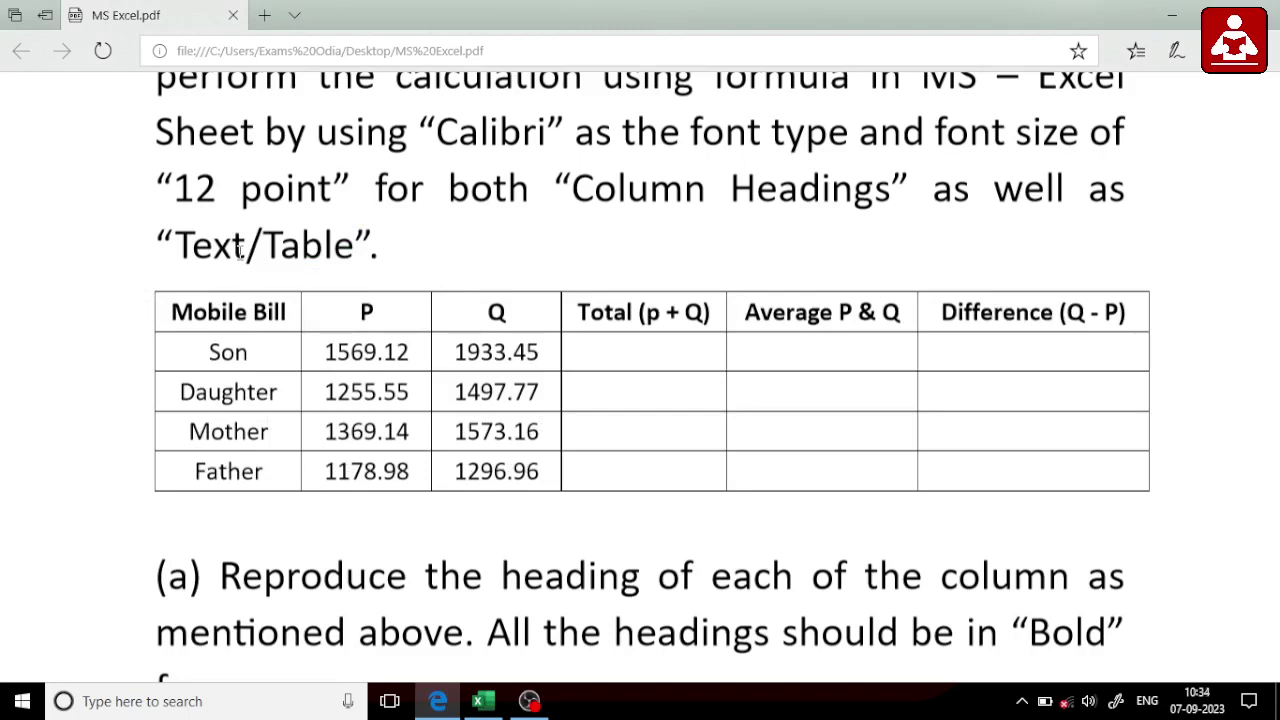
key("alt+Tab")
type("1")
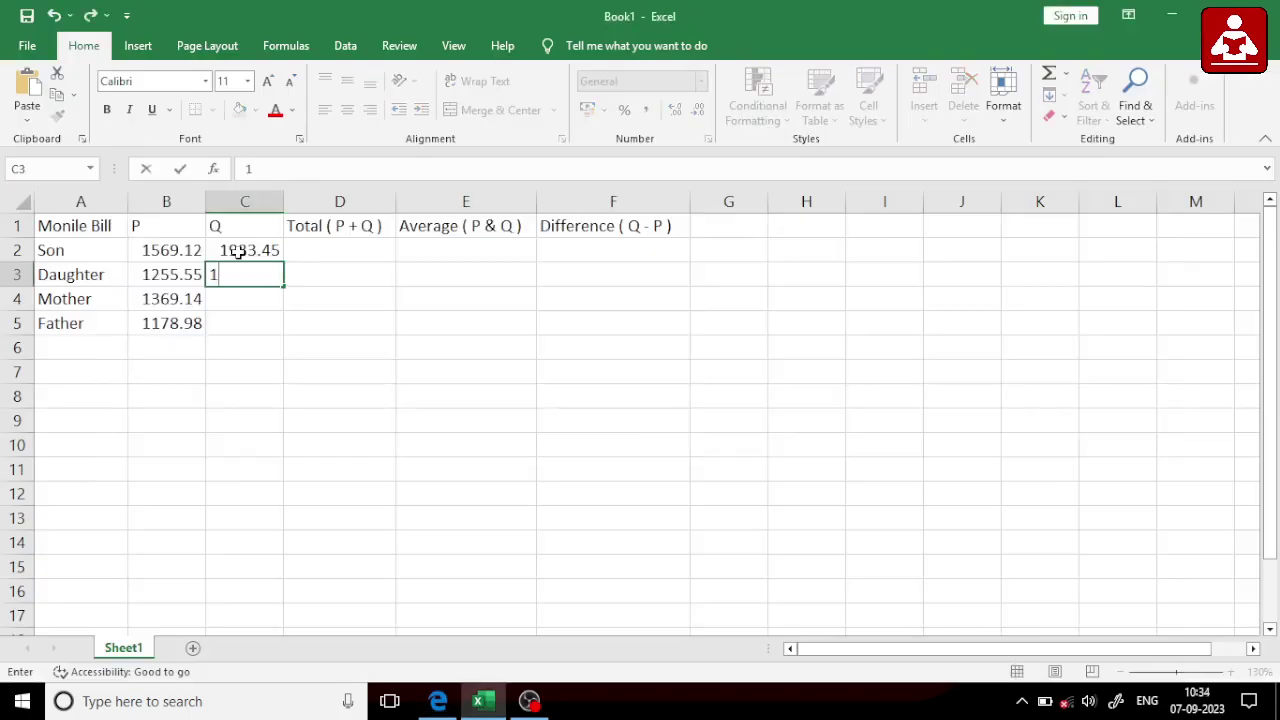
type("4")
type("77")
key("Return")
- Enter Q values 1573.16 and 1296.96 in C4 and C5
key("alt+Tab")
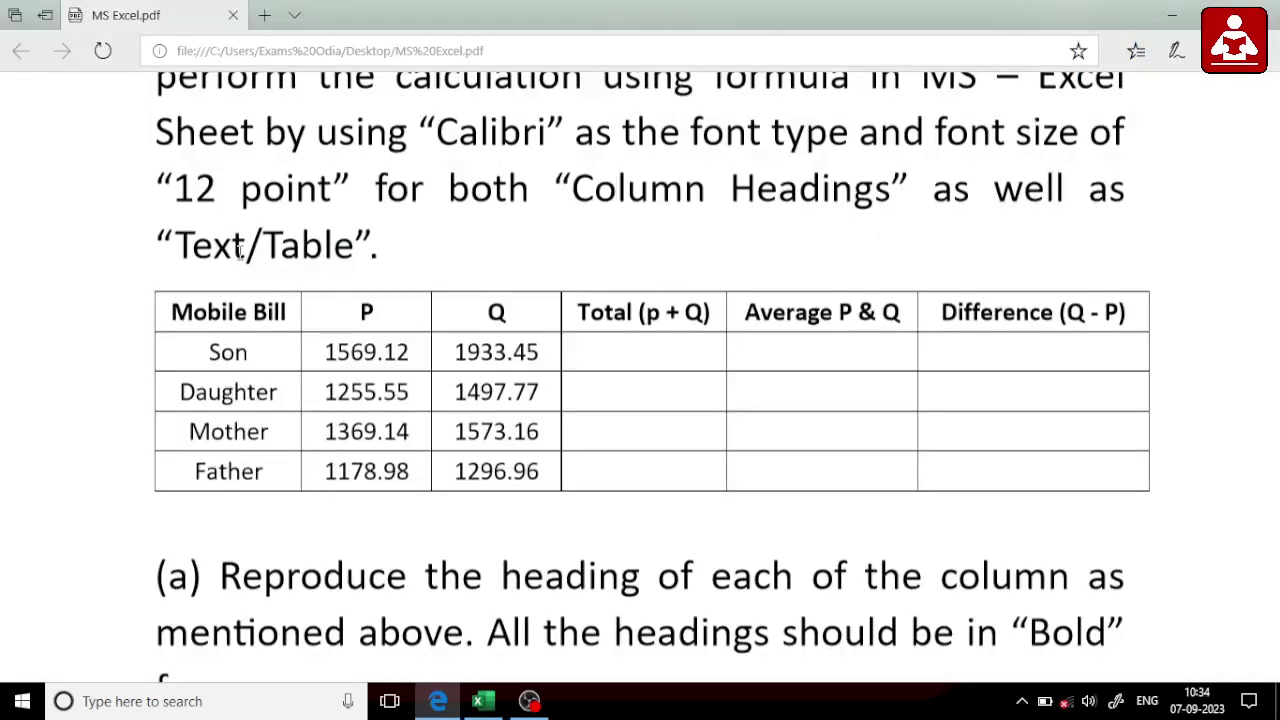
key("alt+Tab")
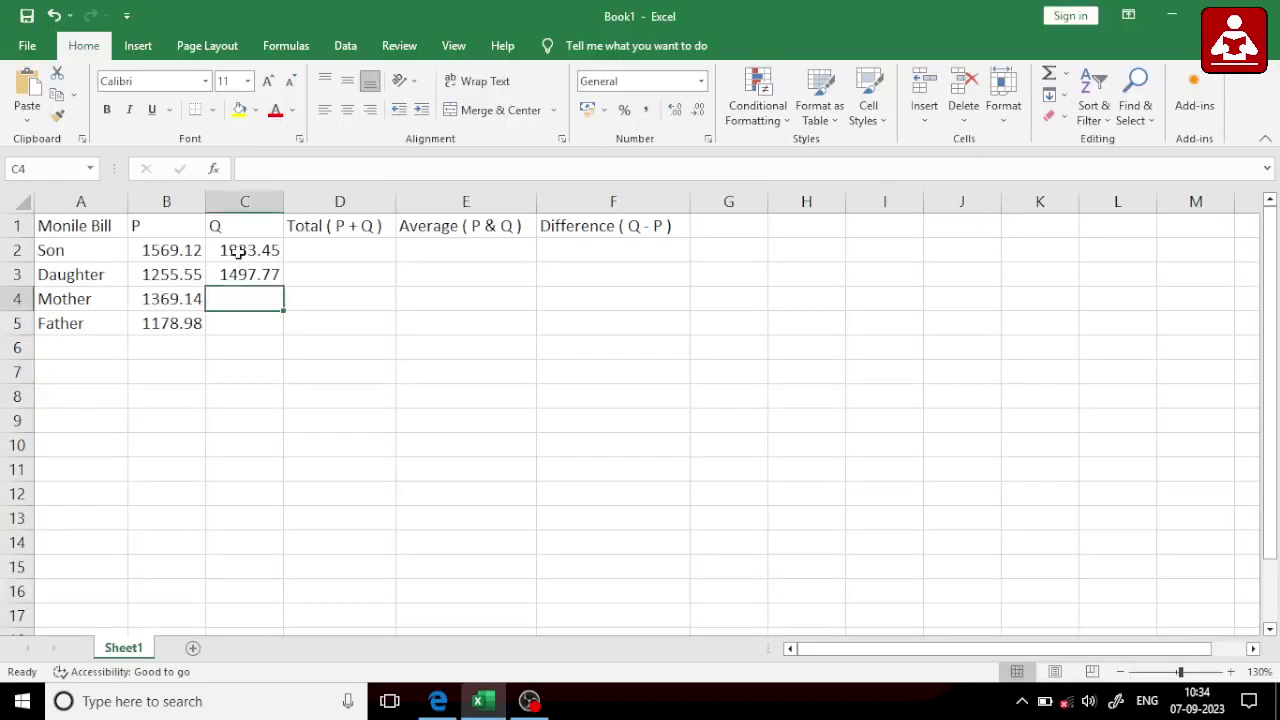
type("157")
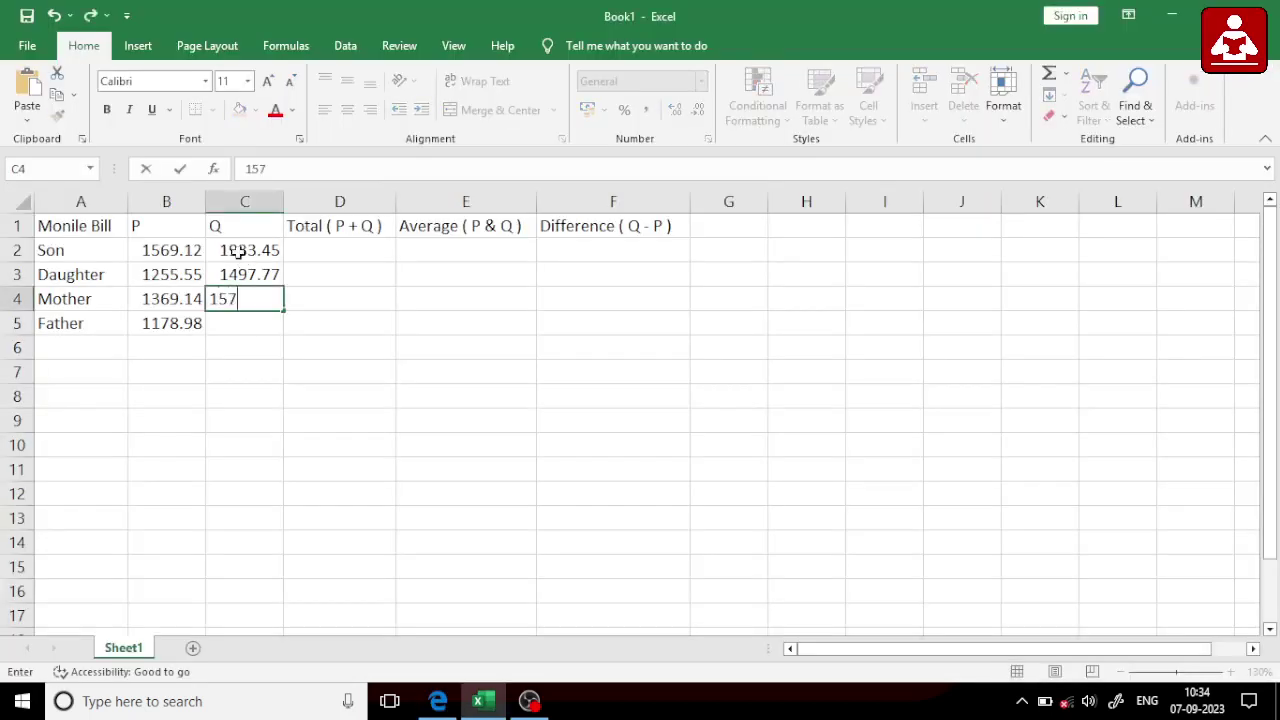
type("3.16")
key("Return")
key("alt+Tab")
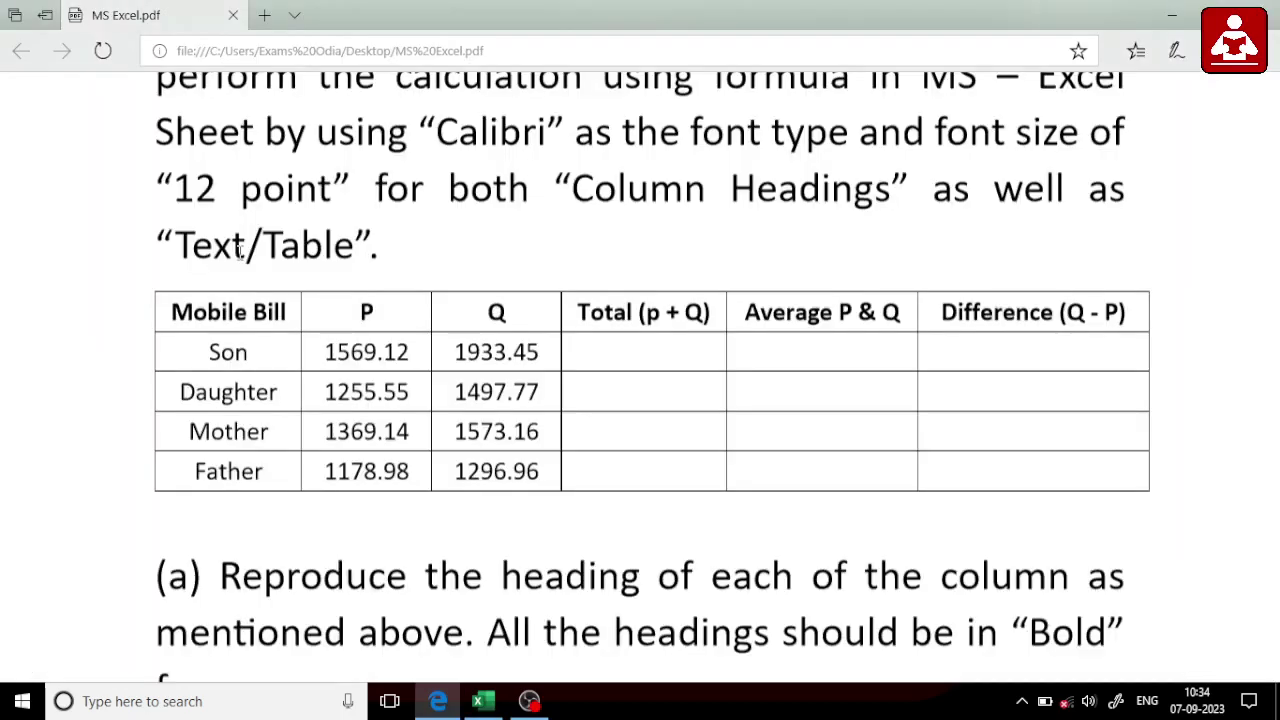
key("alt+Tab")
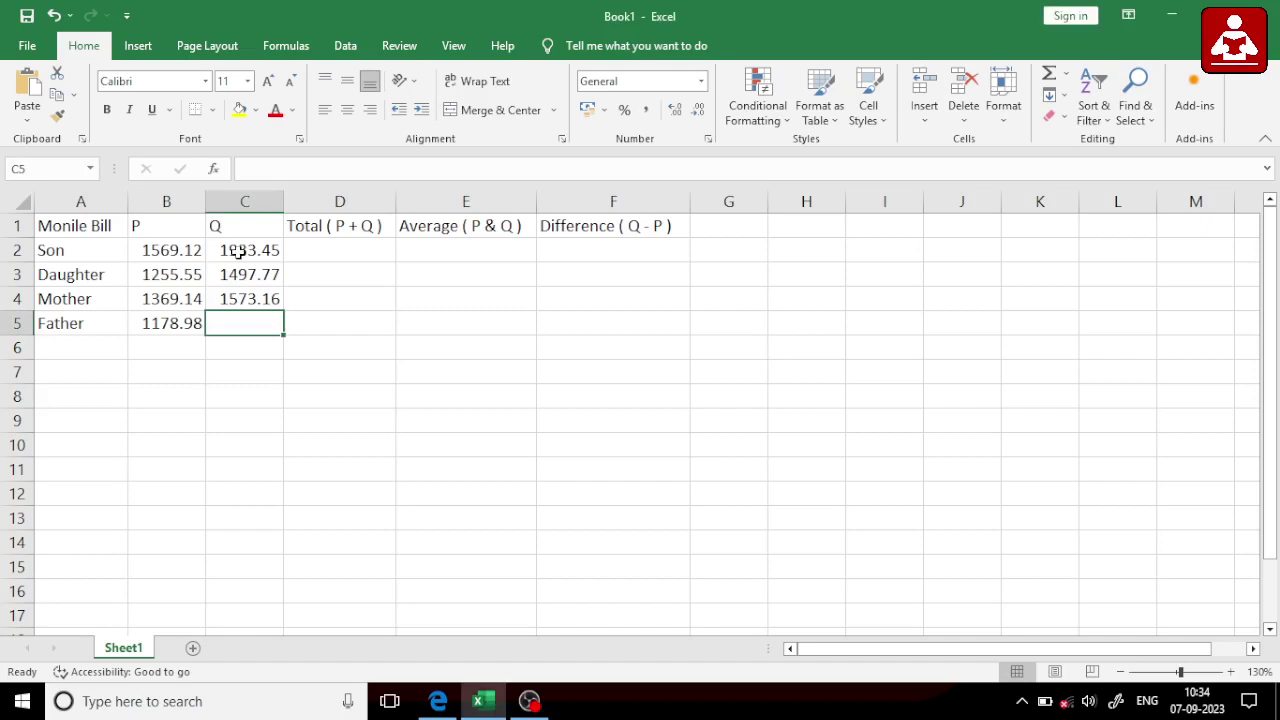
type("1296.")
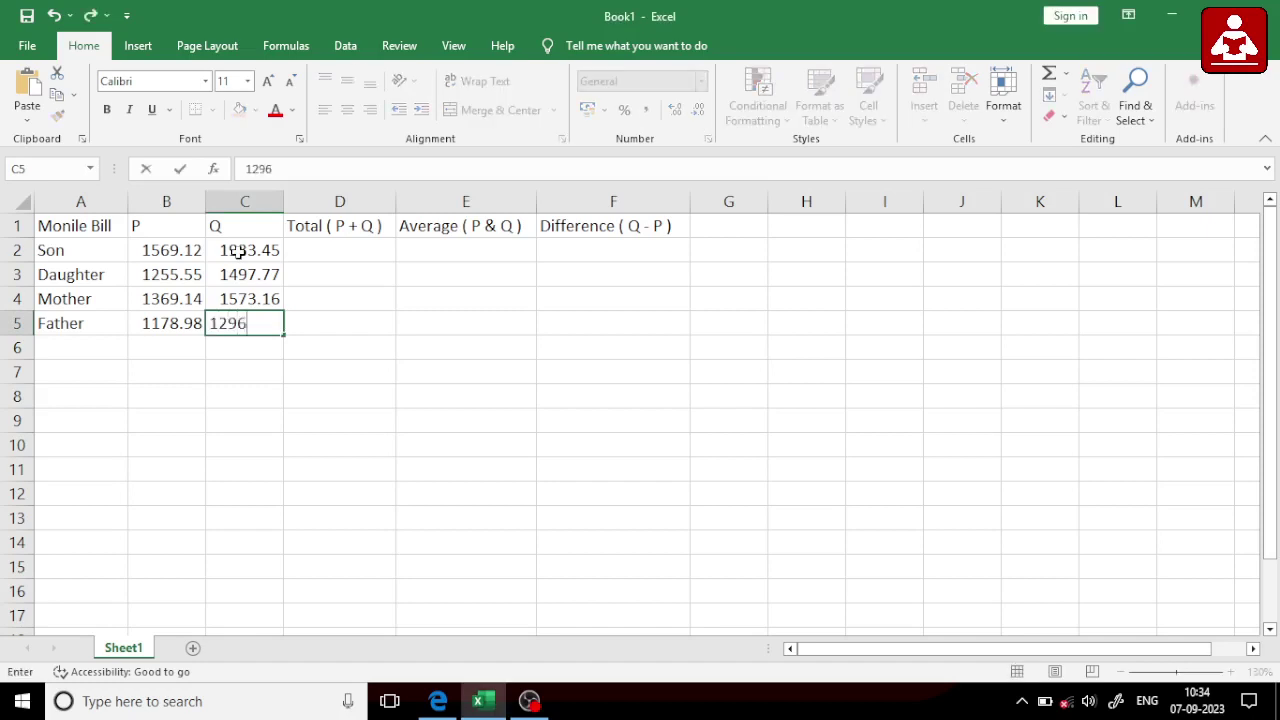
type("96")
- Select the table A1:F5 and set its font size to 12
left_click(64, 225)
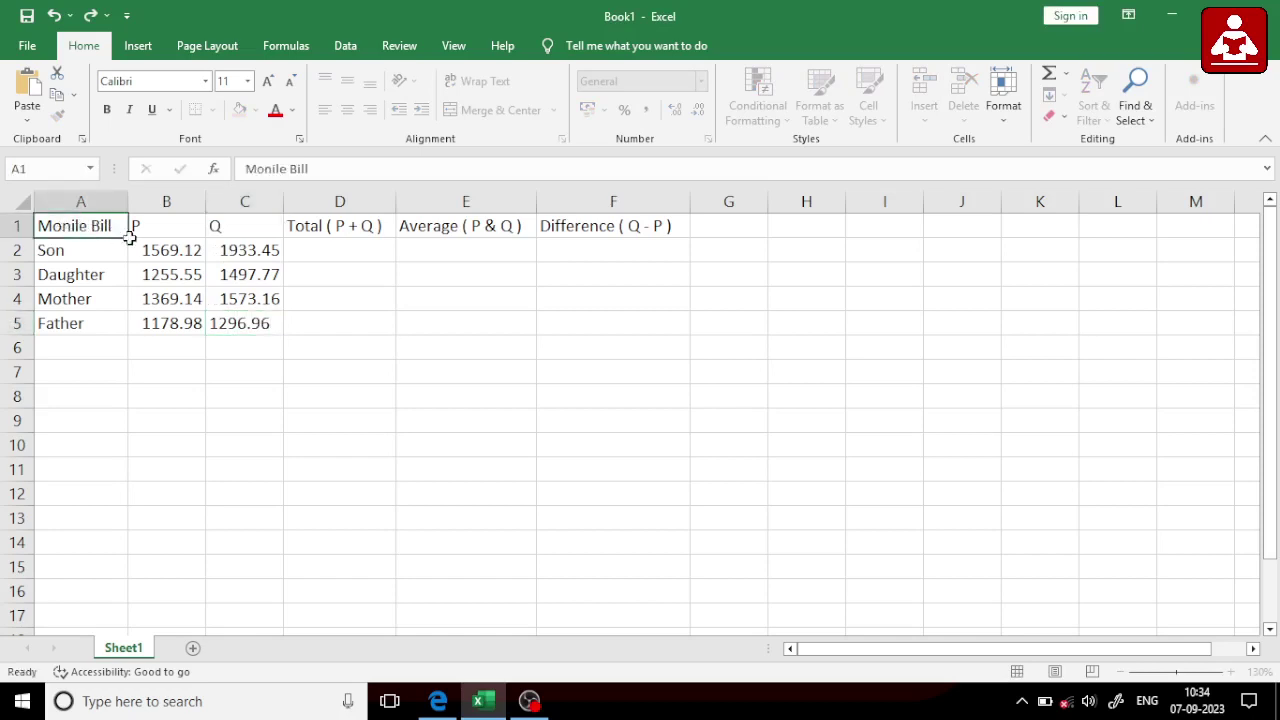
left_click_drag(125, 232, 591, 331)
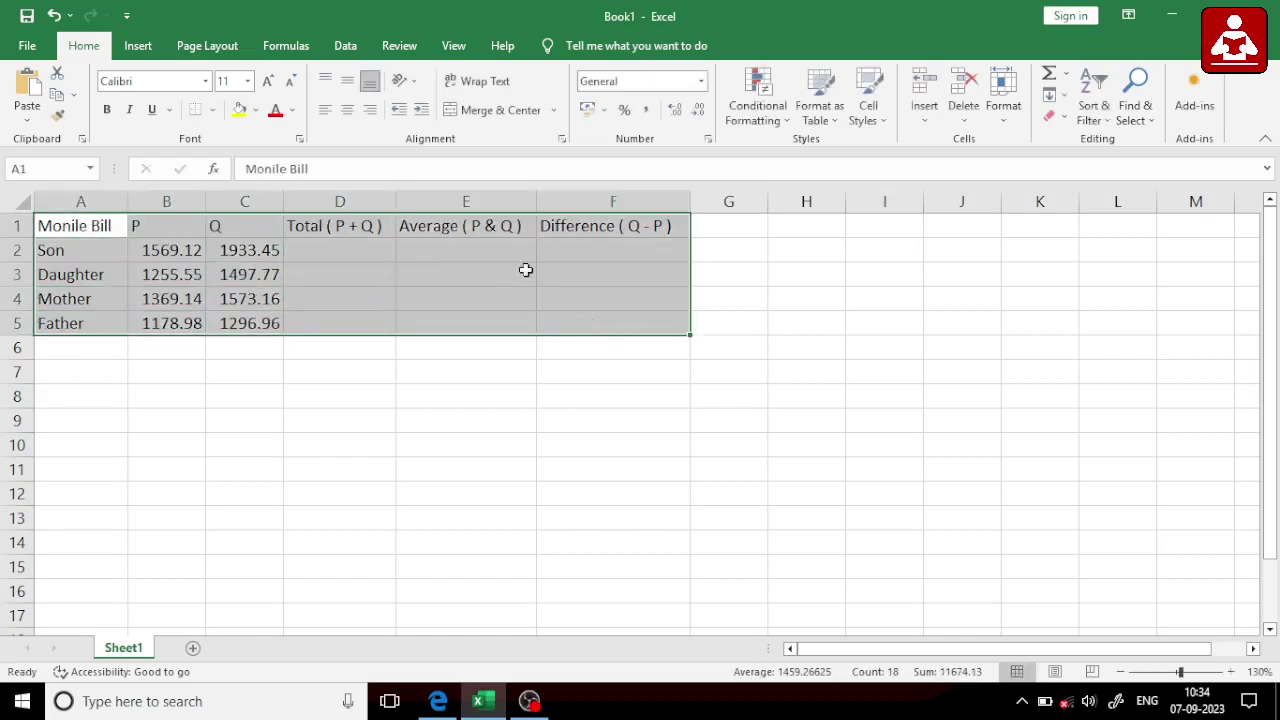
left_click(238, 81)
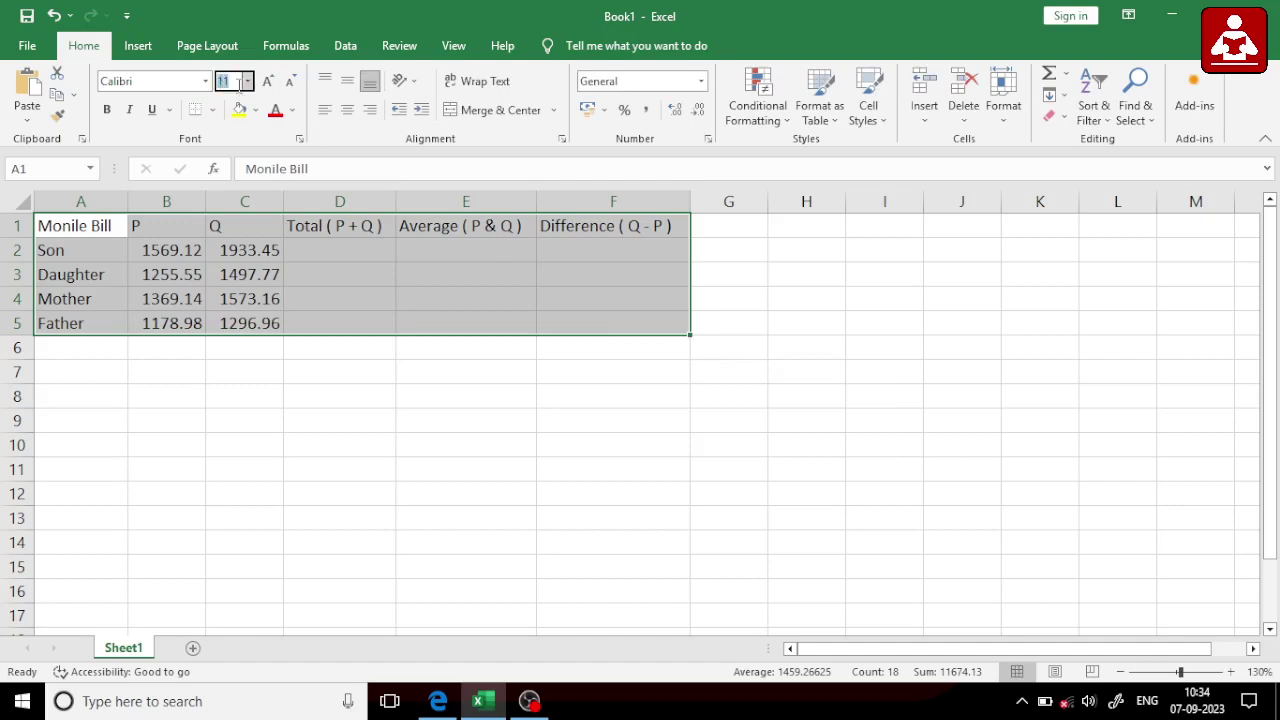
type("12")
key("Return")
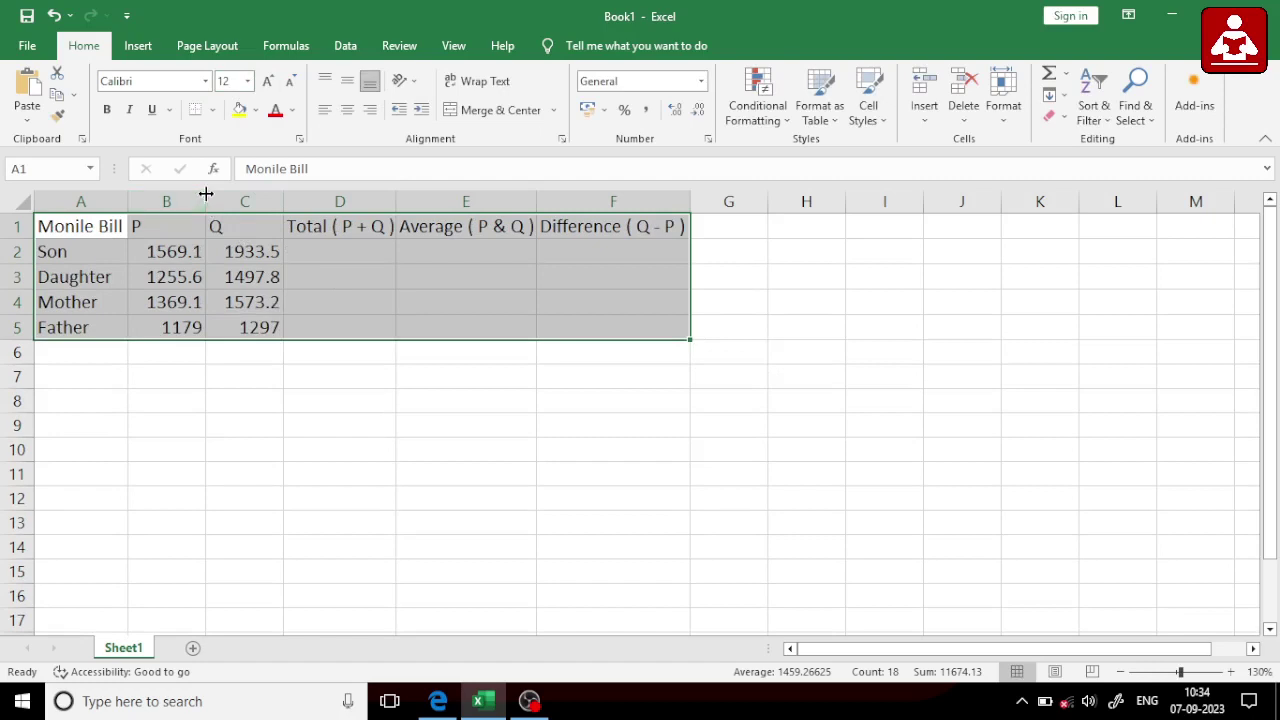
- Centre the table text vertically and horizontally, then select the row 1 headings
left_click(347, 84)
left_click(349, 112)
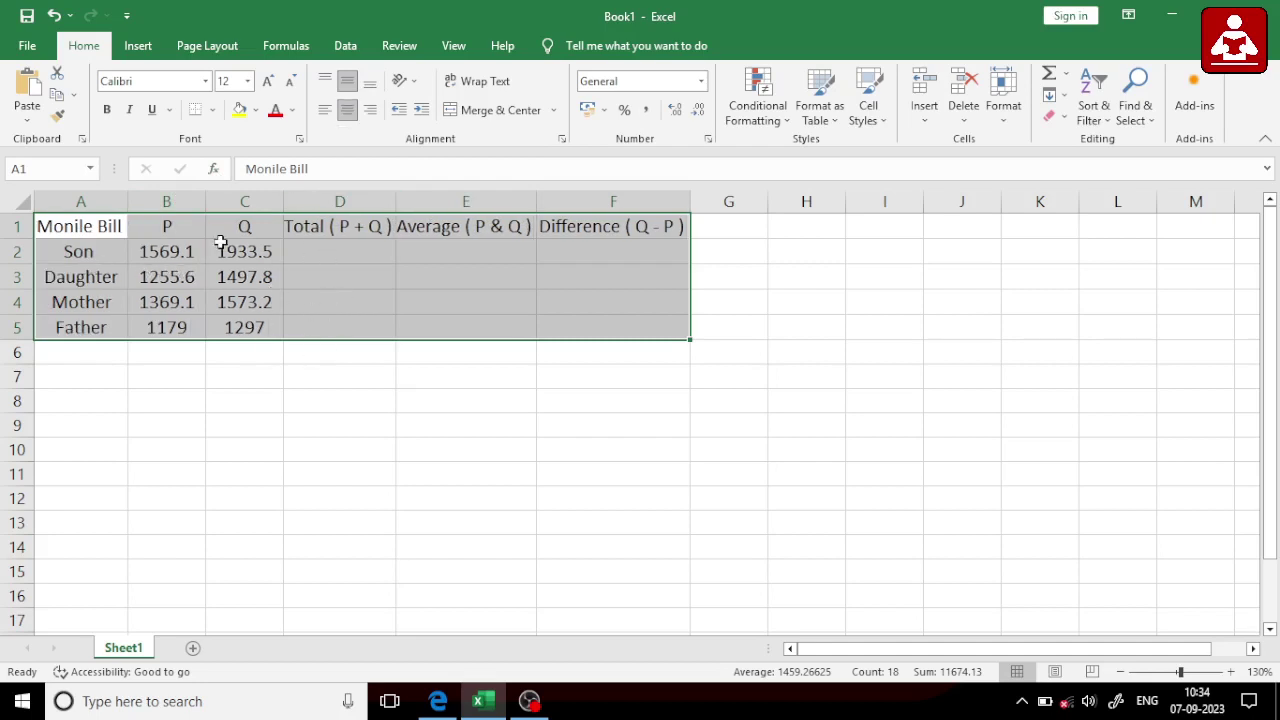
left_click(188, 227)
left_click_drag(50, 226, 640, 226)
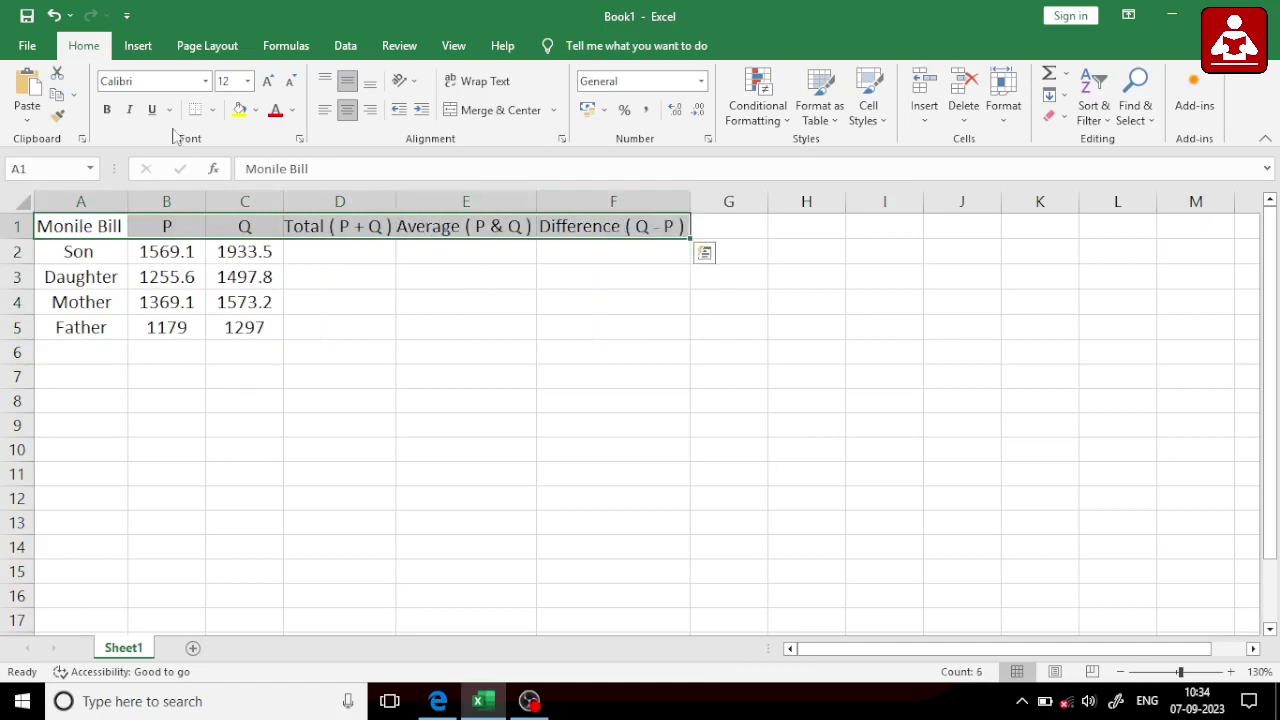
- Bold the row 1 headings, widen columns A and C–F, and reselect A1:F5
left_click(108, 111)
left_click(352, 330)
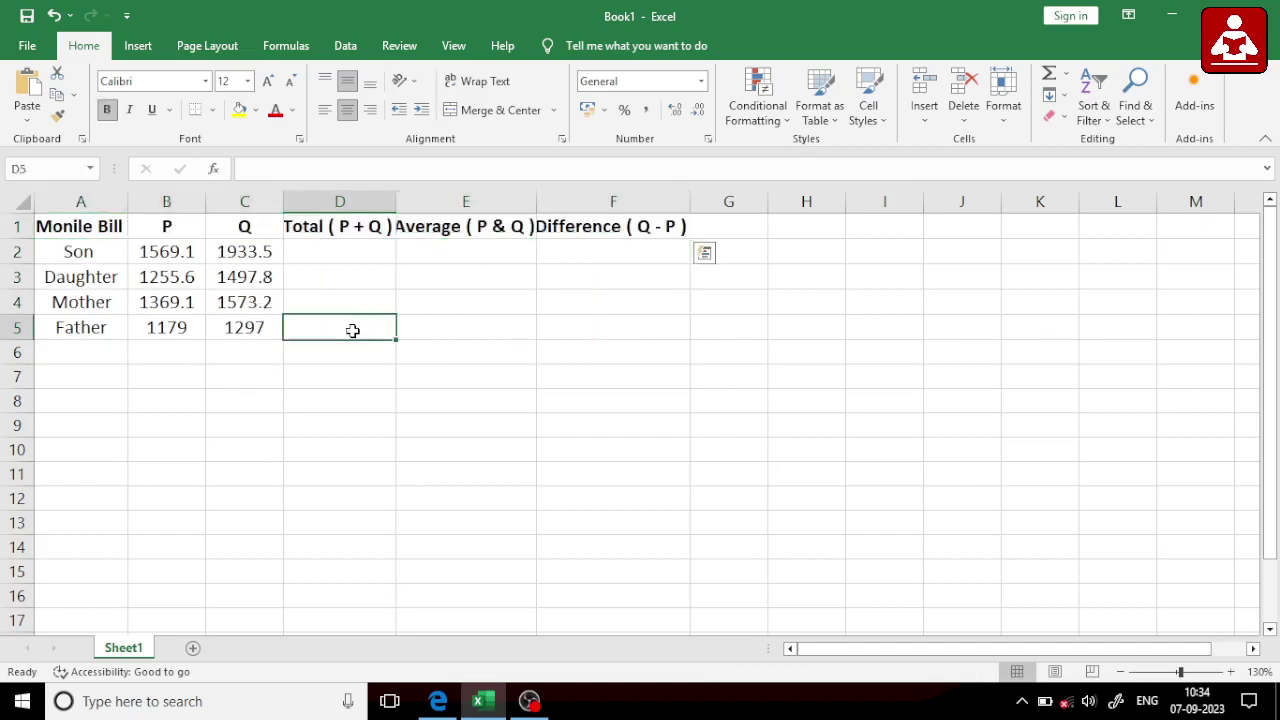
left_click_drag(127, 200, 216, 200)
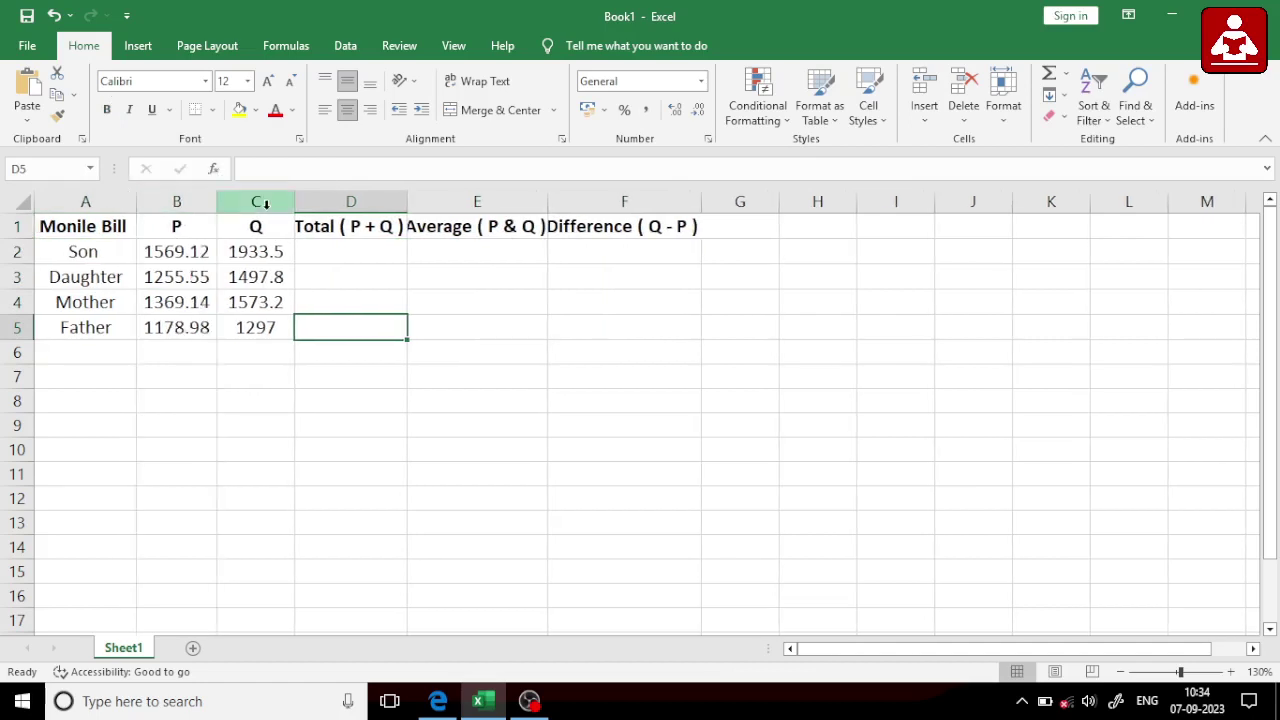
left_click_drag(294, 203, 297, 203)
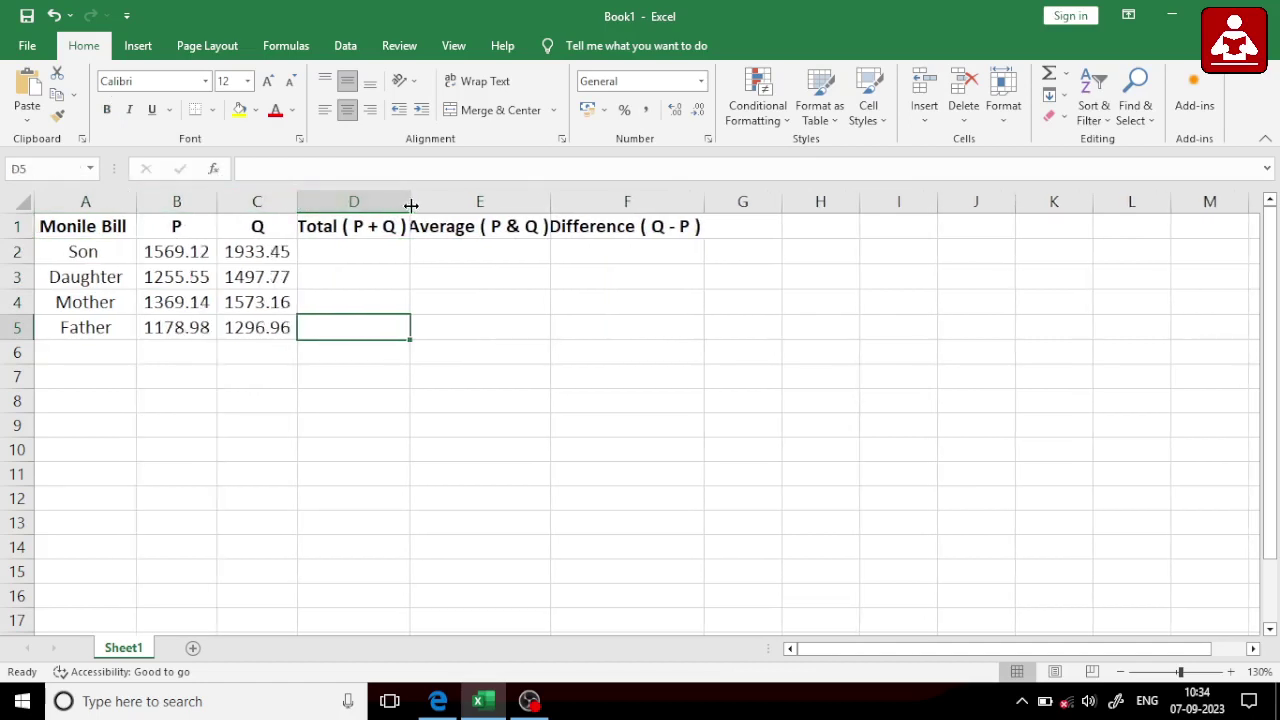
left_click_drag(410, 205, 426, 205)
left_click_drag(564, 198, 582, 198)
left_click_drag(735, 201, 750, 201)
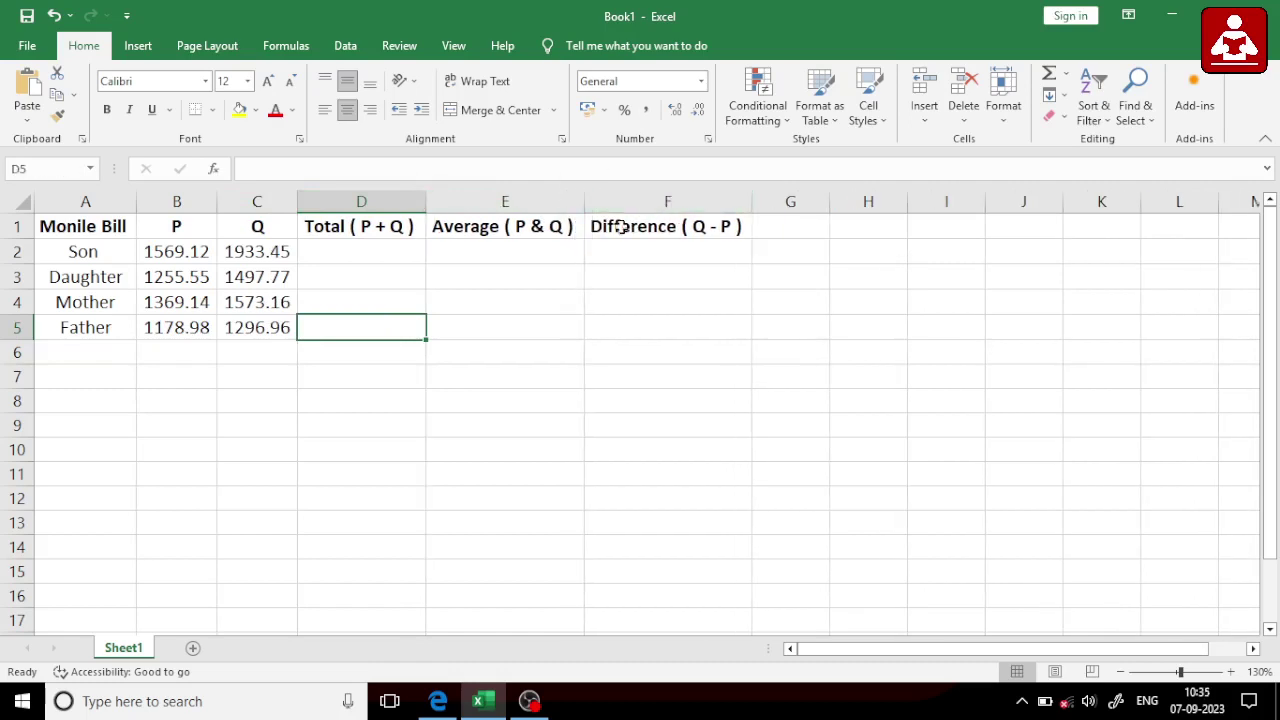
left_click(97, 228)
left_click_drag(97, 228, 672, 333)
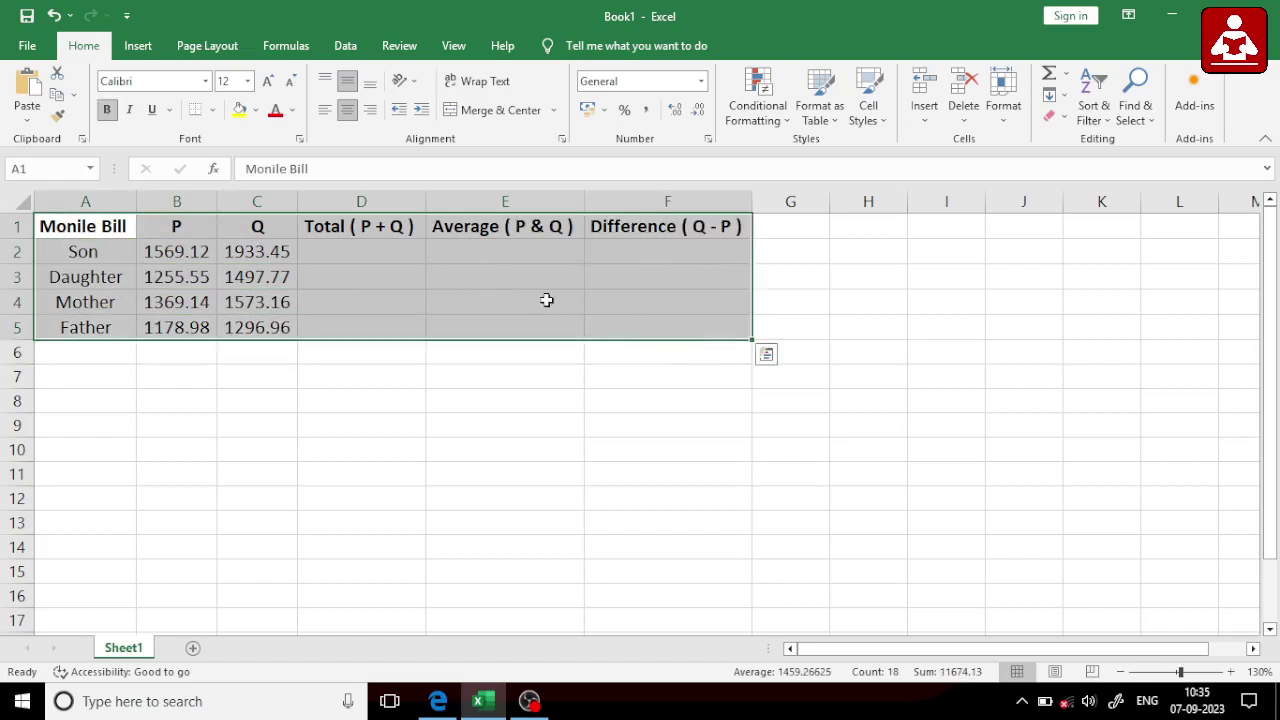
- Apply All Borders to every cell of A1:F5 and compare the table with the task PDF
left_click(214, 110)
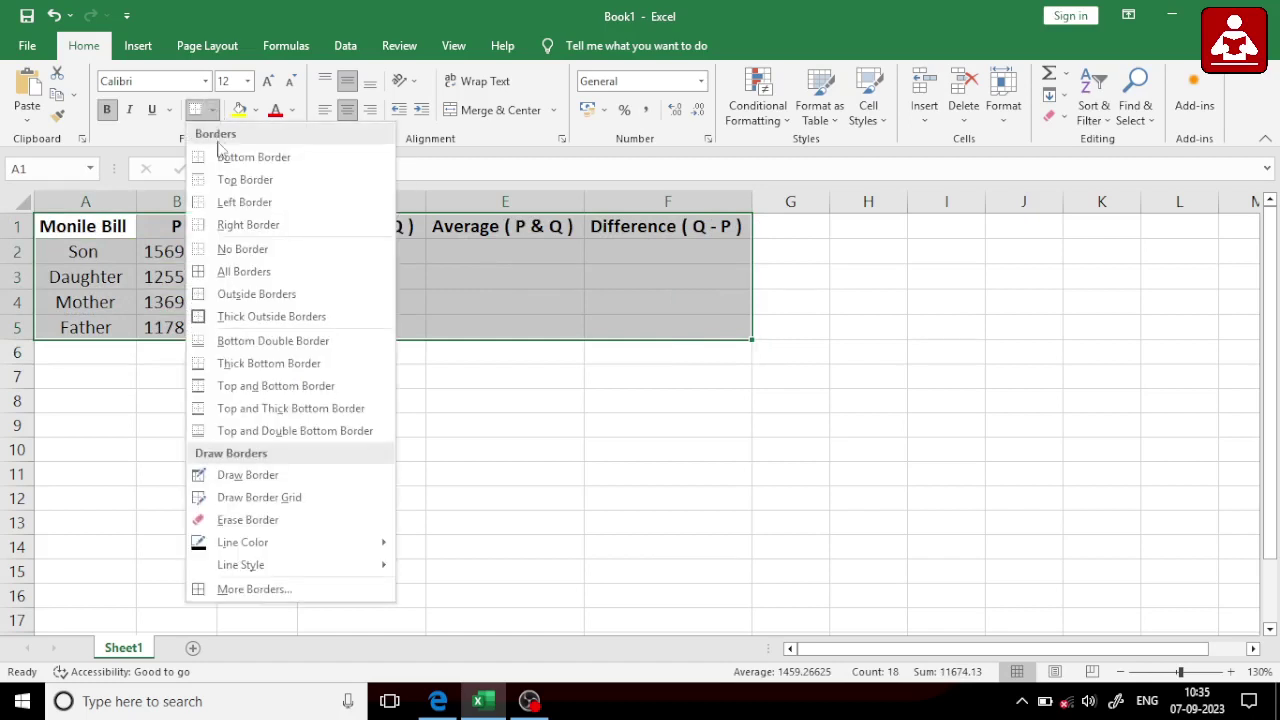
left_click(240, 278)
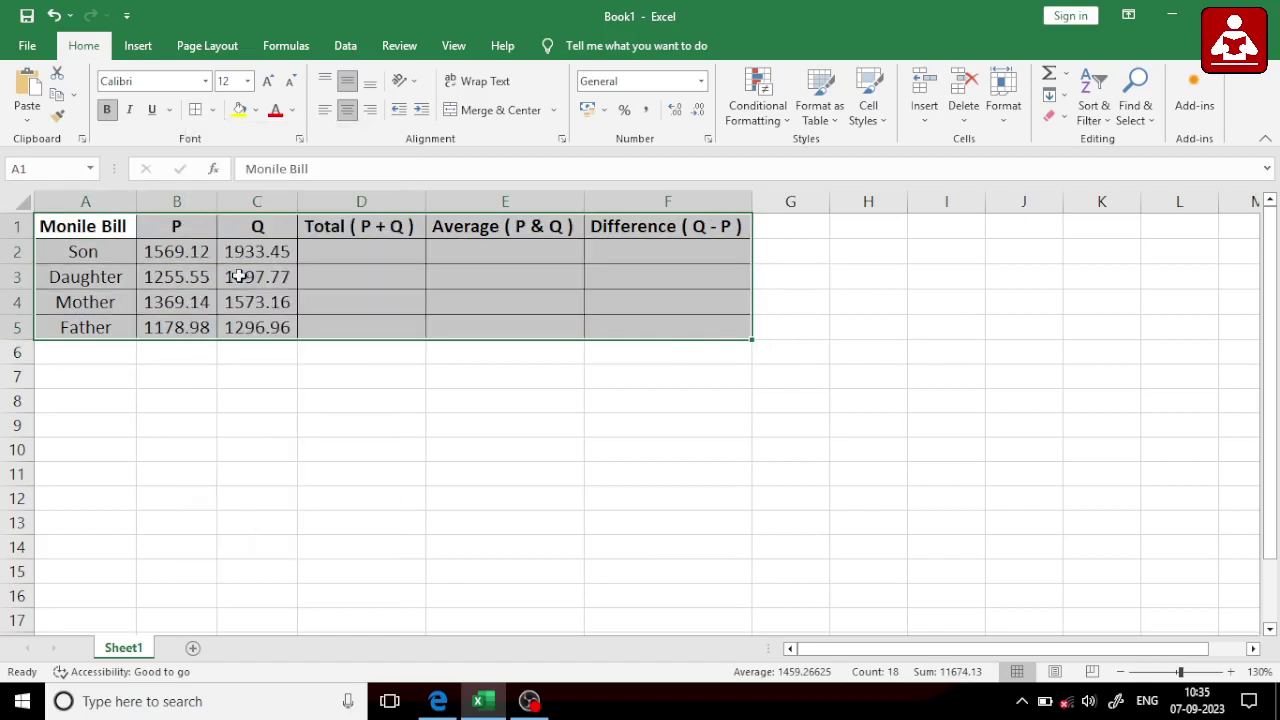
left_click(337, 381)
key("alt+Tab")
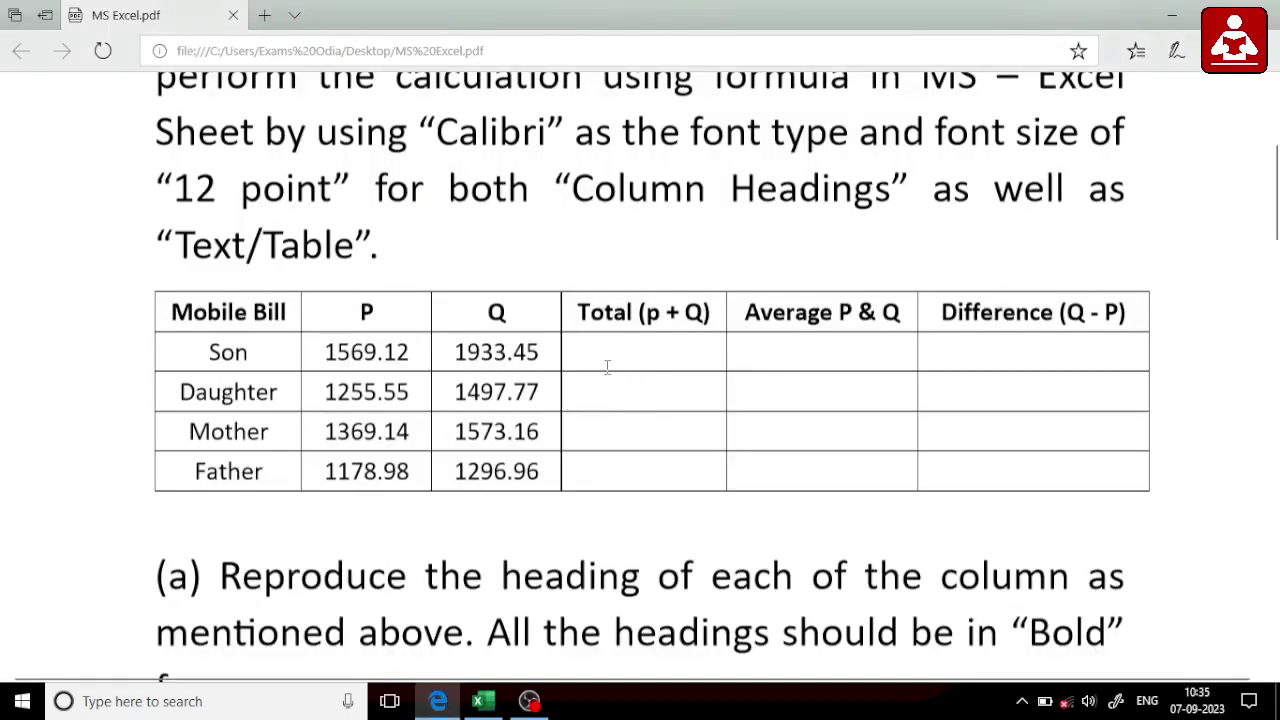
key("alt+Tab")
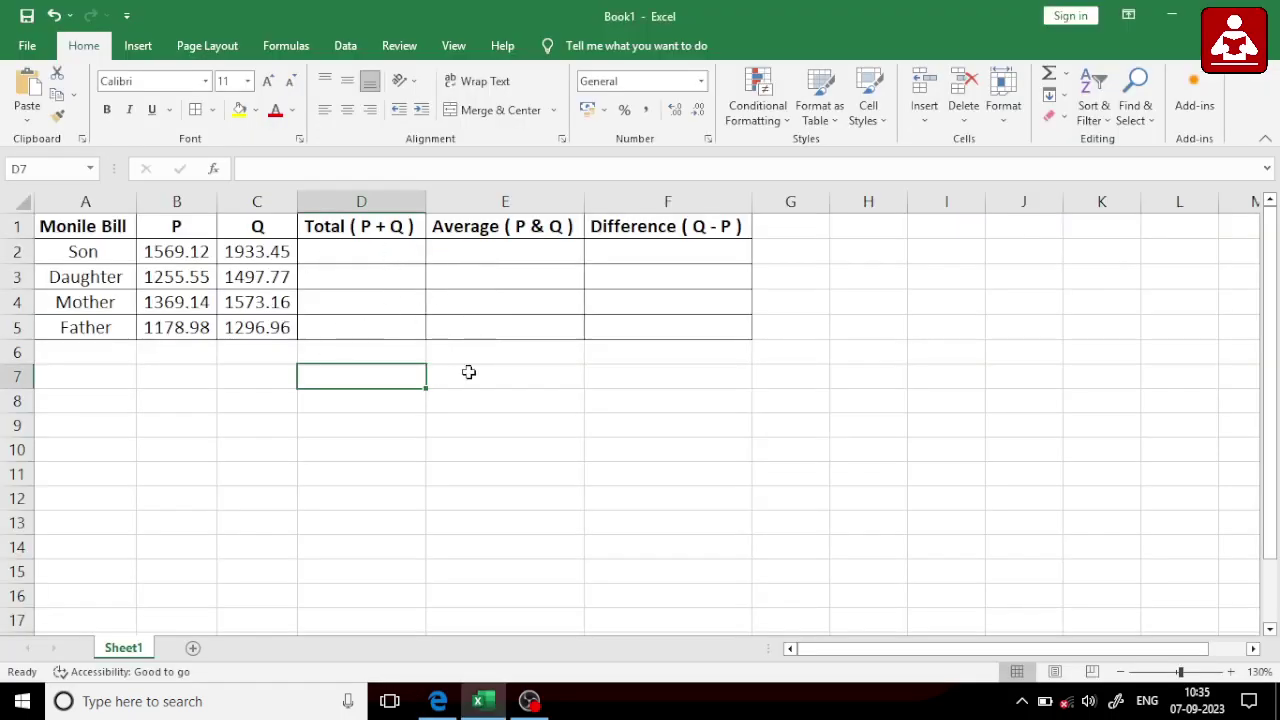
left_click(469, 372)
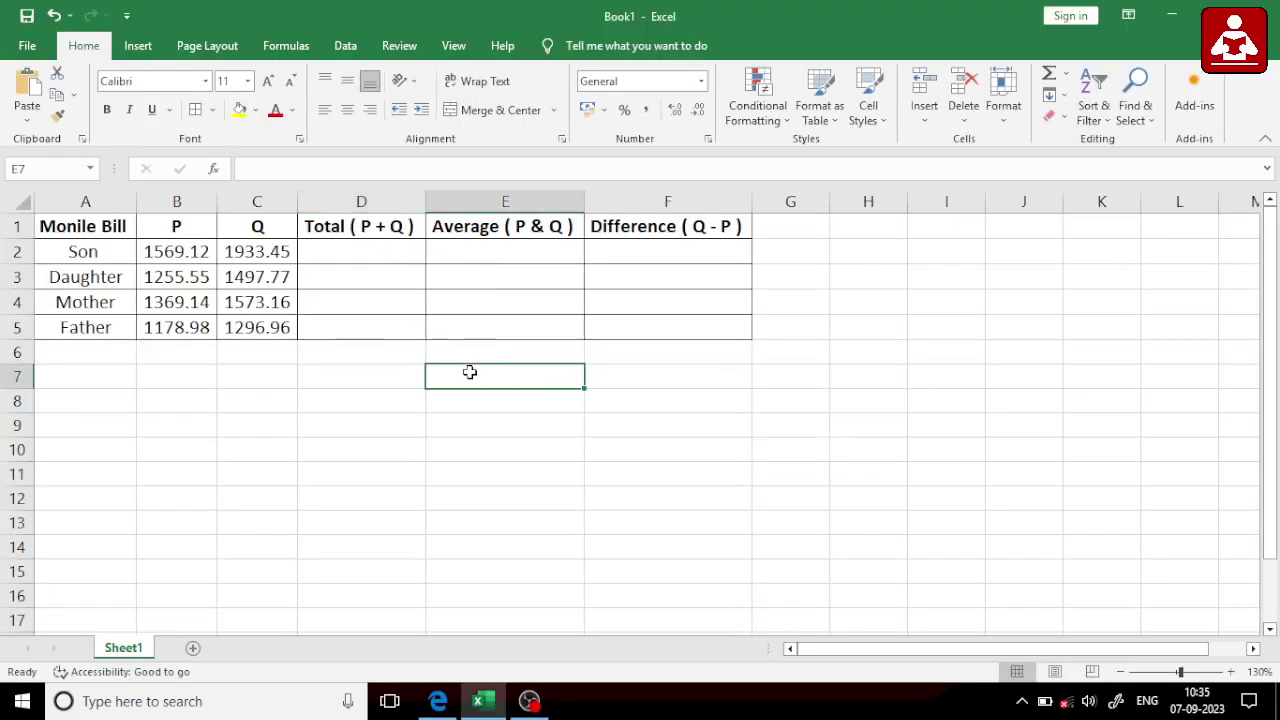
- Check the headings Mobile Bill, P, Q, Total, Average and Difference against the task PDF
key("alt+Tab")
scroll(275, 363, "down", 5)
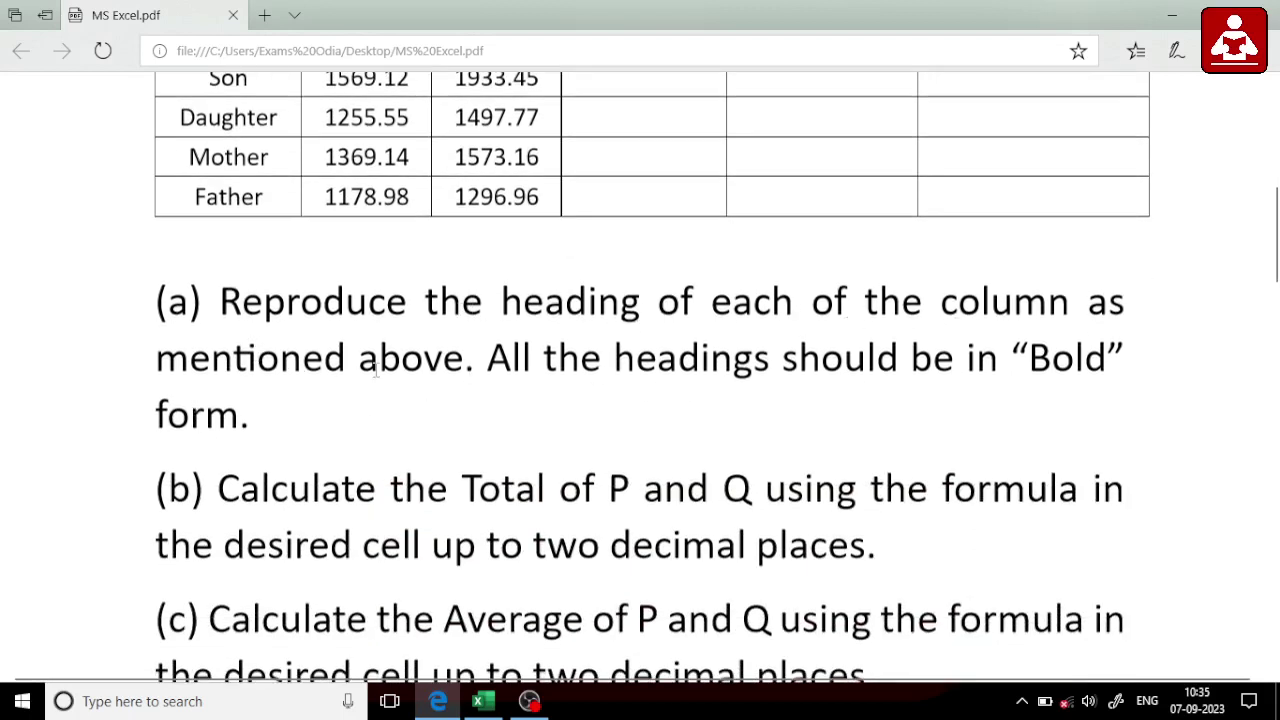
scroll(484, 360, "up", 1)
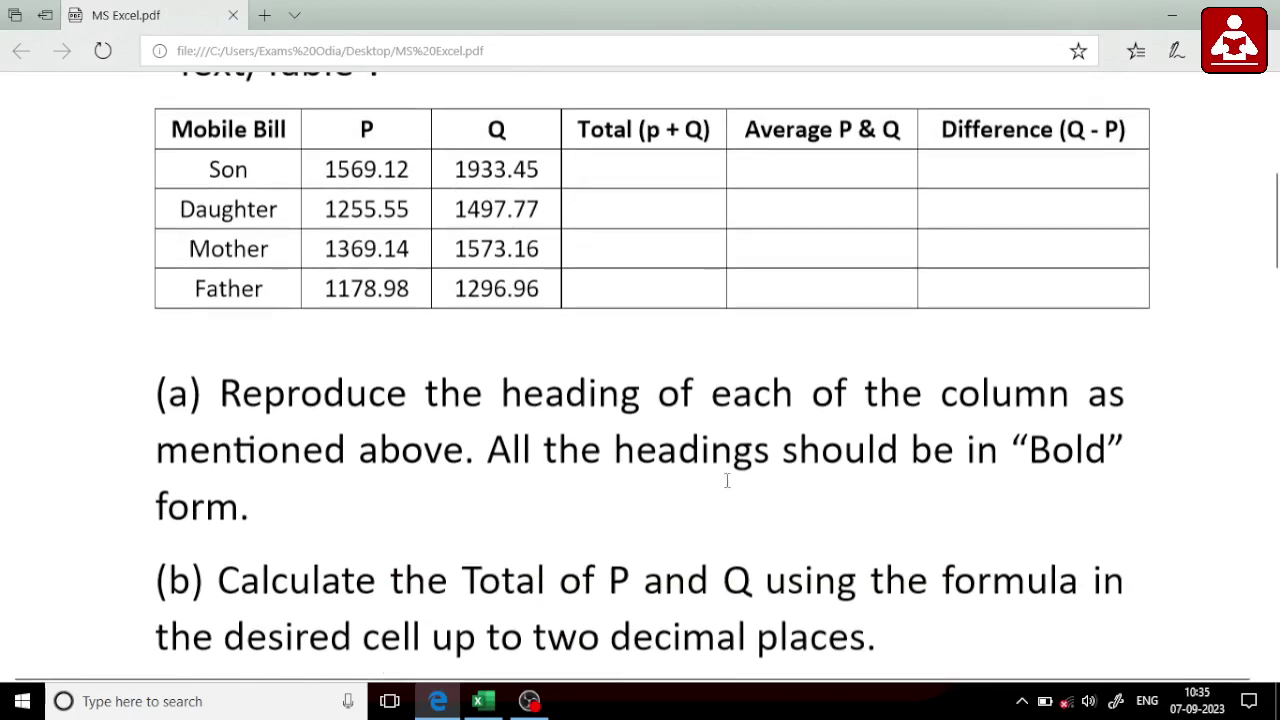
key("alt+Tab")
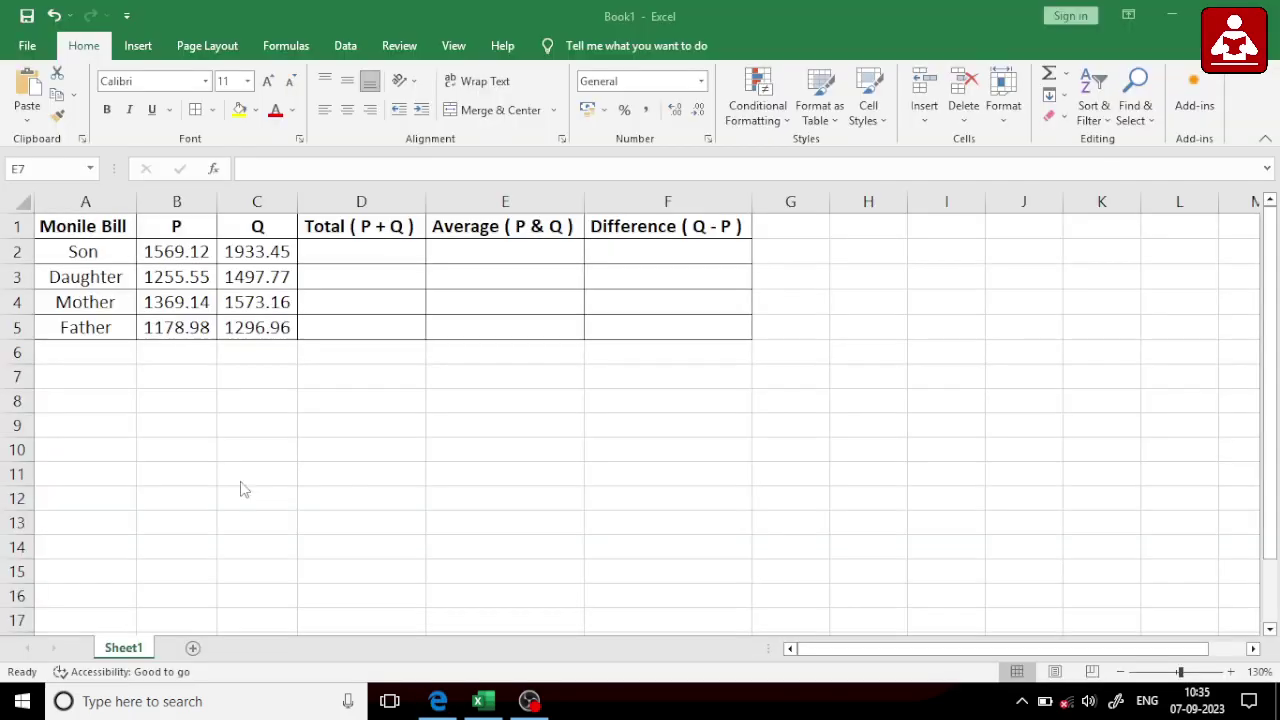
left_click(84, 227)
left_click(186, 227)
left_click(257, 227)
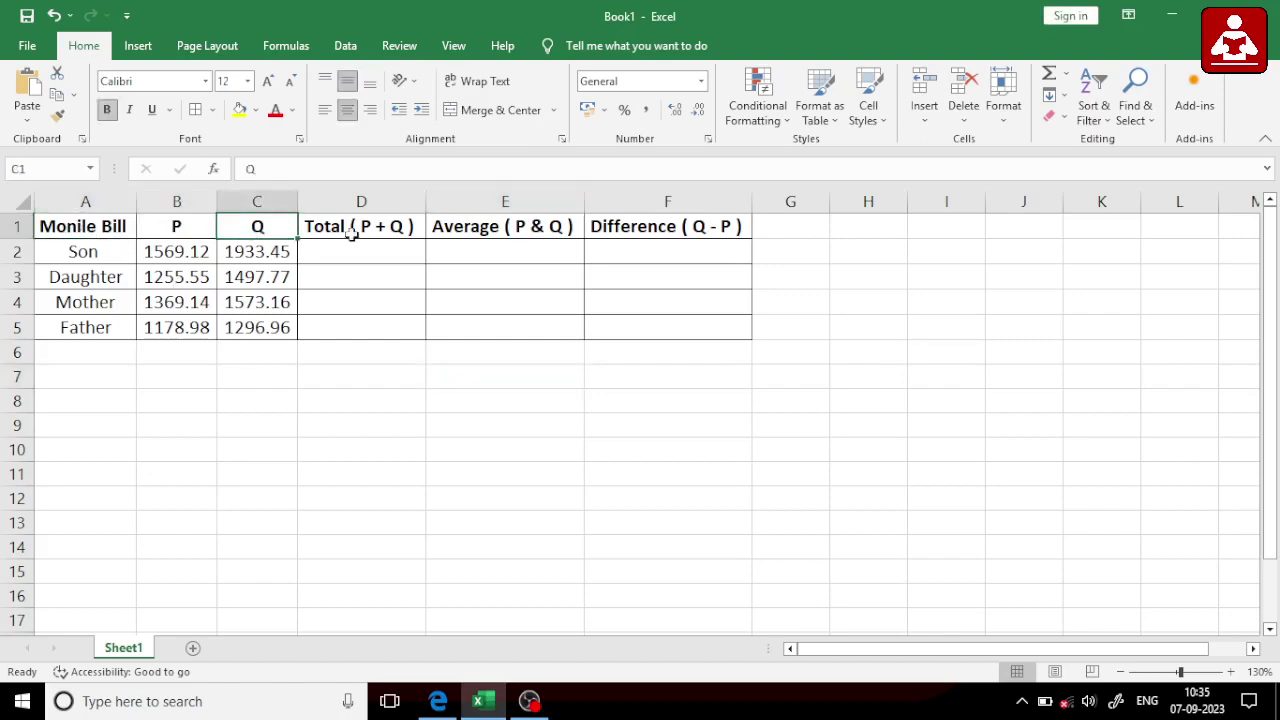
left_click(355, 227)
left_click(460, 228)
left_click(651, 232)
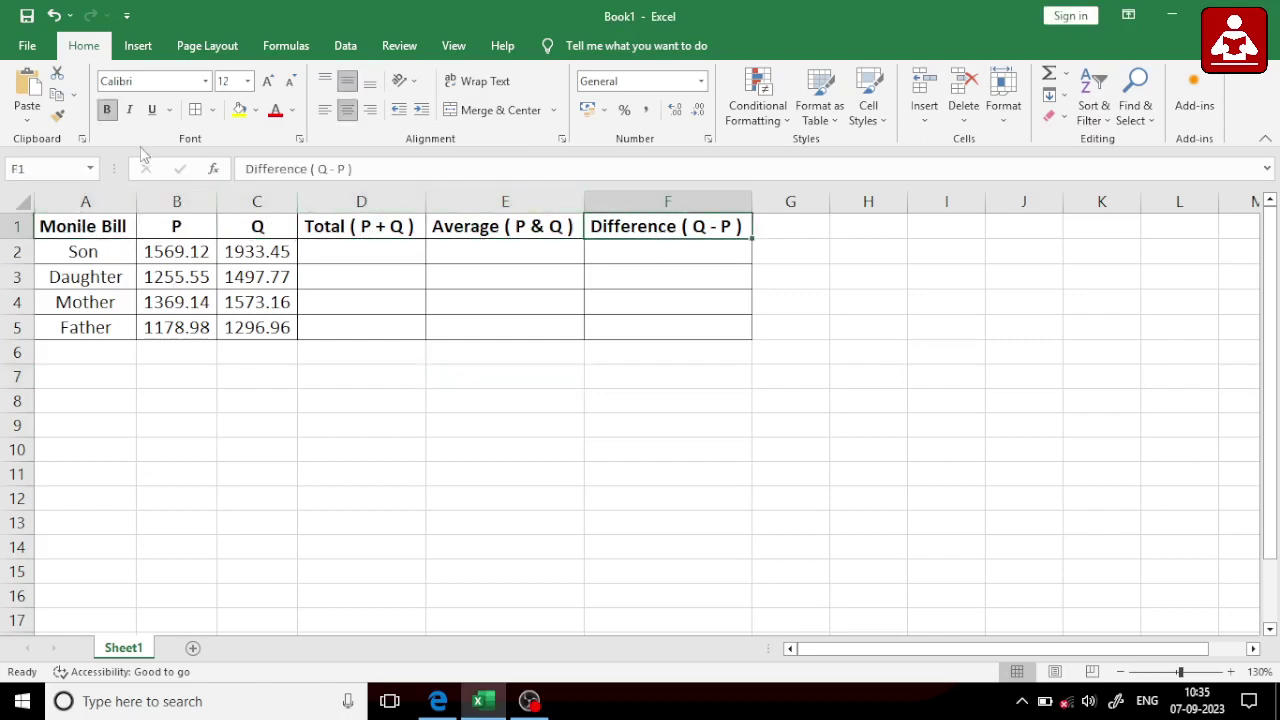
- Read the next calculation tasks in the PDF before starting the formulas
key("alt+Tab")
scroll(274, 385, "down", 3)
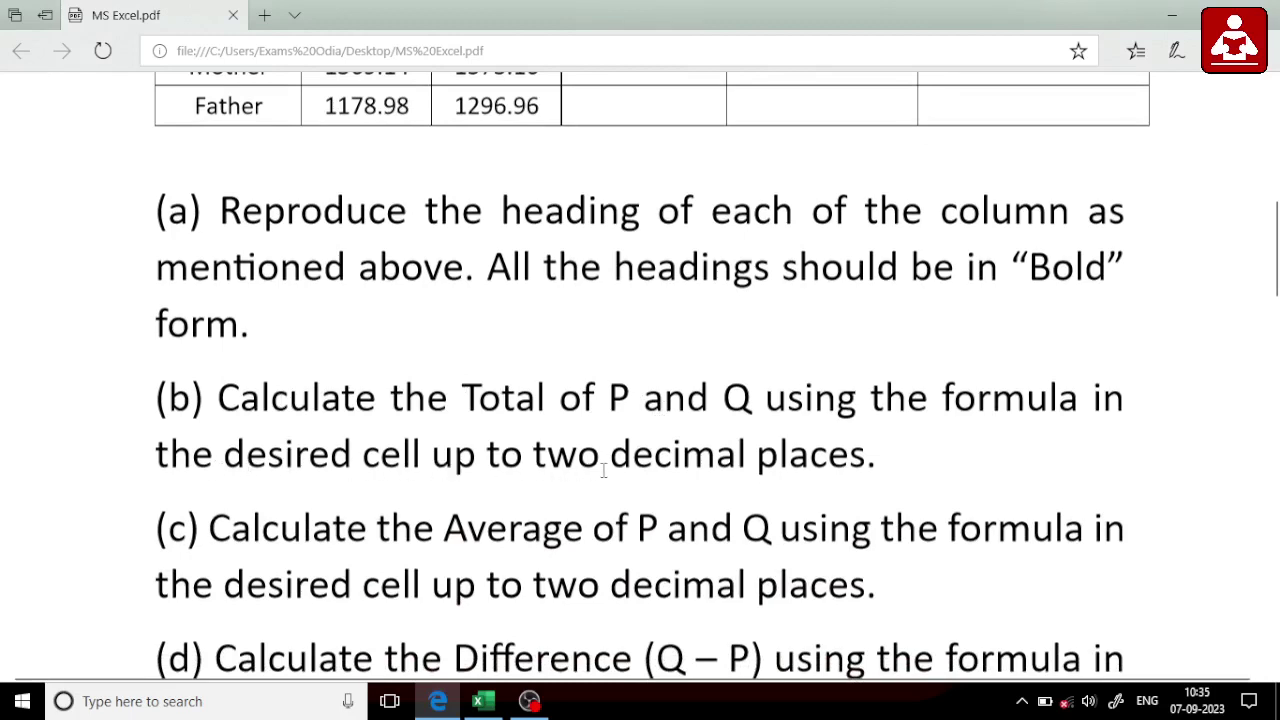
key("alt+Tab")
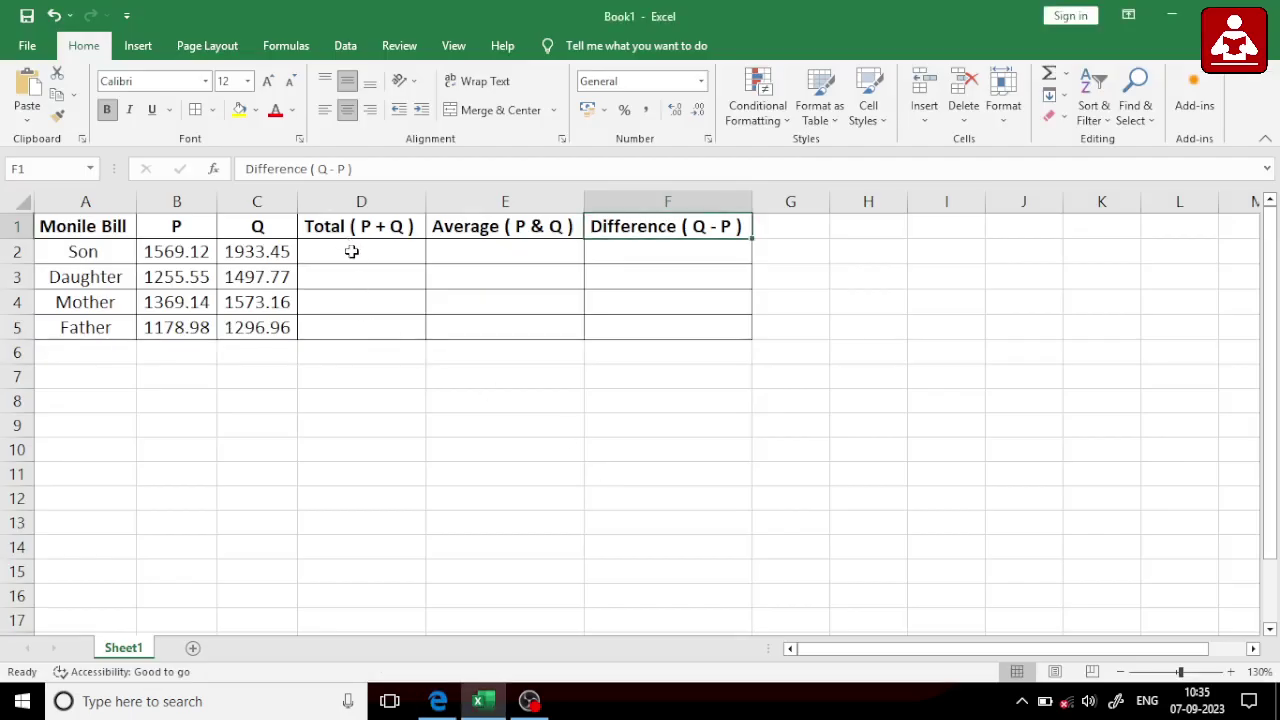
- Enter the Total formula =B2+C2 in D2
double_click(351, 251)
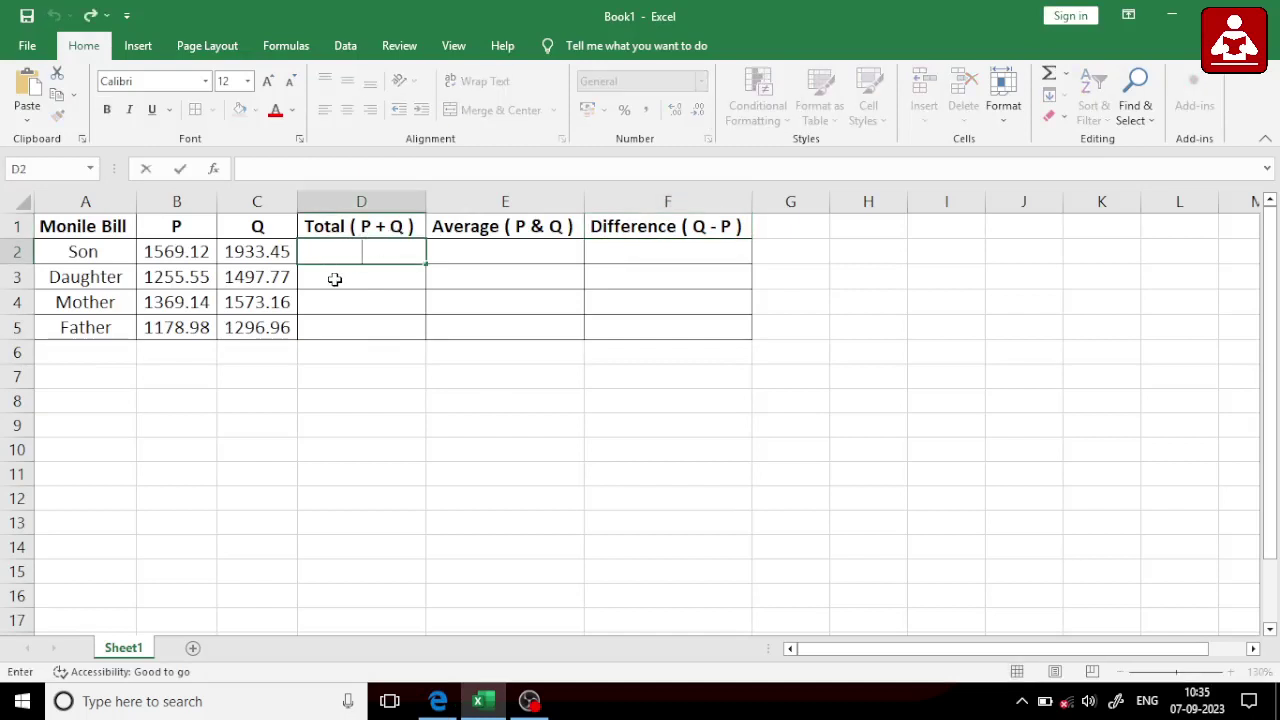
left_click(334, 277)
left_click(353, 302)
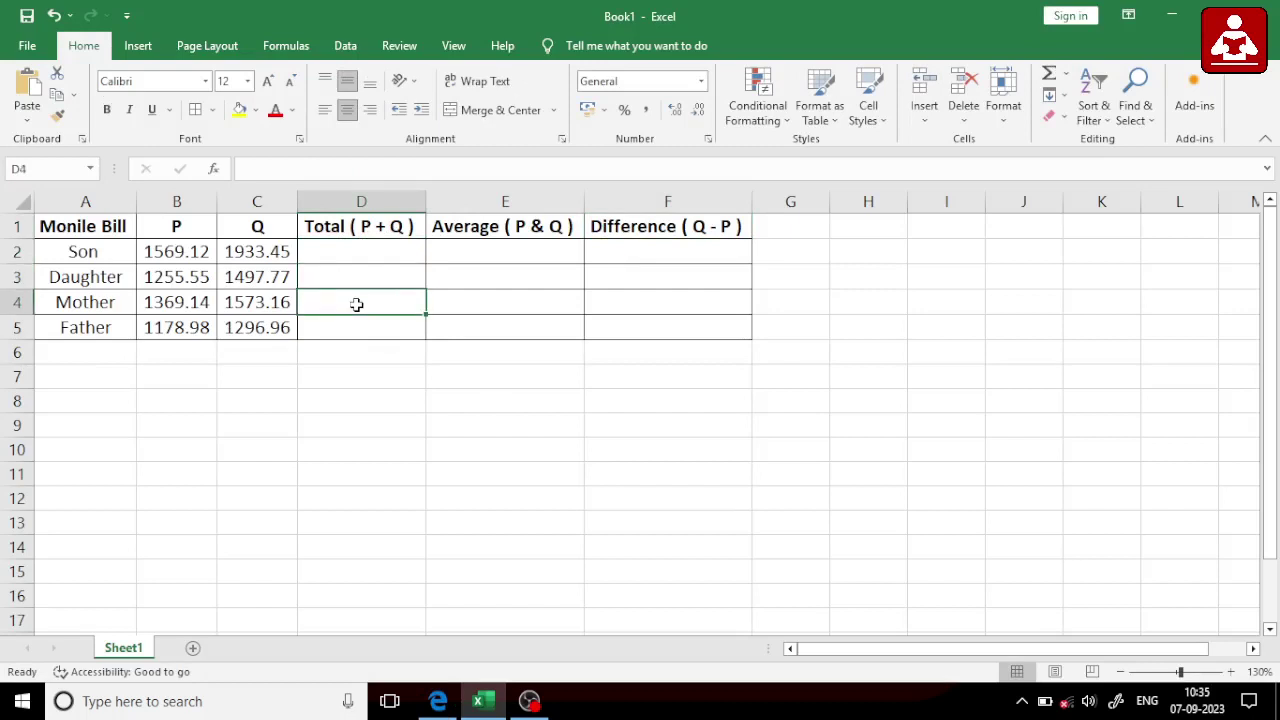
left_click(355, 328)
double_click(363, 252)
type("=")
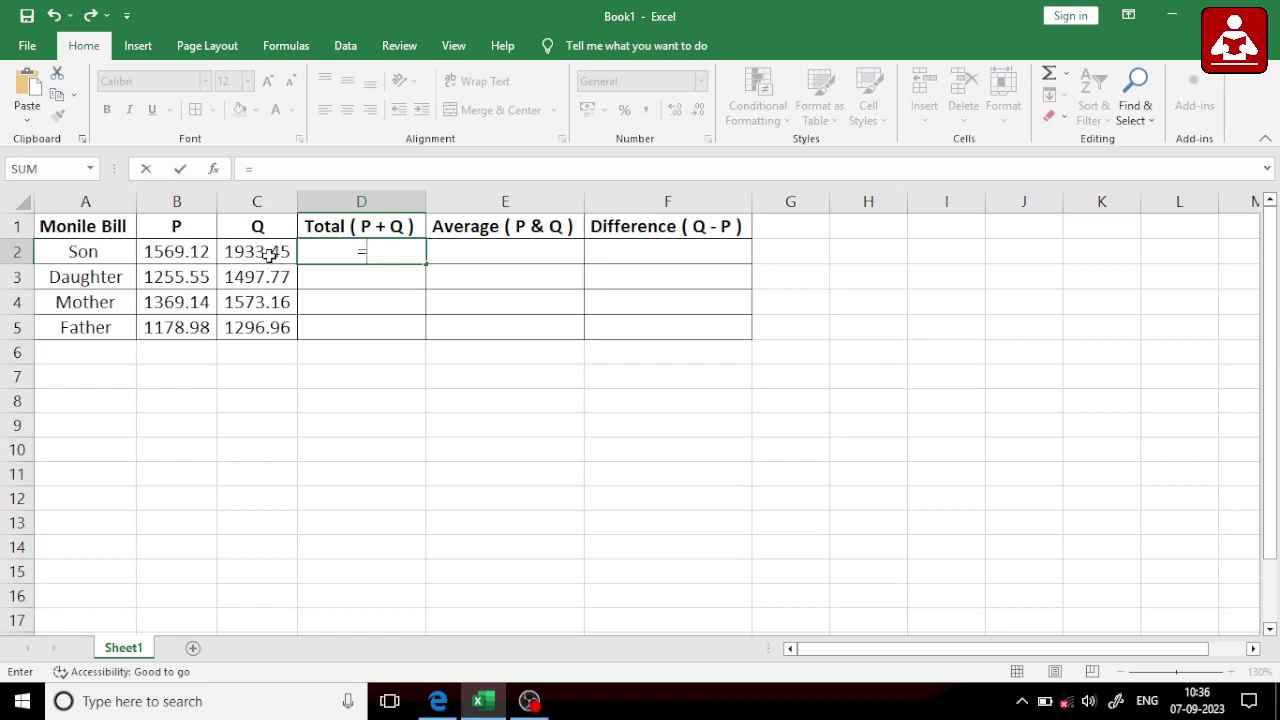
left_click(196, 253)
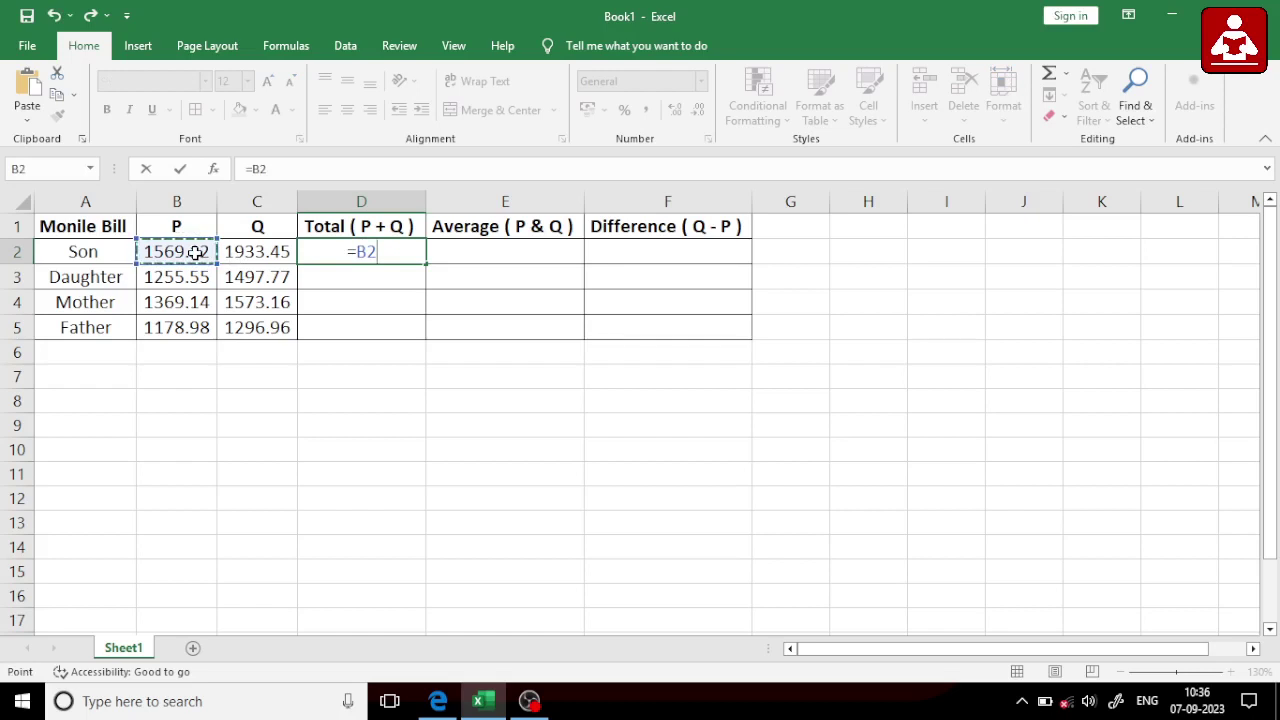
type("+")
left_click(244, 253)
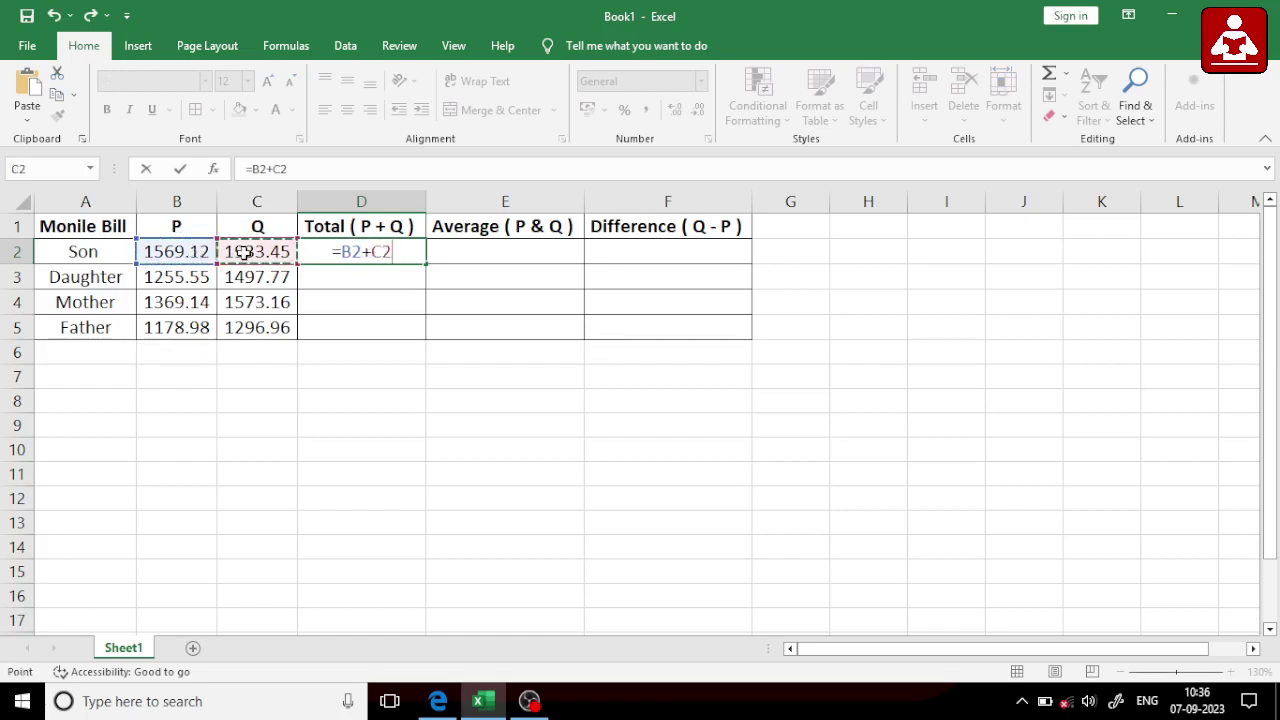
key("Return")
- Fill the Total formula down to D5, giving 3502.57, 2753.32, 2942.3 and 2475.94
left_click(345, 253)
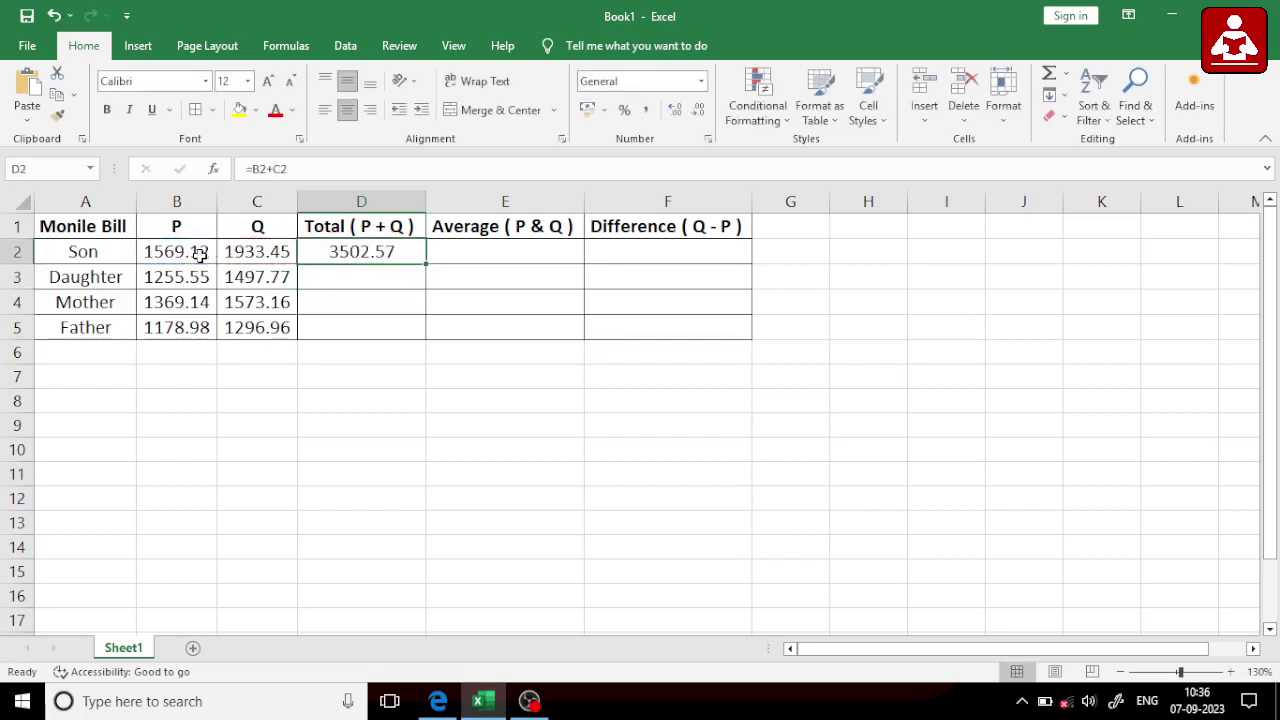
left_click(376, 275)
left_click(374, 252)
left_click_drag(427, 265, 426, 335)
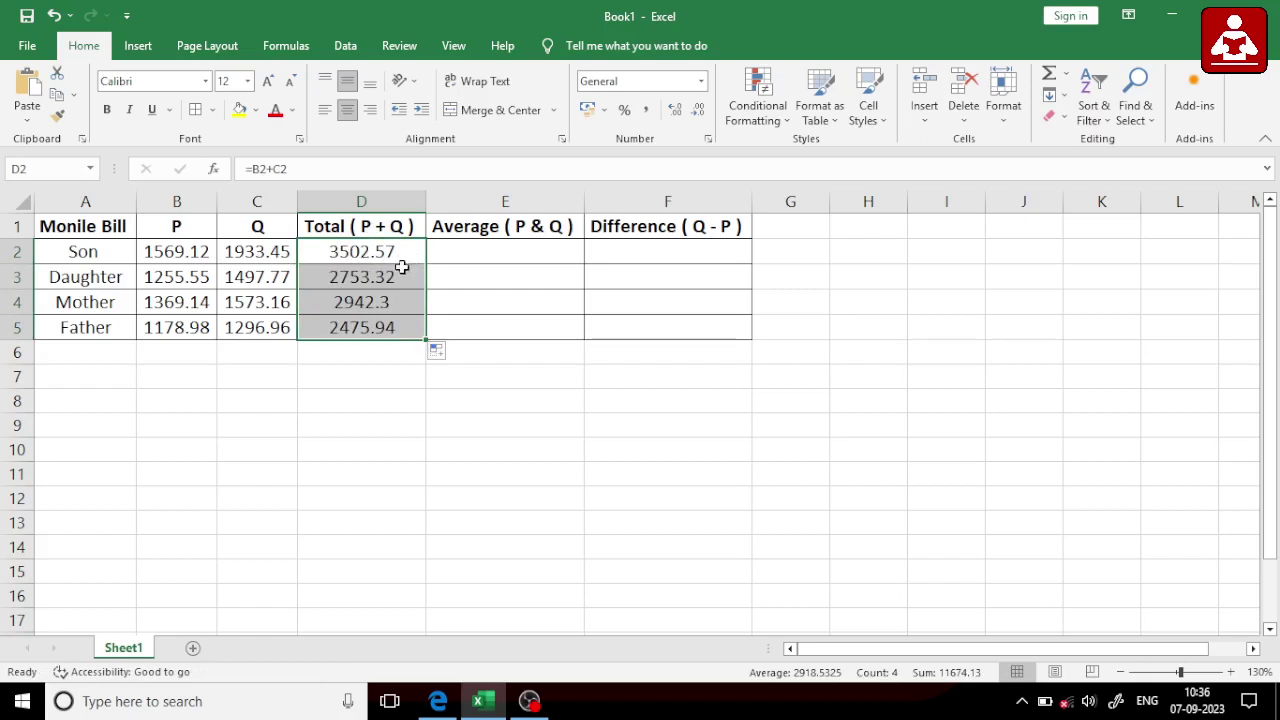
- Enter =AVERAGE(B2:C2) in E2 and fill it down to E5 (1751.285 to 1237.97)
left_click(474, 251)
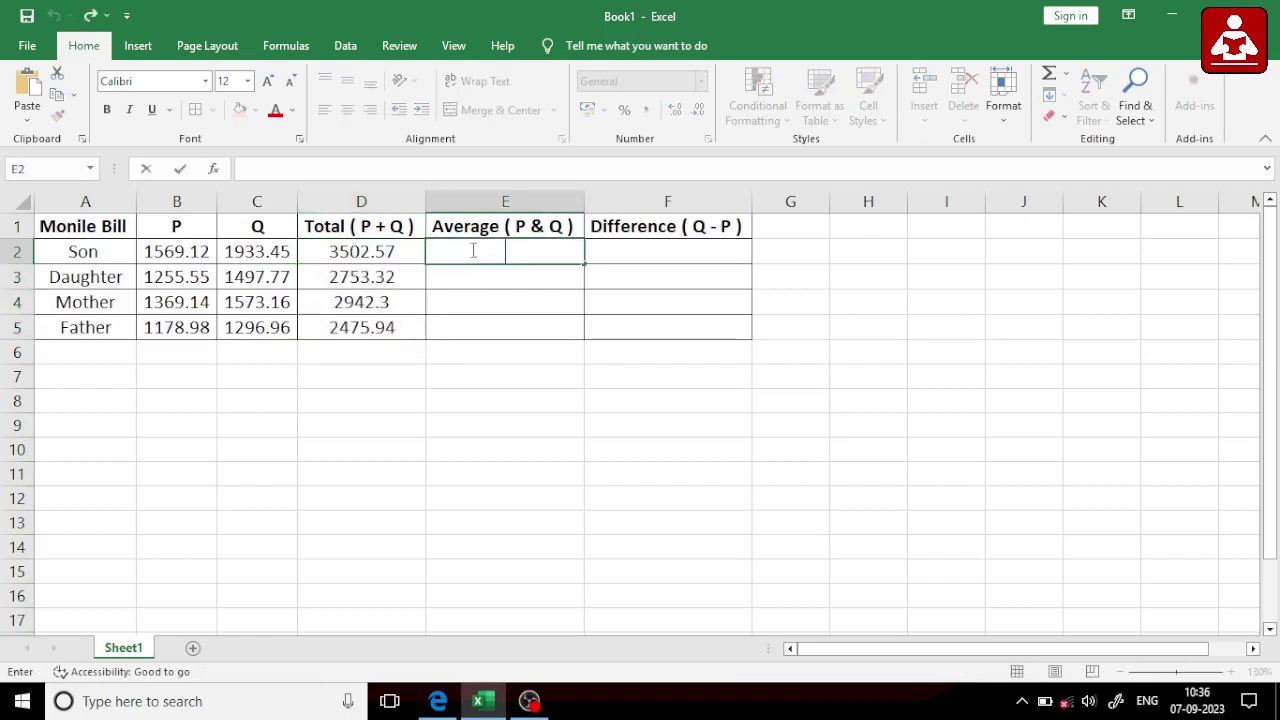
type("=")
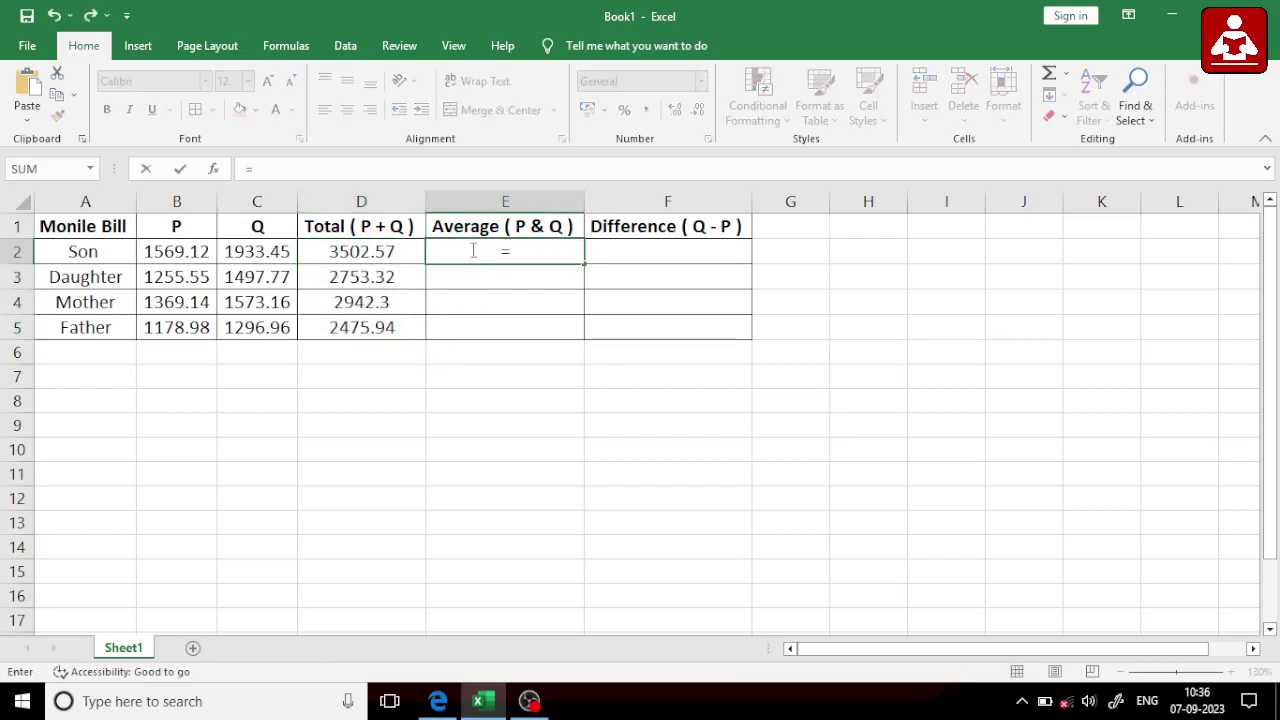
type("Av")
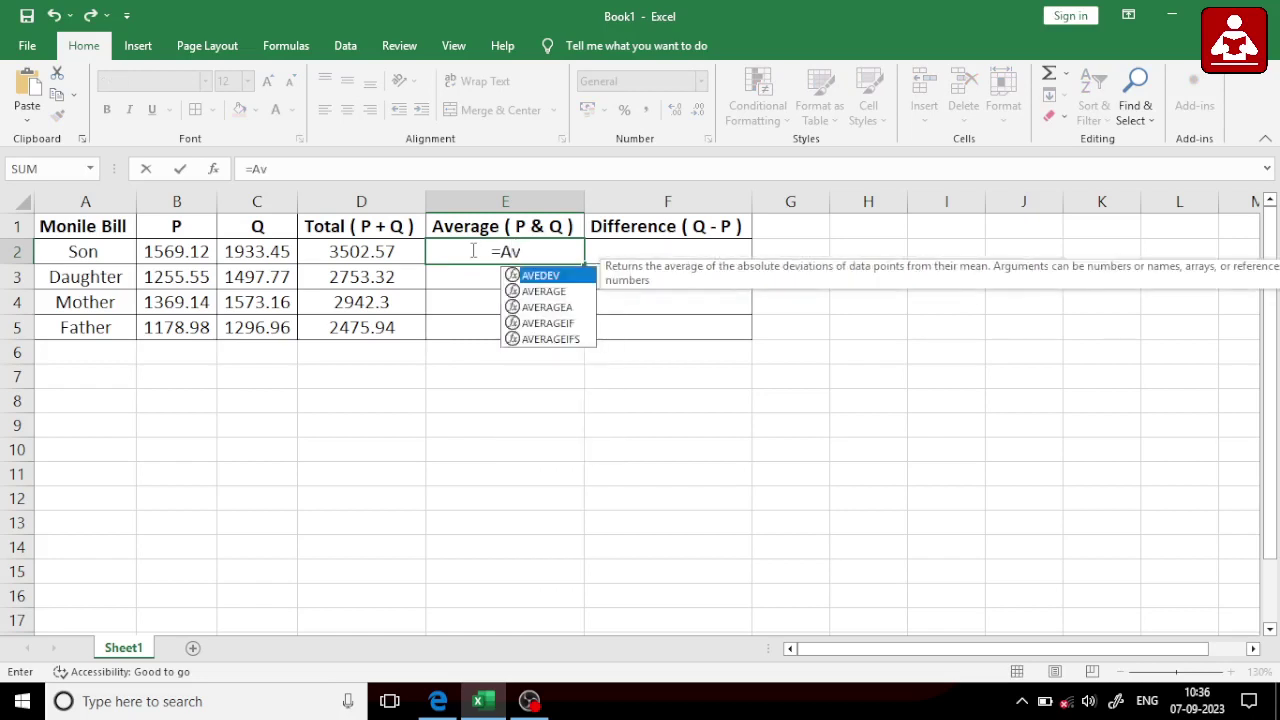
key("Down")
key("Tab")
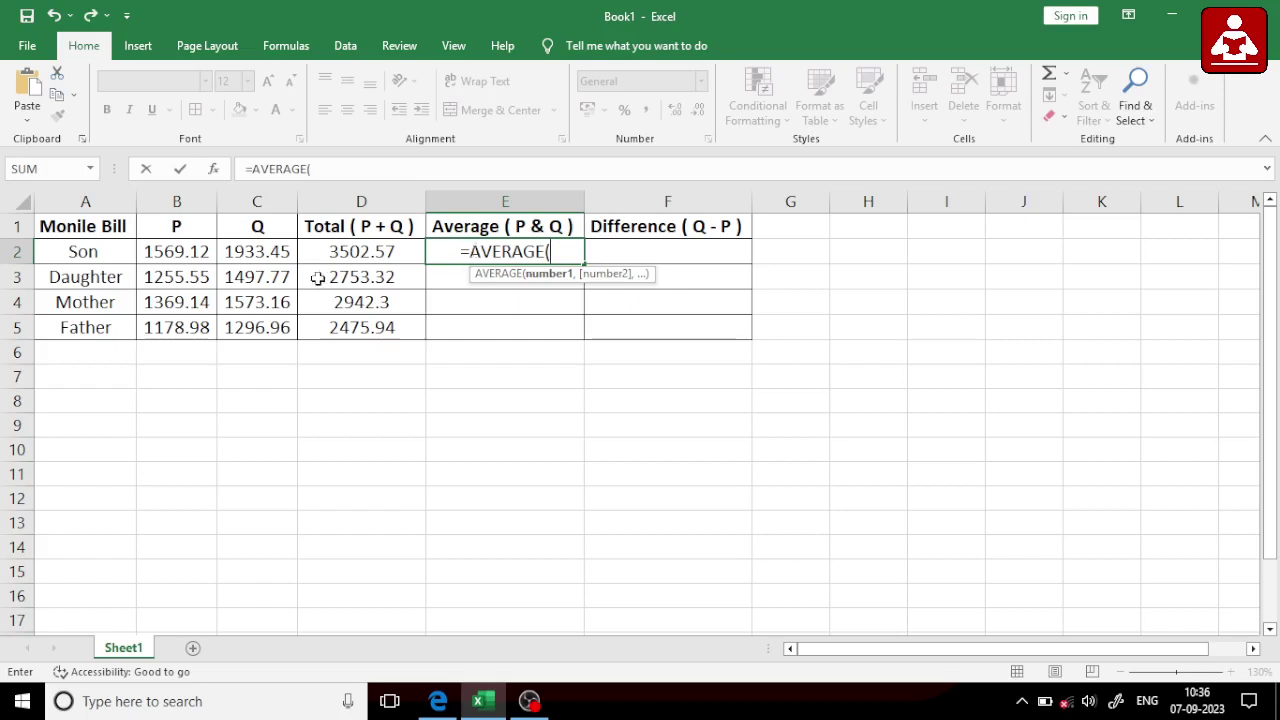
left_click(165, 252)
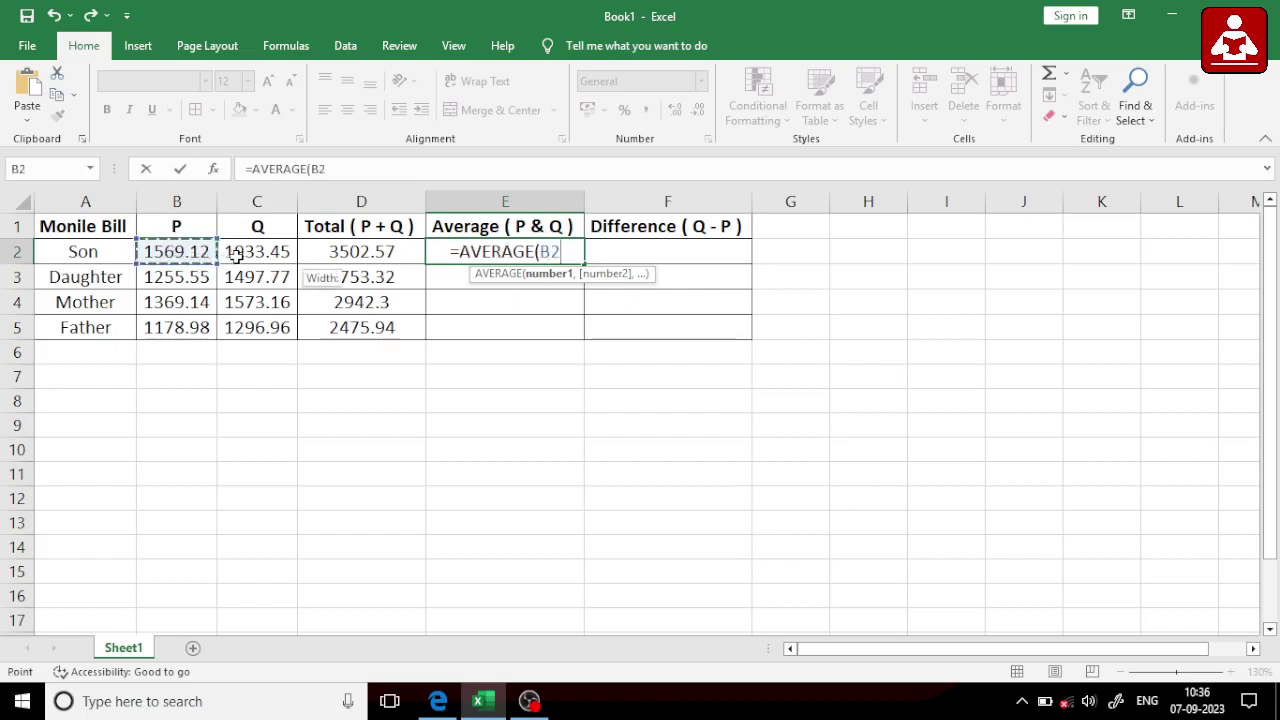
left_click_drag(165, 252, 258, 252)
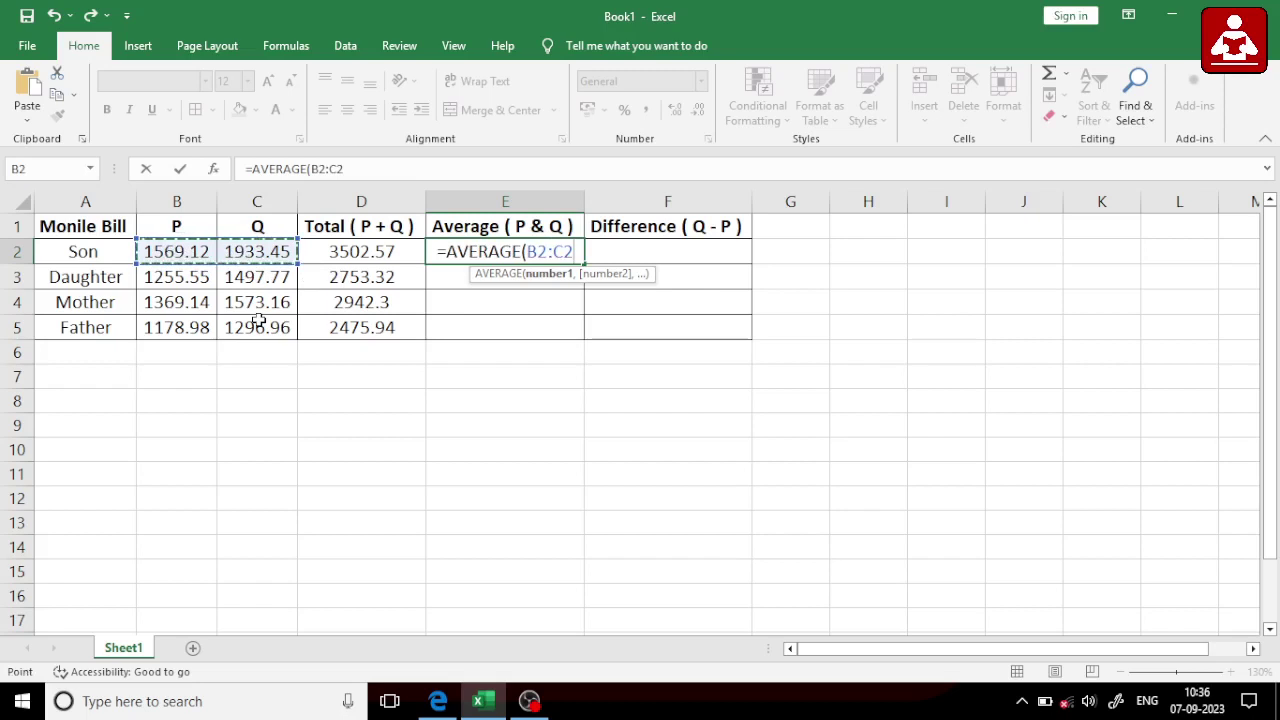
type(")")
key("ctrl+Return")
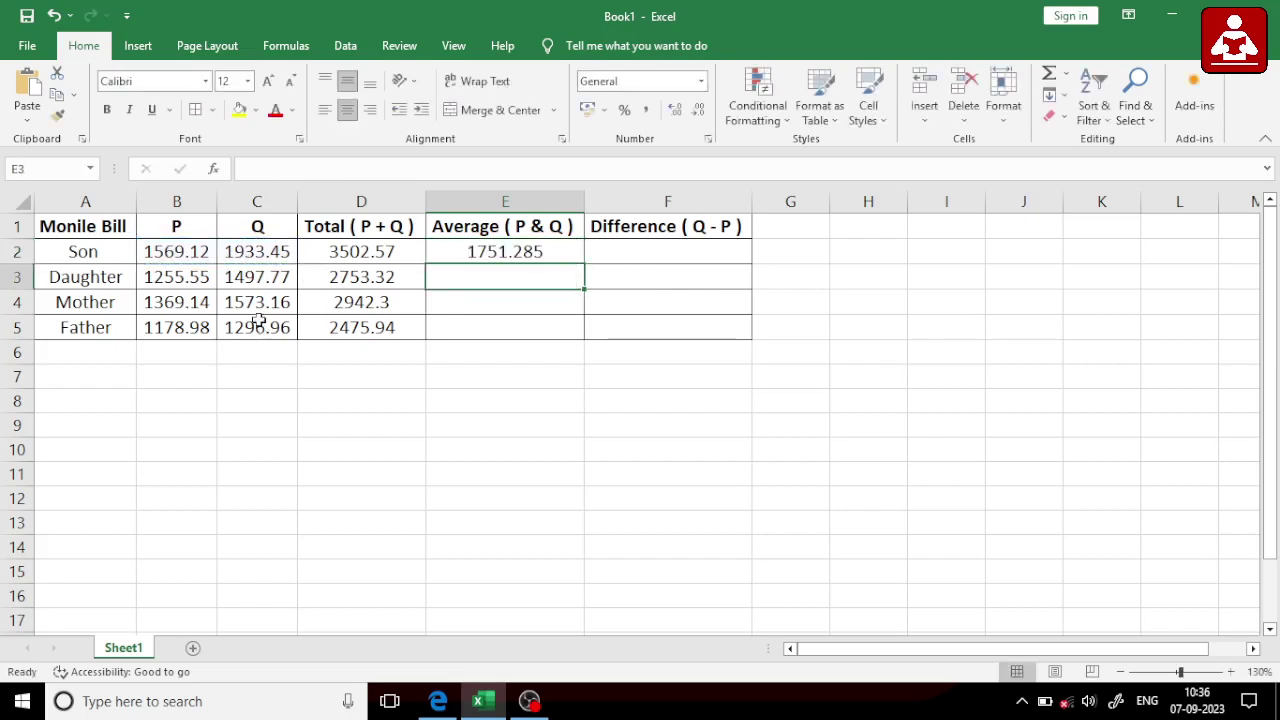
left_click(512, 250)
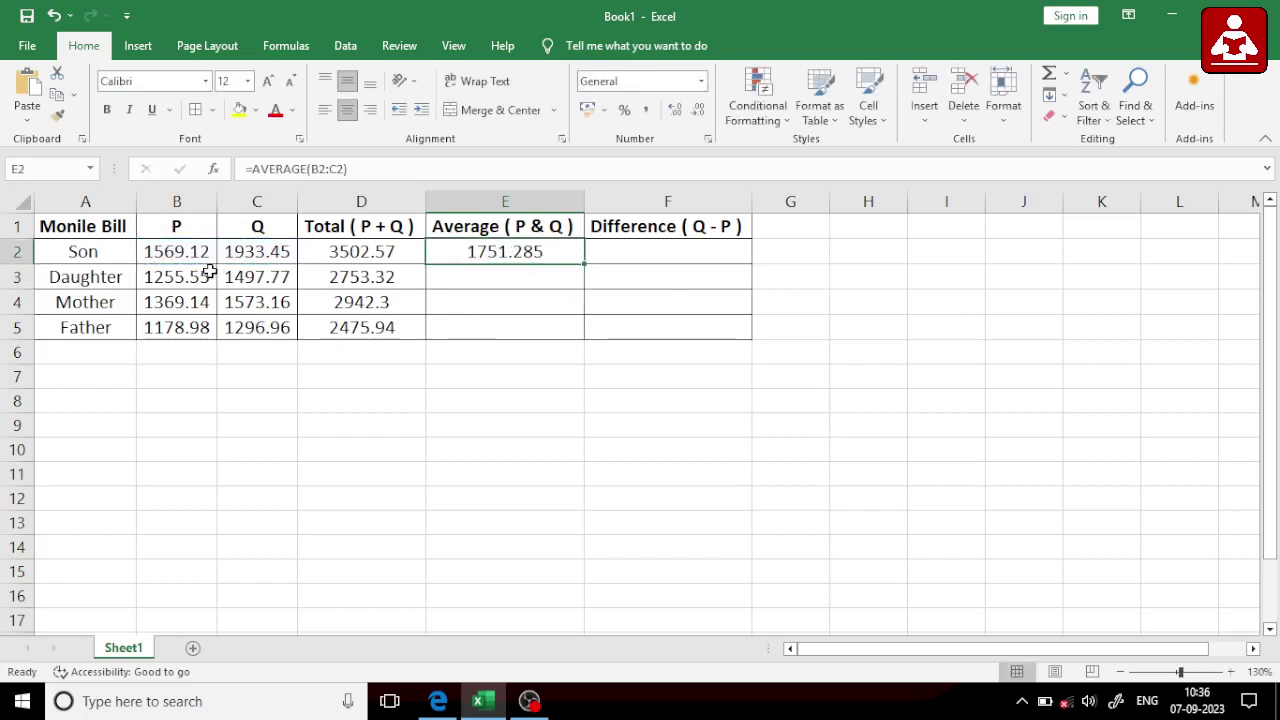
left_click_drag(588, 258, 586, 337)
- Enter the Difference formula =C2-B2 in F2
left_click(600, 254)
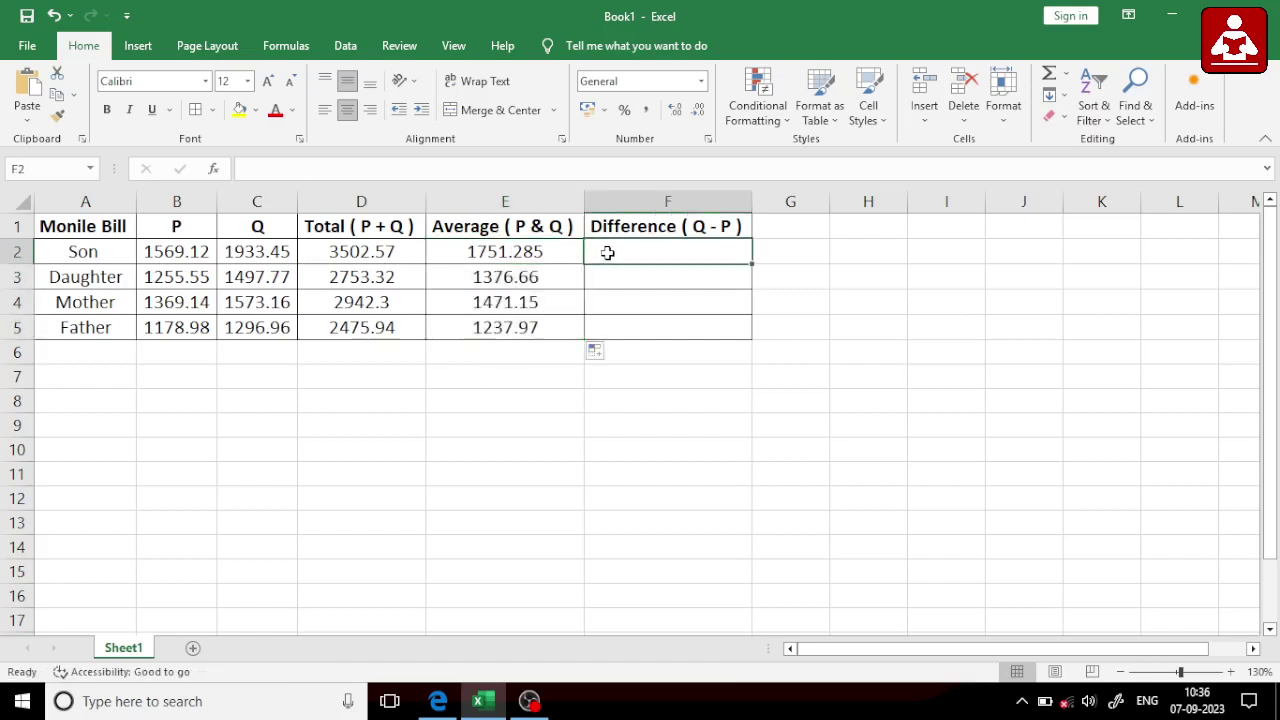
type("=")
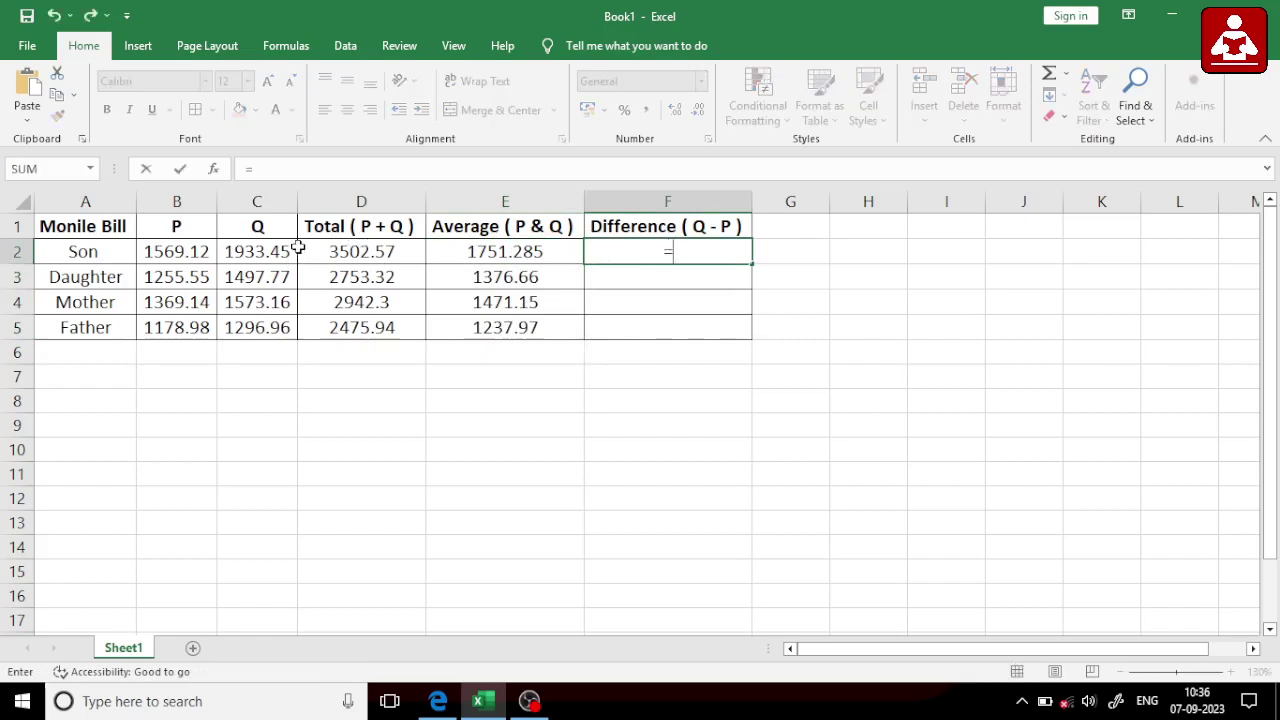
left_click(273, 252)
type("-")
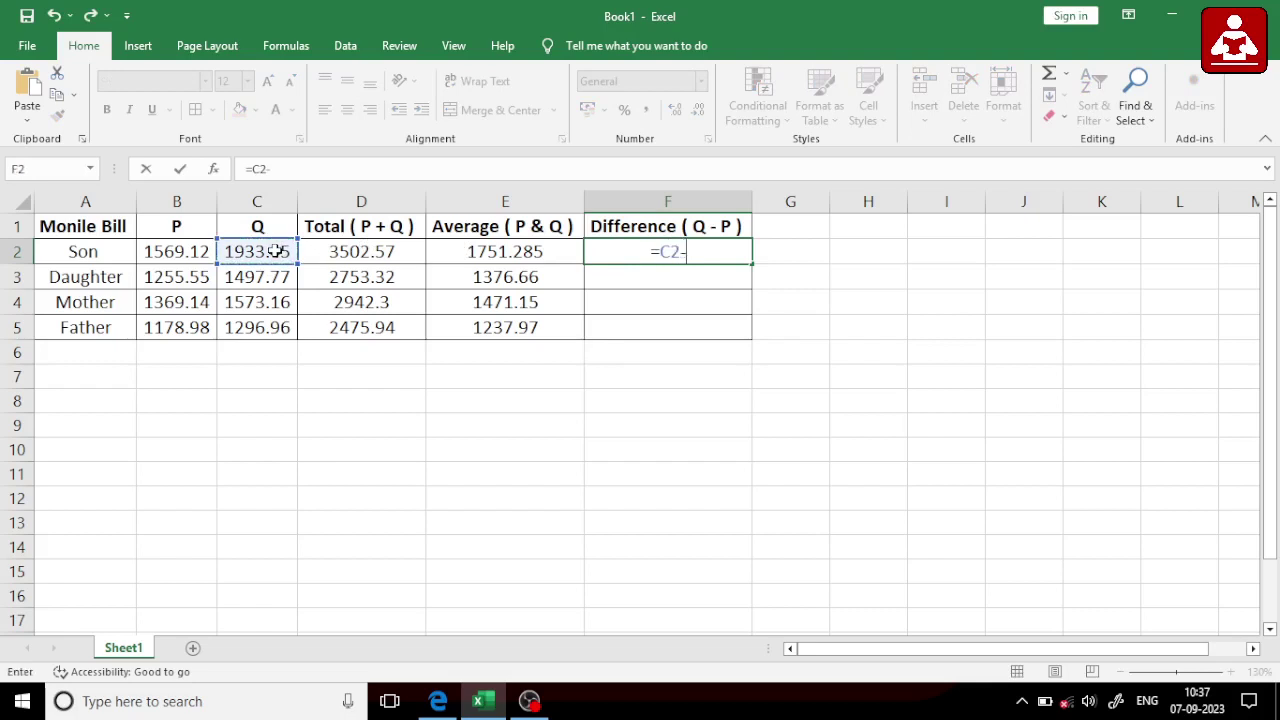
left_click(182, 255)
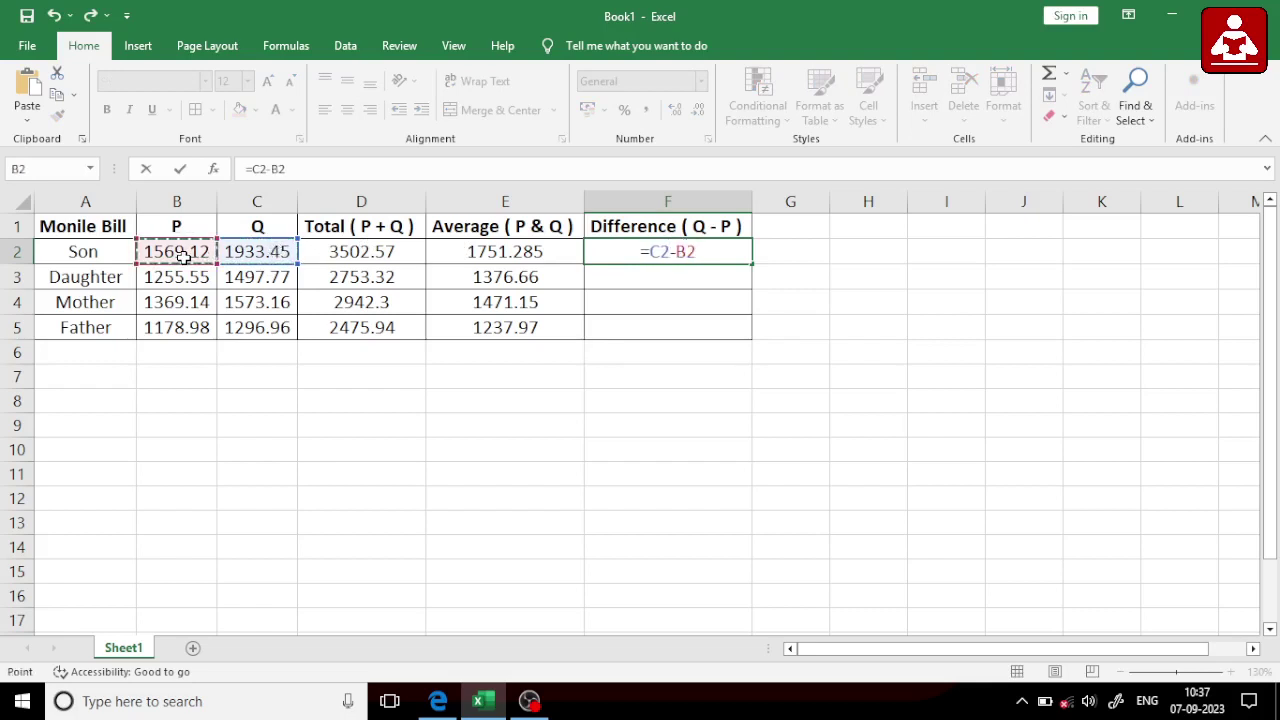
key("Return")
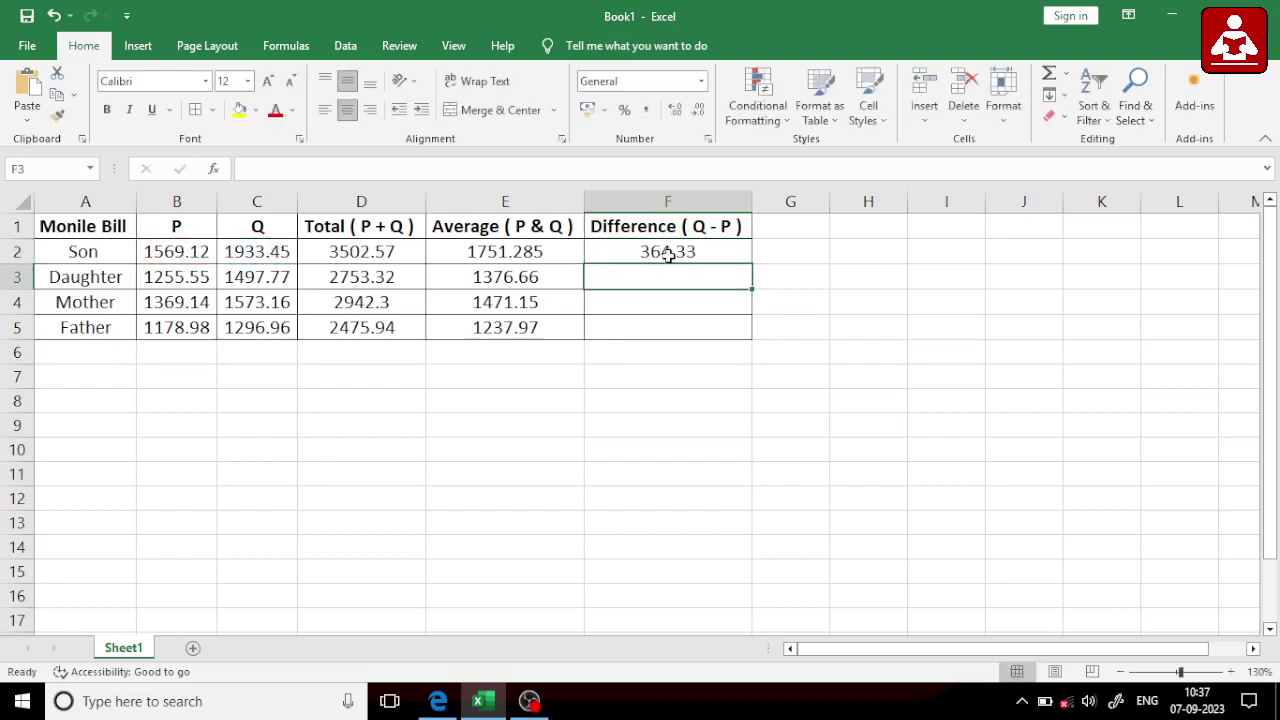
- Fill the difference down to F5 (364.33, 242.22, 204.02, 117.98) and bring up the task PDF
left_click(668, 252)
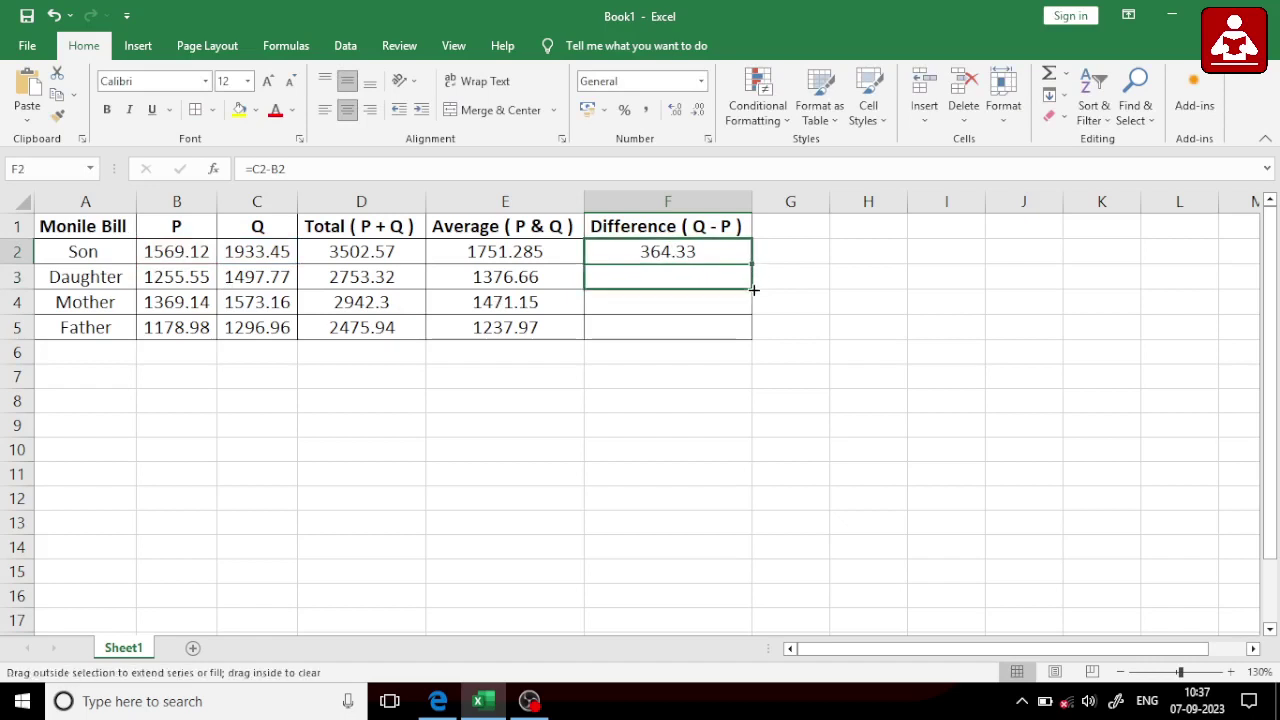
left_click_drag(755, 264, 755, 338)
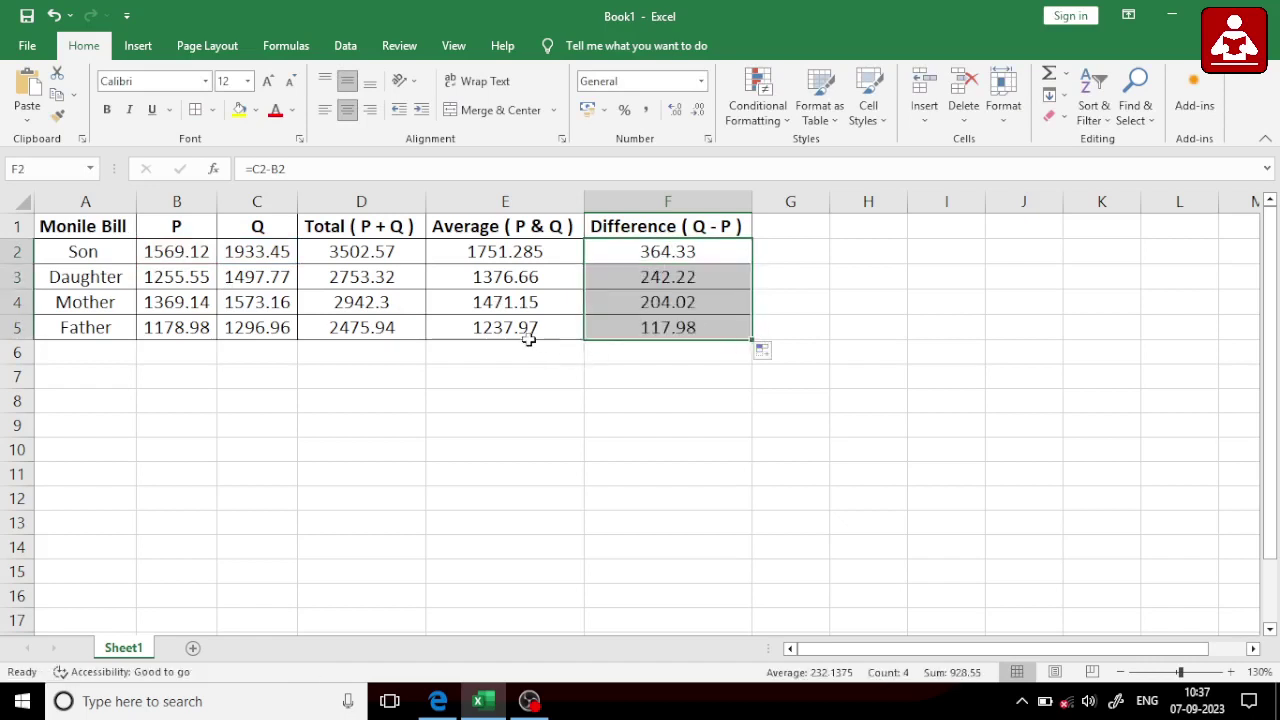
left_click(514, 378)
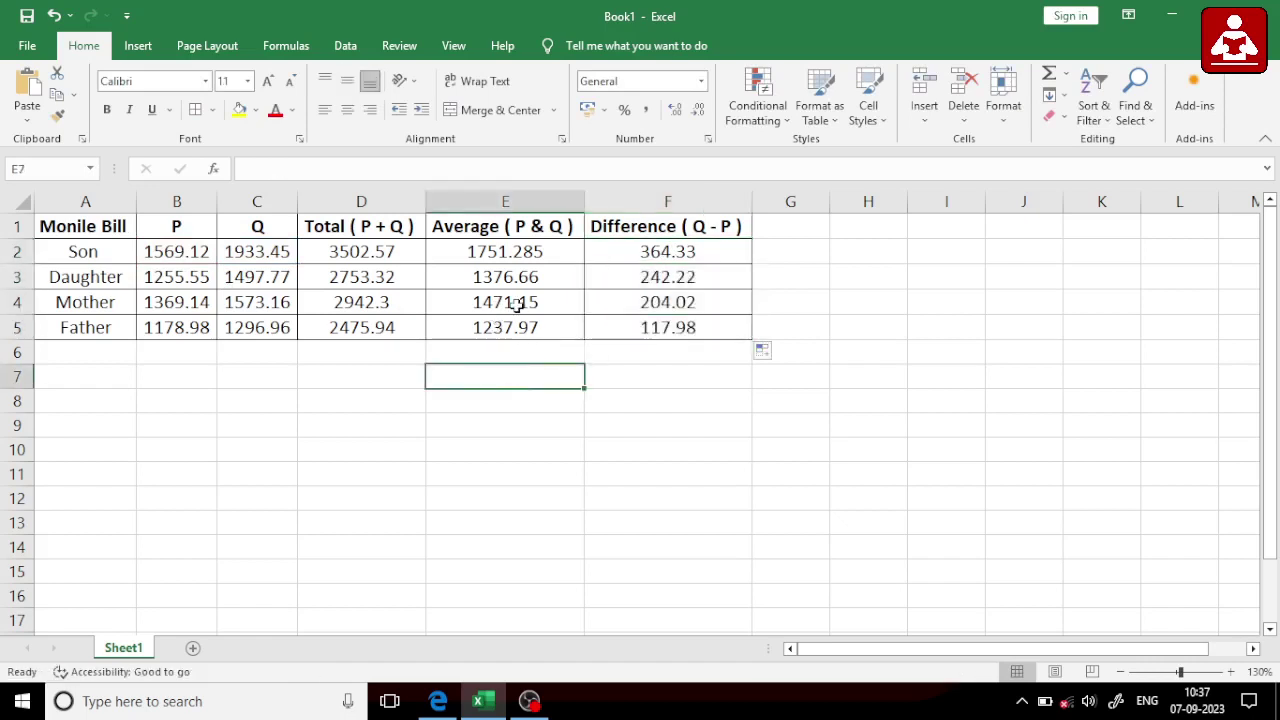
left_click(438, 701)
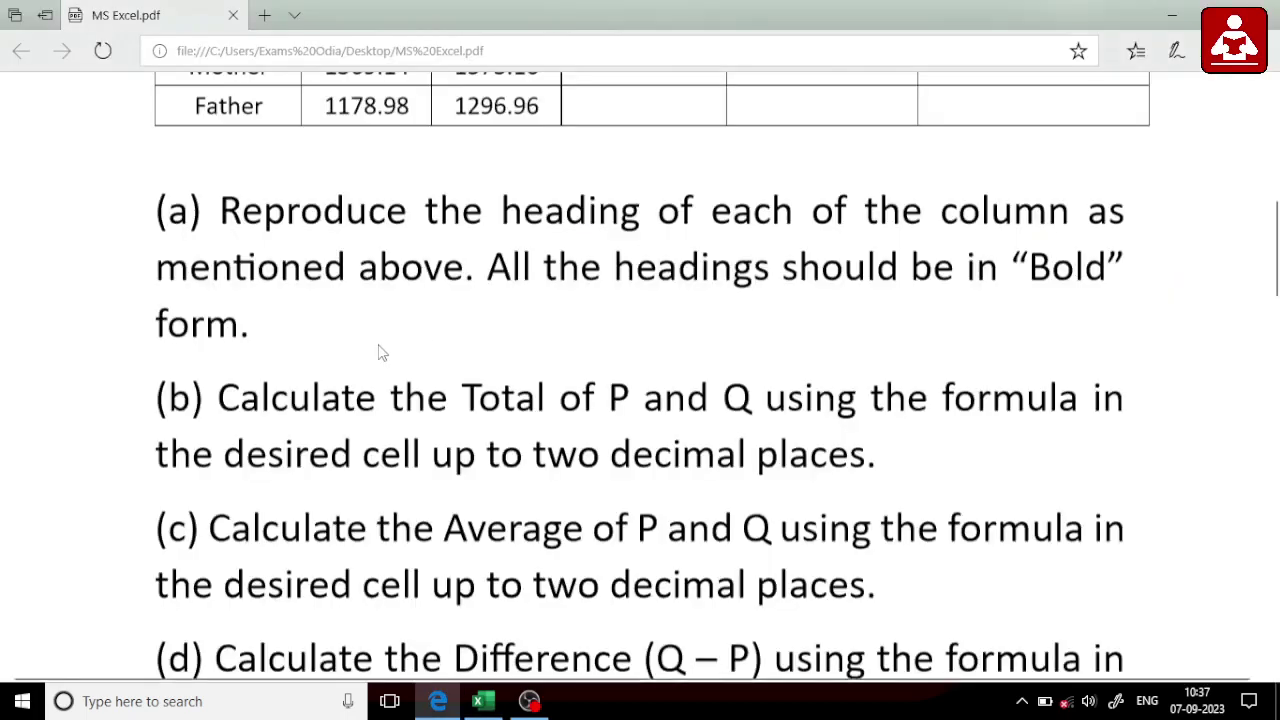
scroll(349, 368, "down", 2)
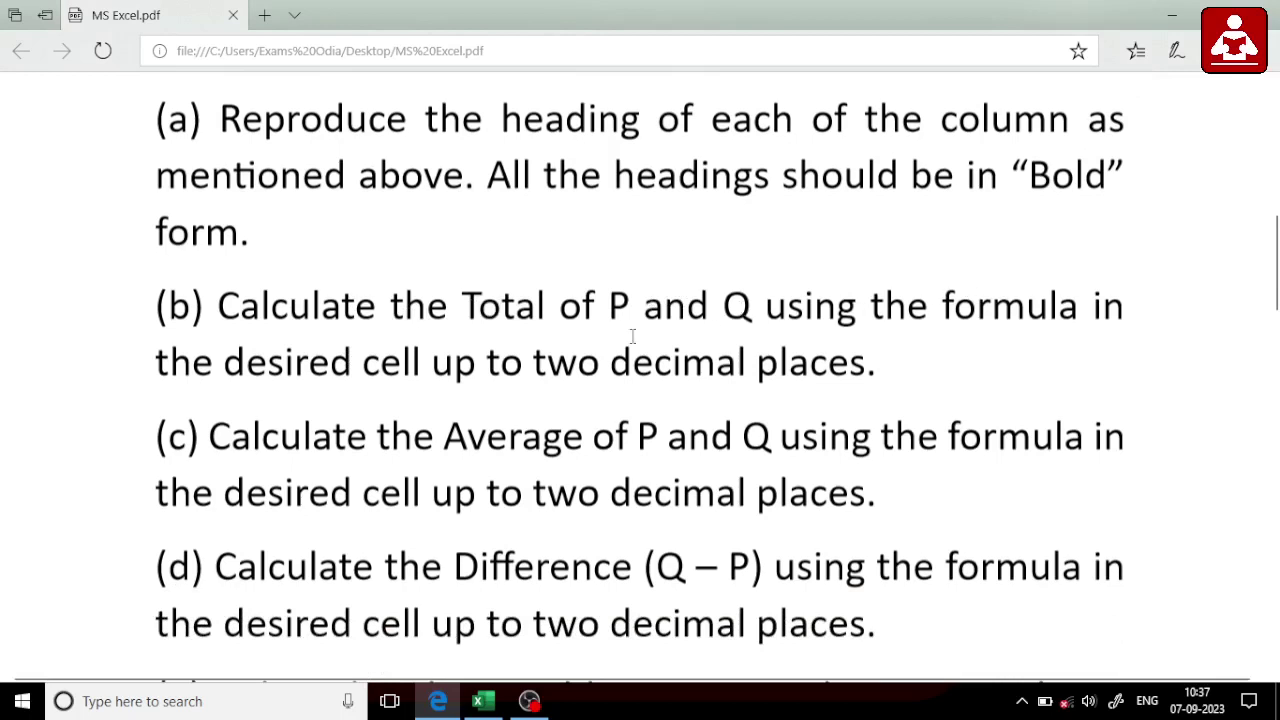
scroll(603, 362, "down", 4)
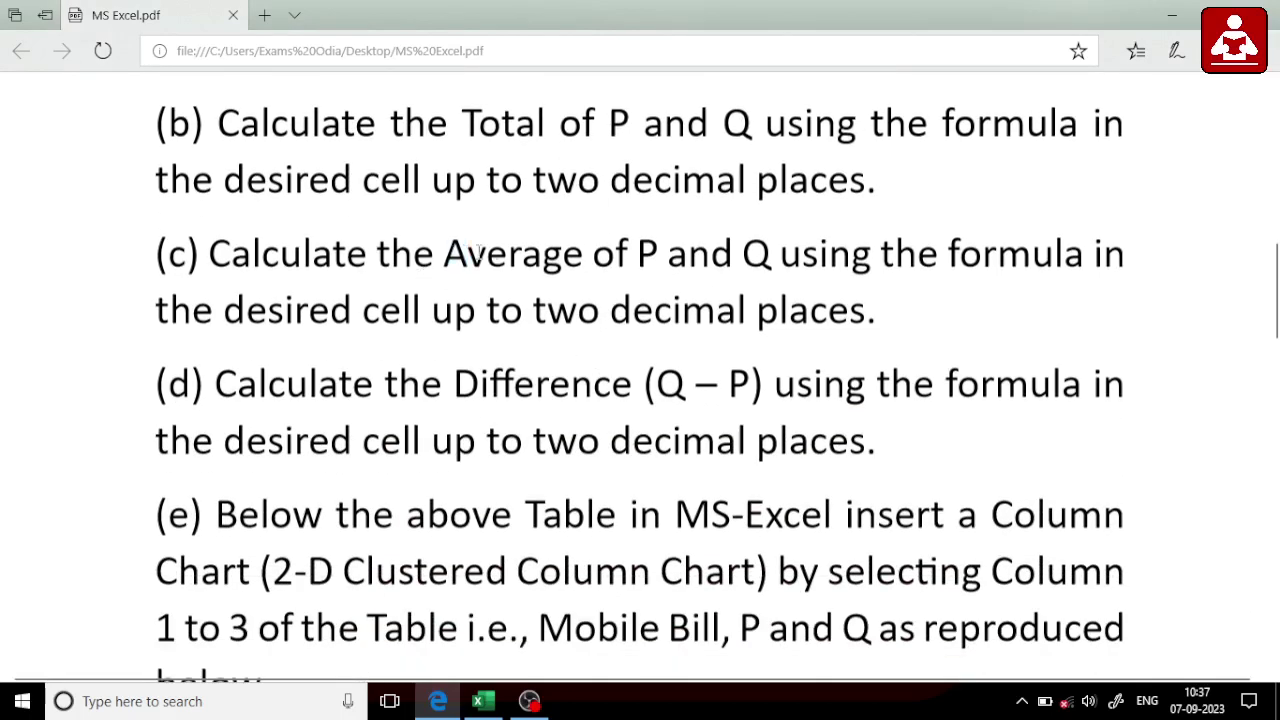
double_click(478, 253)
scroll(493, 303, "down", 2)
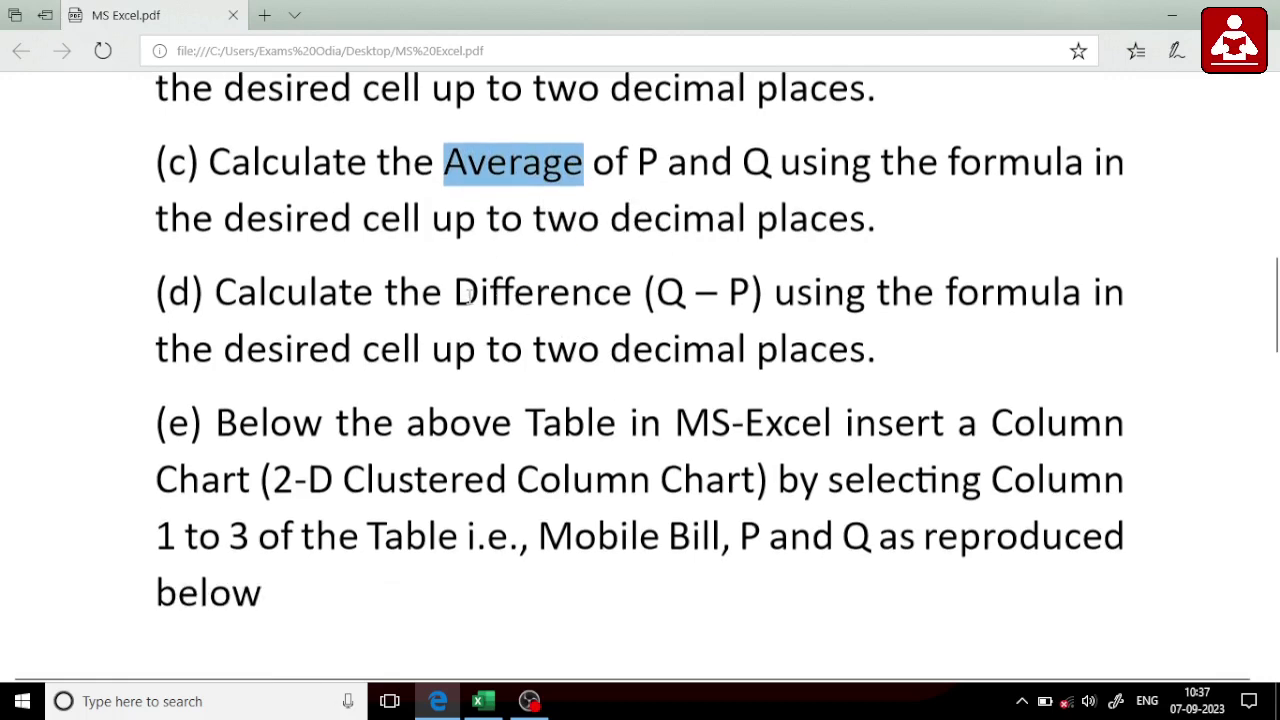
left_click_drag(466, 293, 594, 295)
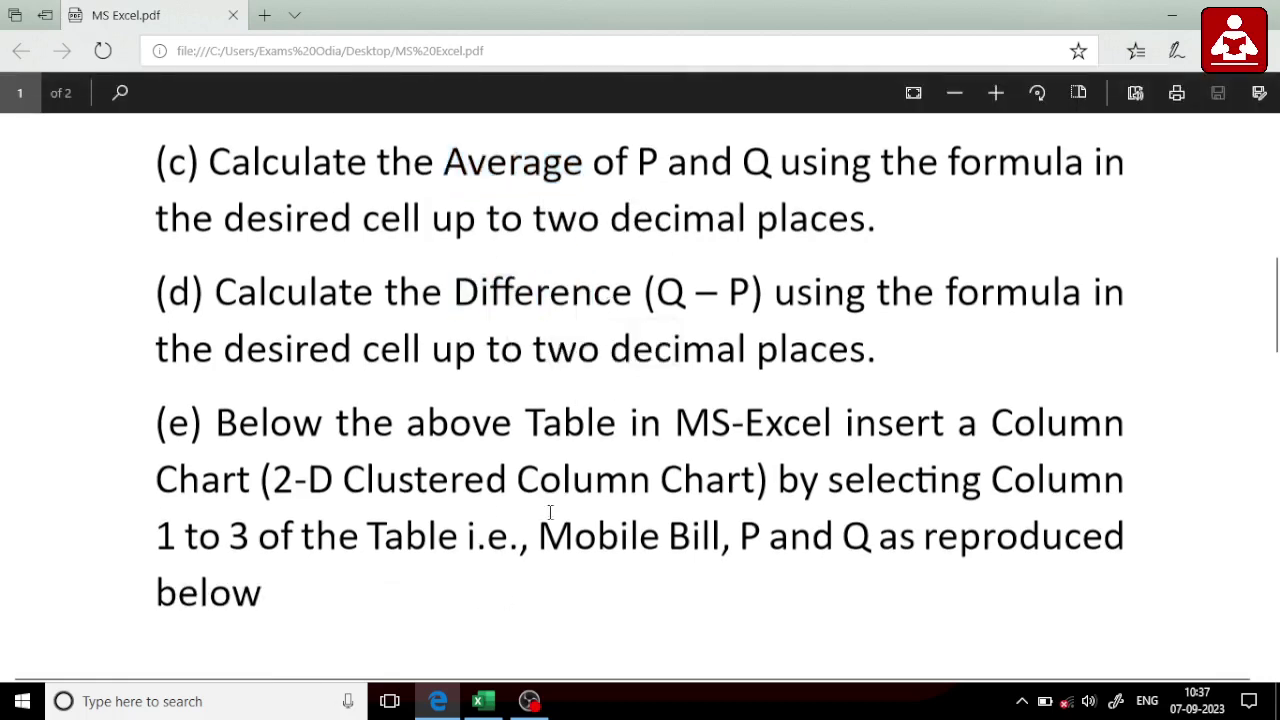
scroll(549, 514, "up", 3)
scroll(557, 500, "up", 3)
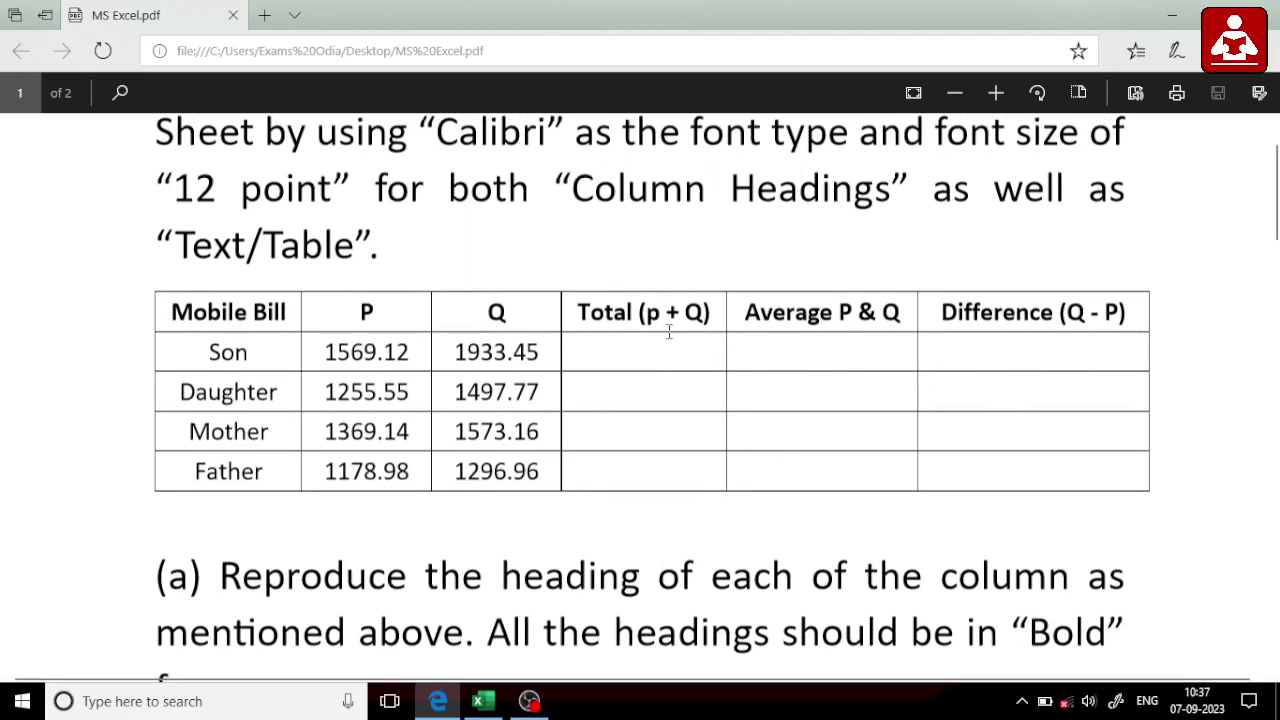
- Confirm the Difference values for all four rows in Excel, then return to the assignment PDF
left_click(484, 701)
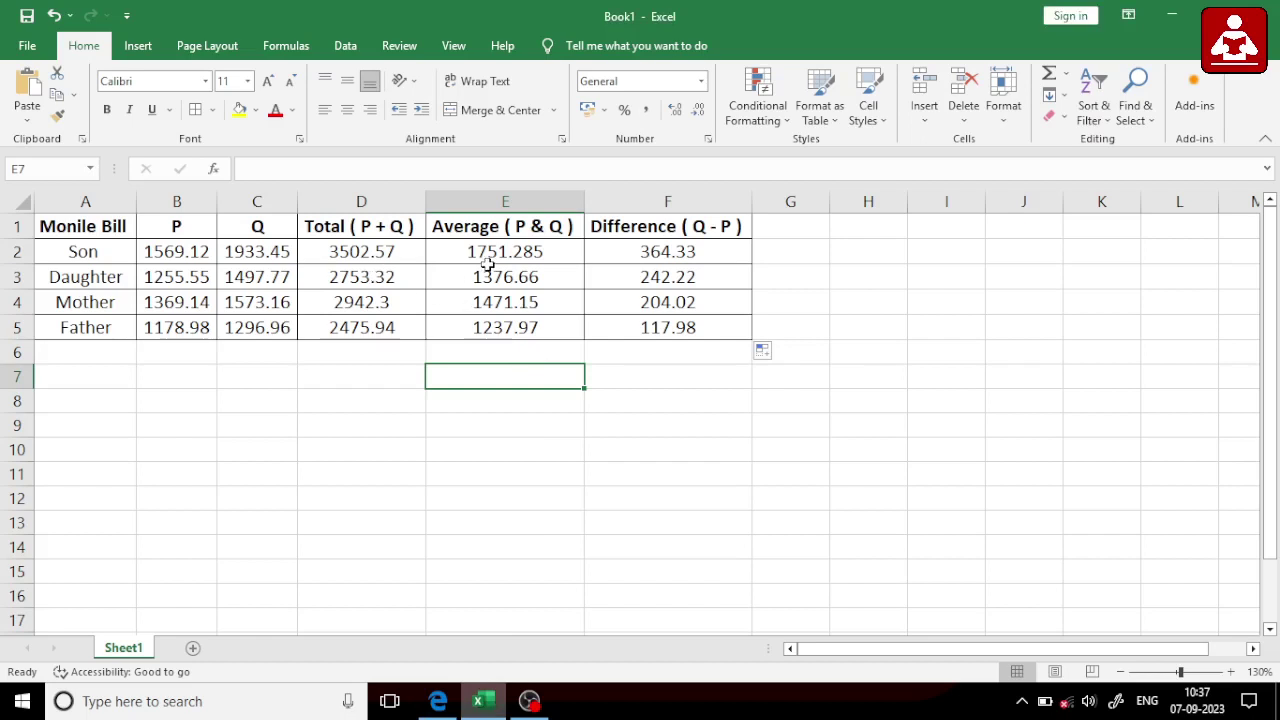
left_click(681, 387)
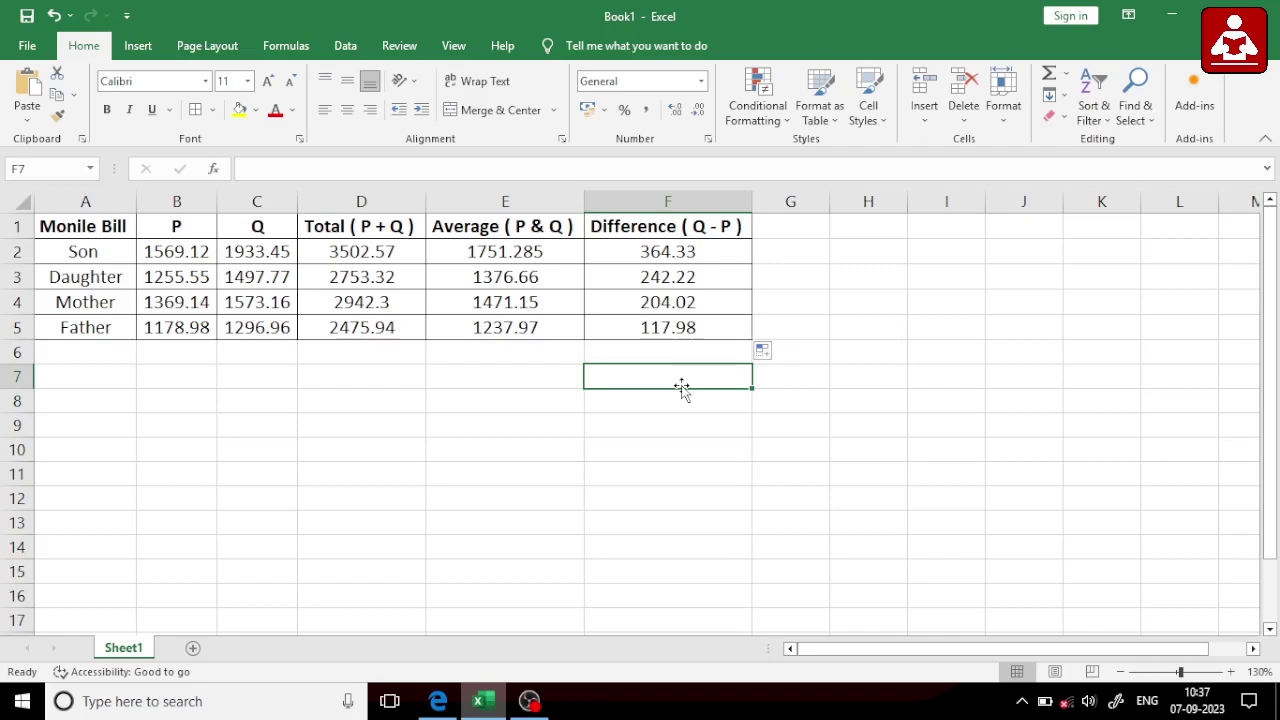
key("alt+Tab")
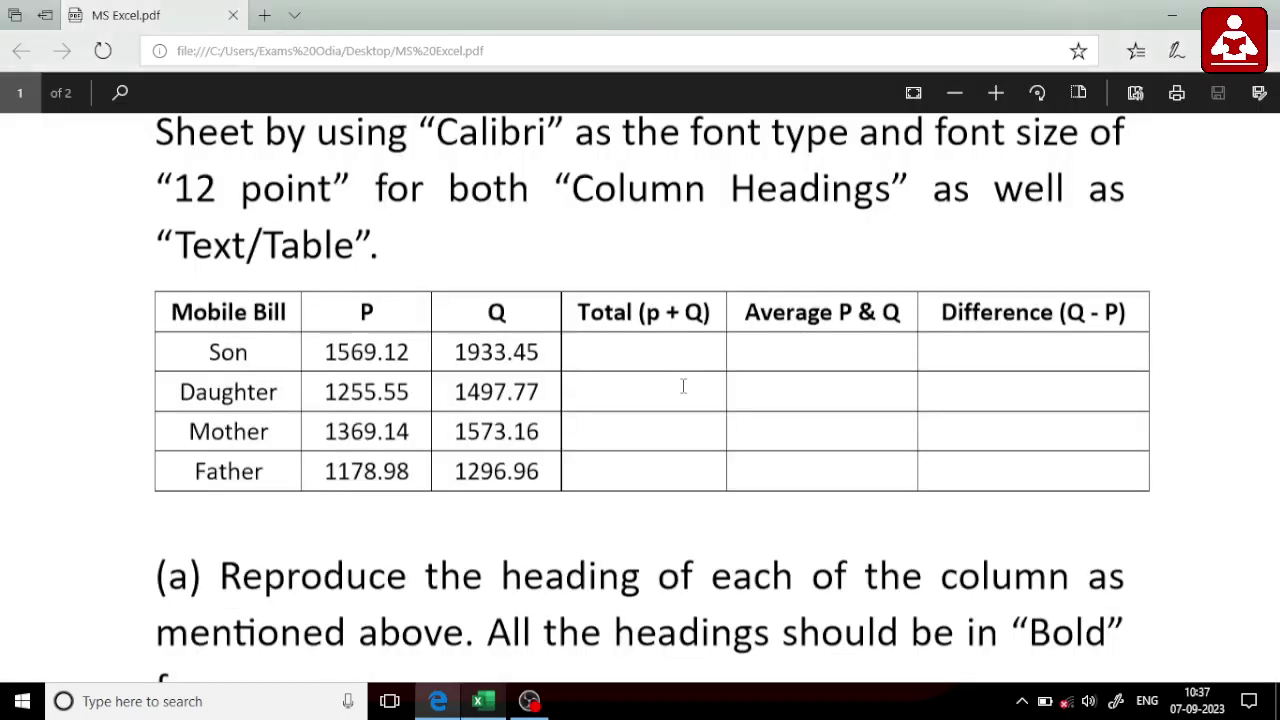
- Read part (e), highlighting the chart type and the '1 to 3 of the Table' wording
scroll(683, 386, "down", 2)
scroll(683, 386, "down", 5)
scroll(683, 386, "down", 3)
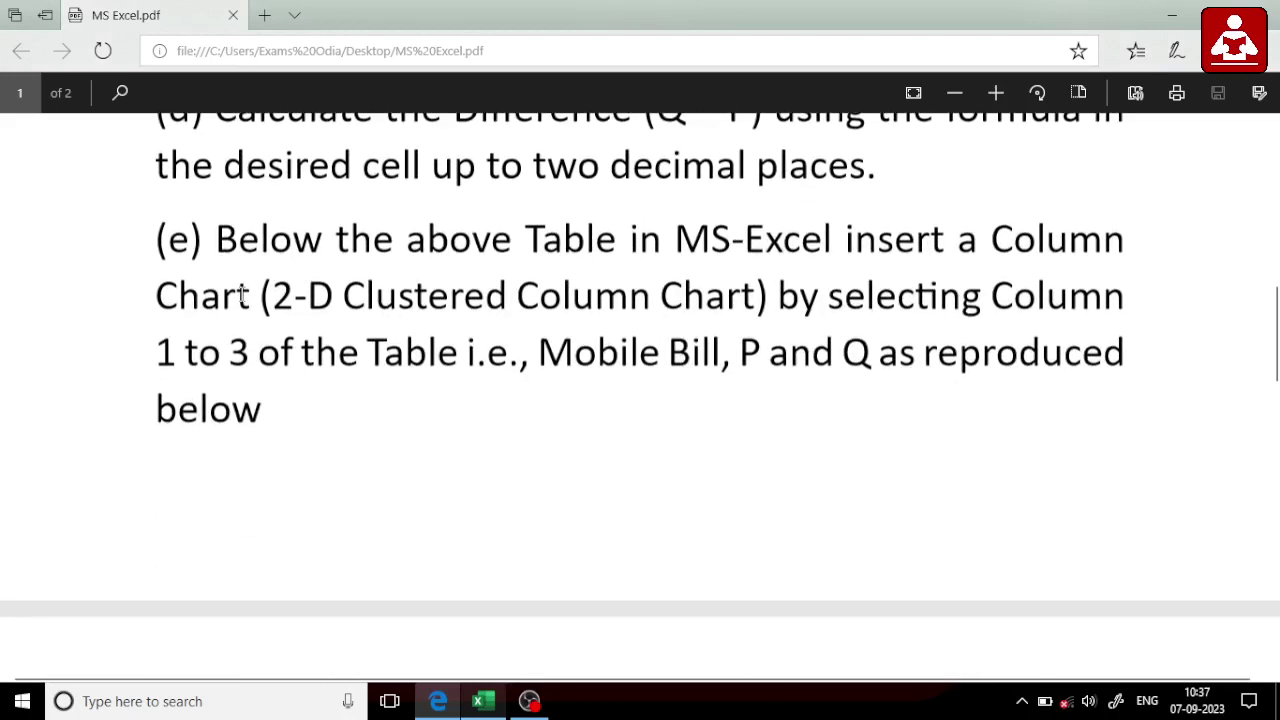
scroll(226, 272, "up", 2)
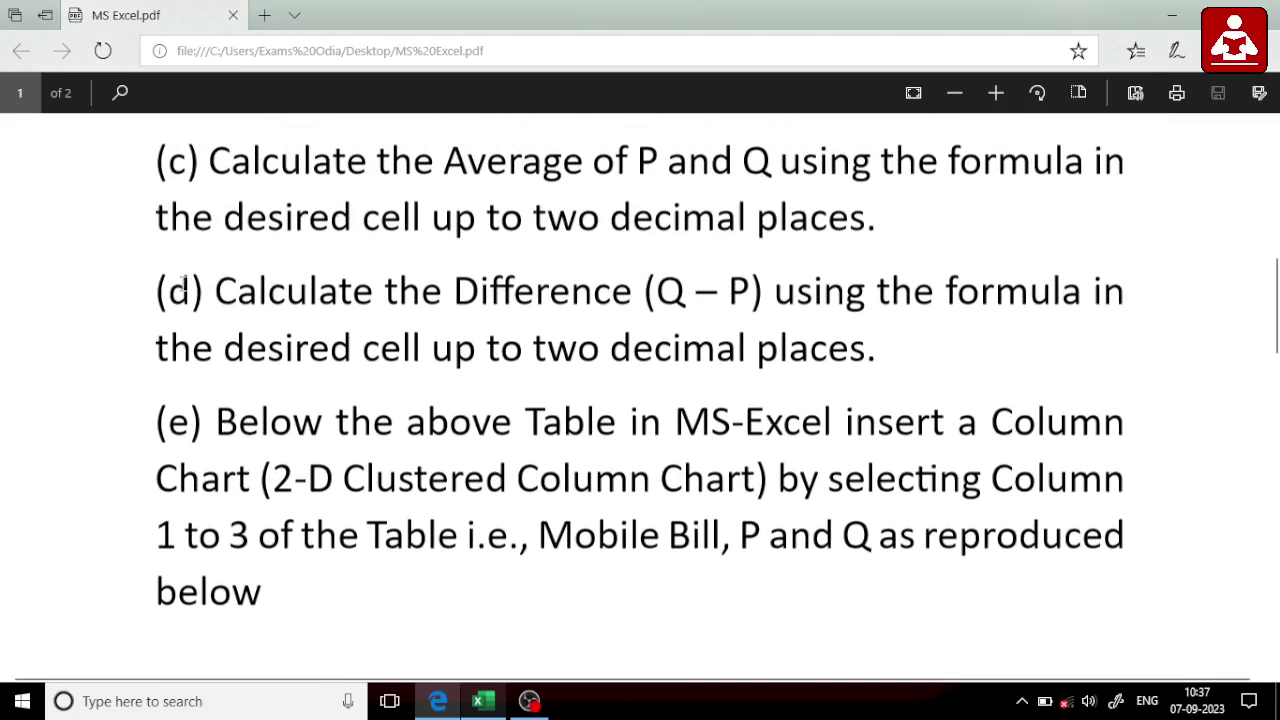
scroll(241, 323, "down", 2)
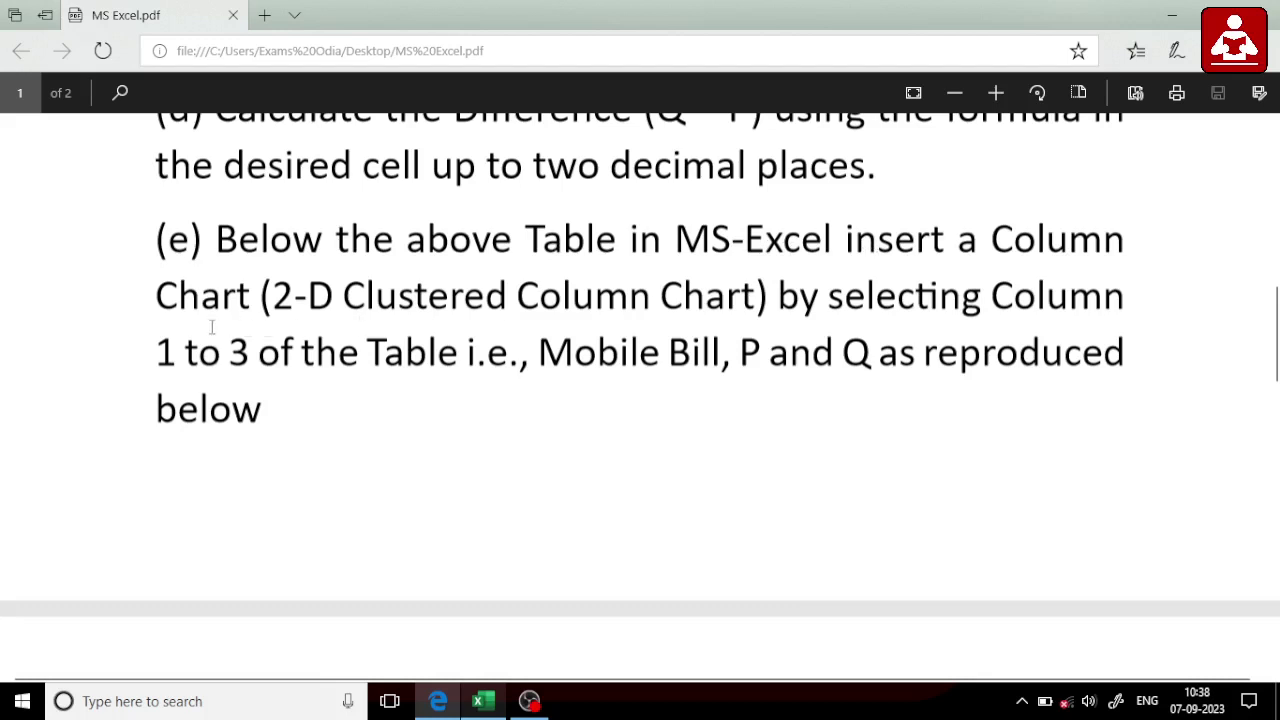
left_click_drag(151, 297, 294, 300)
left_click(410, 298)
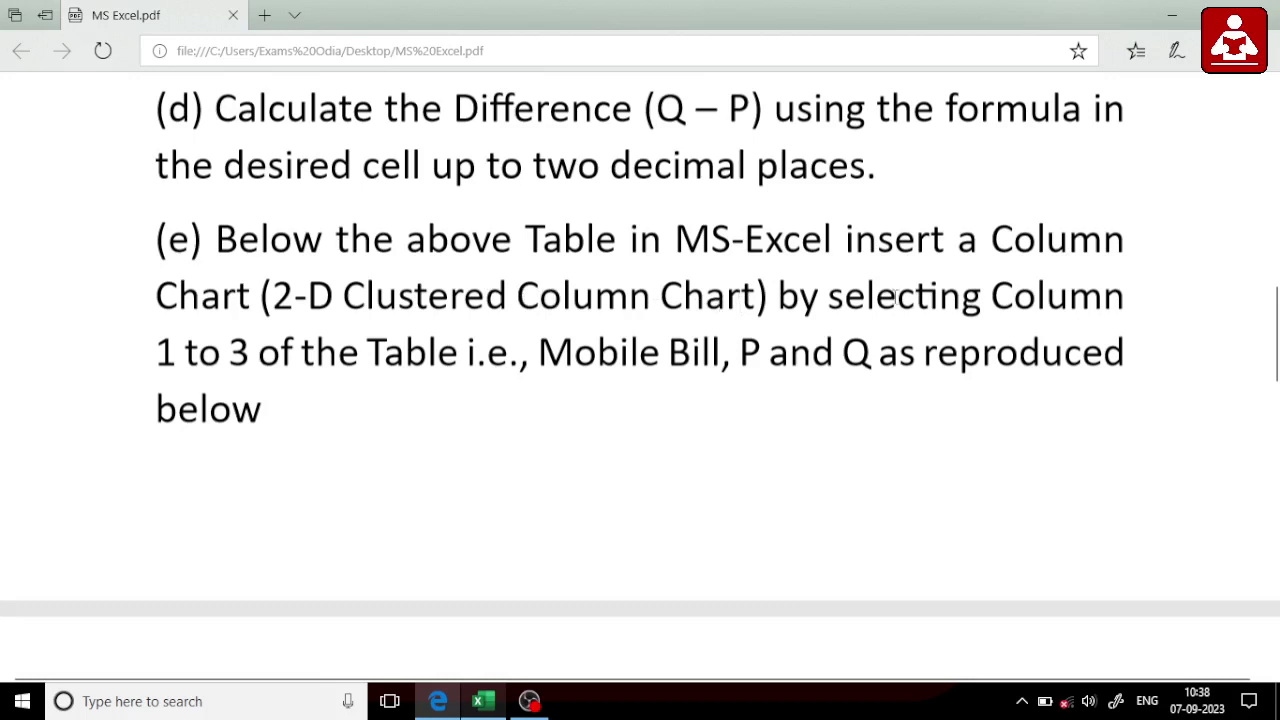
left_click_drag(162, 348, 466, 356)
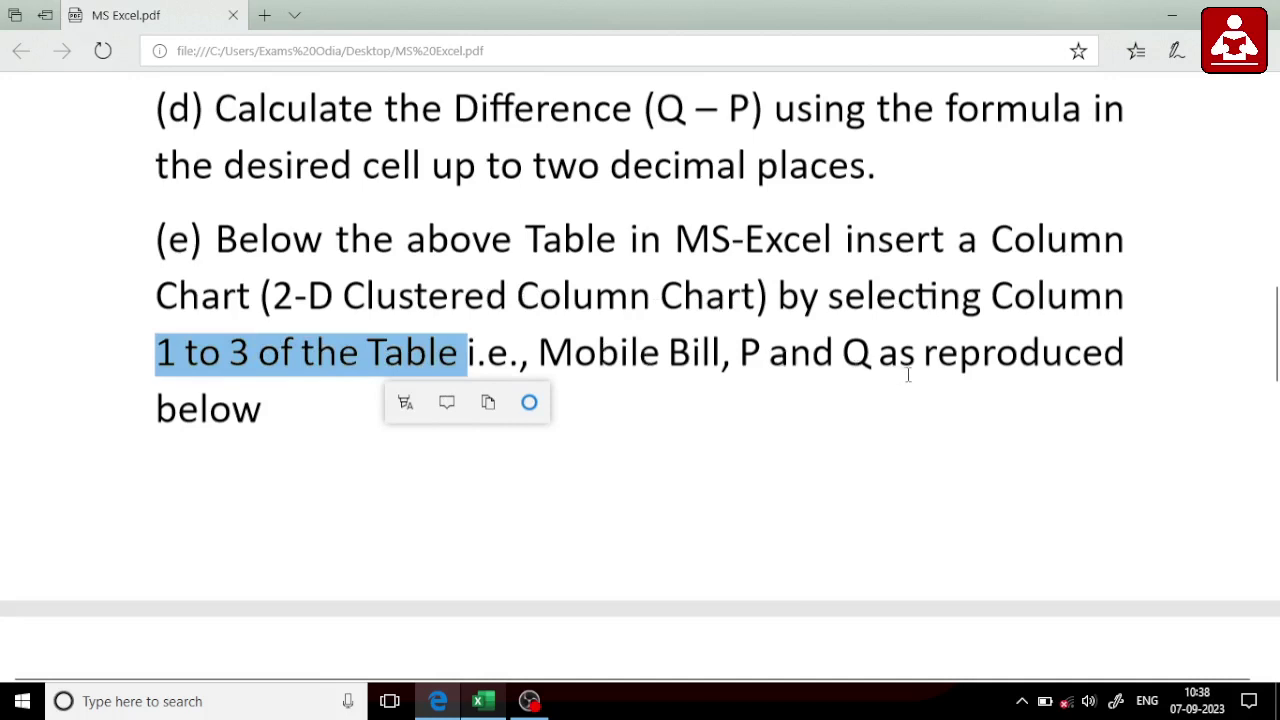
- Review the sample chart in the PDF, highlighting its Mobile Bill title
scroll(352, 397, "down", 1)
scroll(352, 397, "down", 3)
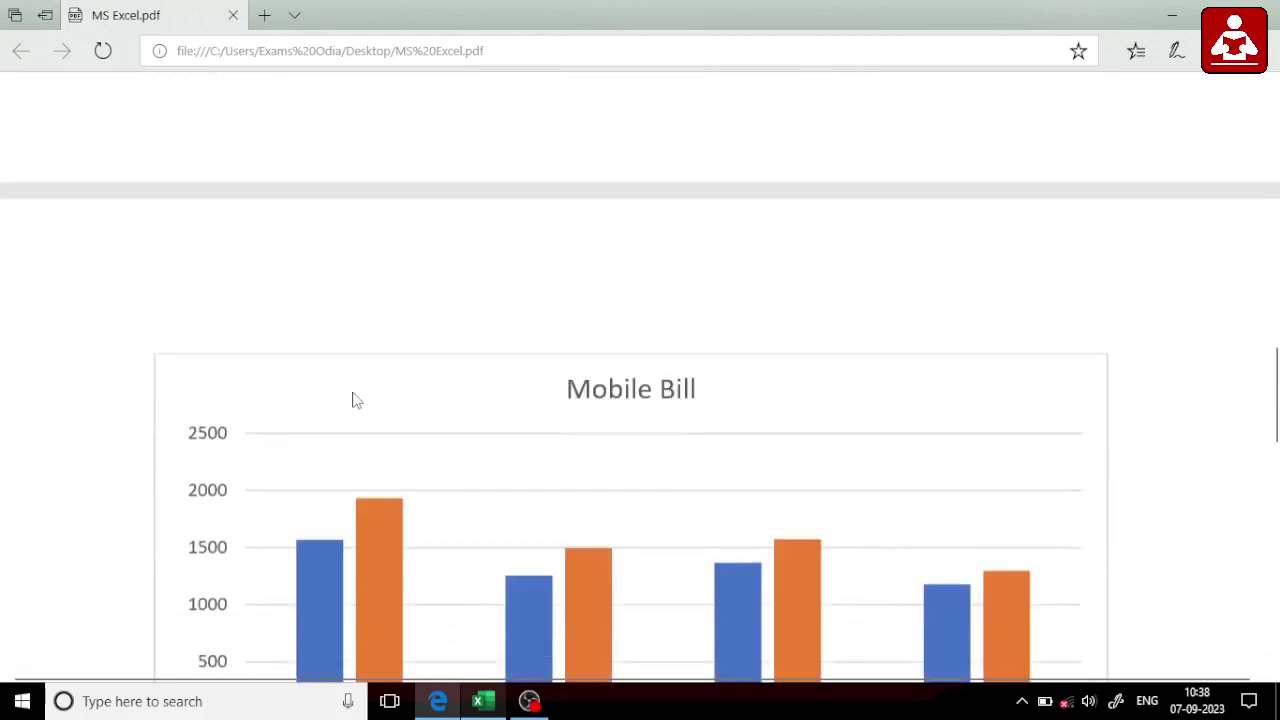
scroll(352, 397, "down", 2)
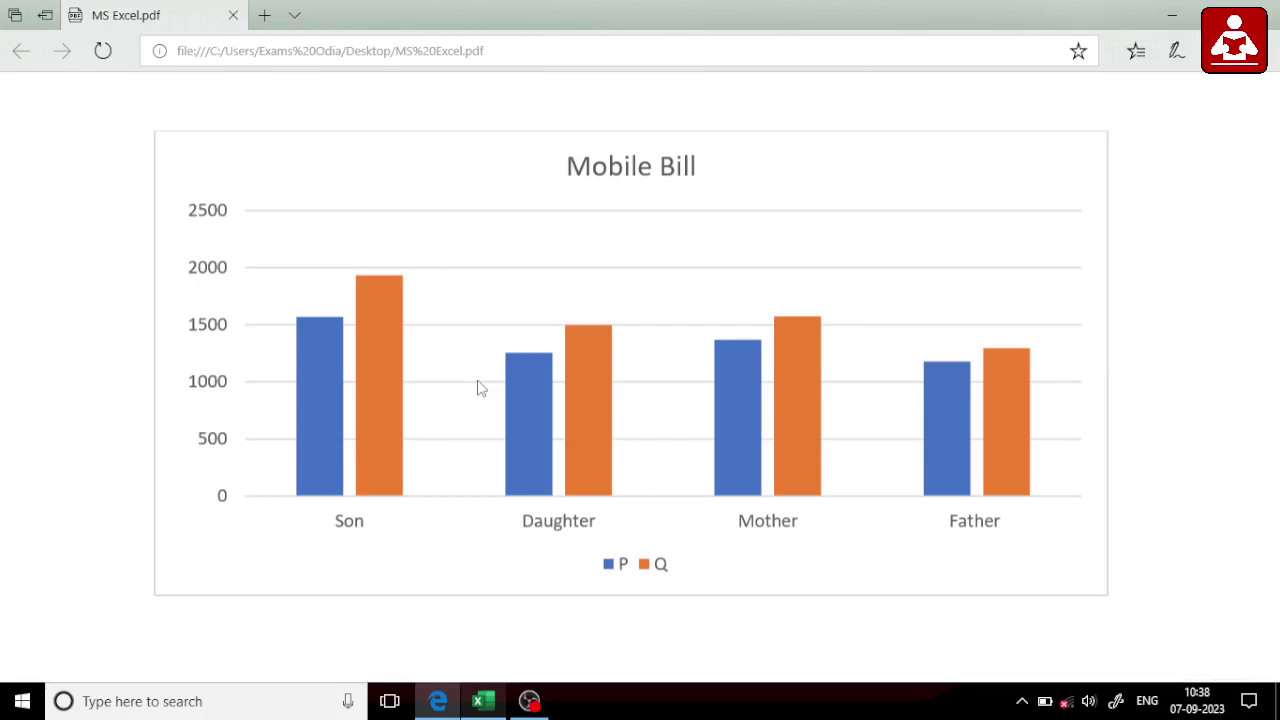
left_click_drag(566, 163, 699, 173)
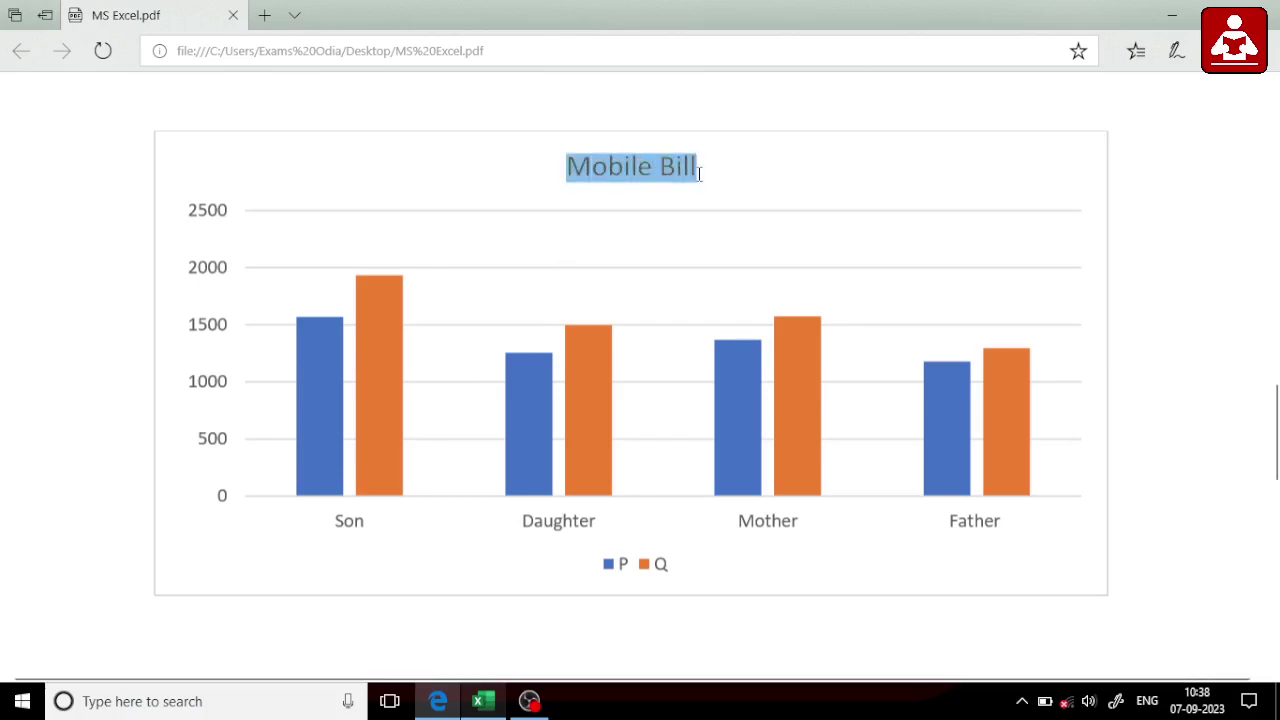
left_click(771, 164)
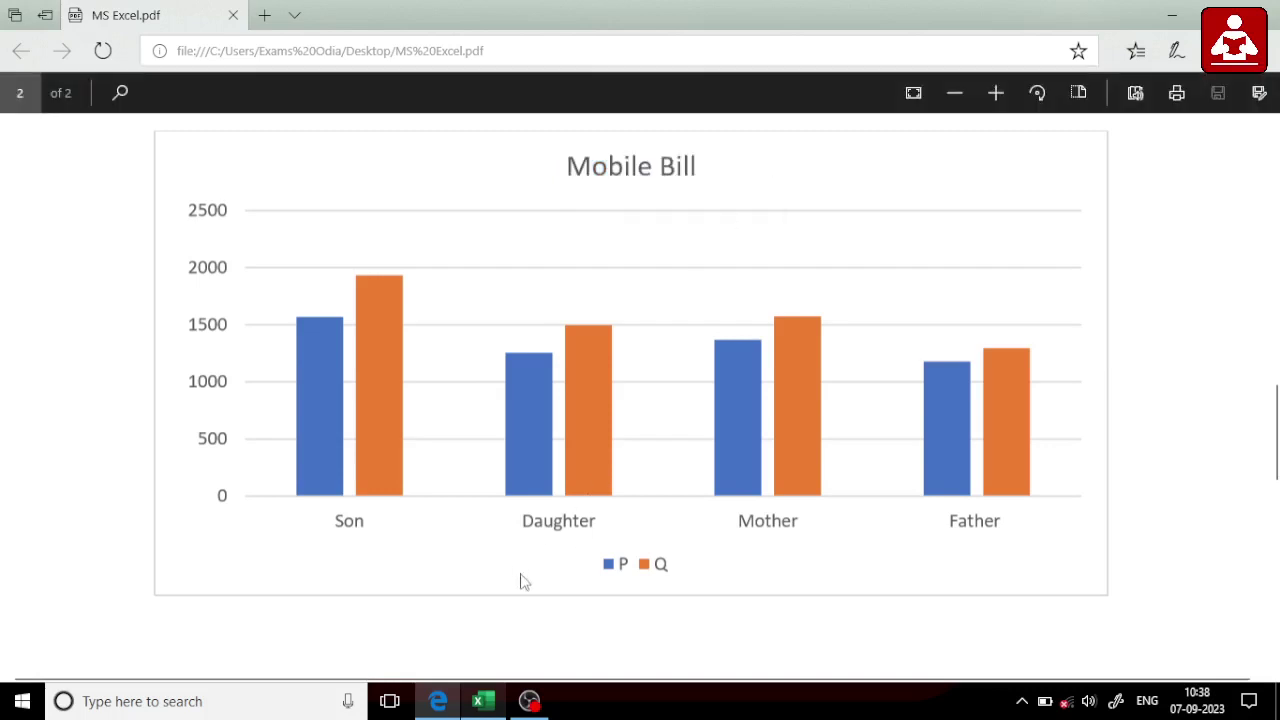
scroll(474, 483, "up", 2)
scroll(474, 483, "up", 5)
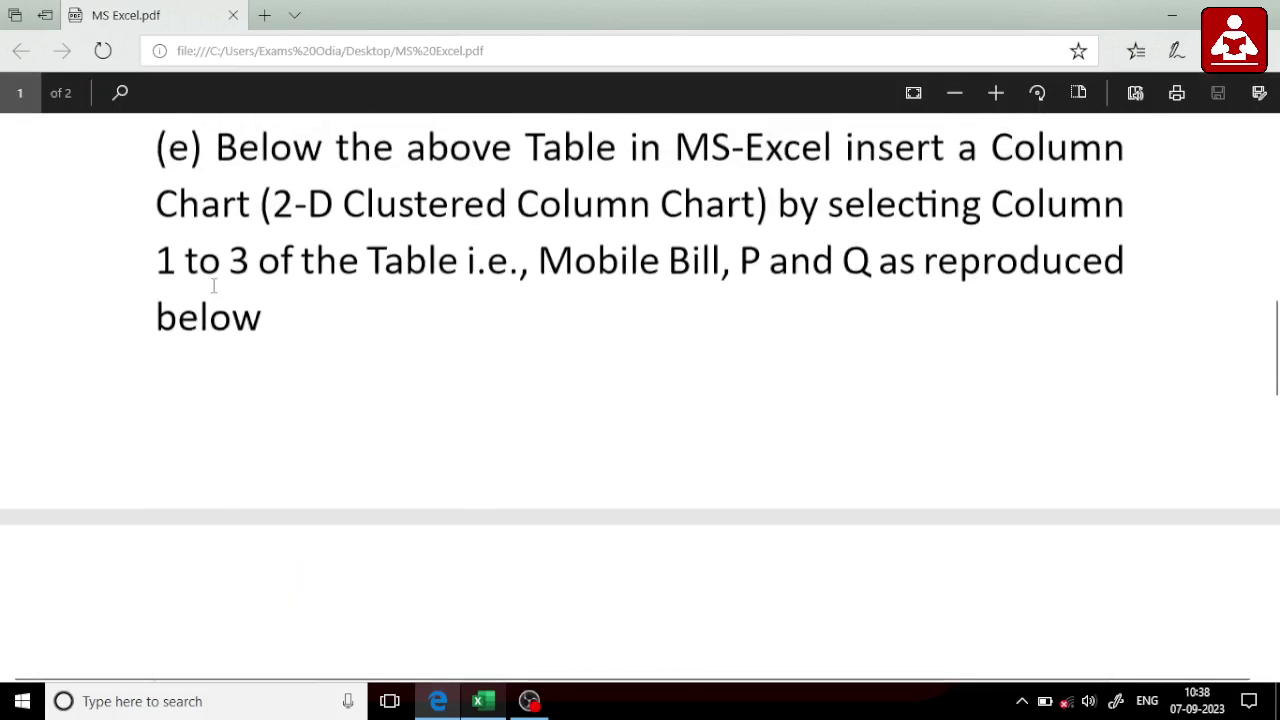
scroll(351, 291, "down", 2)
scroll(351, 300, "down", 3)
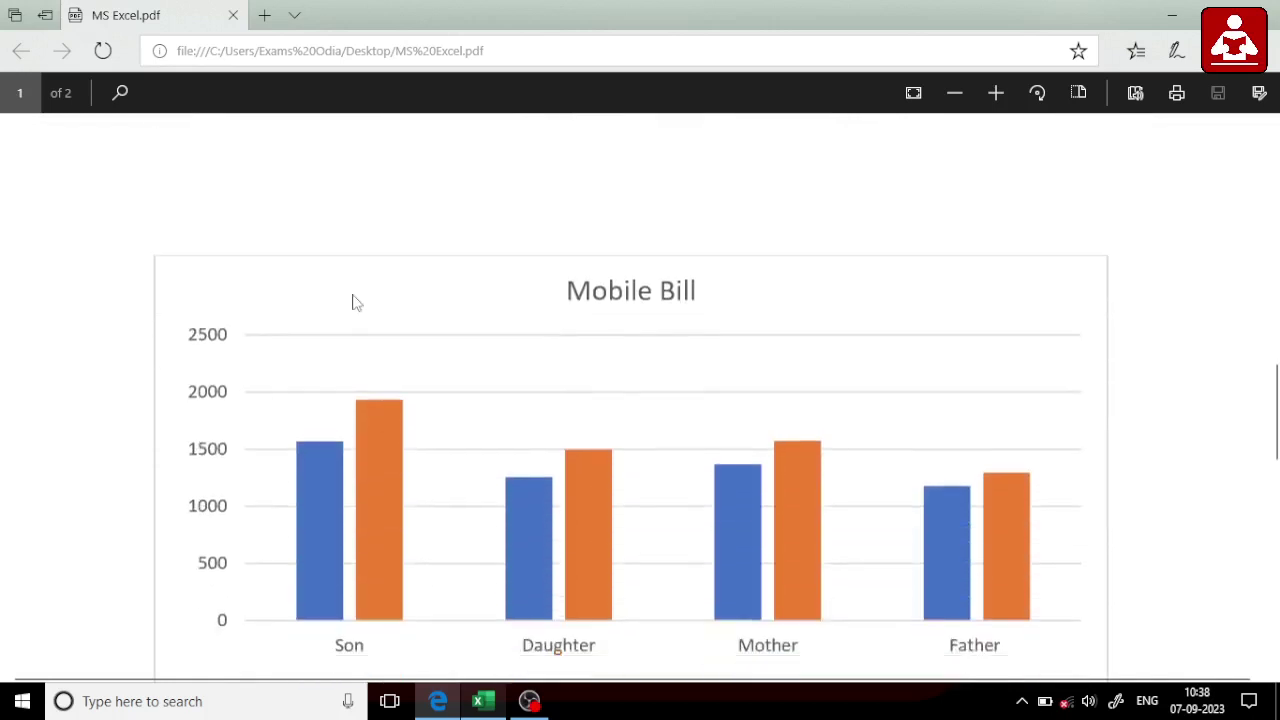
- Create a Chart1 column chart sheet from A1:C5 with F11, then return to Sheet1
left_click(483, 701)
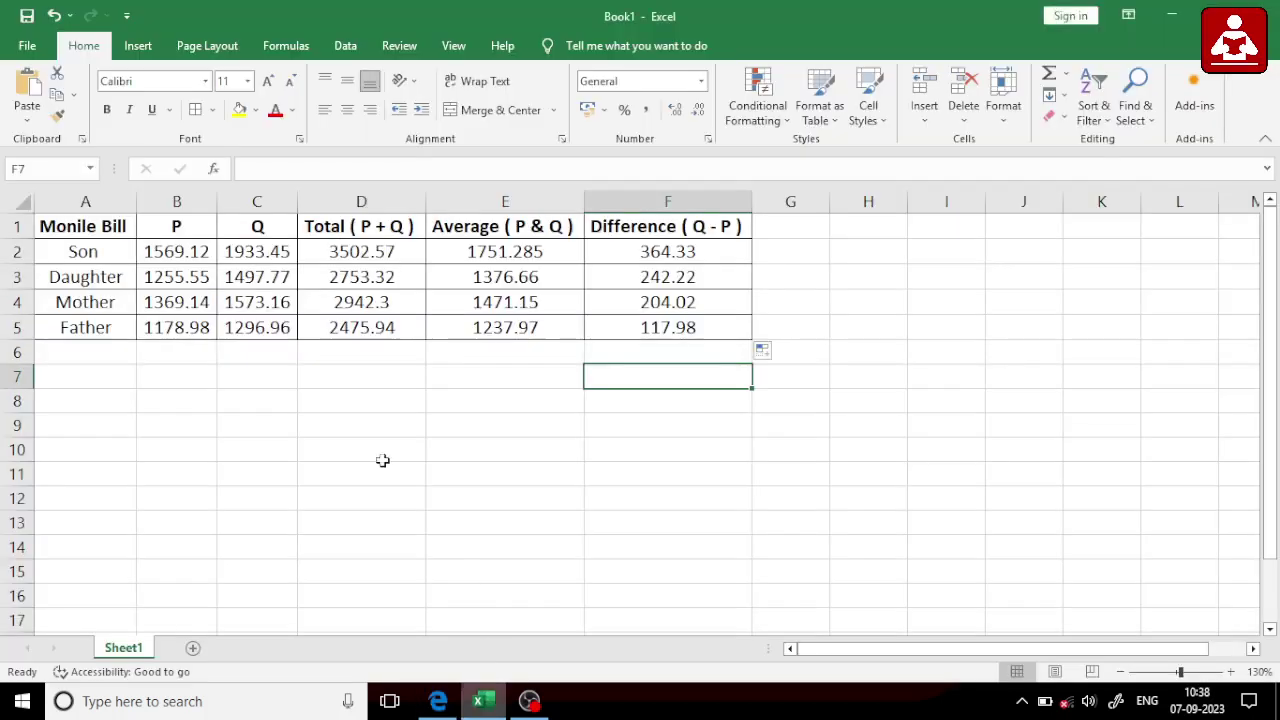
mouse_move(67, 228)
left_mouse_down()
mouse_move(245, 288)
mouse_move(258, 328)
left_mouse_up()
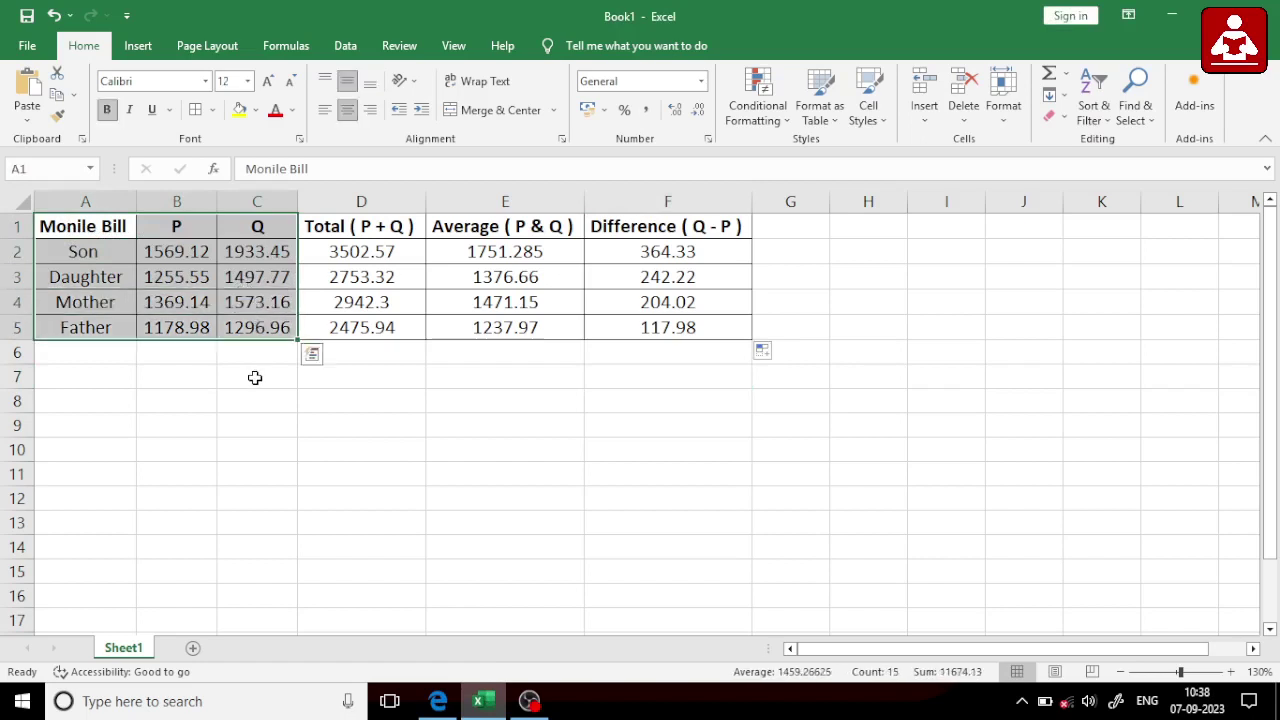
key("F11")
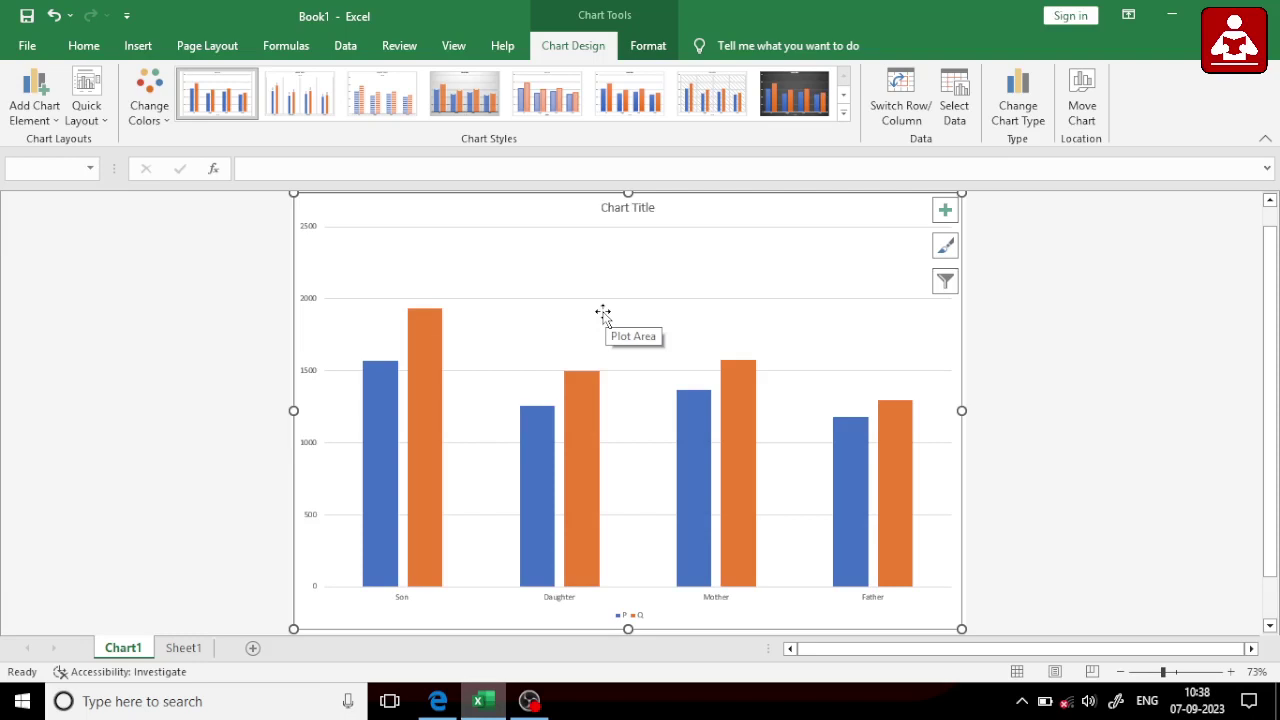
key("ctrl+Page_Down")
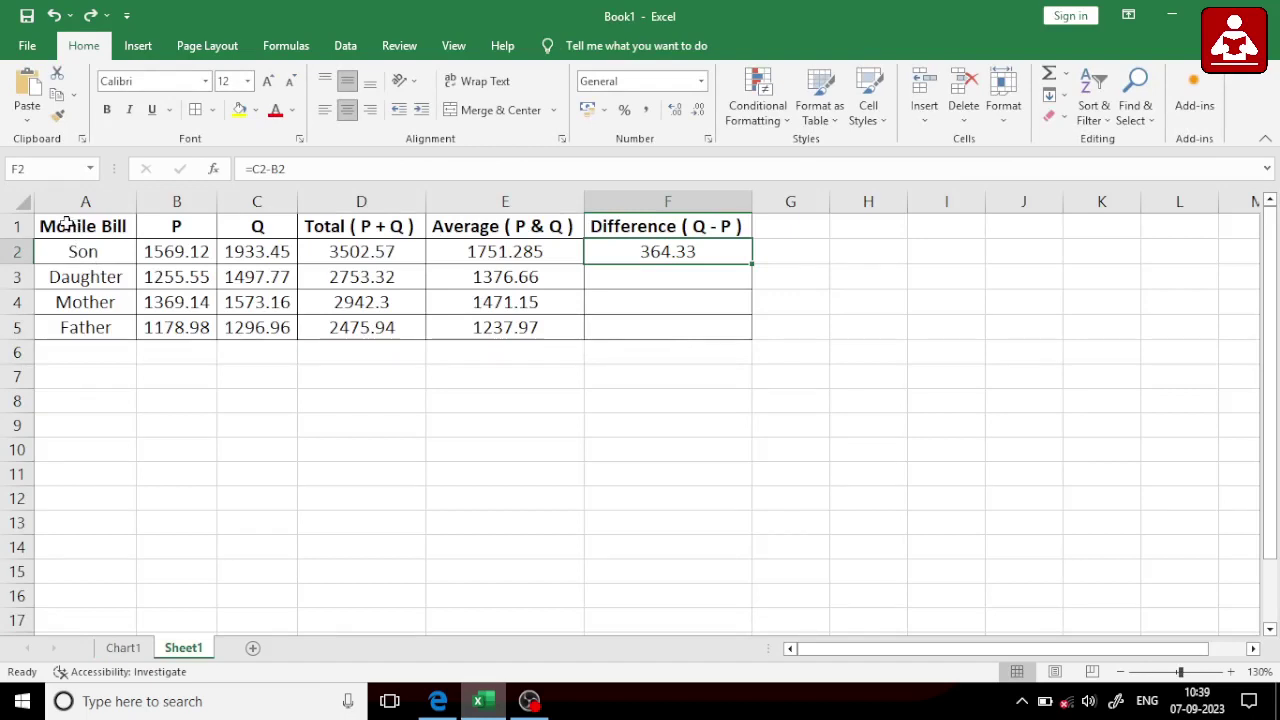
- Insert a recommended Clustered Column chart of A1:C5 onto Sheet1
left_click_drag(72, 224, 255, 327)
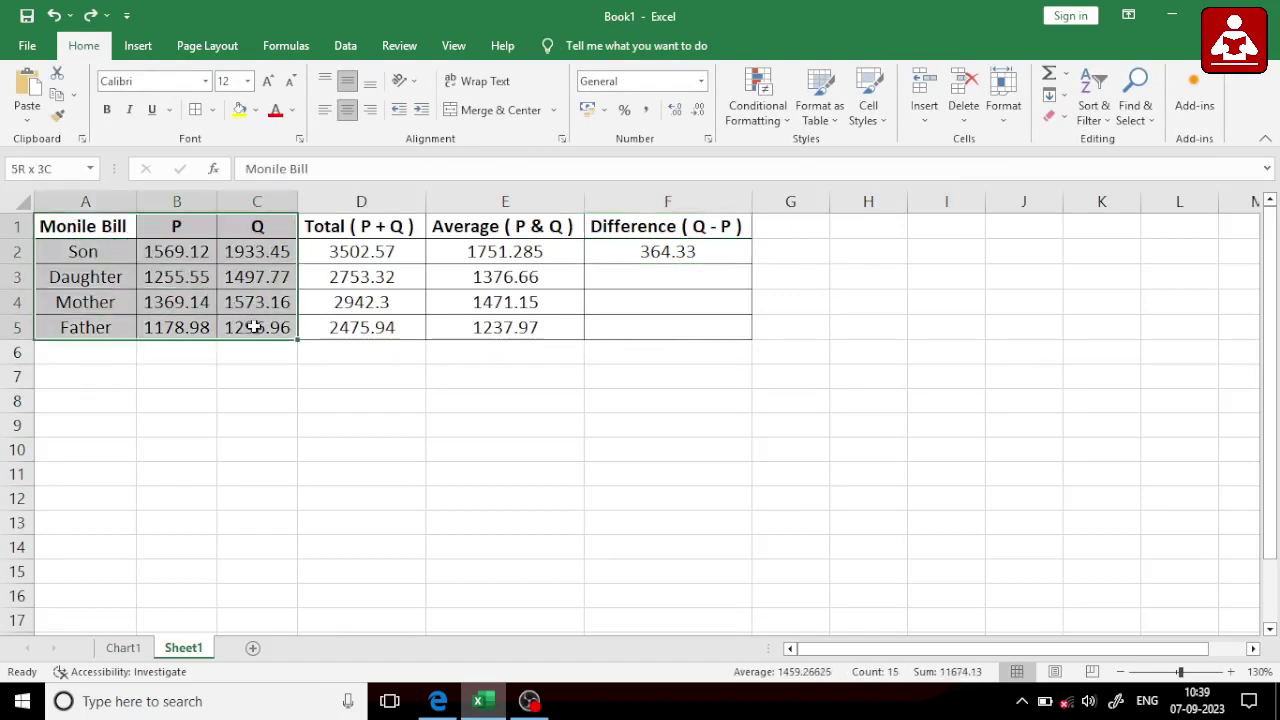
left_click(138, 46)
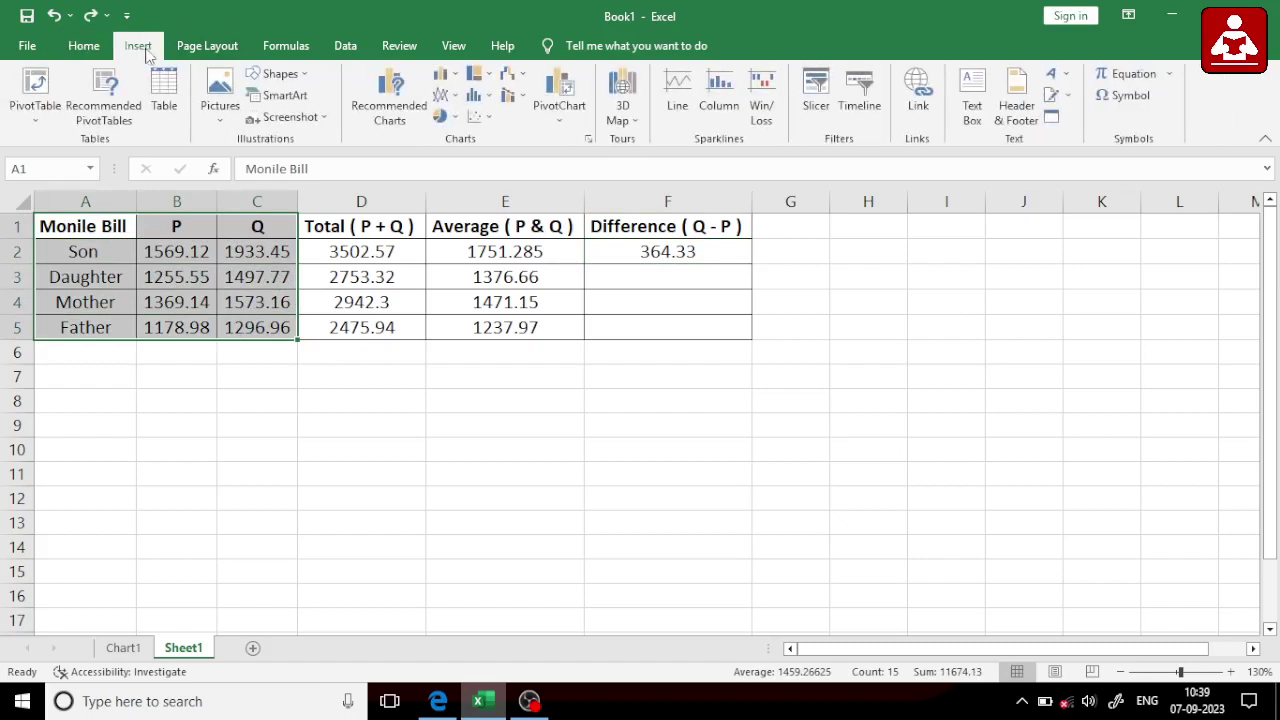
left_click(589, 141)
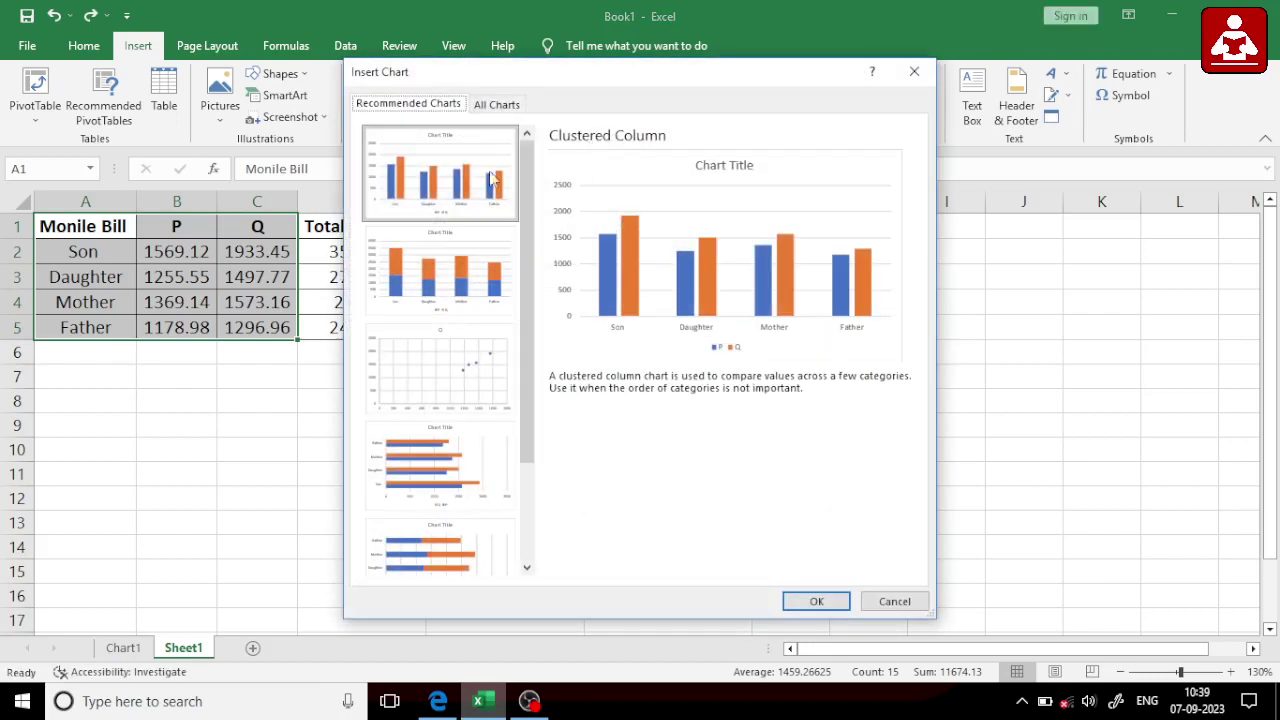
left_click(812, 600)
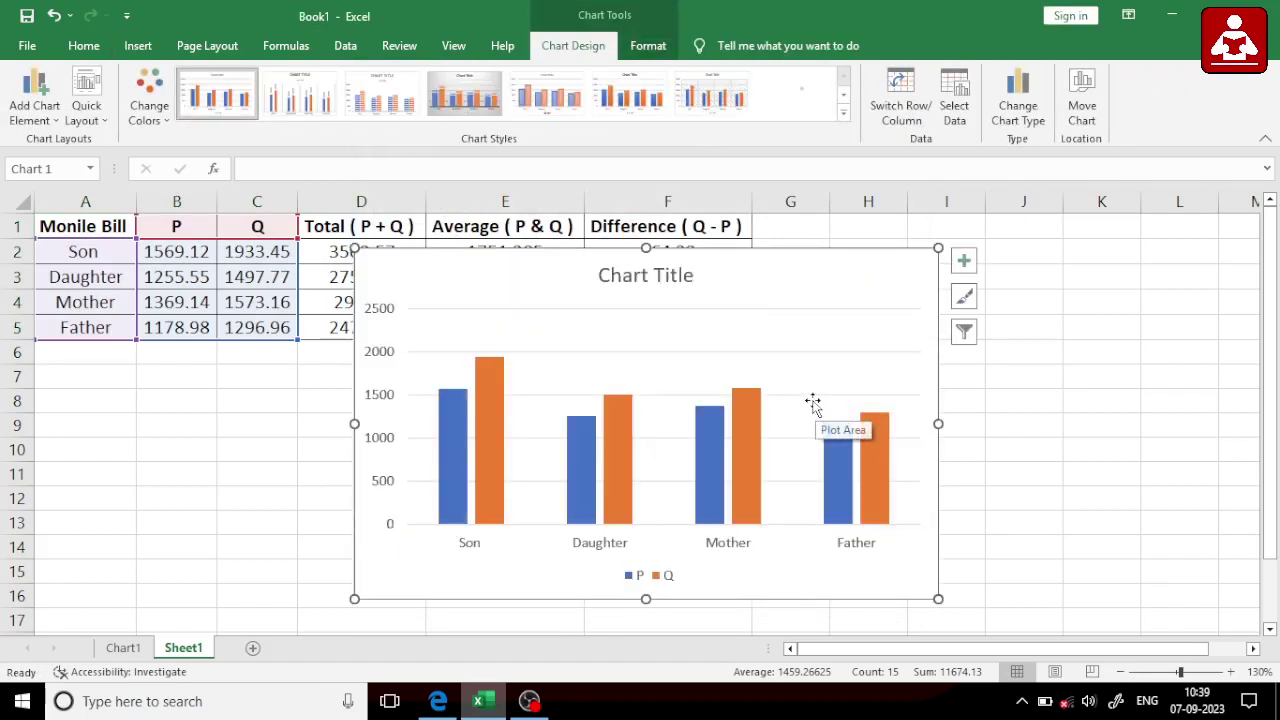
- Retitle the chart 'Mobile Bill'
left_click(681, 276)
left_click(688, 277)
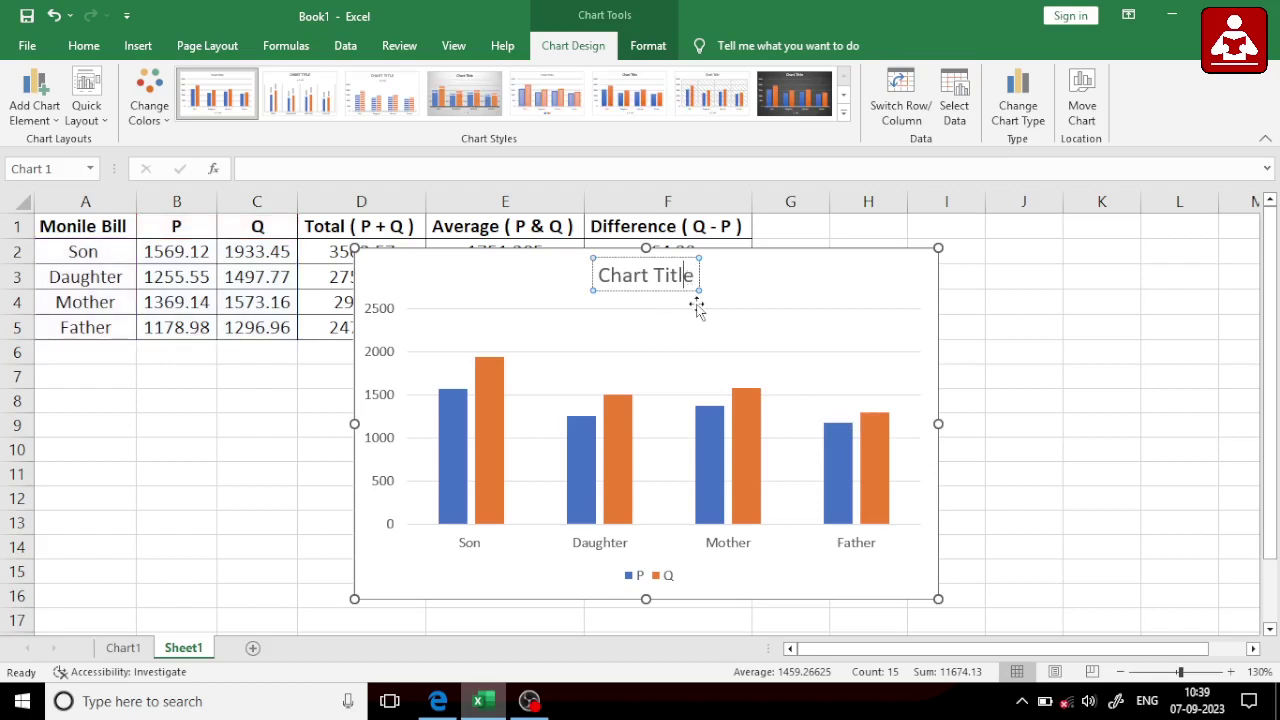
key("BackSpace")
key("BackSpace")
key("BackSpace")
key("BackSpace")
key("BackSpace")
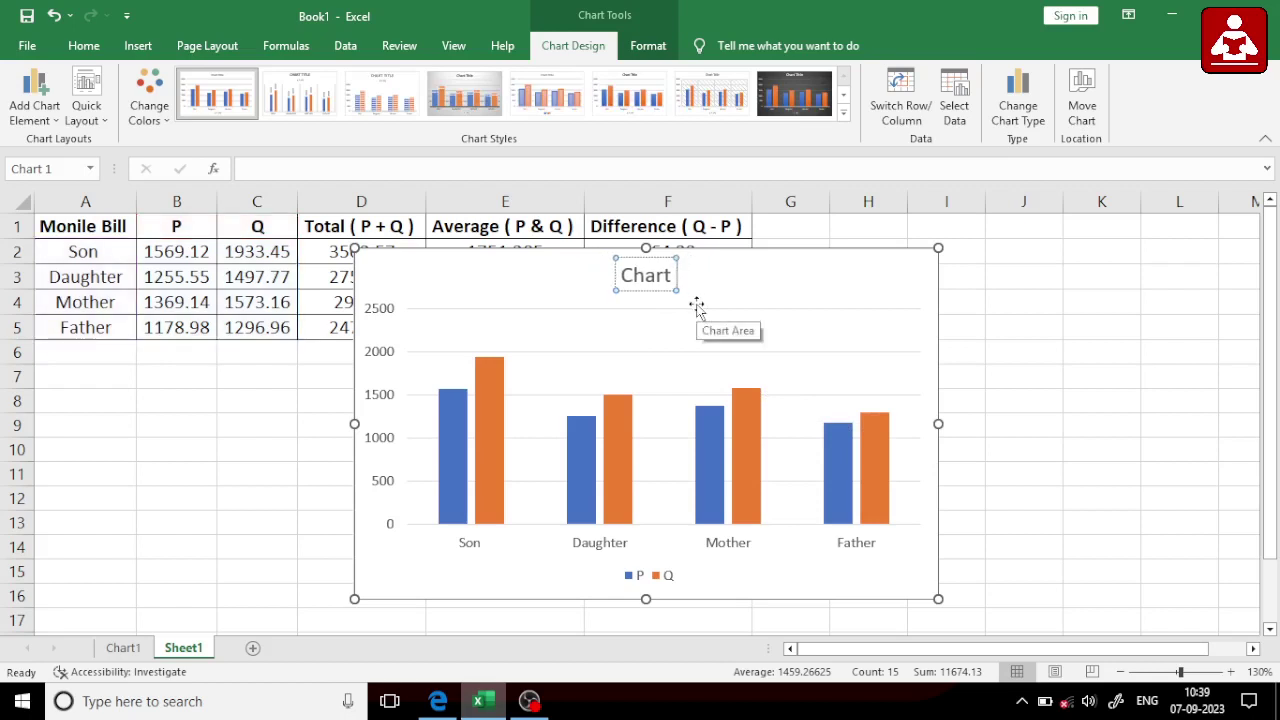
key("BackSpace")
key("BackSpace")
key("BackSpace")
key("BackSpace")
key("BackSpace")
type("M")
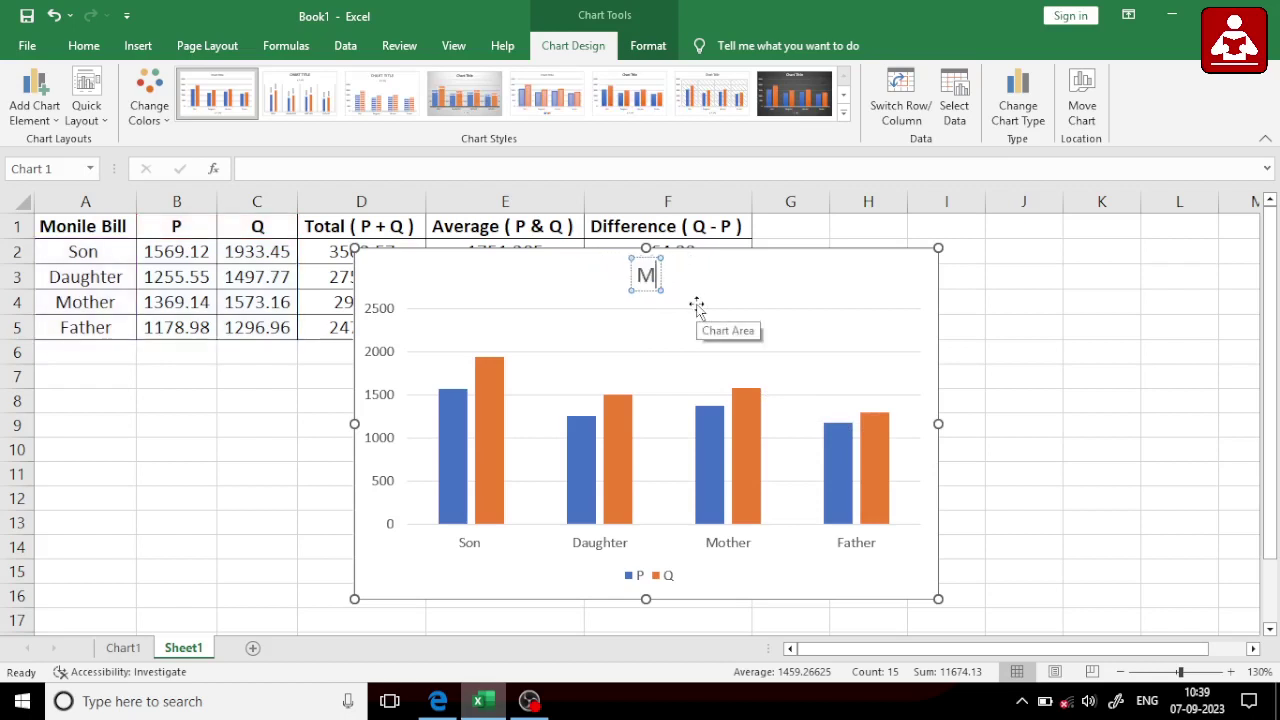
type("obile")
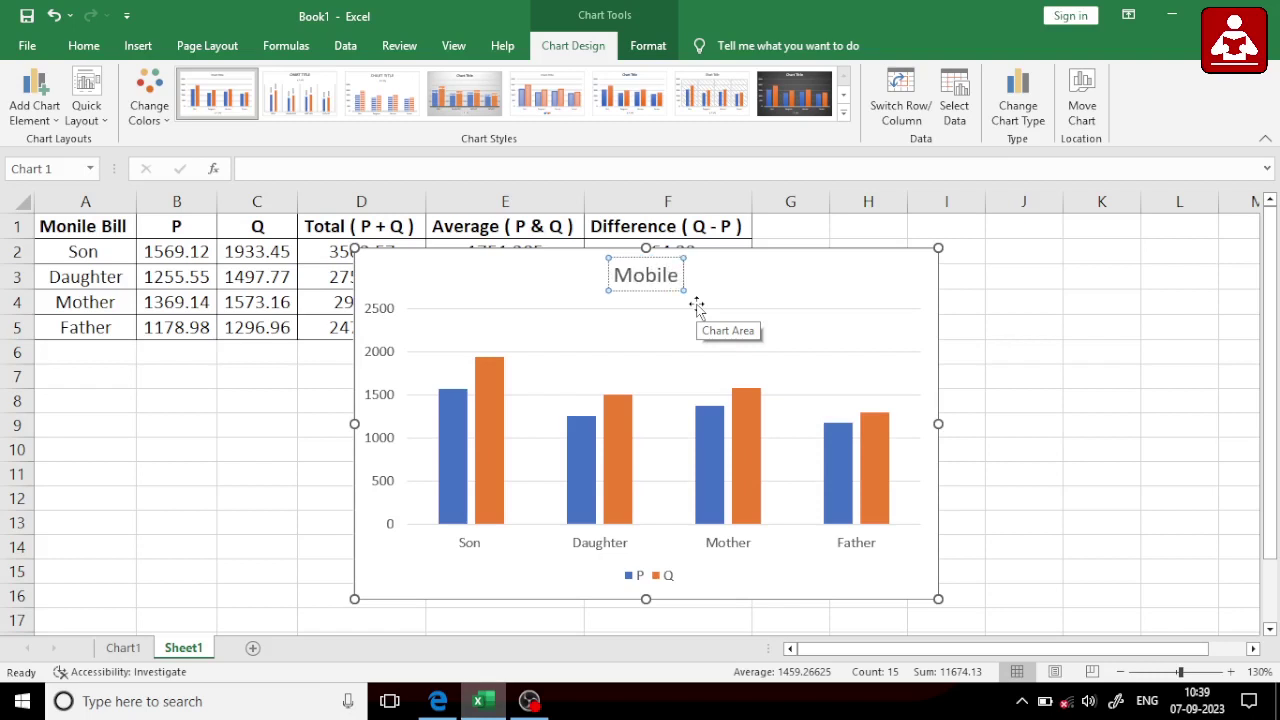
type(" Bill")
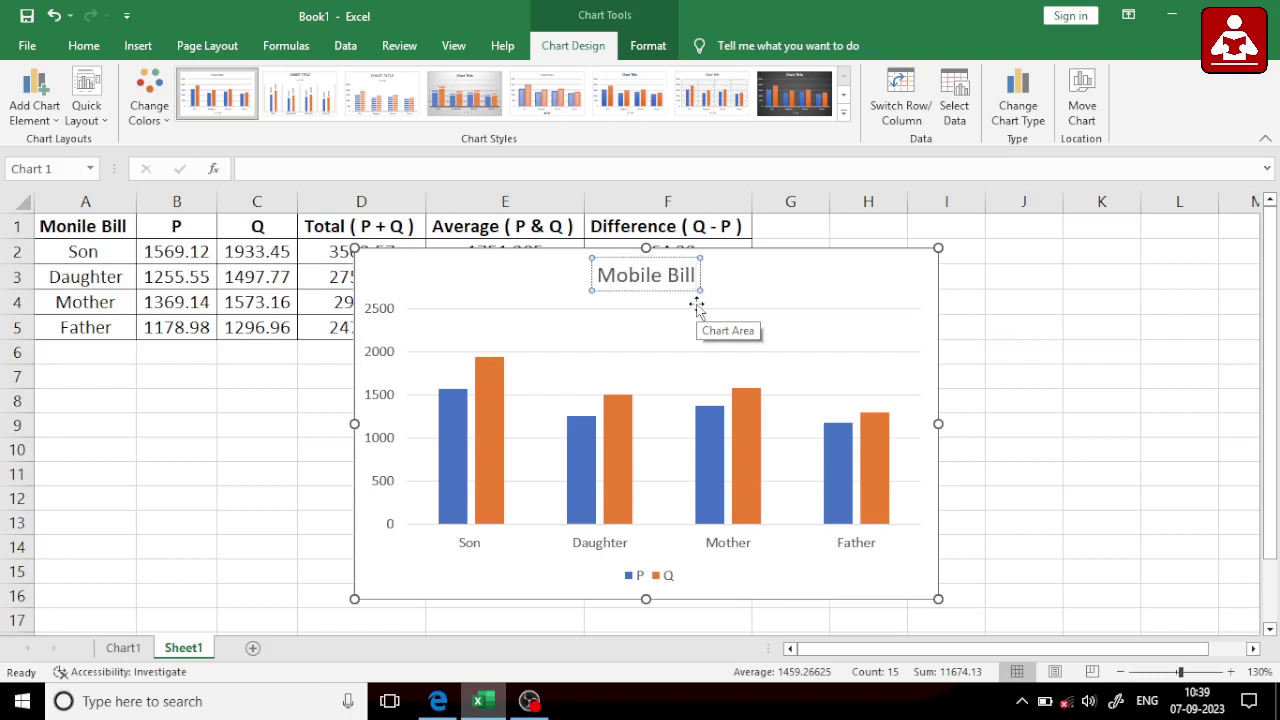
- Move the chart below the table from row 6 and compare it with the PDF sample
left_click_drag(808, 274, 537, 372)
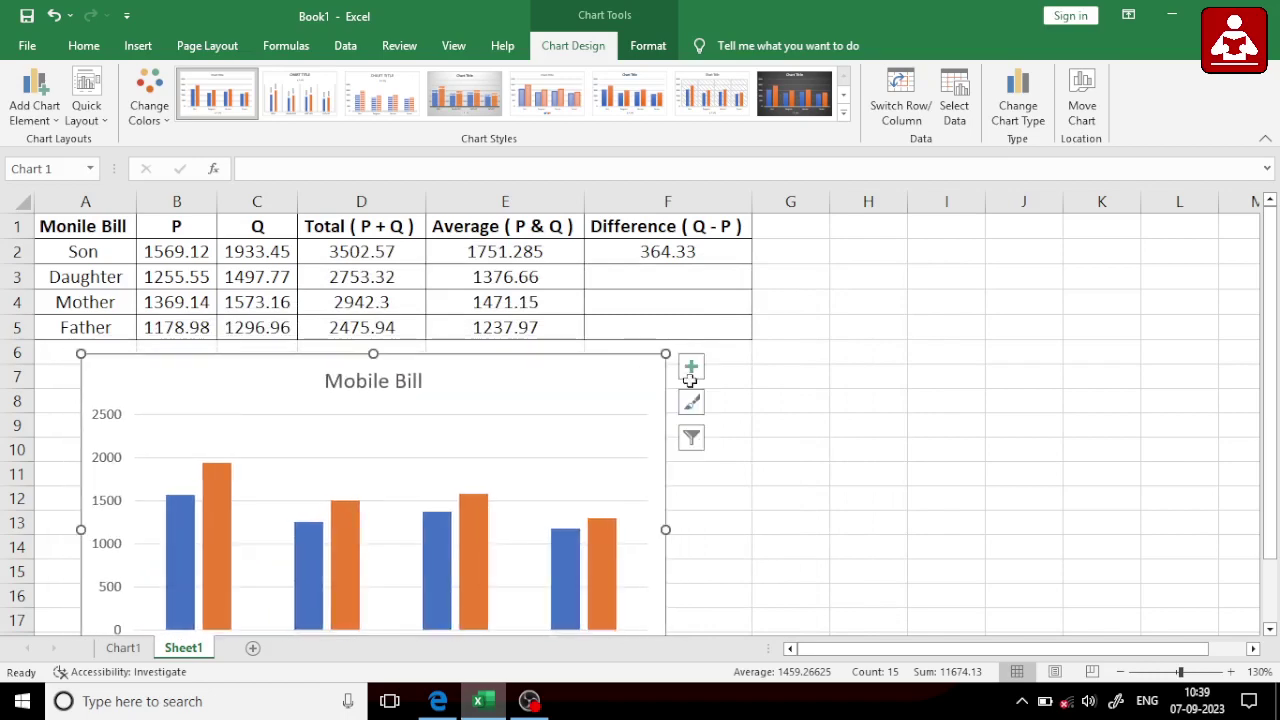
scroll(786, 377, "down", 2)
scroll(786, 377, "down", 1)
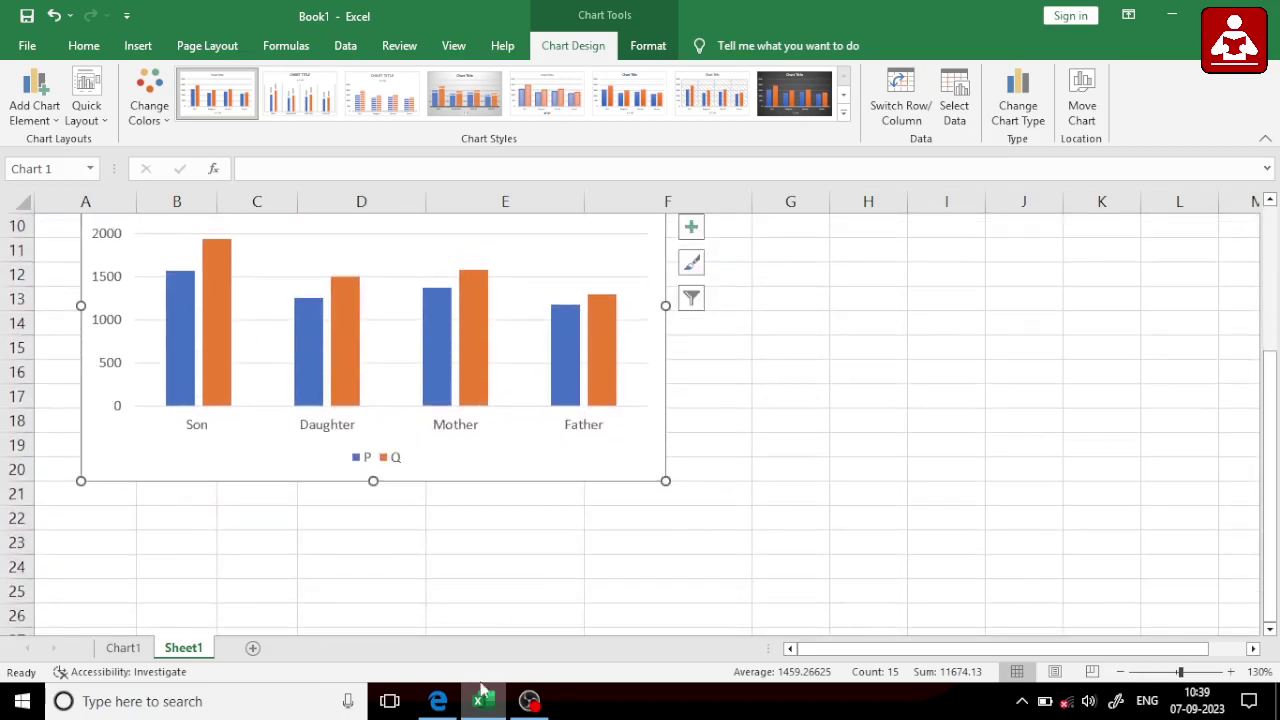
left_click(438, 701)
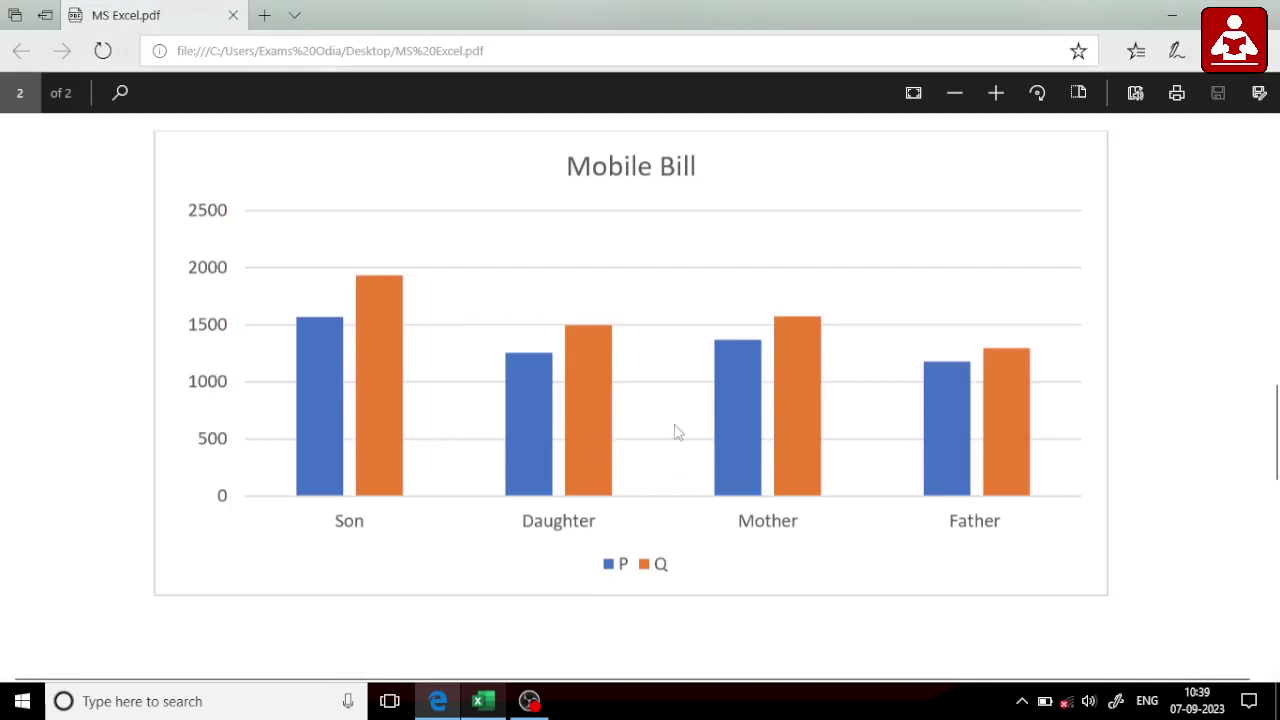
scroll(675, 432, "up", 1)
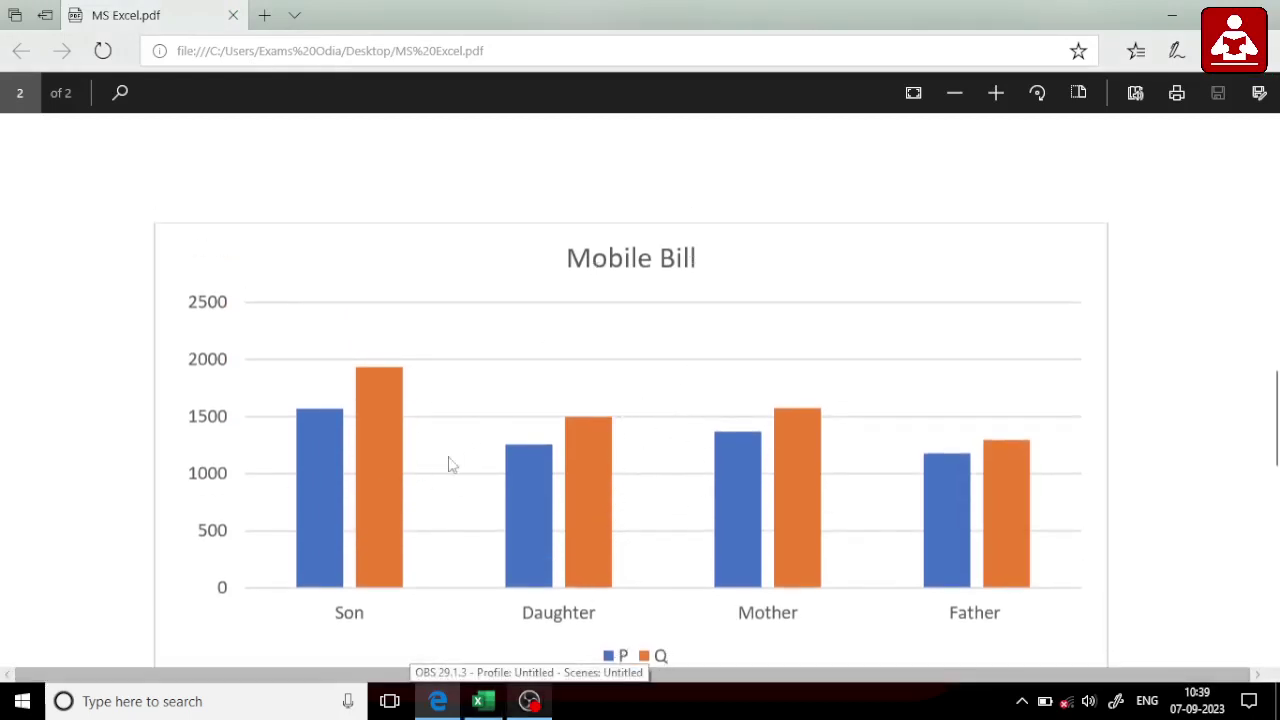
left_click(486, 704)
- Deselect the chart and set zoom to 100% so the table and chart show together
scroll(520, 400, "up", 2)
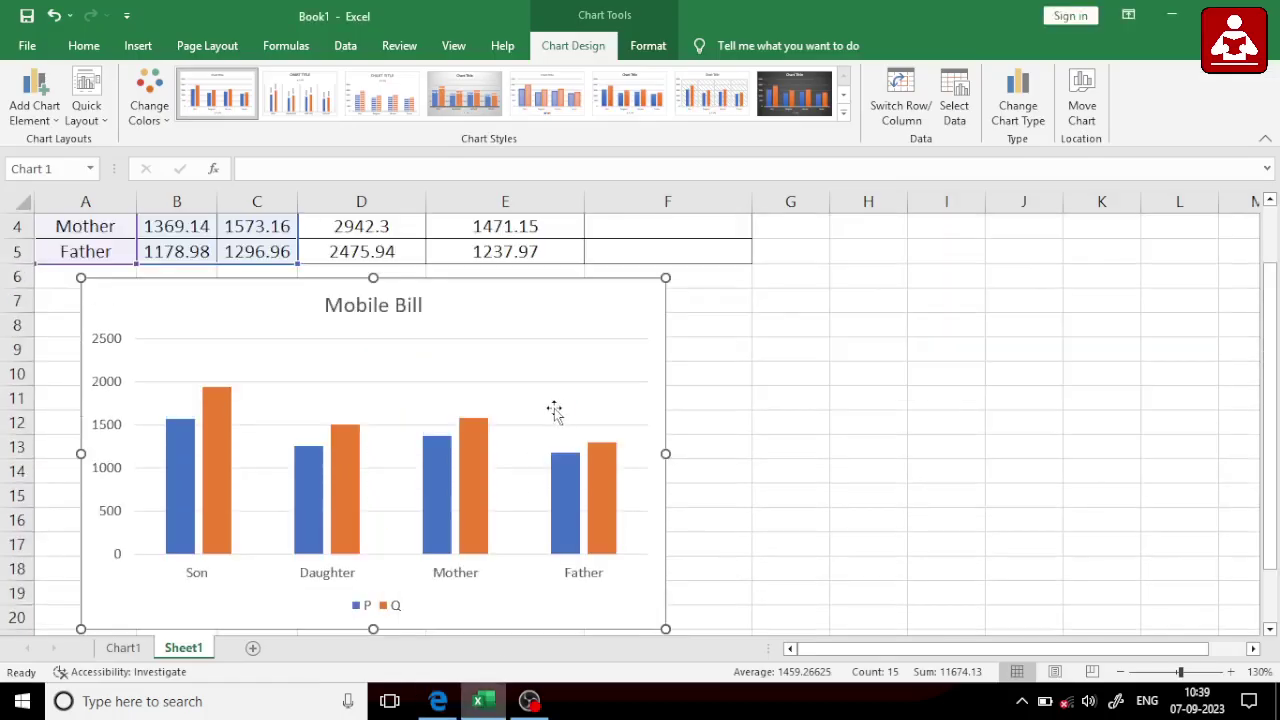
left_click(725, 411)
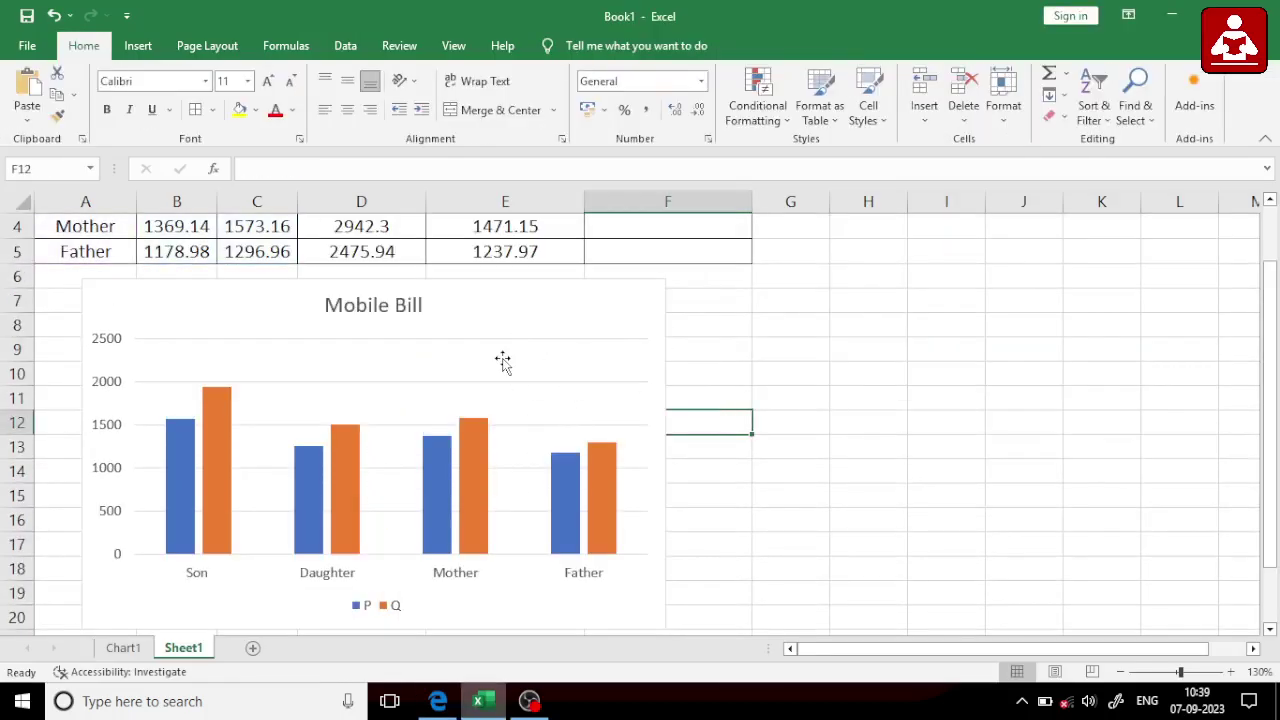
left_click(509, 362)
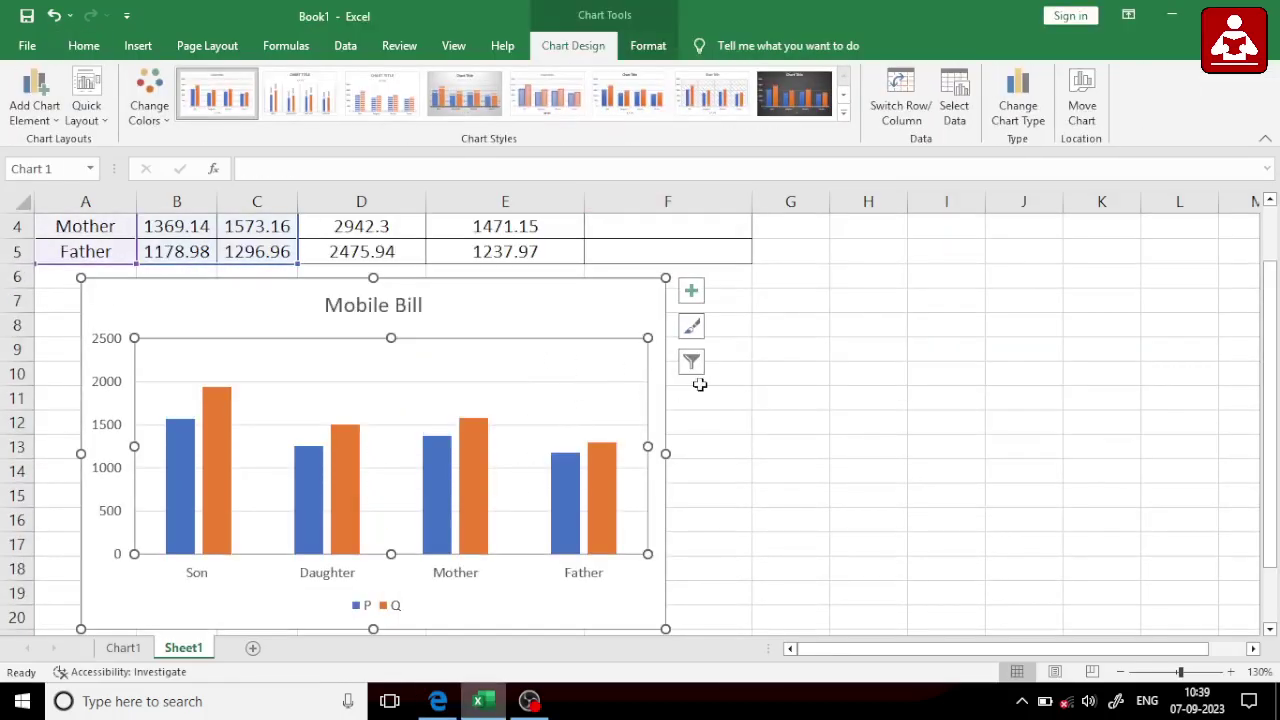
left_click(700, 380)
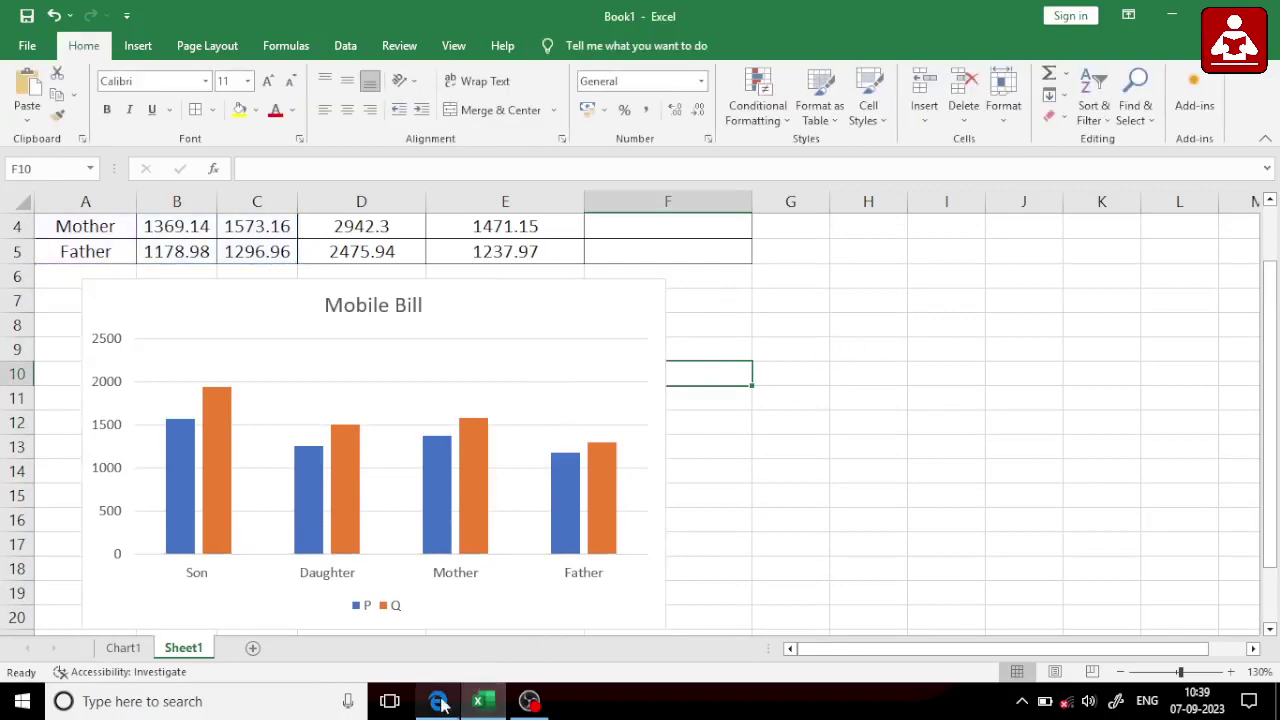
scroll(704, 476, "up", 1)
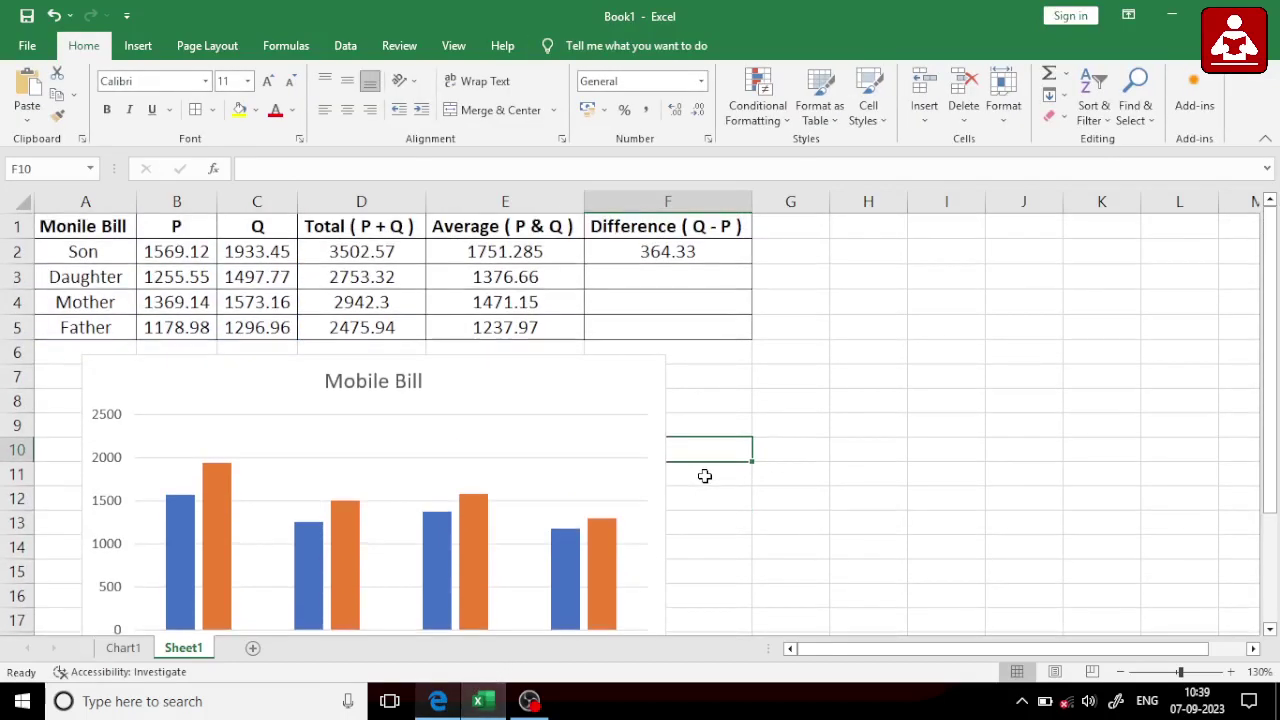
left_click(1121, 672)
left_click(1121, 672)
left_click(1121, 672)
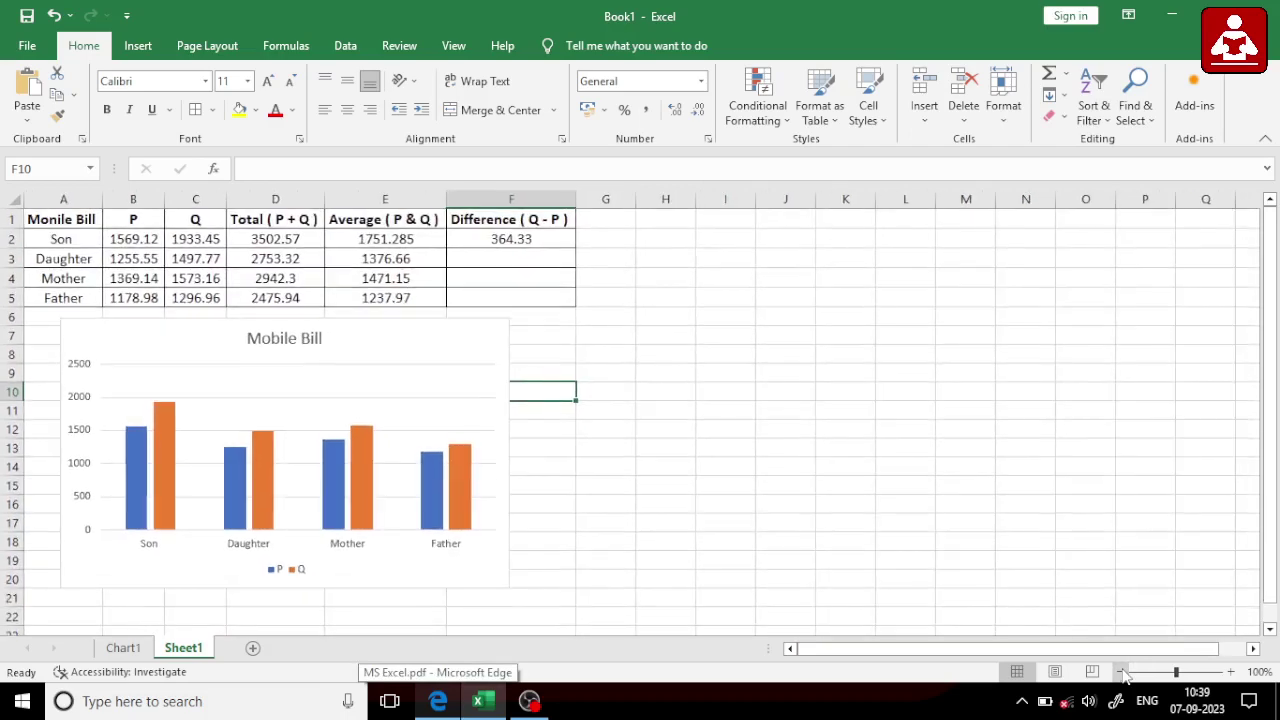
left_click(1121, 672)
left_click(1230, 672)
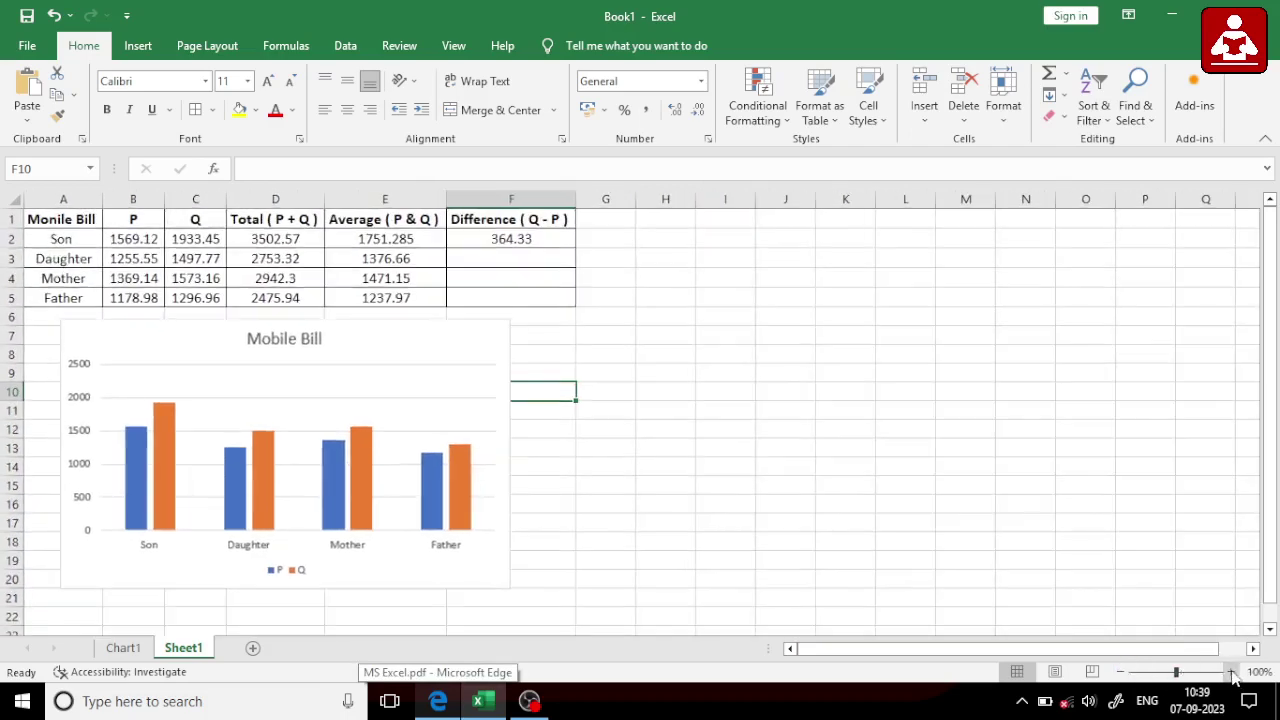
left_click(720, 392)
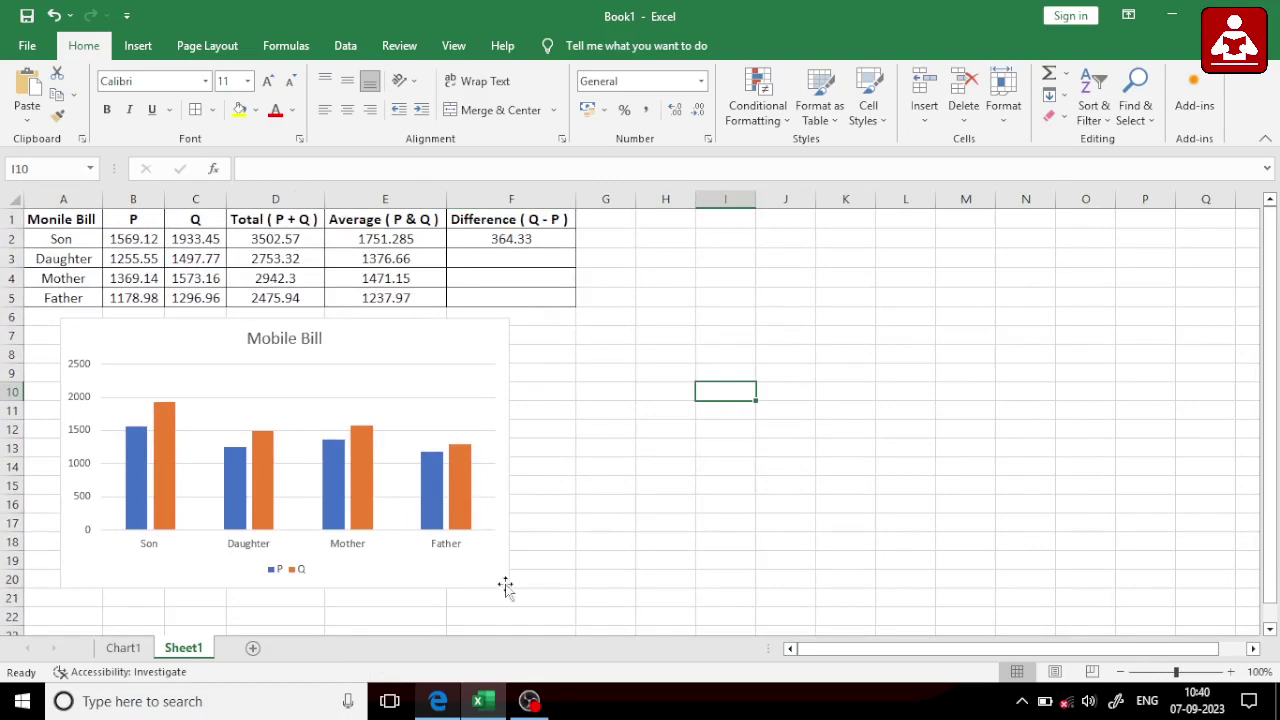
left_click(445, 705)
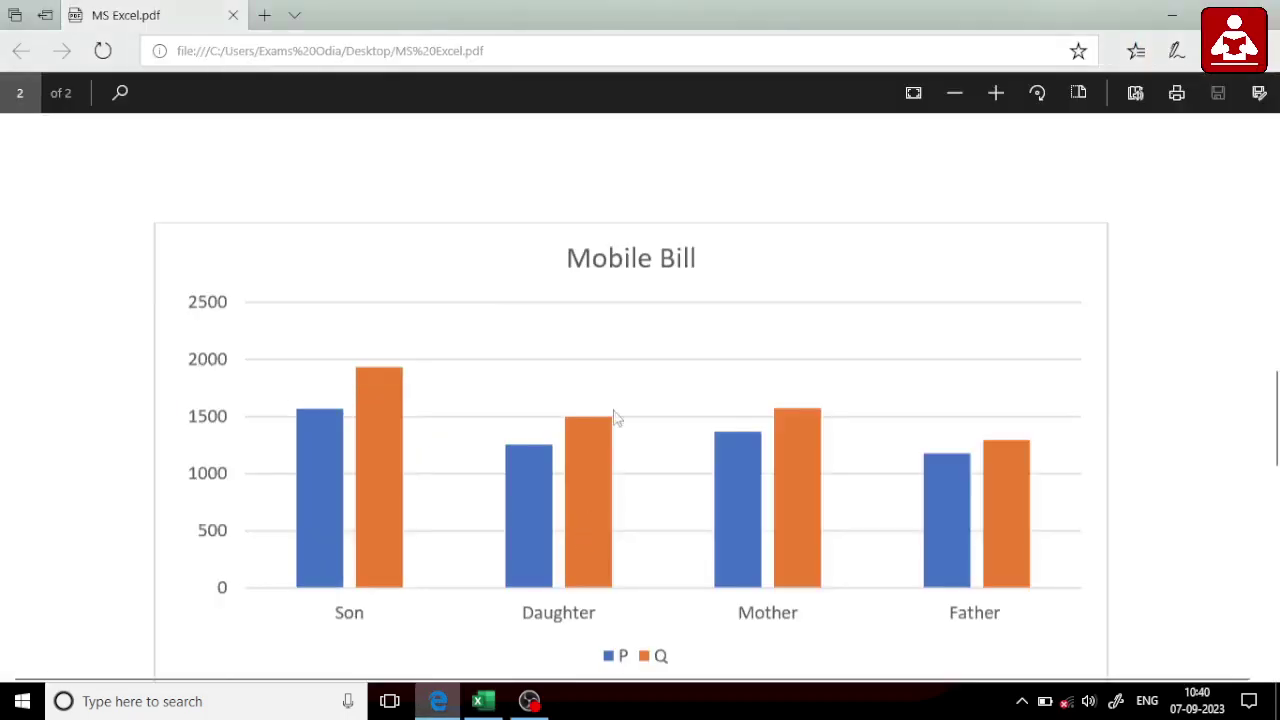
scroll(617, 415, "up", 4)
scroll(620, 403, "up", 4)
scroll(620, 400, "up", 4)
scroll(620, 400, "up", 3)
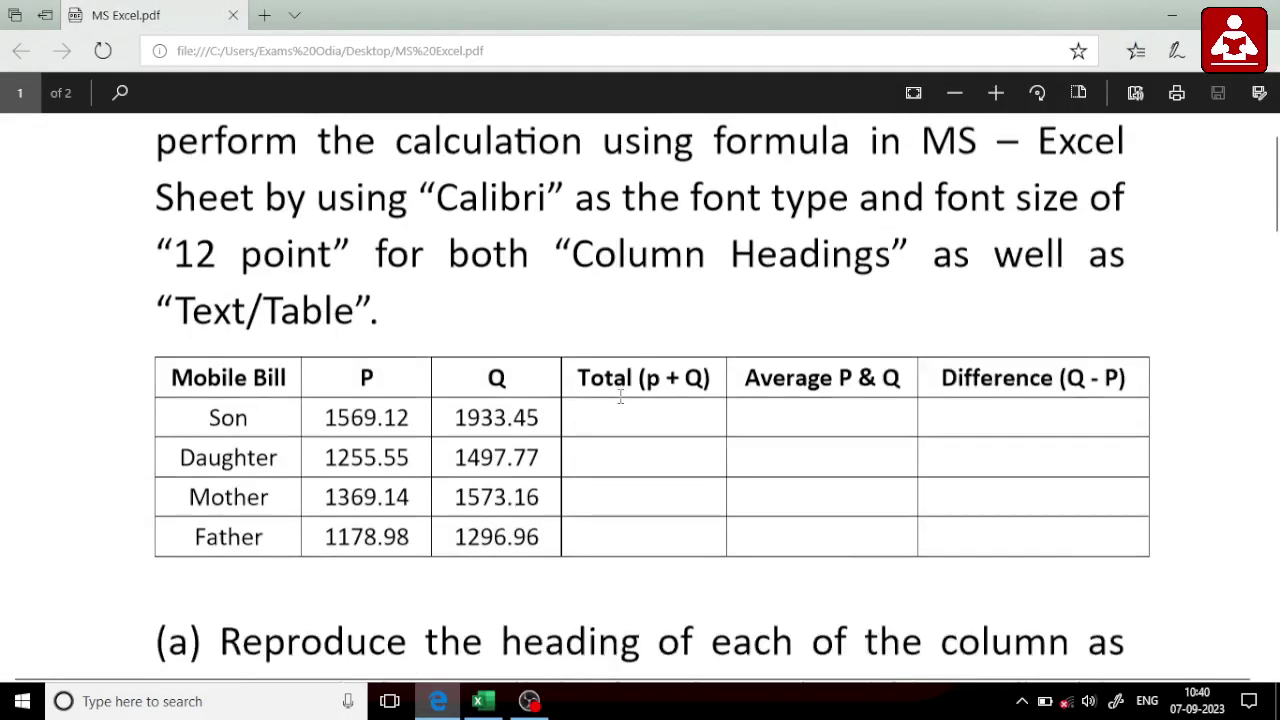
scroll(704, 447, "down", 1)
scroll(705, 450, "down", 5)
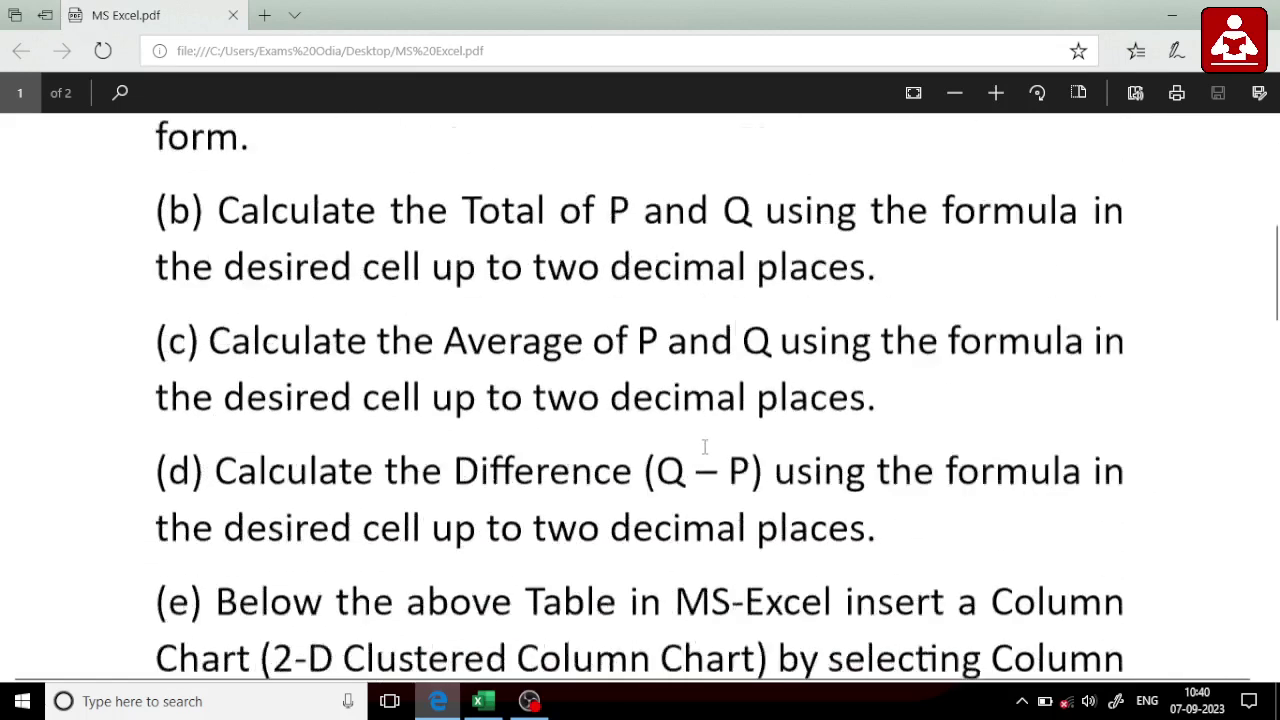
scroll(706, 452, "down", 5)
scroll(707, 455, "down", 5)
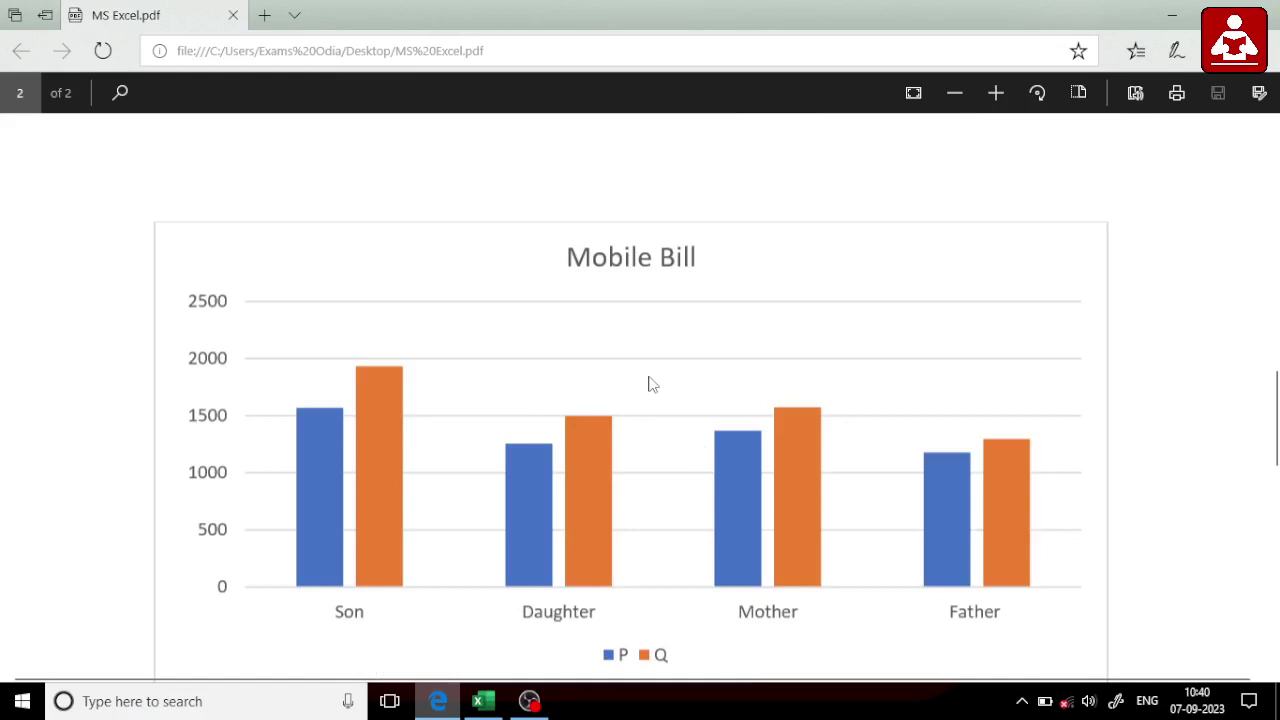
scroll(648, 384, "down", 3)
scroll(600, 365, "down", 3)
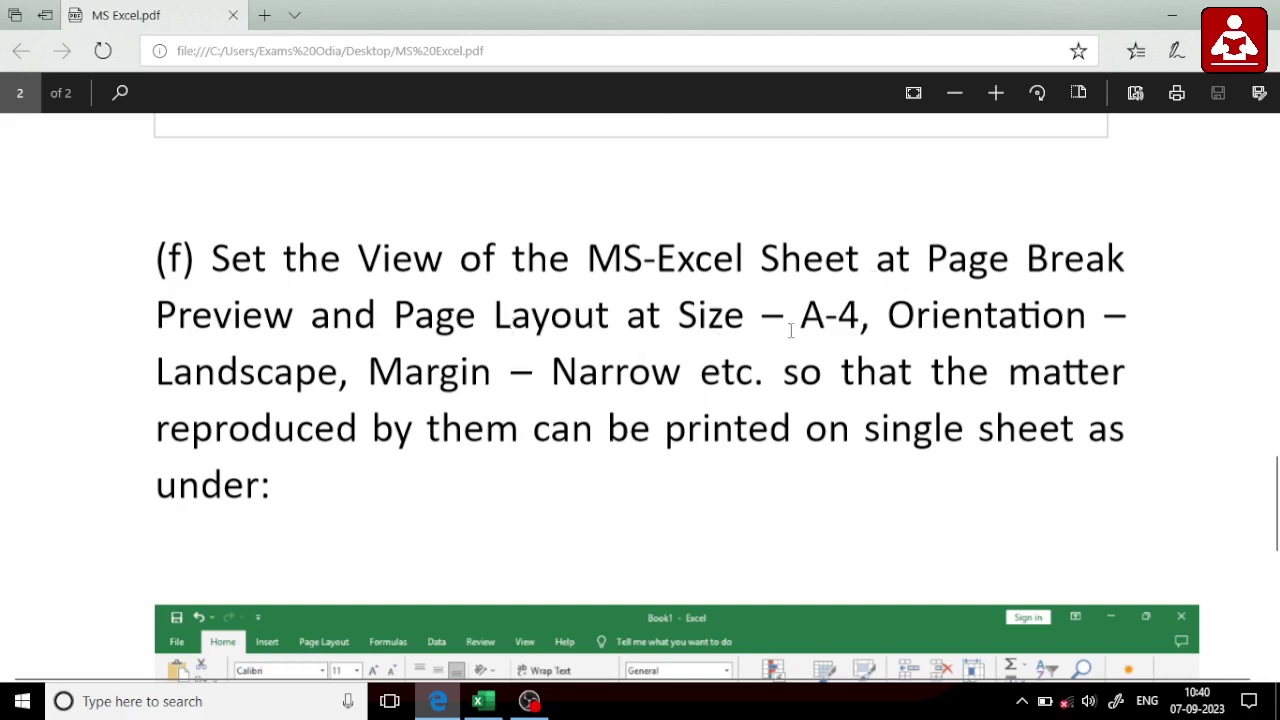
left_click_drag(799, 320, 851, 314)
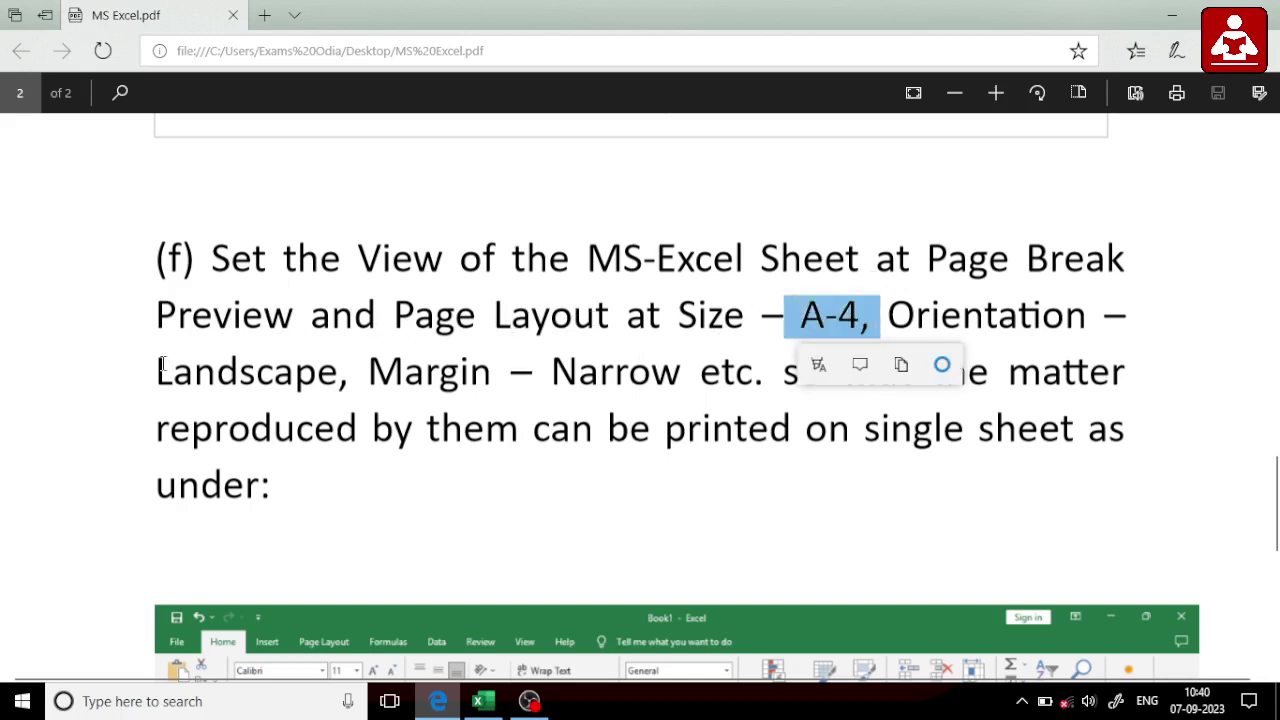
left_click_drag(157, 366, 459, 376)
left_click_drag(552, 372, 645, 372)
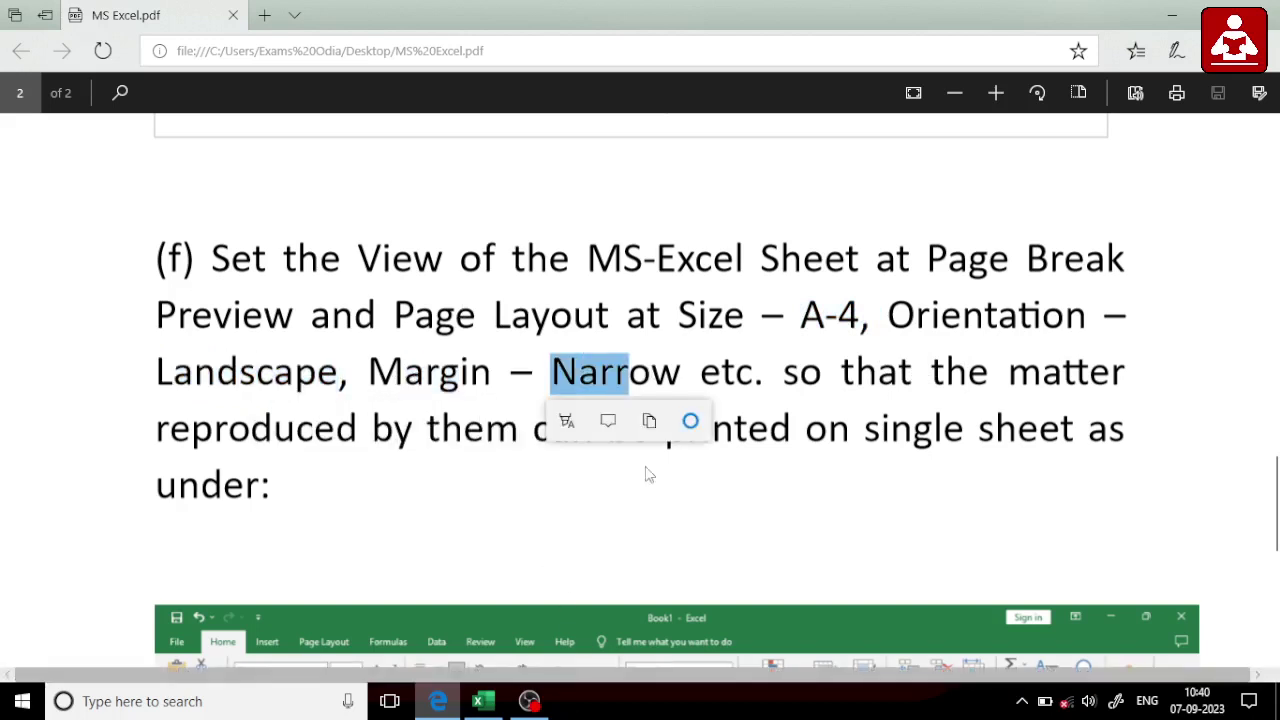
left_click(847, 491)
scroll(847, 491, "down", 5)
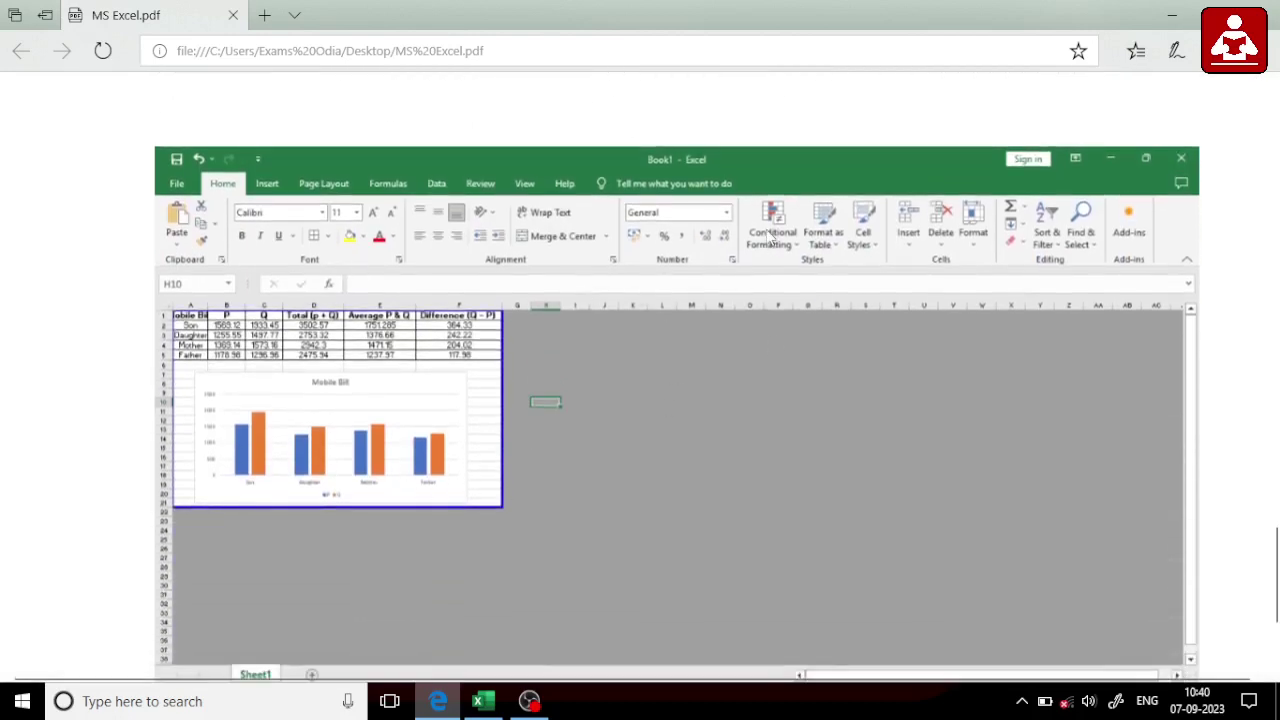
scroll(651, 222, "down", 1)
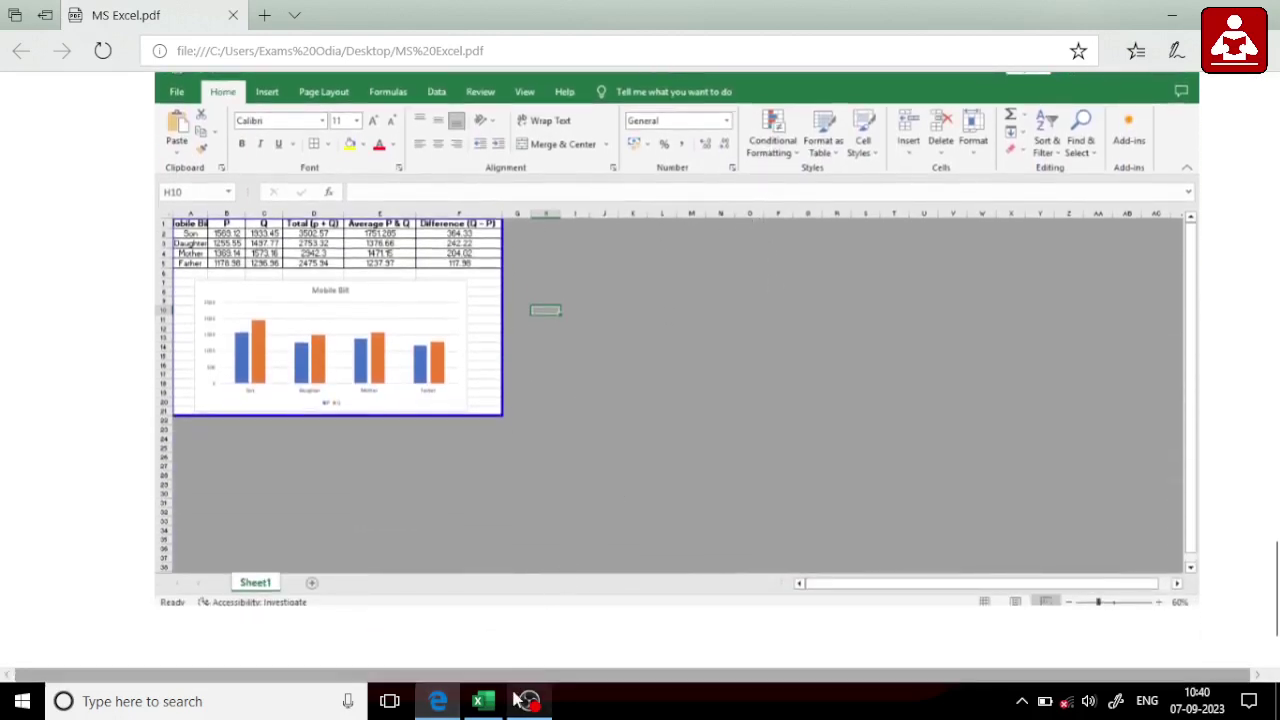
left_click(484, 701)
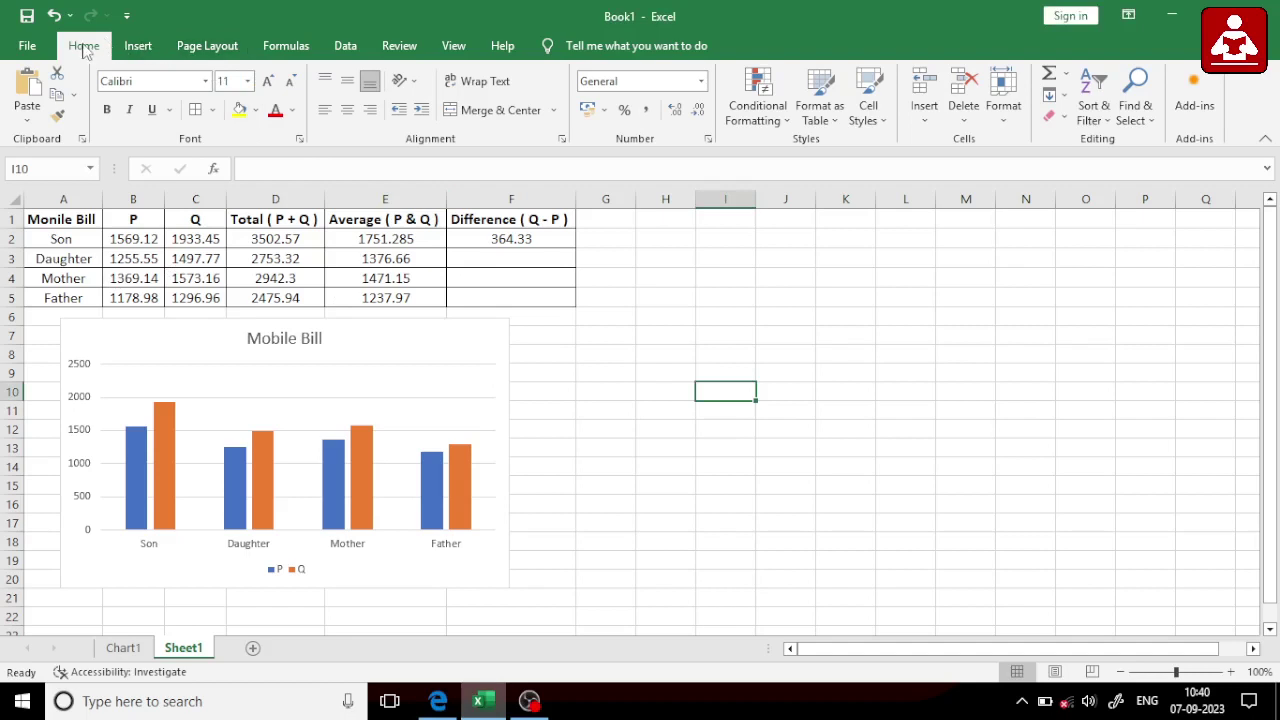
- Set the page to A4 paper in Landscape orientation with a margin preset
left_click(187, 44)
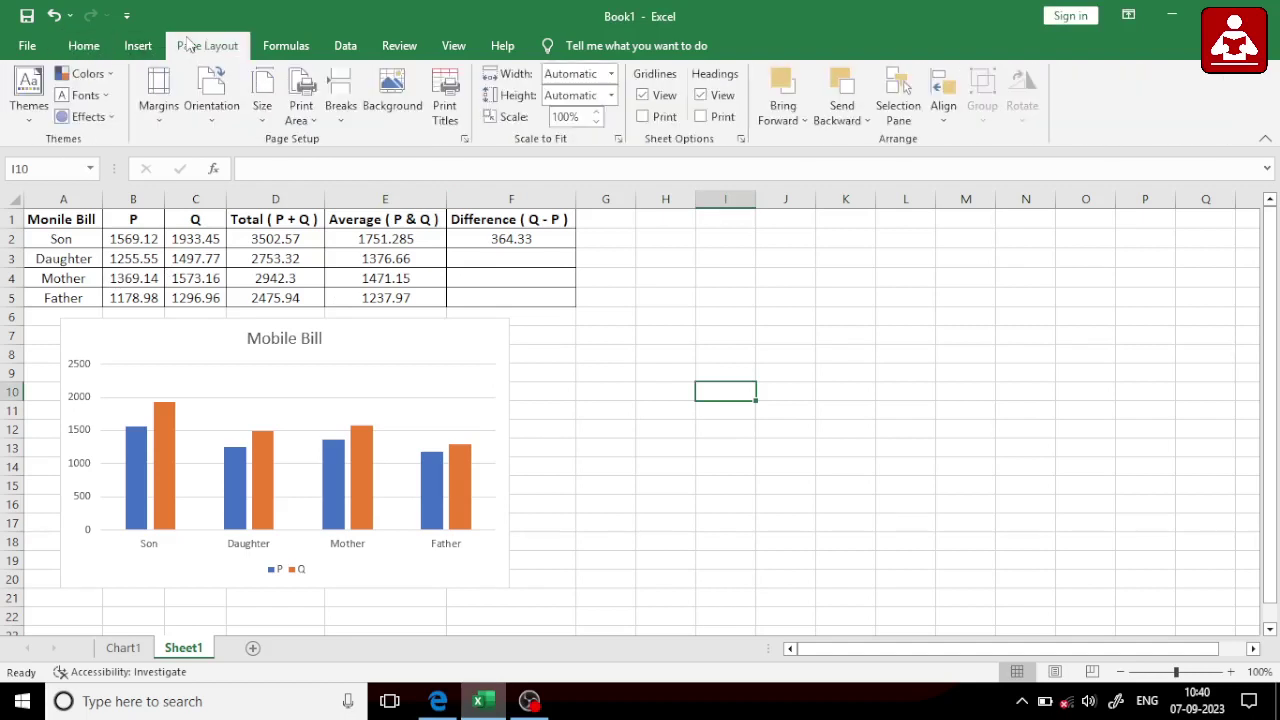
left_click(262, 95)
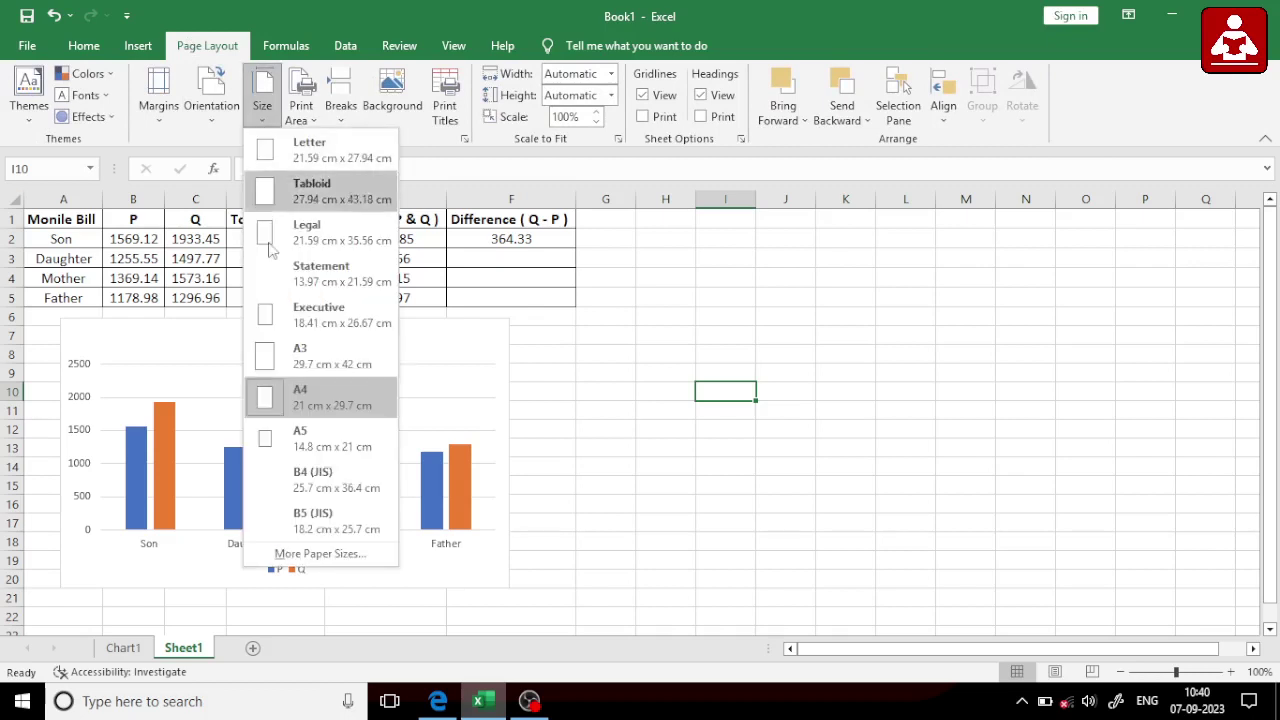
left_click(300, 397)
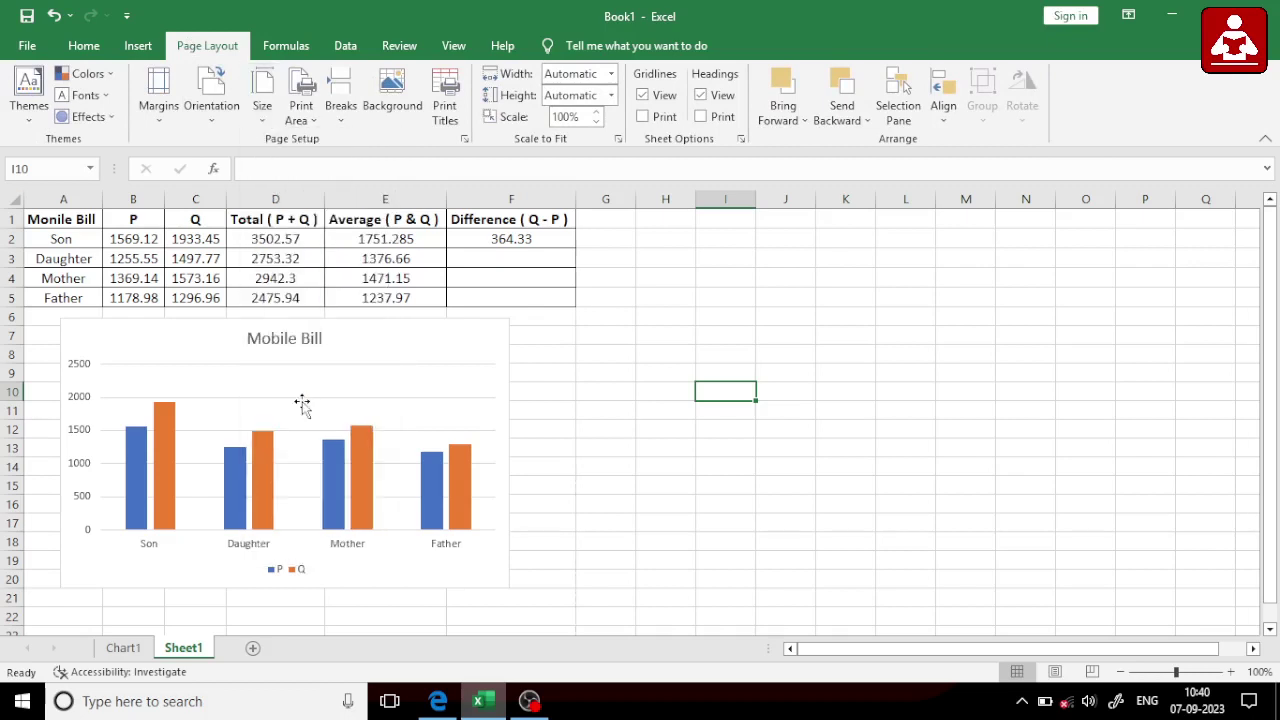
left_click(221, 124)
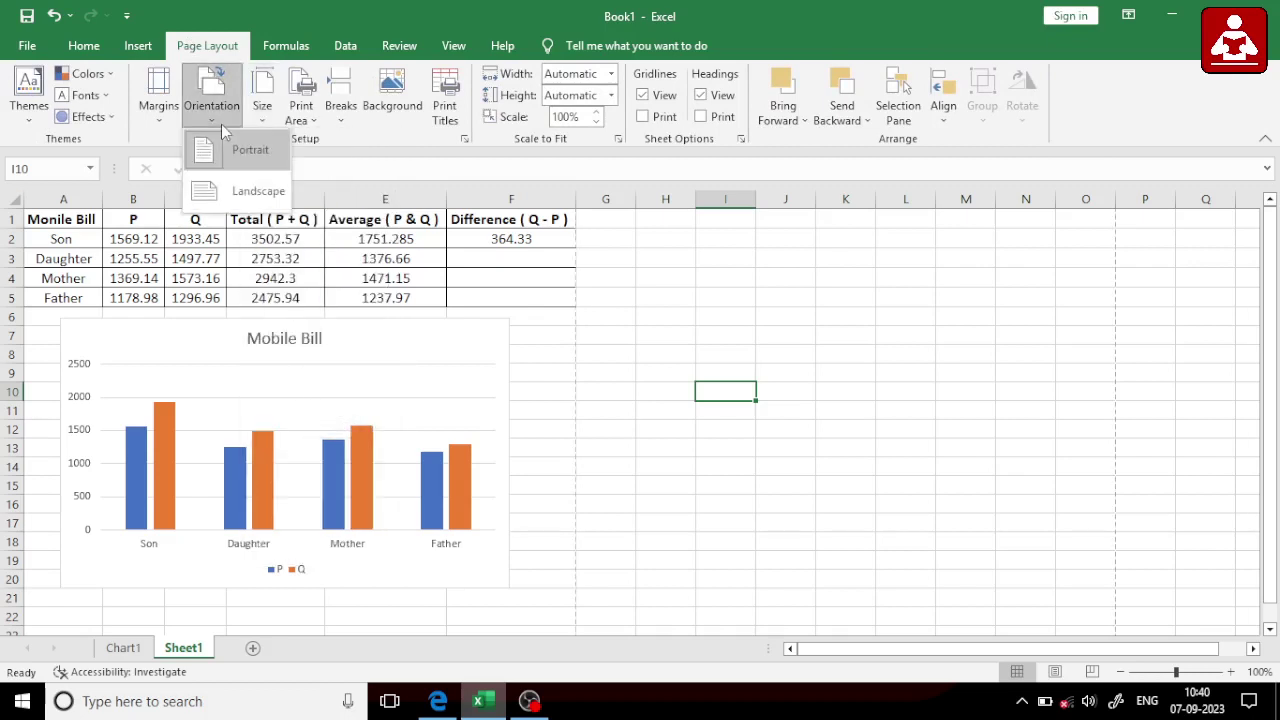
left_click(240, 193)
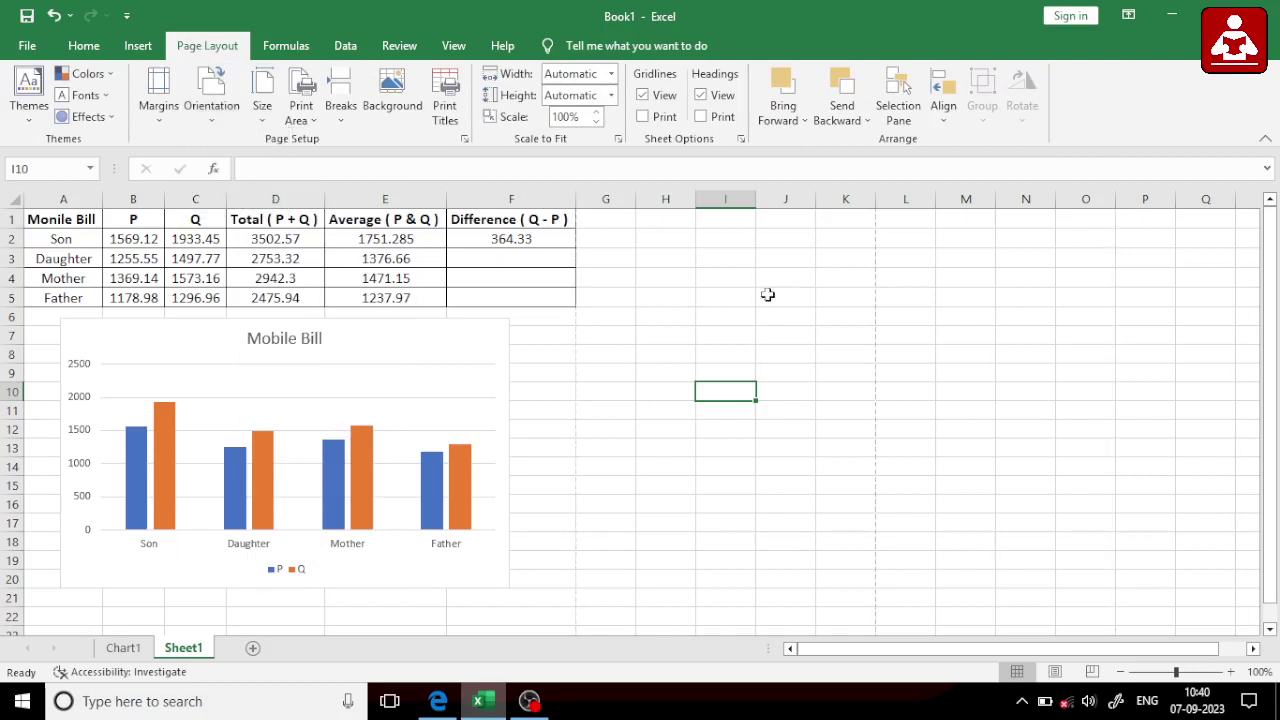
left_click(157, 126)
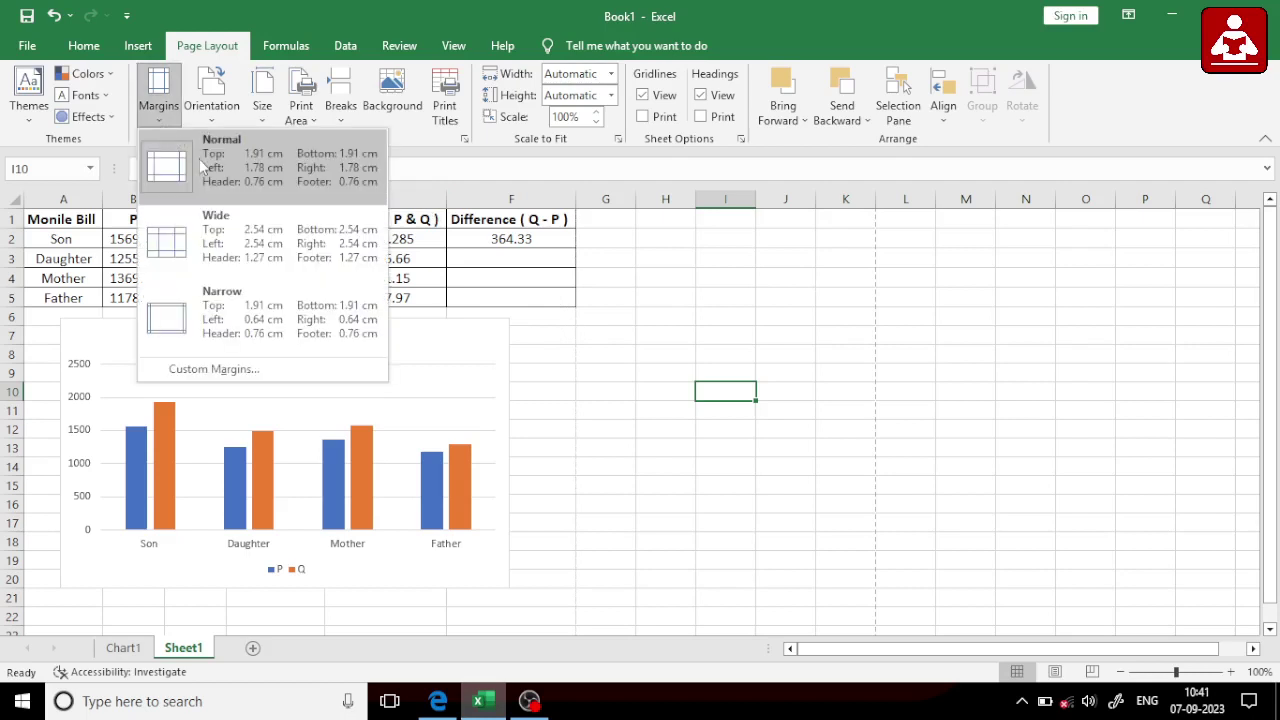
left_click(200, 165)
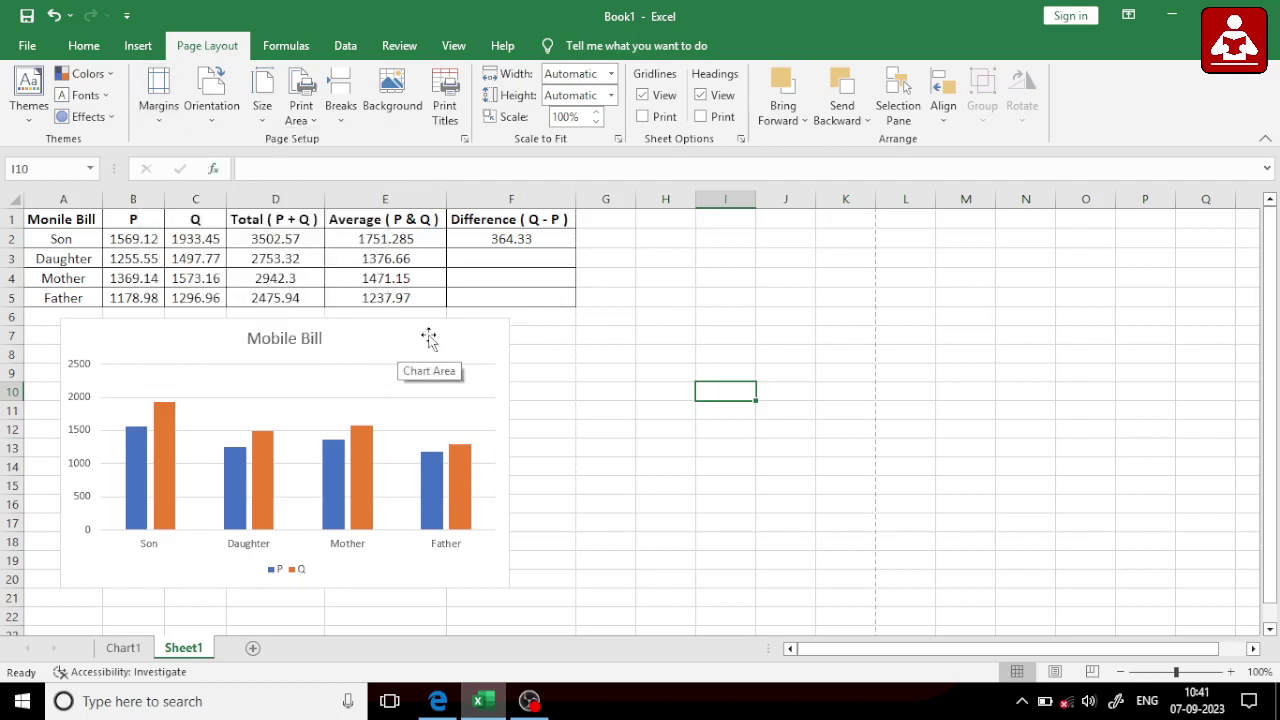
- Check the table and chart area from A1, then switch the sheet to Page Break Preview
left_click(35, 221)
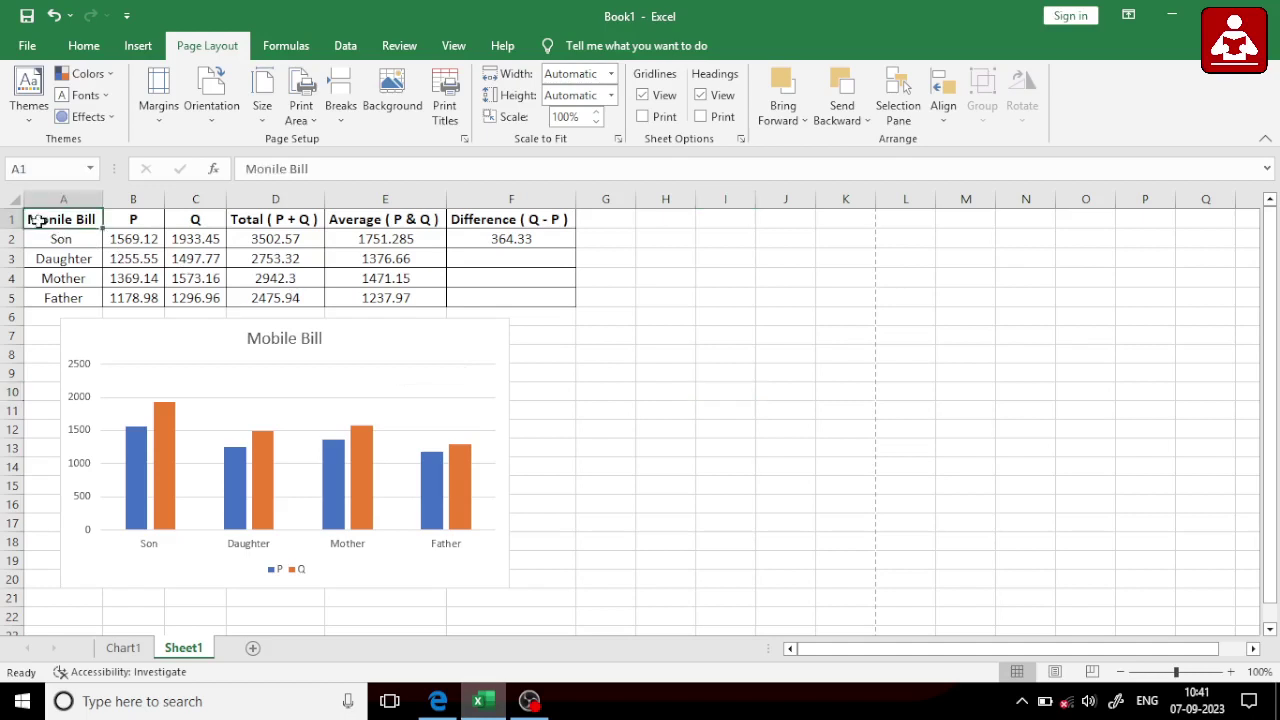
left_click_drag(35, 221, 568, 593)
left_click(712, 488)
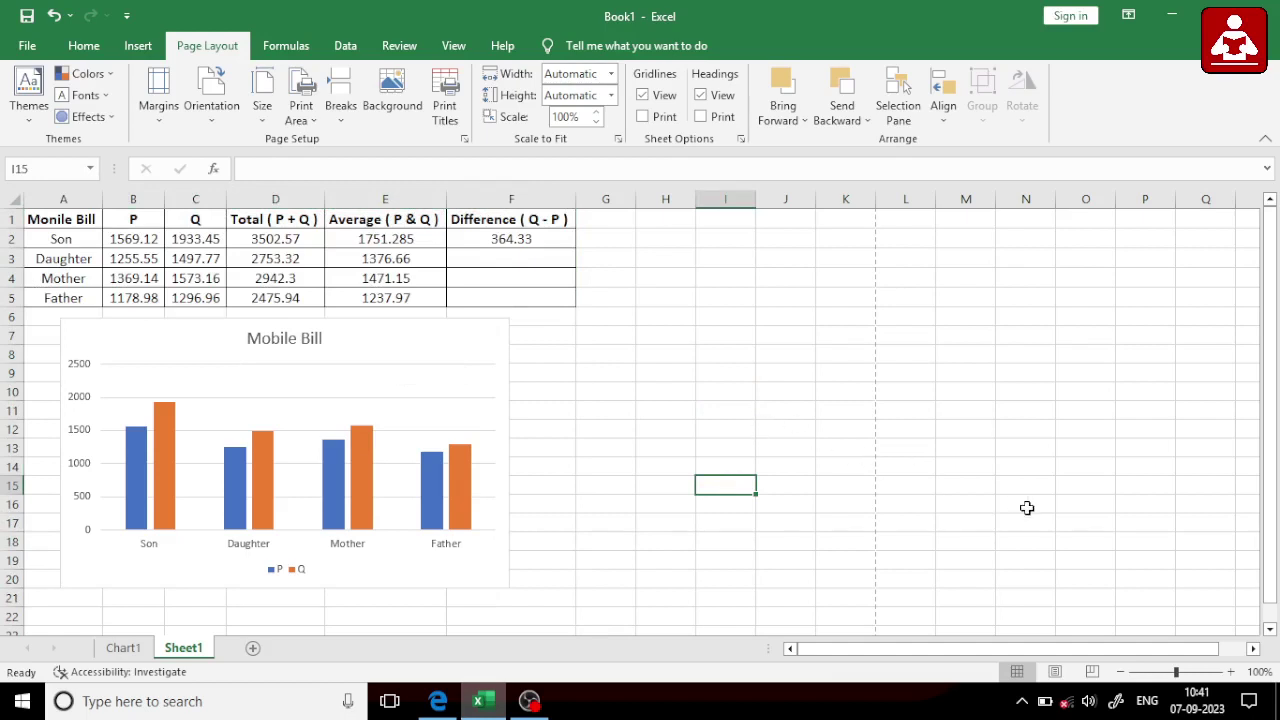
left_click(1092, 671)
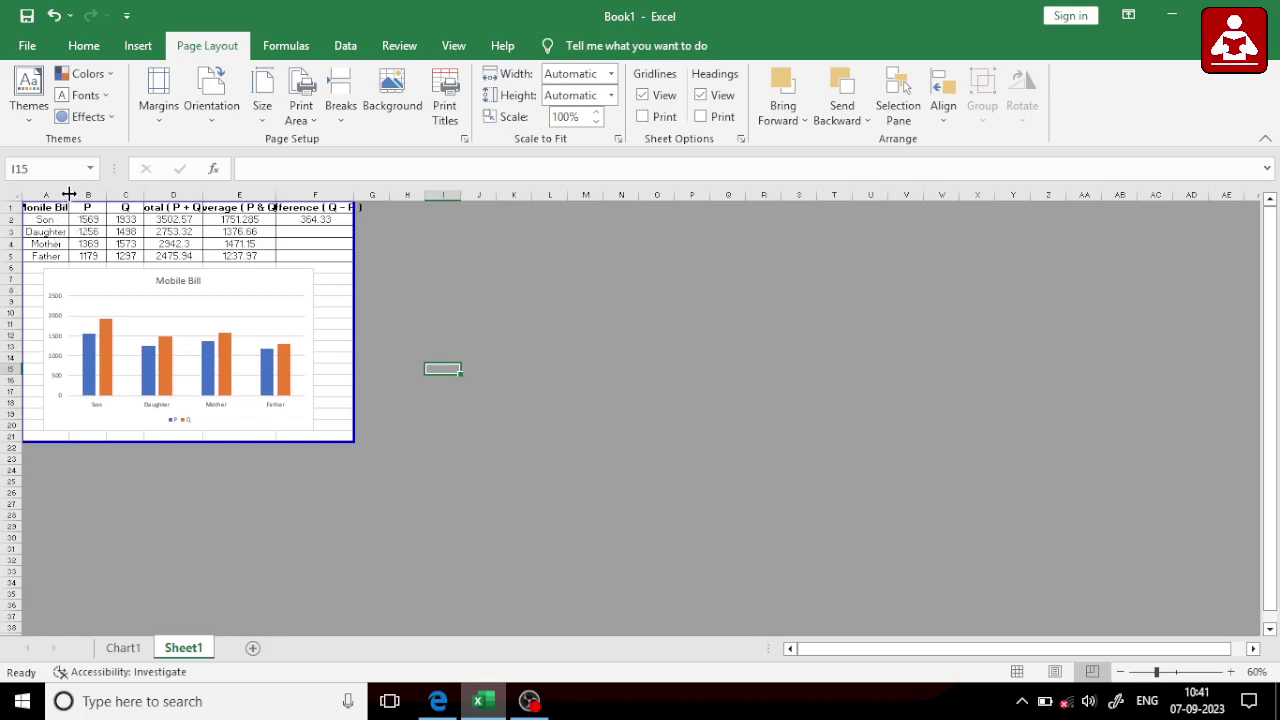
- Auto-fit columns A through F so the full 'Difference ( Q - P )' heading fits the page
double_click(69, 193)
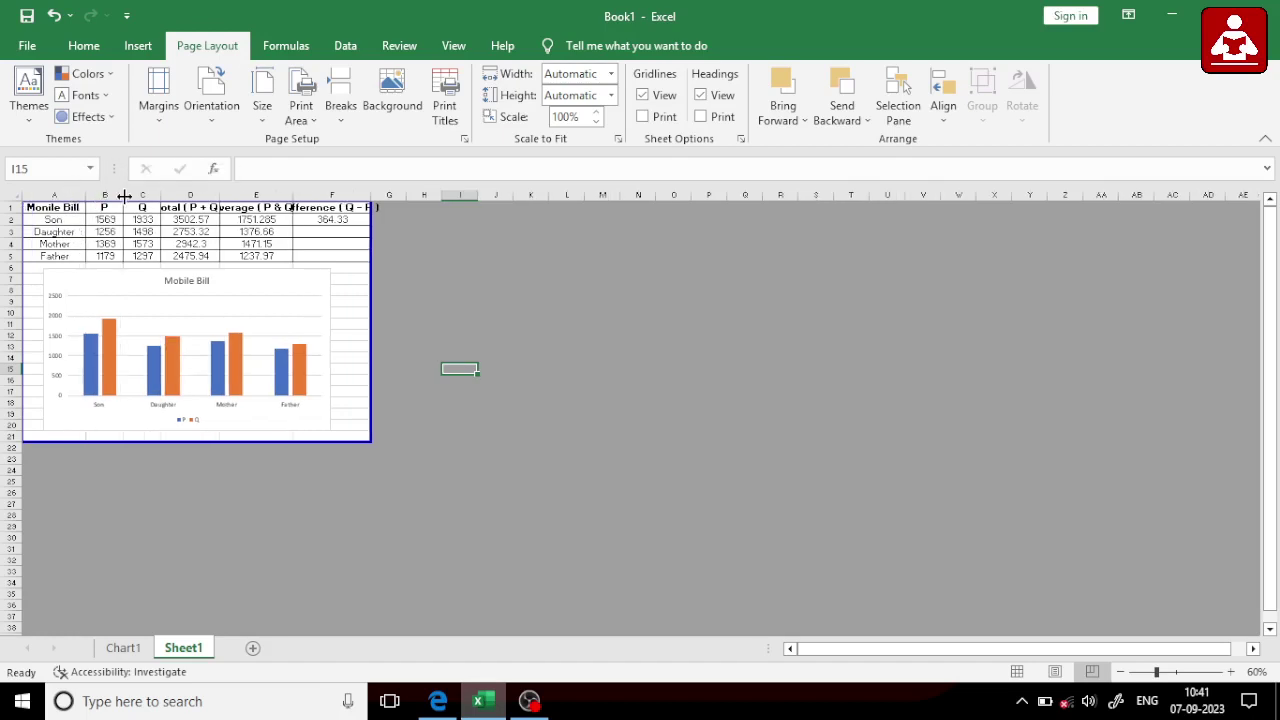
double_click(124, 194)
double_click(167, 194)
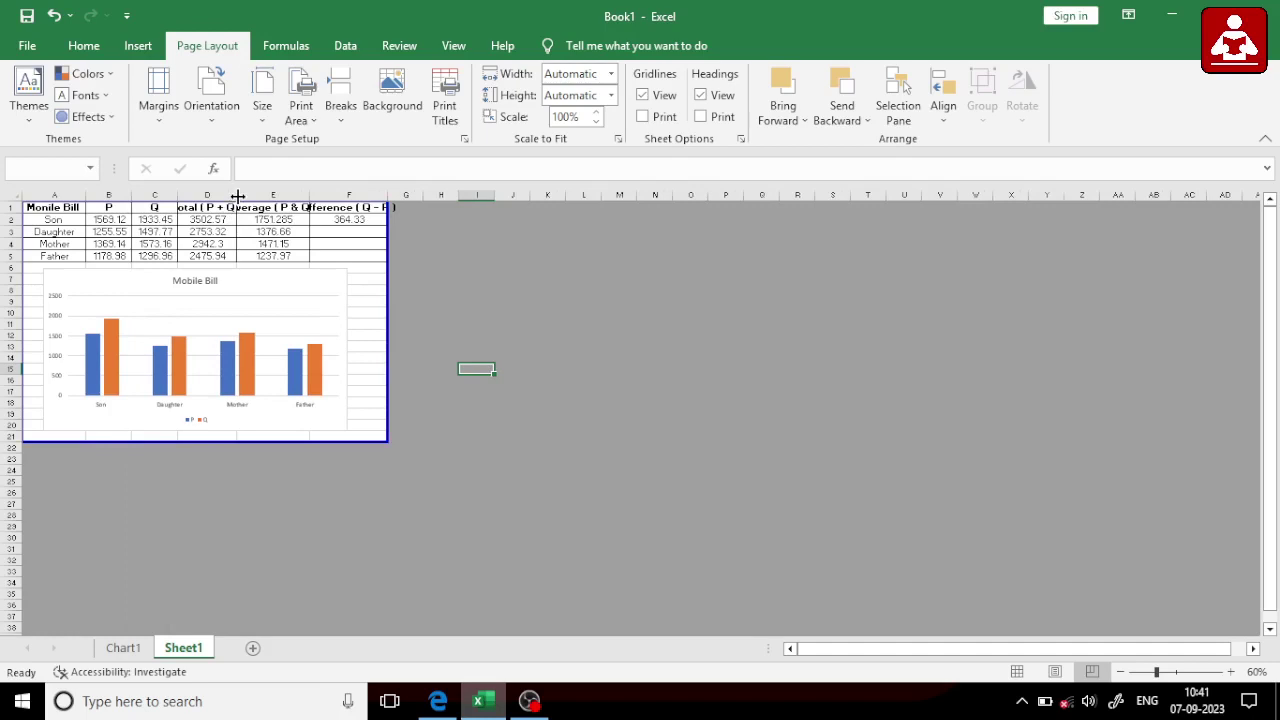
double_click(233, 194)
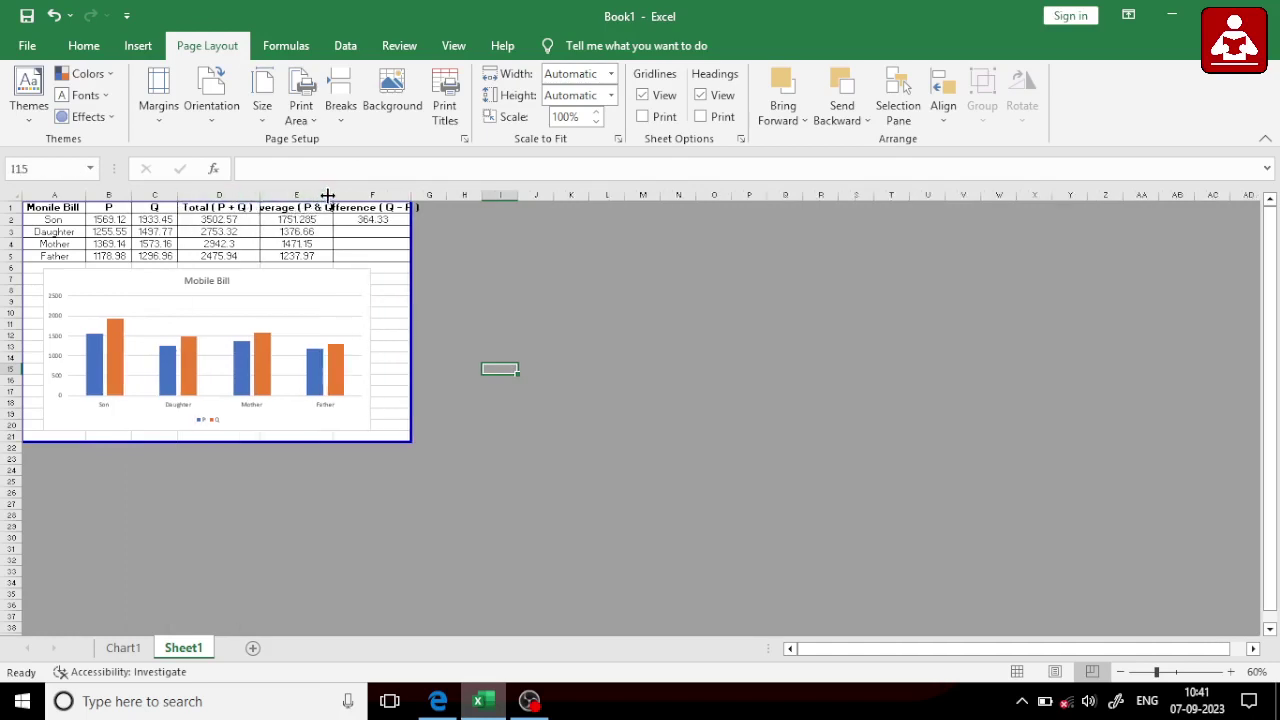
double_click(327, 194)
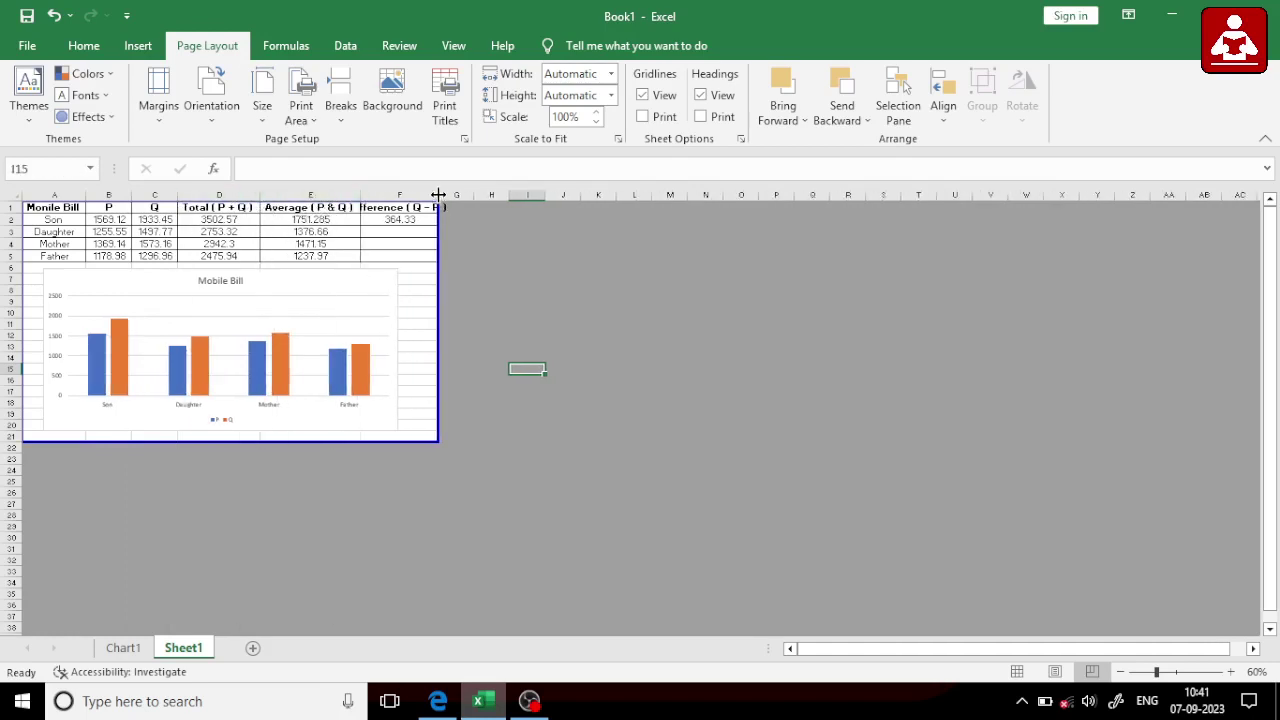
double_click(438, 194)
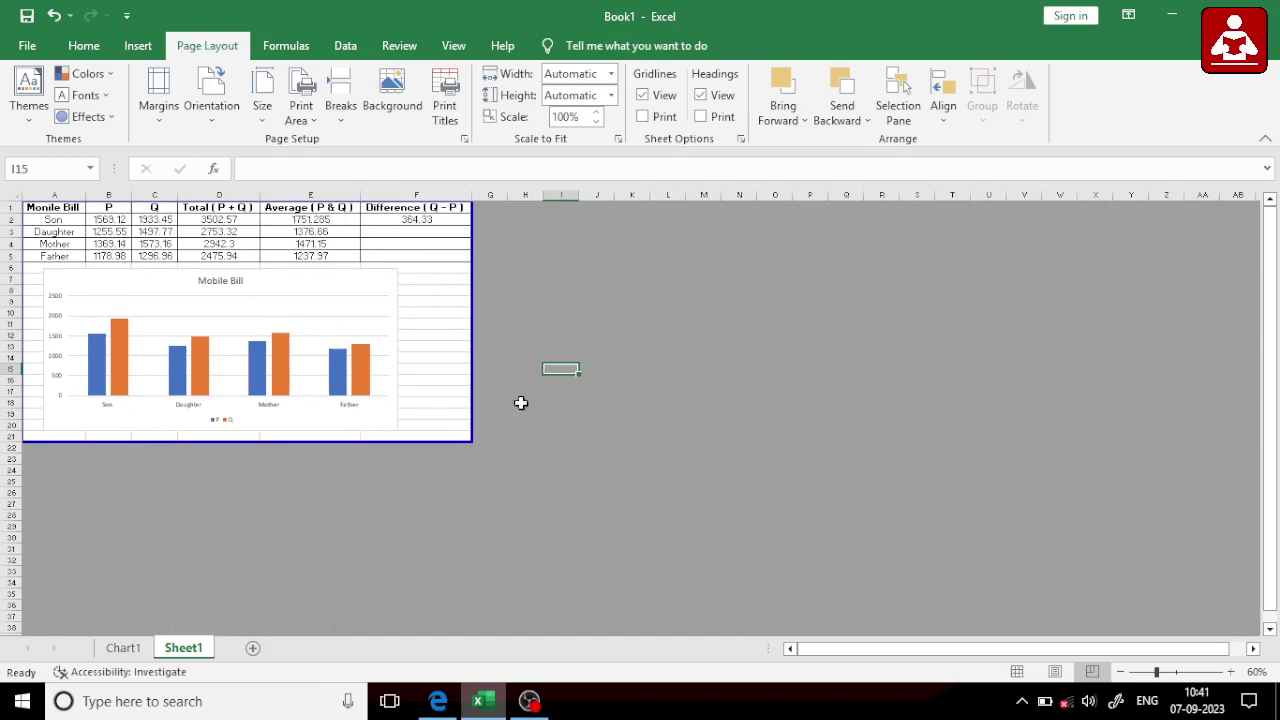
left_click(438, 701)
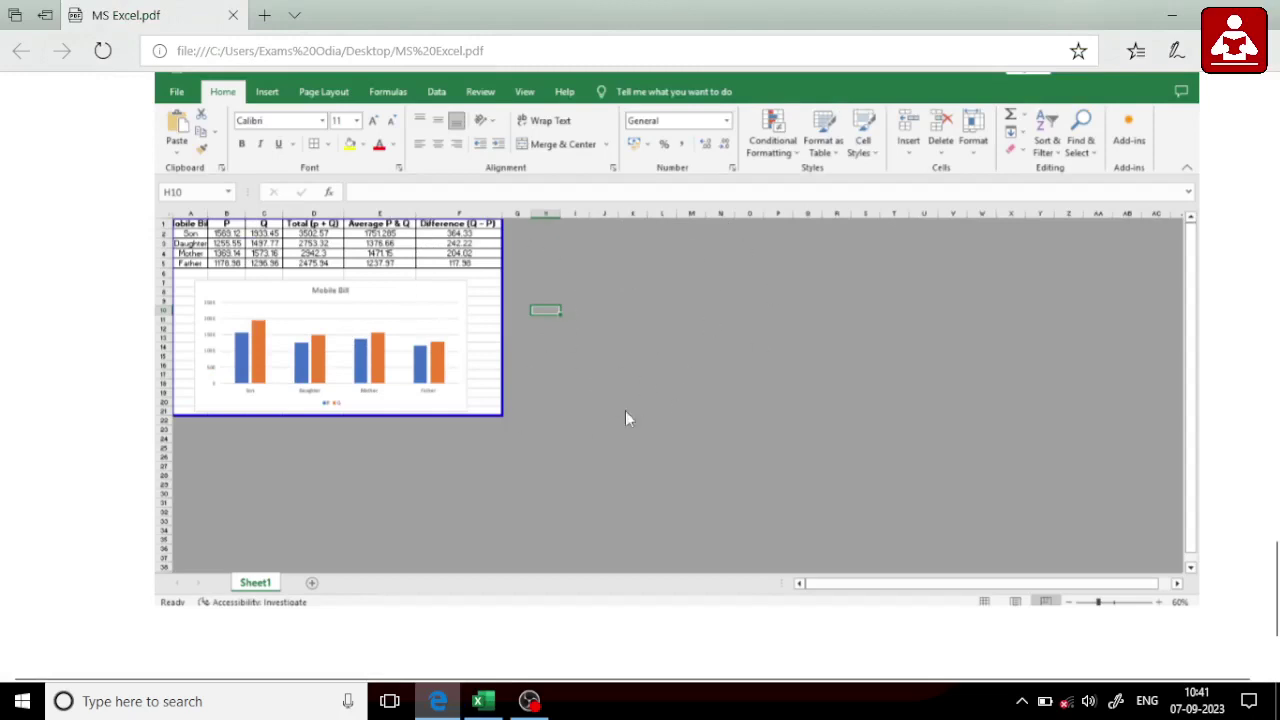
left_click(481, 701)
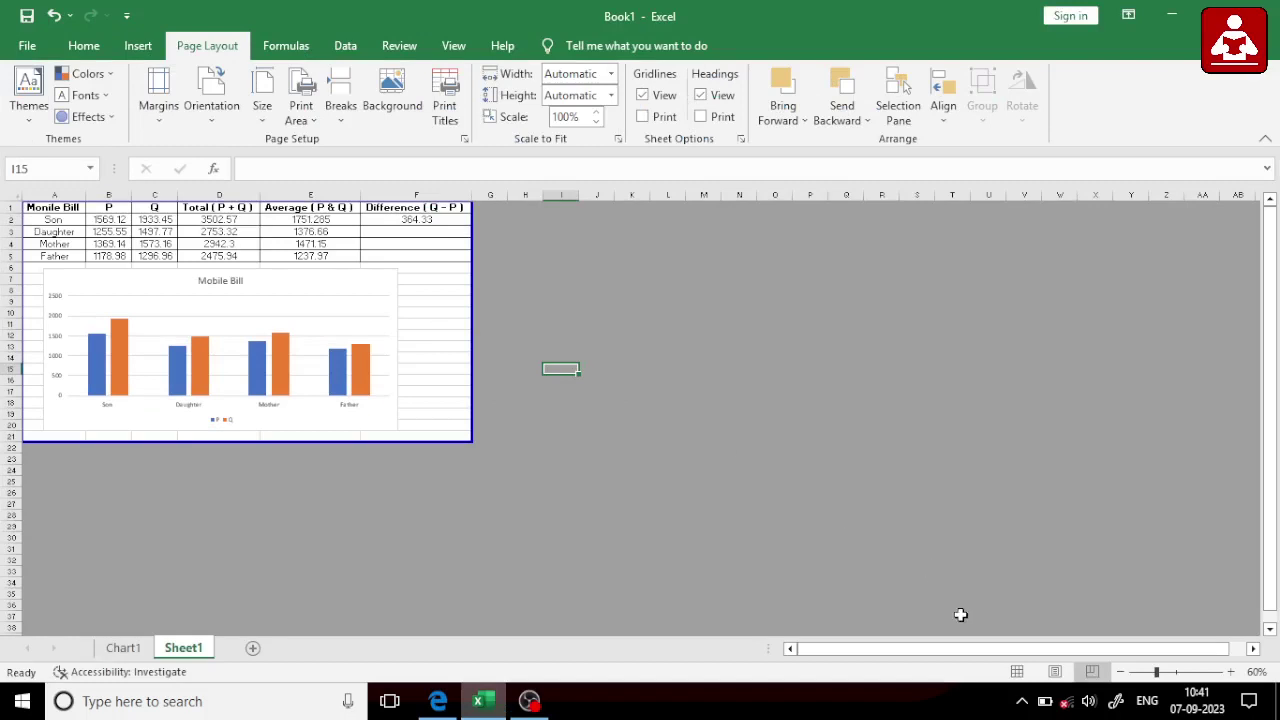
- Return to Normal view and confirm the print preview fits one landscape A4 page
left_click(1019, 673)
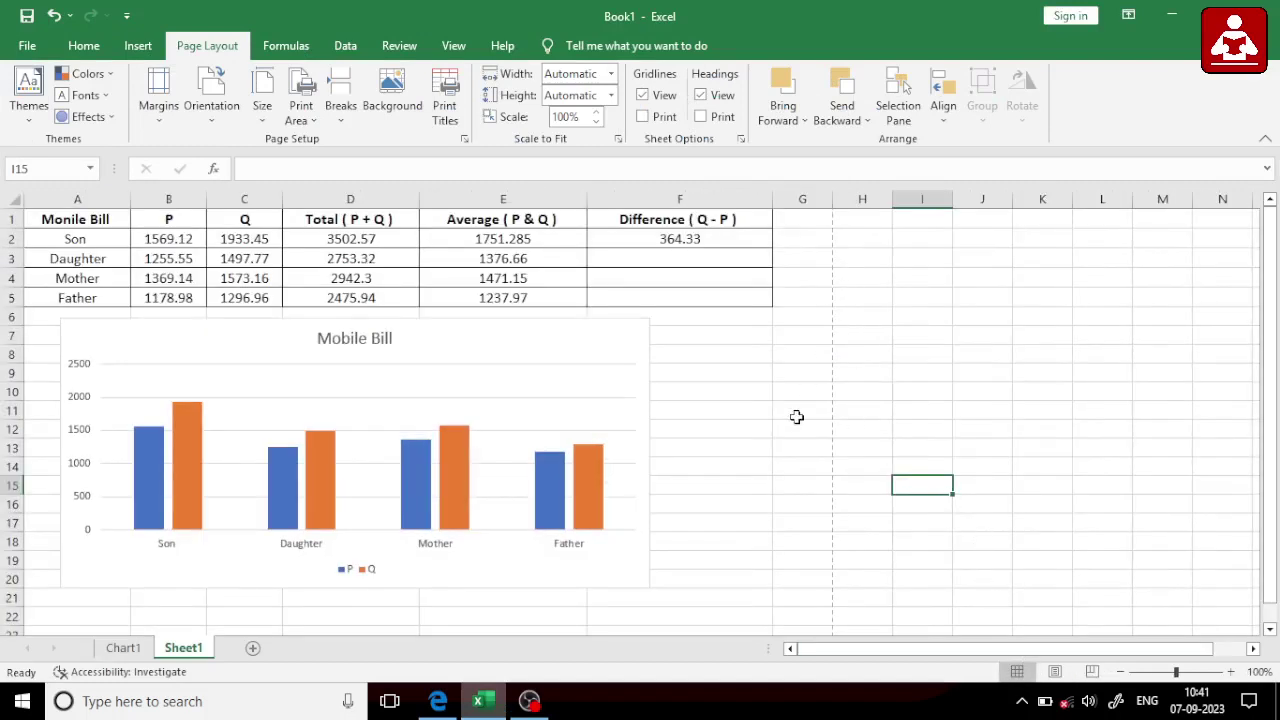
left_click(836, 218)
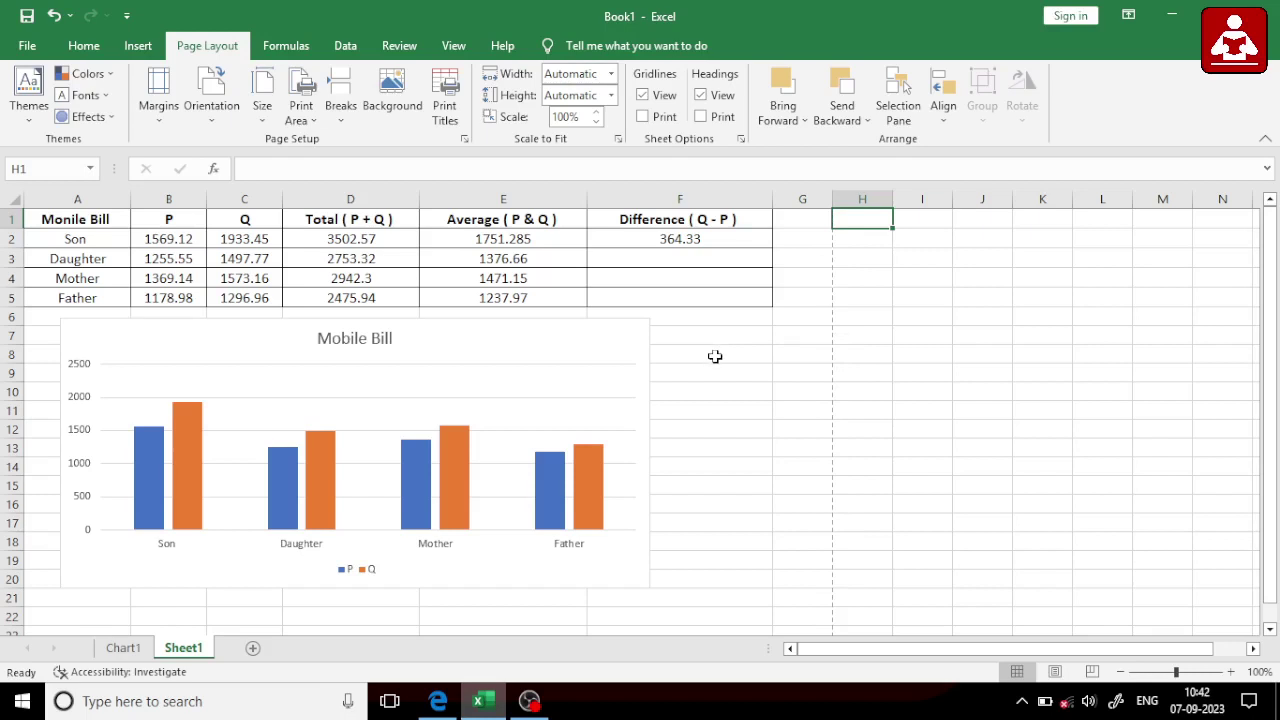
key("ctrl+p")
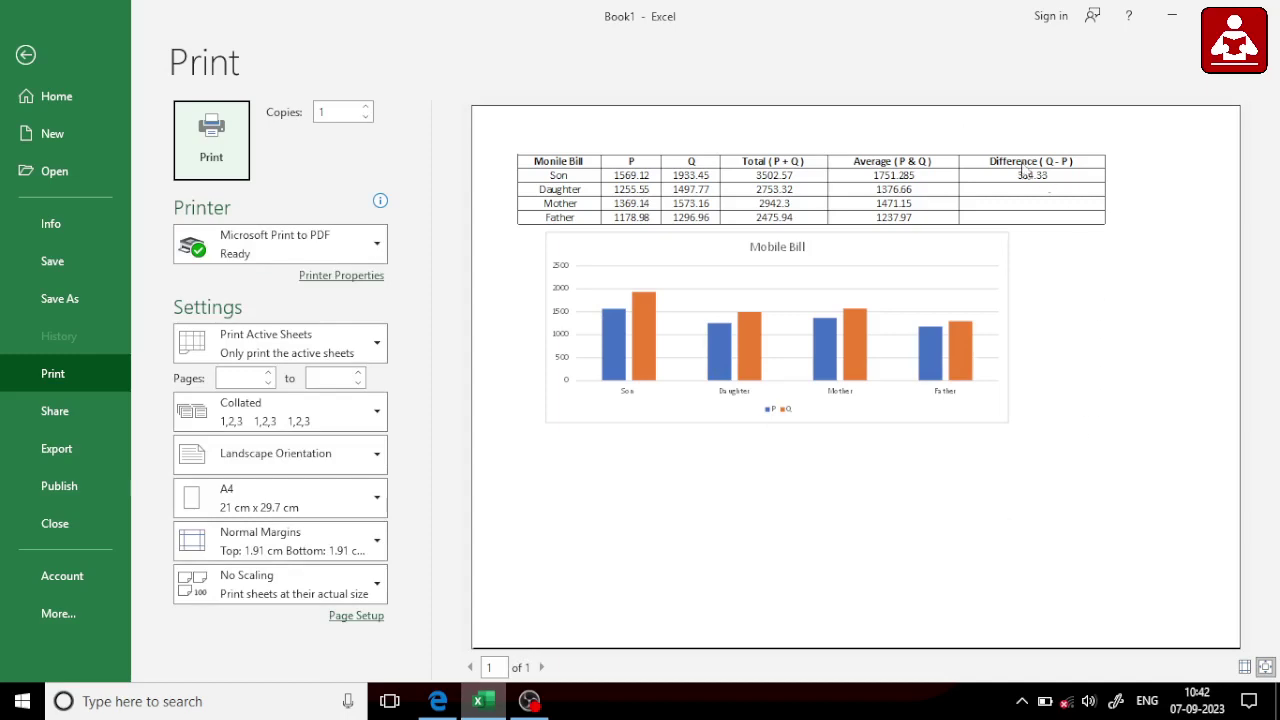
left_click(26, 55)
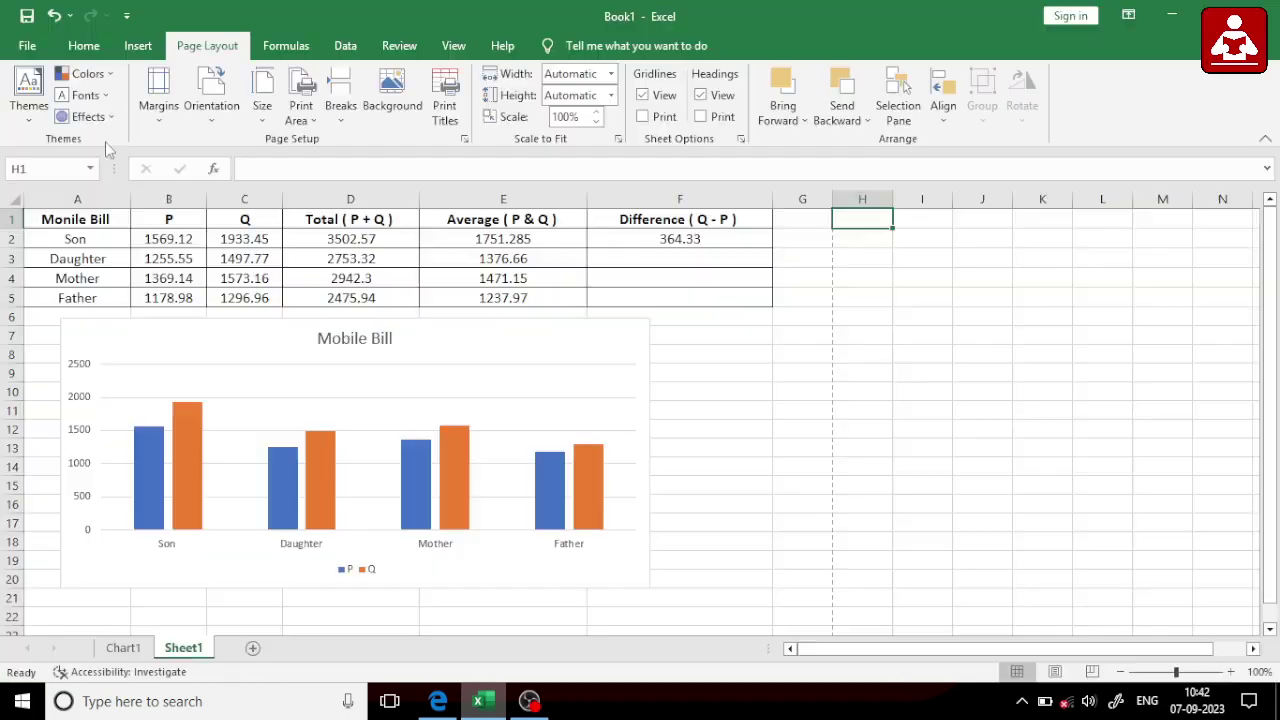
left_click(434, 705)
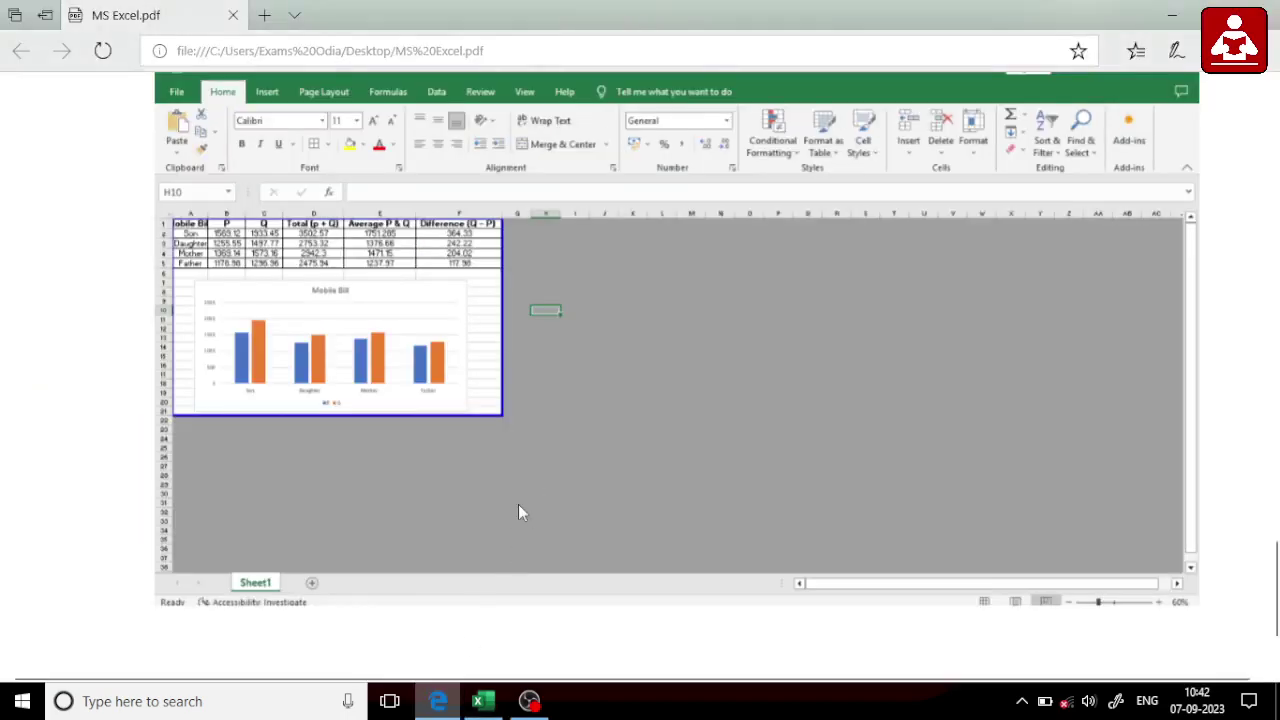
- Mark the A-4, Landscape and Narrow margin requirements in question (f) of the PDF
scroll(518, 504, "up", 3)
scroll(553, 398, "up", 2)
scroll(553, 398, "up", 1)
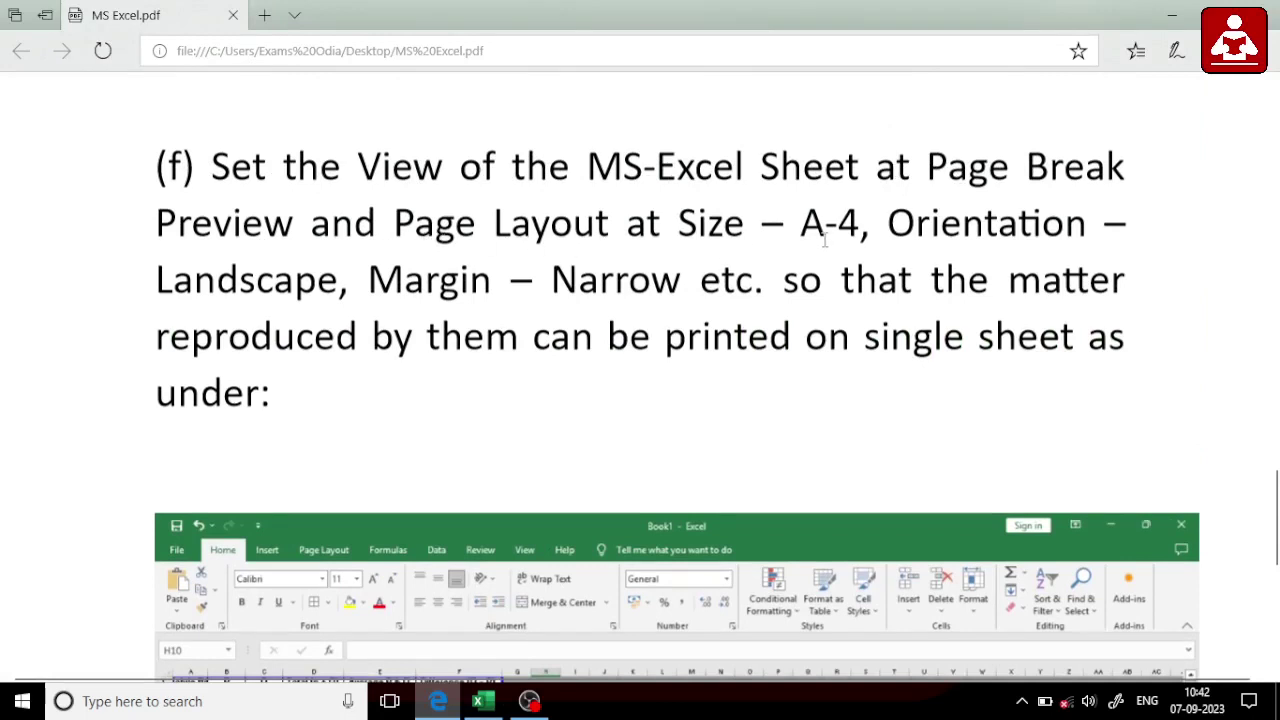
left_click_drag(803, 226, 860, 226)
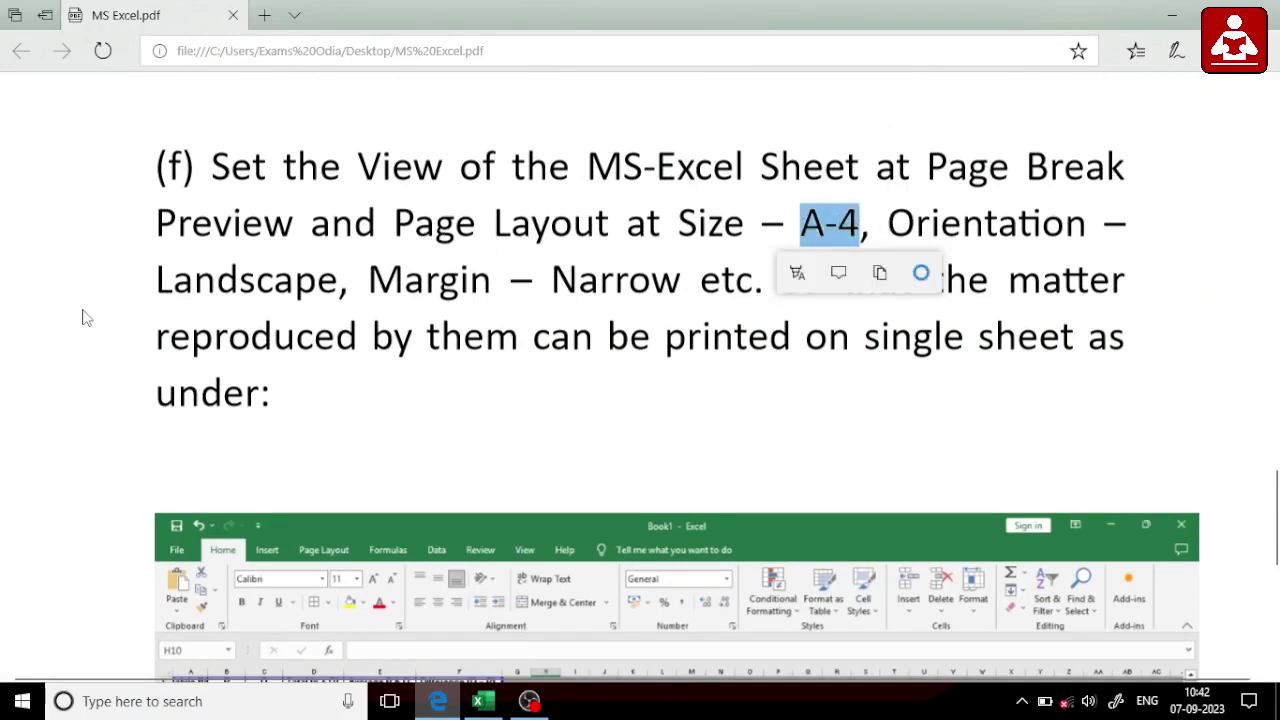
left_click_drag(158, 285, 294, 285)
left_click_drag(630, 287, 690, 287)
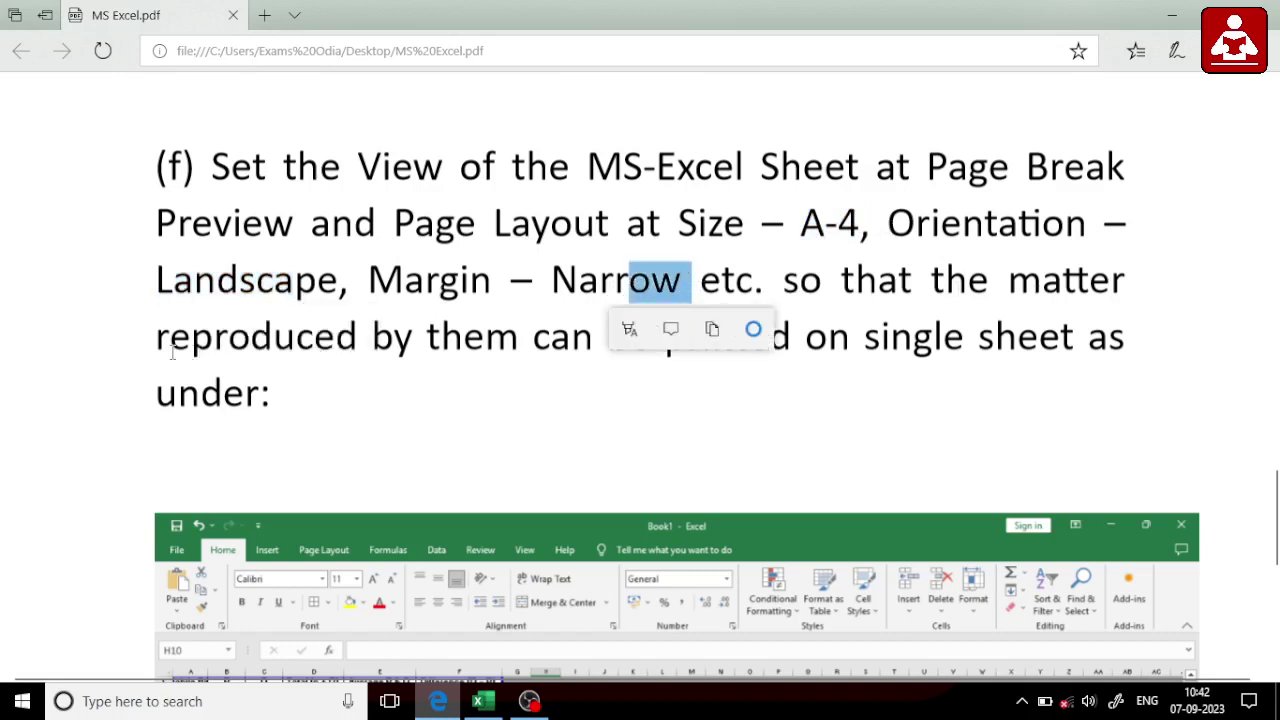
- Highlight the single-sheet requirement 'reproduced by them can be printed', then return to Excel
left_click_drag(172, 350, 716, 366)
left_click_drag(797, 366, 800, 366)
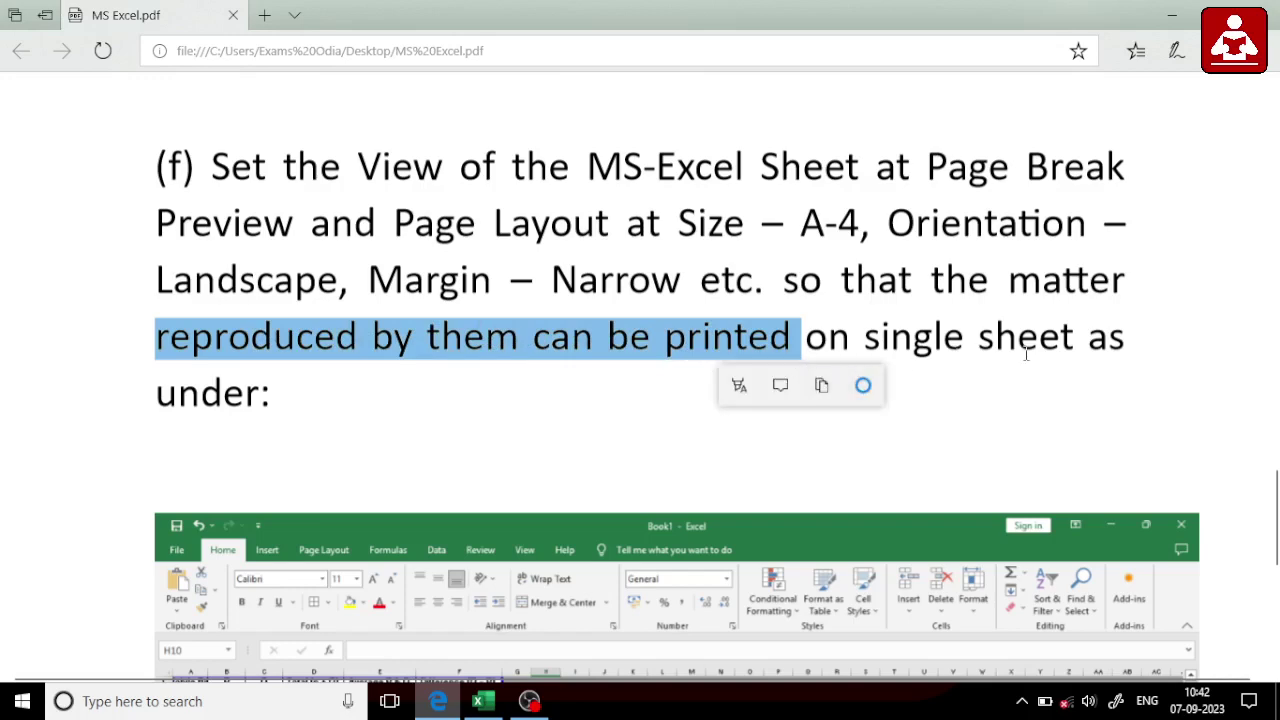
scroll(441, 387, "down", 2)
scroll(446, 404, "down", 2)
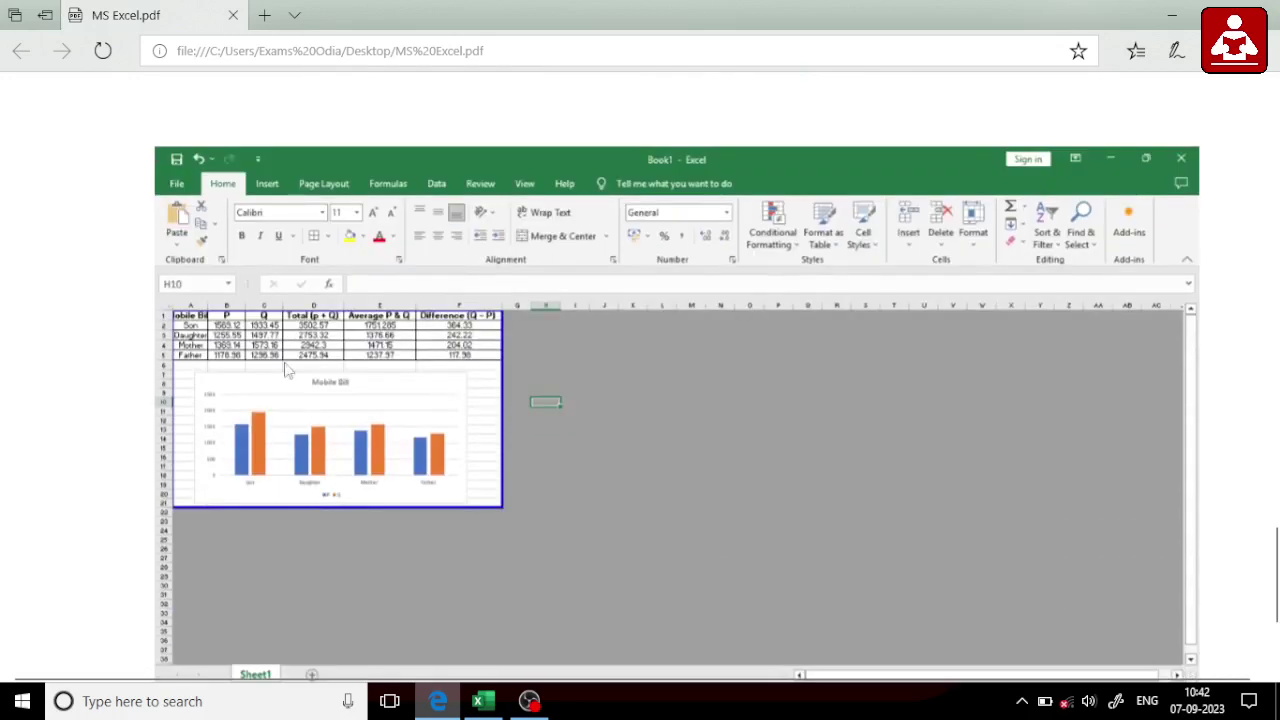
scroll(503, 631, "down", 2)
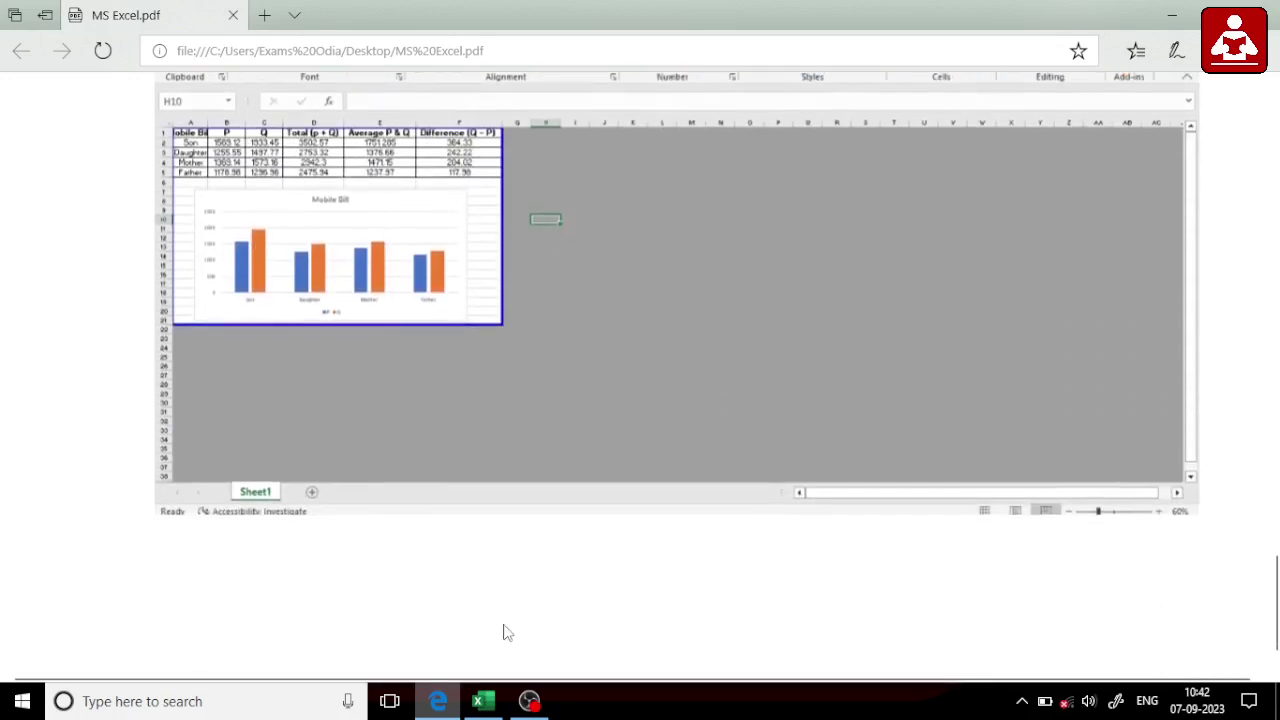
scroll(517, 634, "up", 2)
left_click(484, 701)
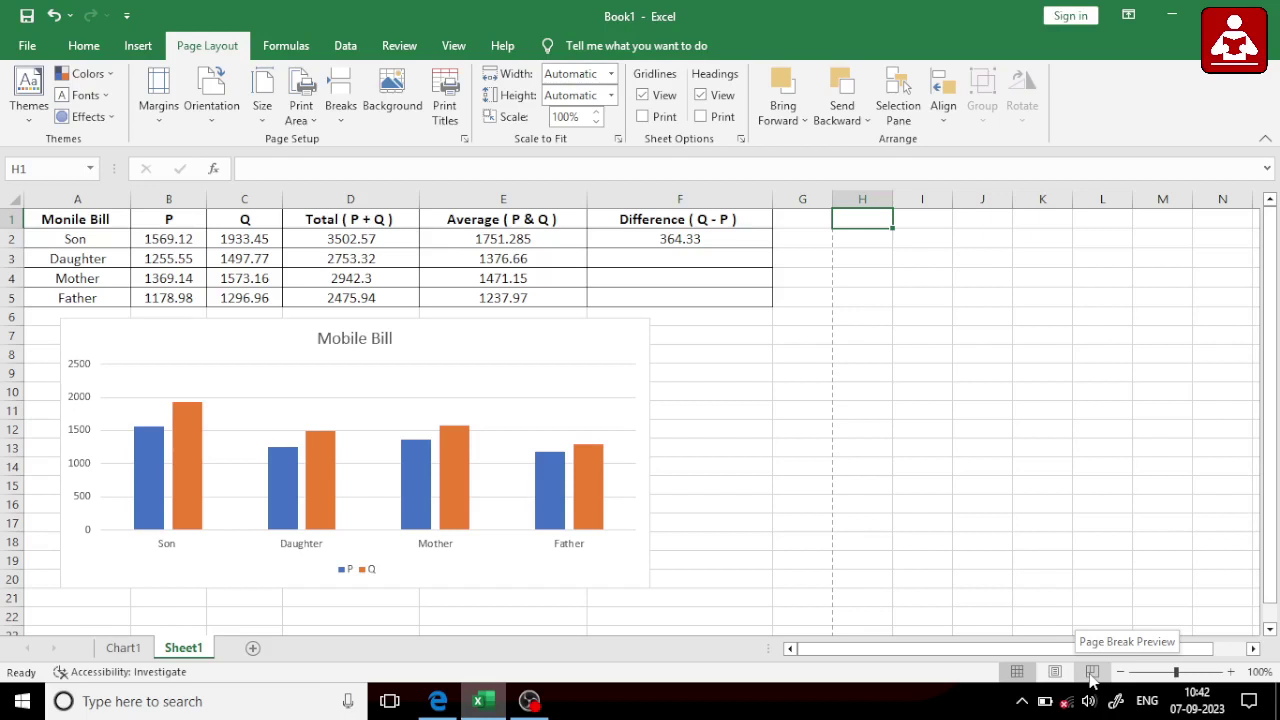
left_click(1092, 672)
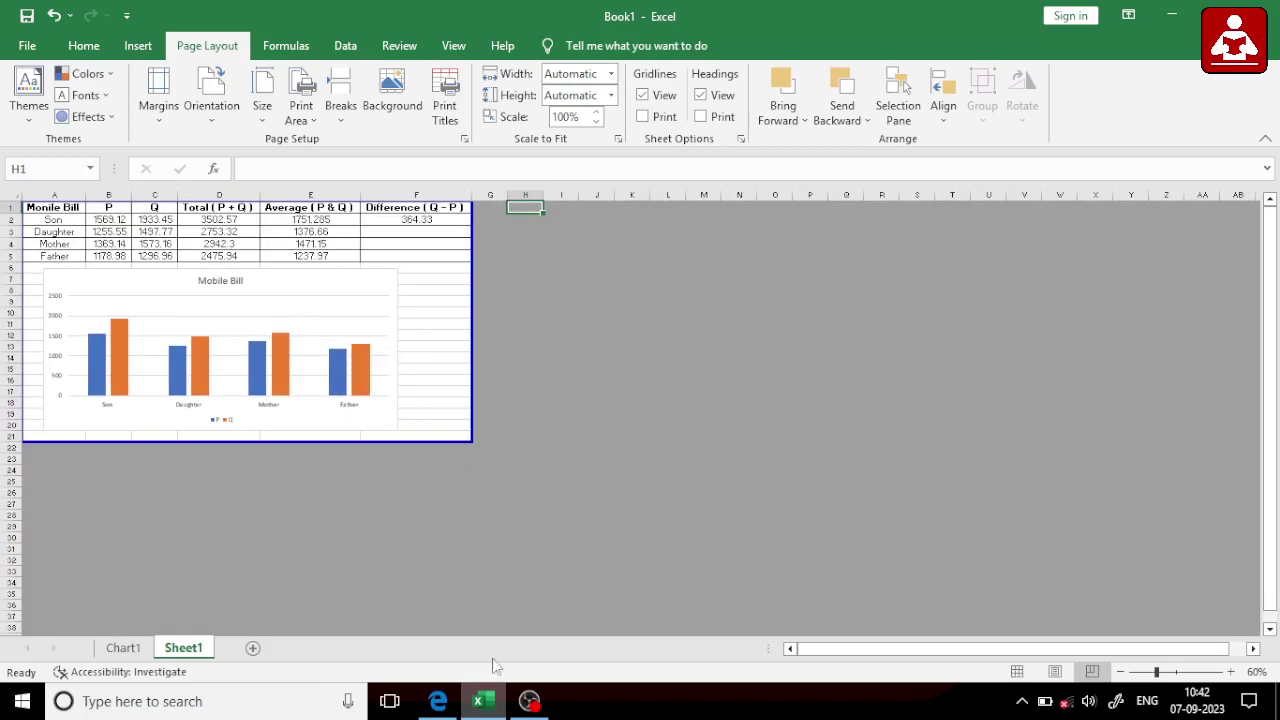
left_click(438, 701)
scroll(573, 425, "down", 2)
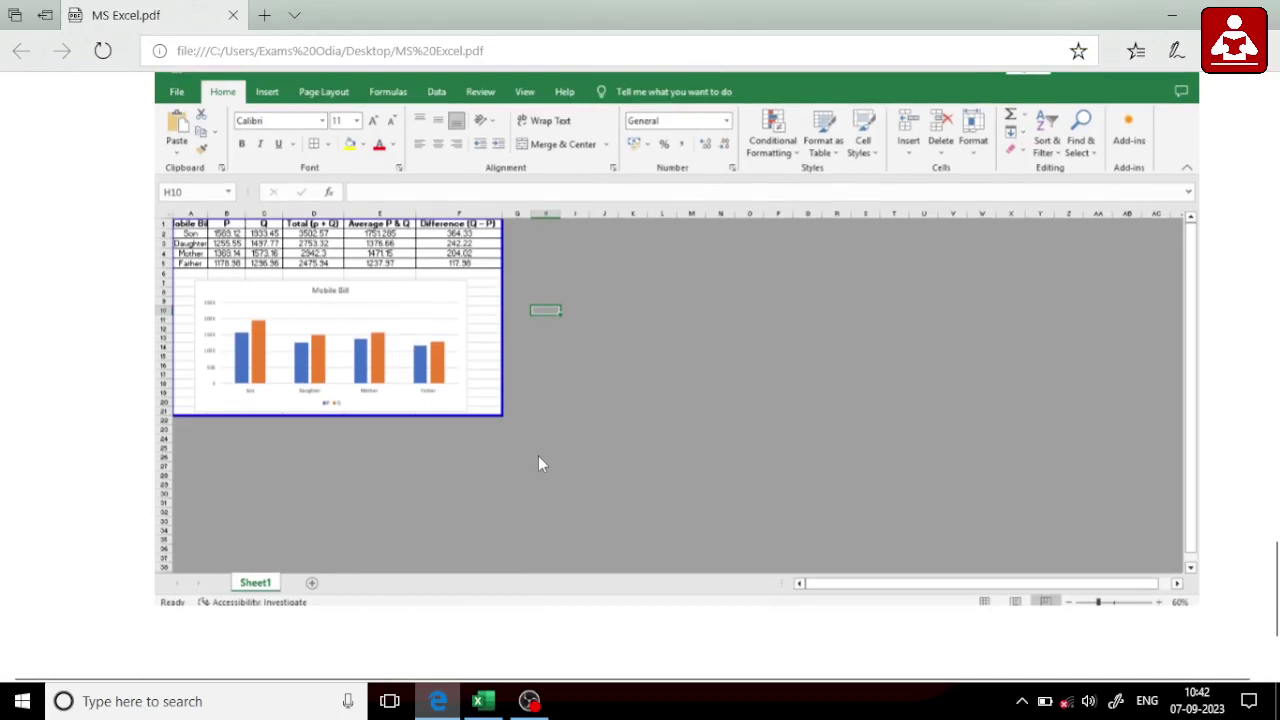
scroll(538, 457, "up", 2)
left_click(483, 701)
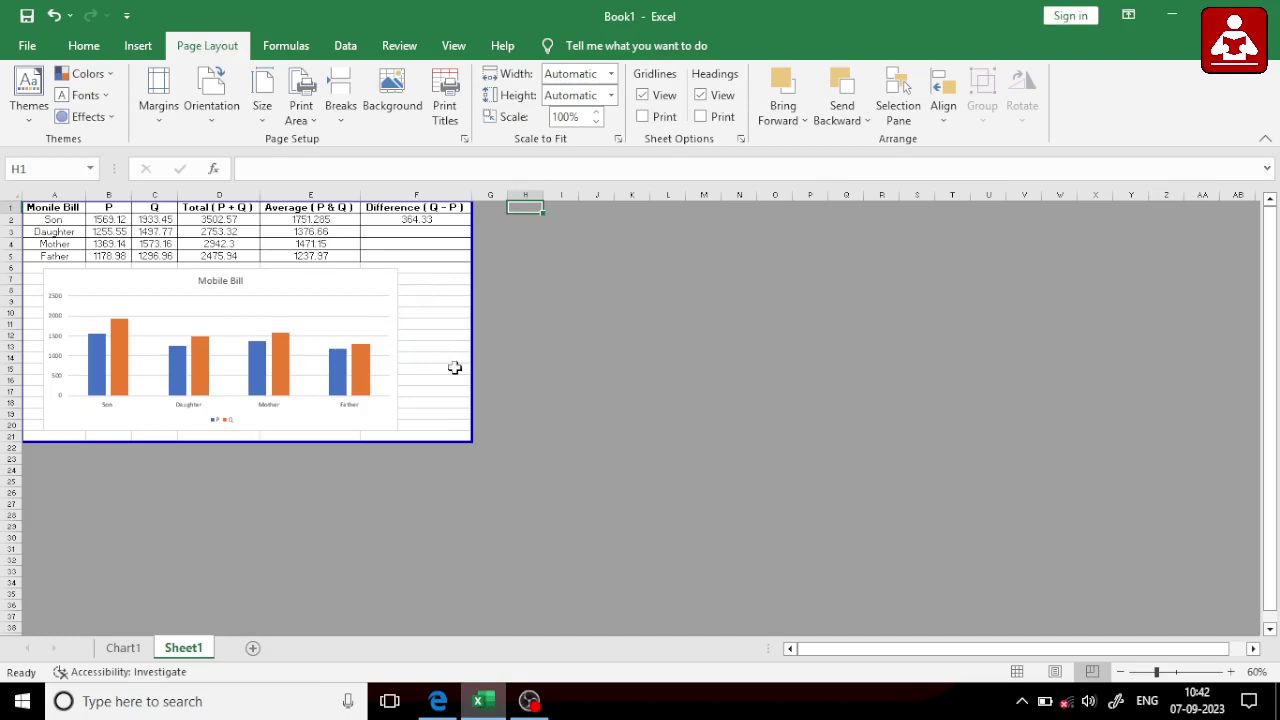
left_click(1017, 671)
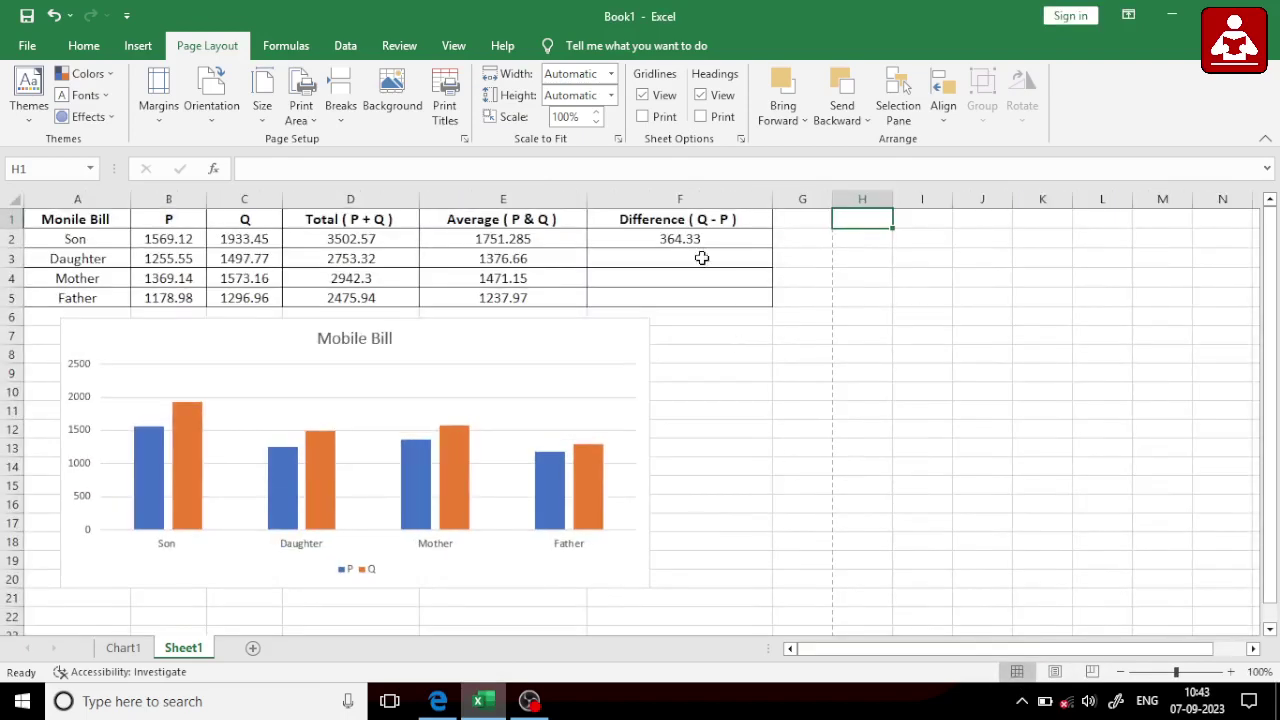
- Fill the Difference formula from F2 down to F5, giving 242.22, 204.02 and 117.98
left_click(696, 238)
left_click_drag(773, 250, 775, 306)
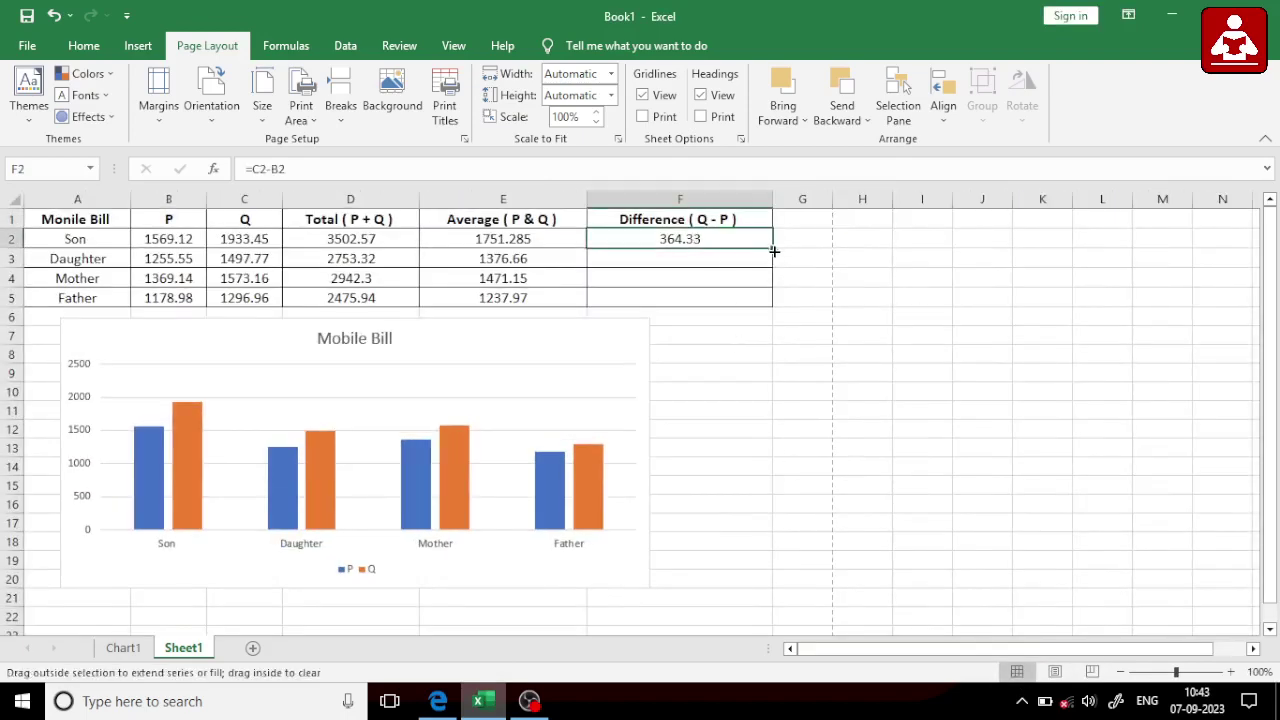
left_click(862, 414)
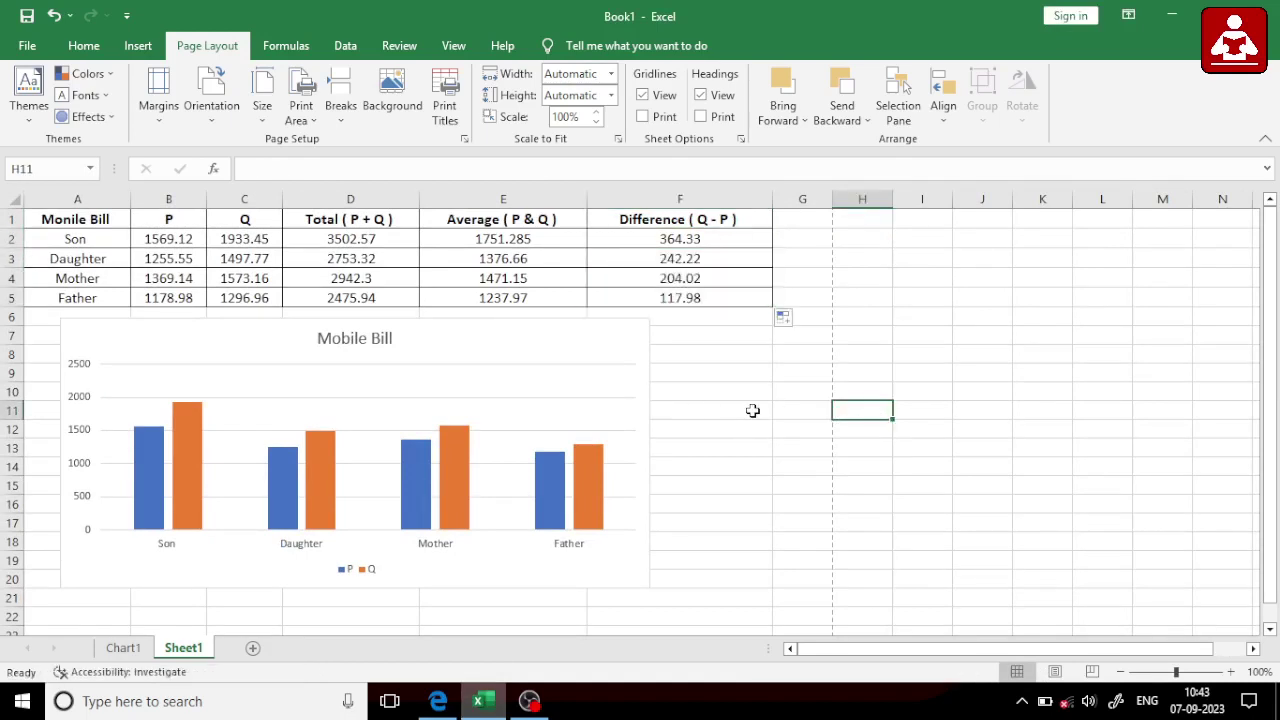
left_click(438, 701)
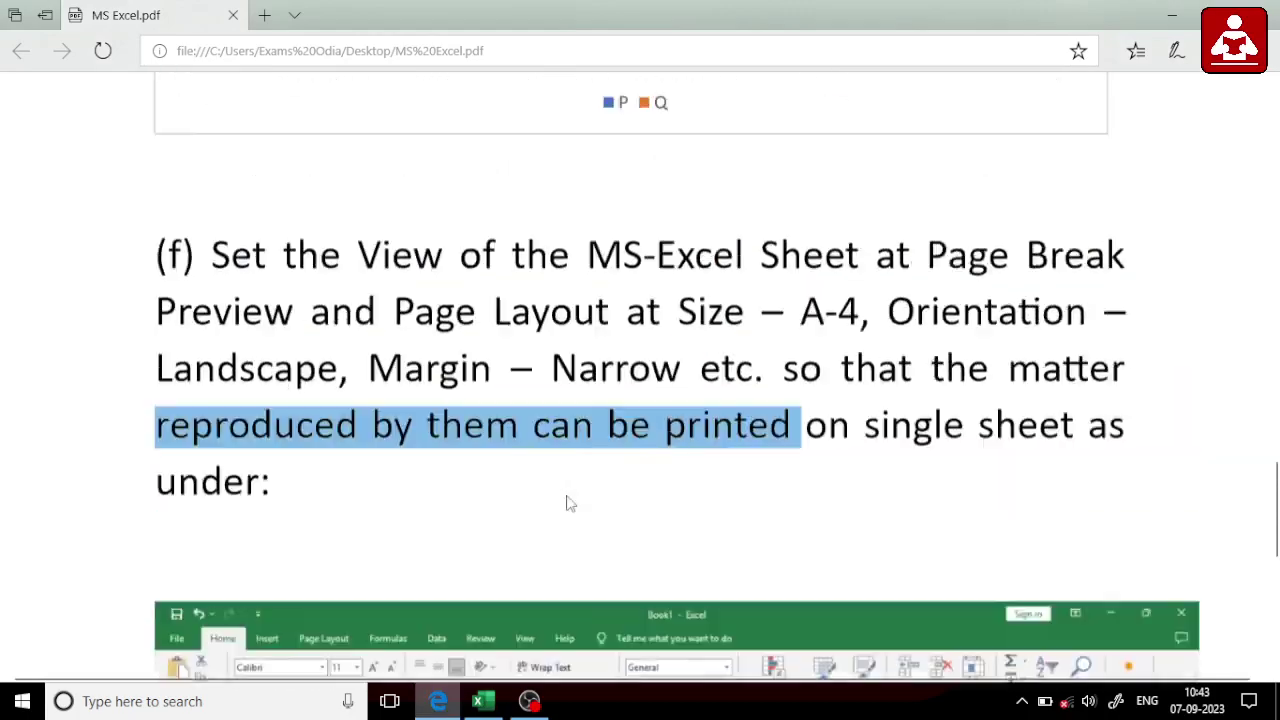
- Scroll through the exercise PDF to reread its requirements
scroll(620, 450, "up", 5)
scroll(703, 346, "up", 3)
scroll(705, 346, "up", 3)
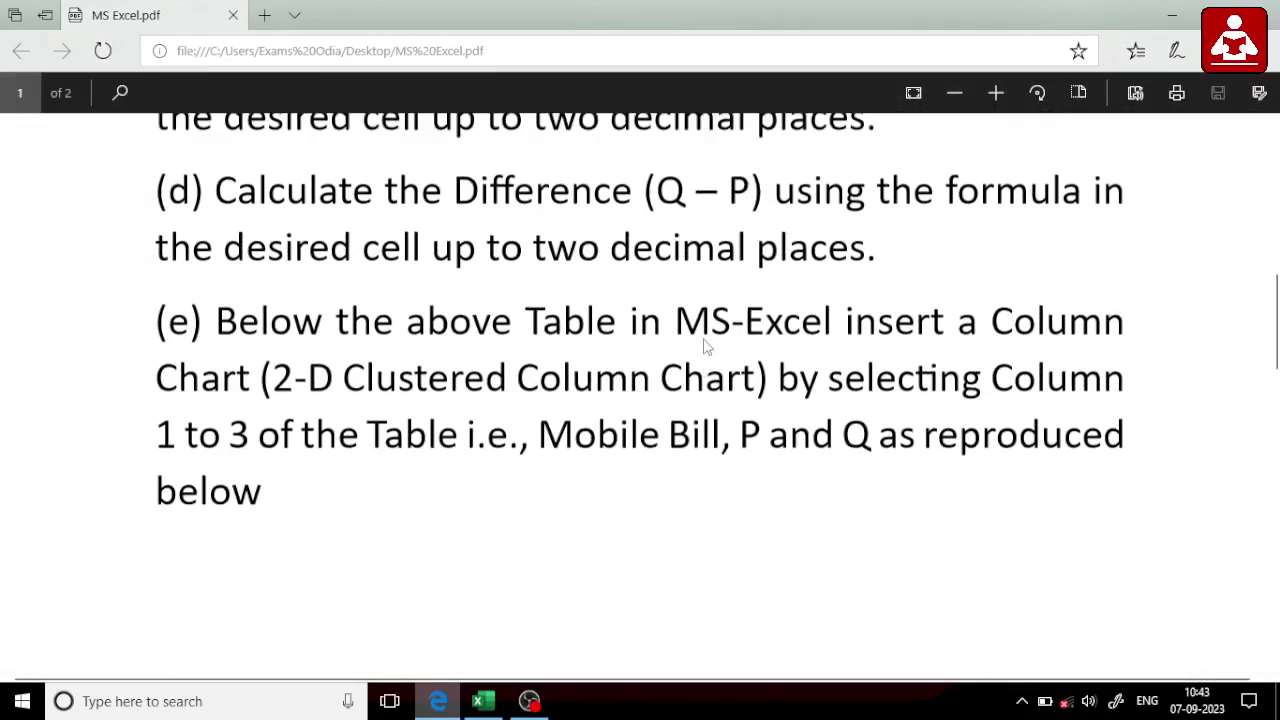
scroll(705, 346, "up", 4)
scroll(705, 346, "up", 3)
scroll(705, 346, "up", 4)
scroll(705, 346, "up", 1)
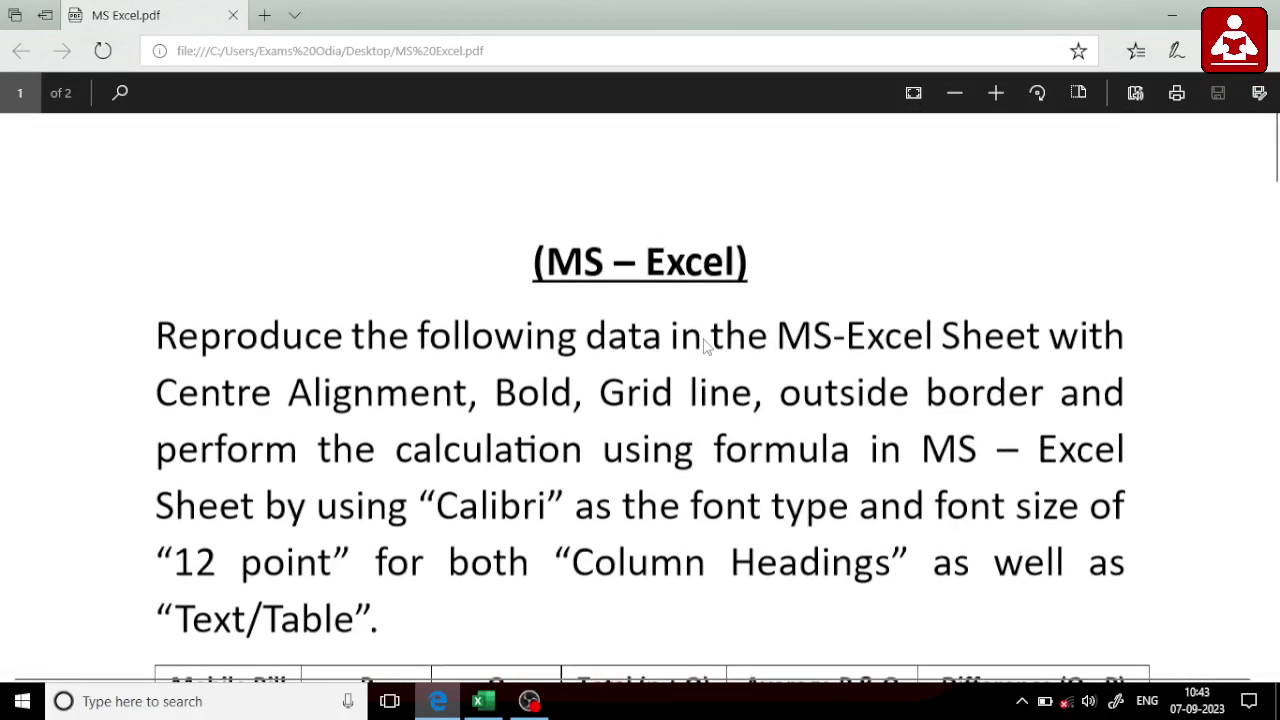
scroll(705, 346, "down", 3)
scroll(705, 346, "down", 2)
scroll(705, 346, "down", 4)
scroll(705, 346, "down", 5)
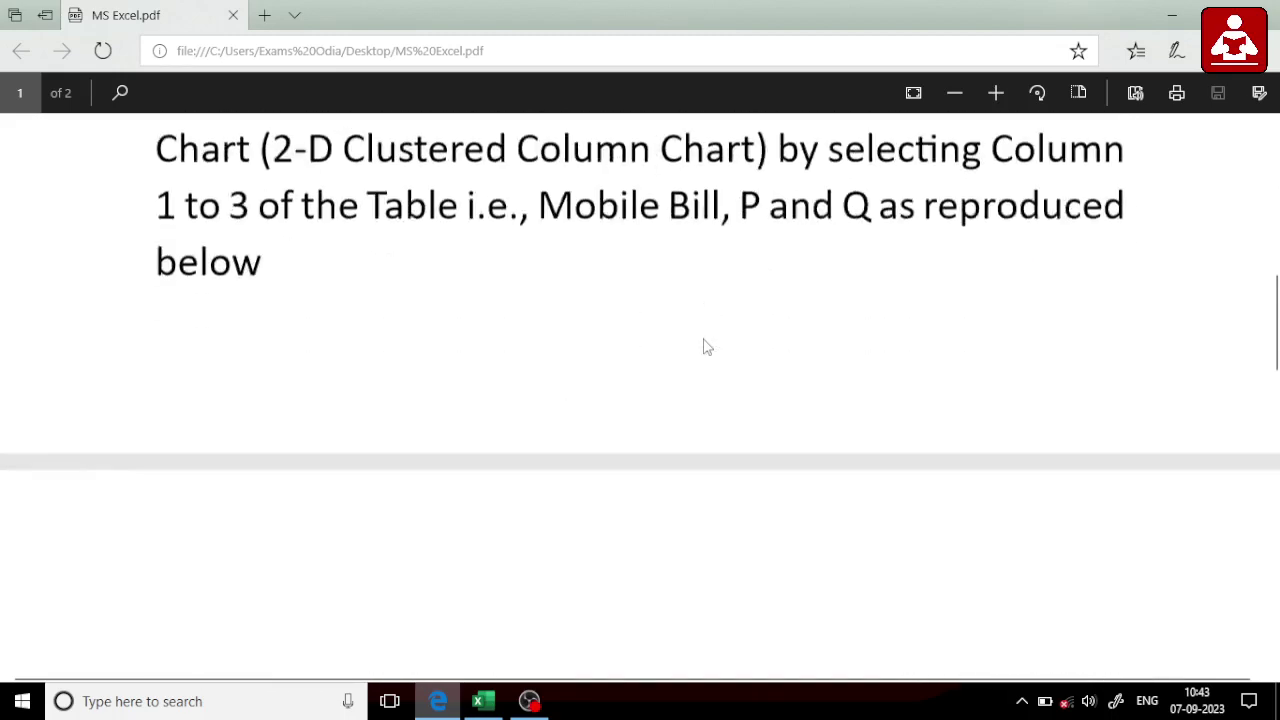
scroll(705, 346, "down", 3)
scroll(705, 346, "down", 4)
scroll(705, 346, "down", 4)
scroll(705, 348, "down", 3)
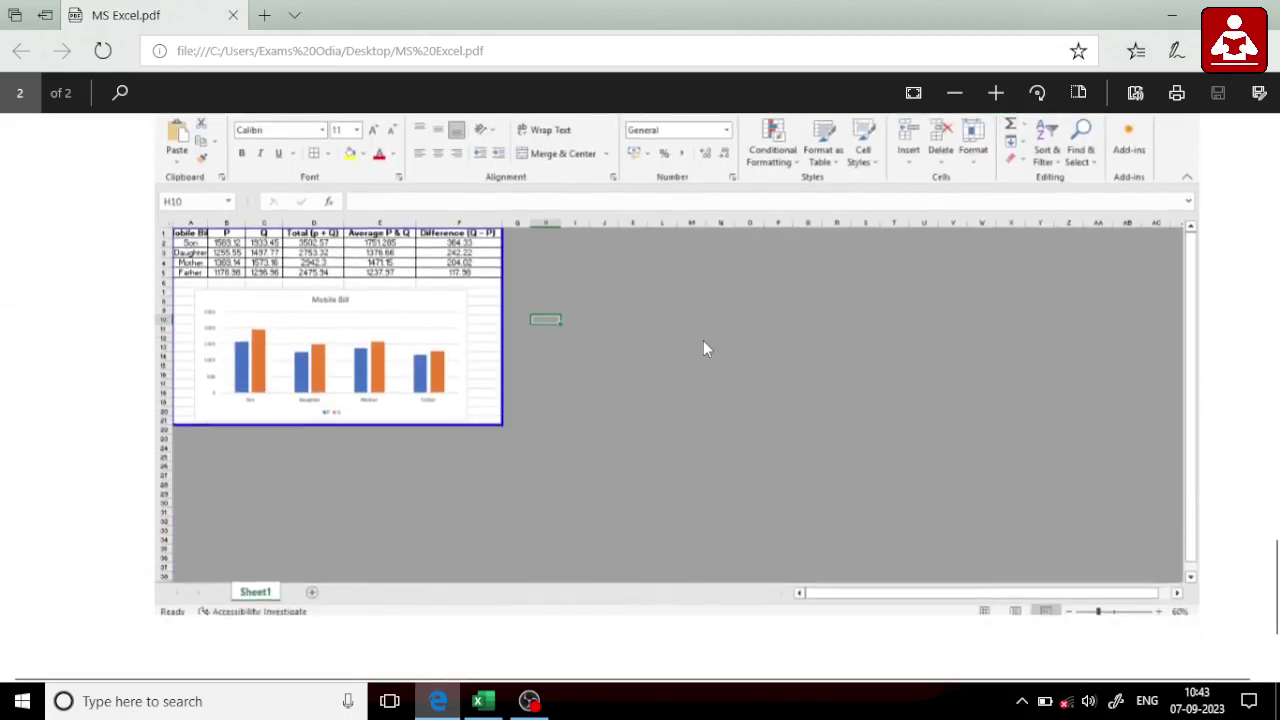
scroll(703, 347, "up", 1)
scroll(703, 347, "down", 1)
- Put the Excel sheet in Page Break Preview and bring OBS Studio to the front
left_click(500, 692)
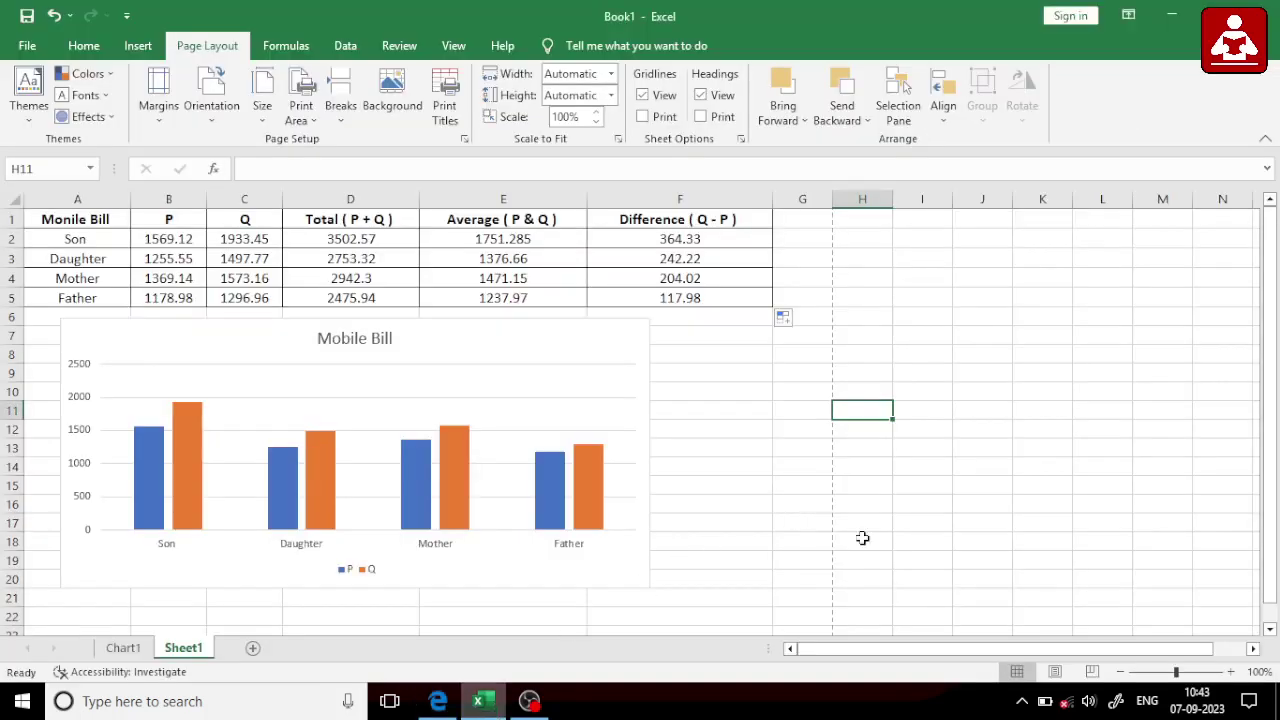
left_click(1092, 671)
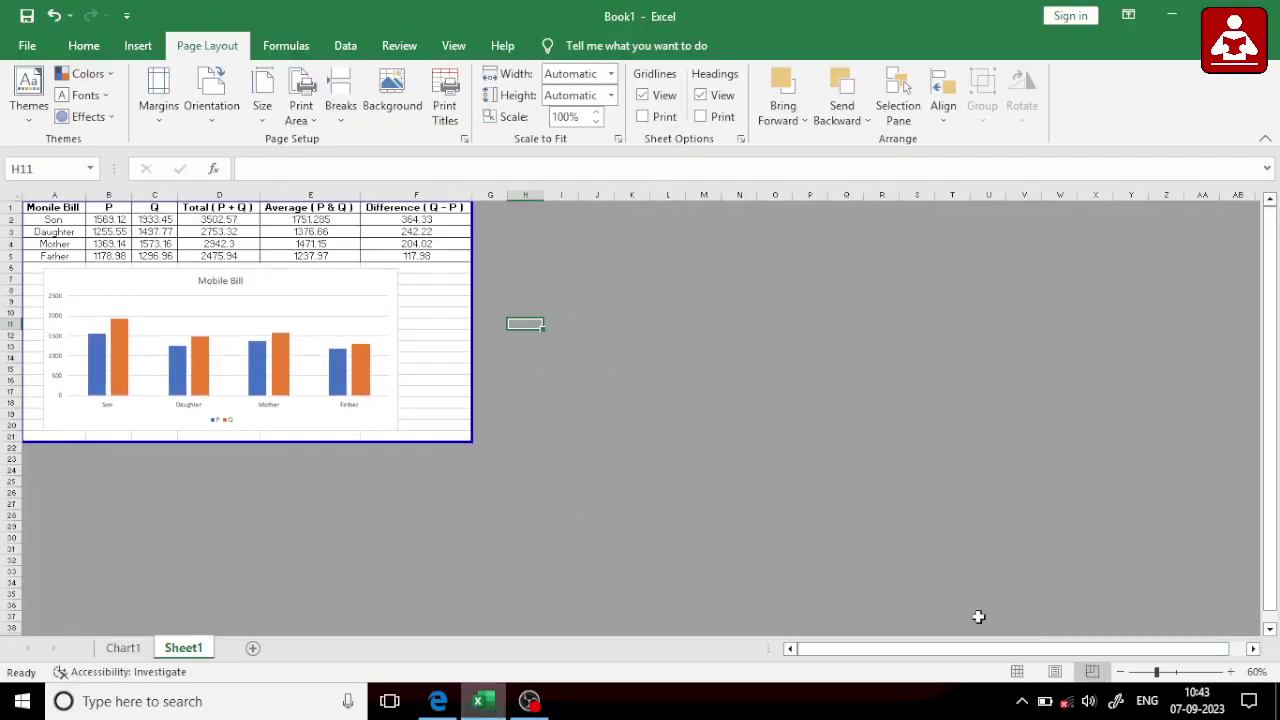
left_click(529, 701)
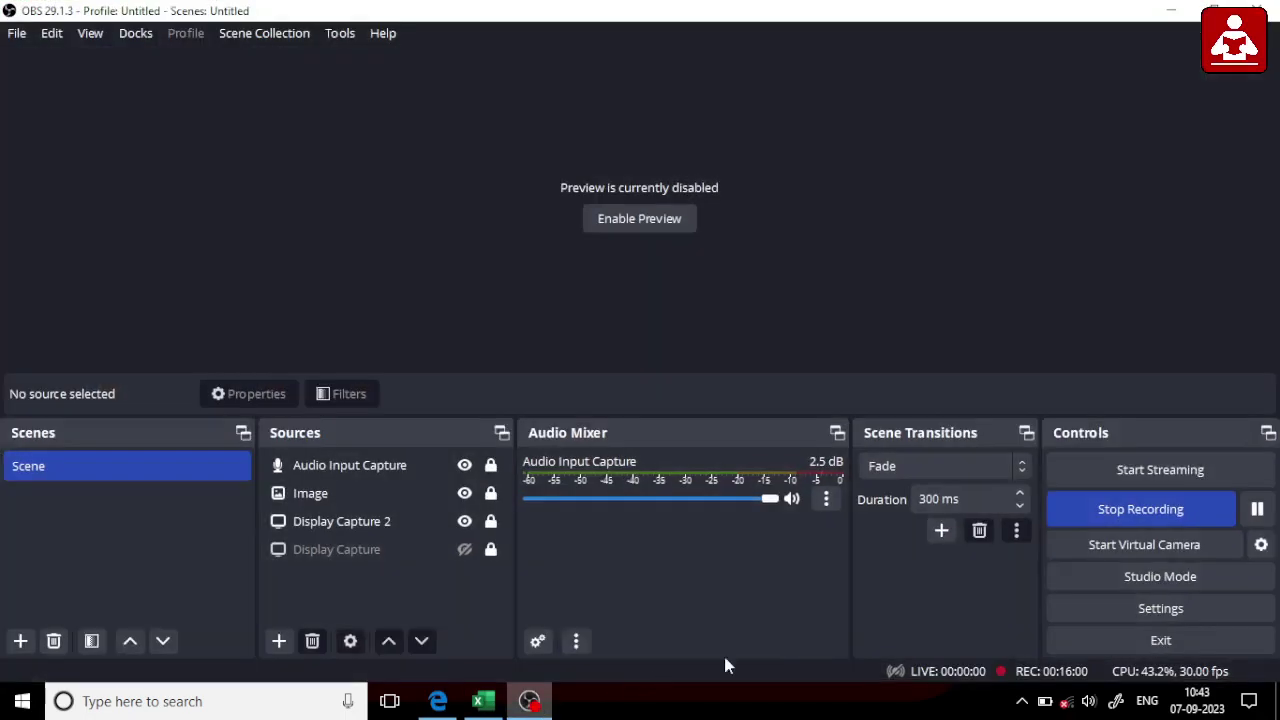